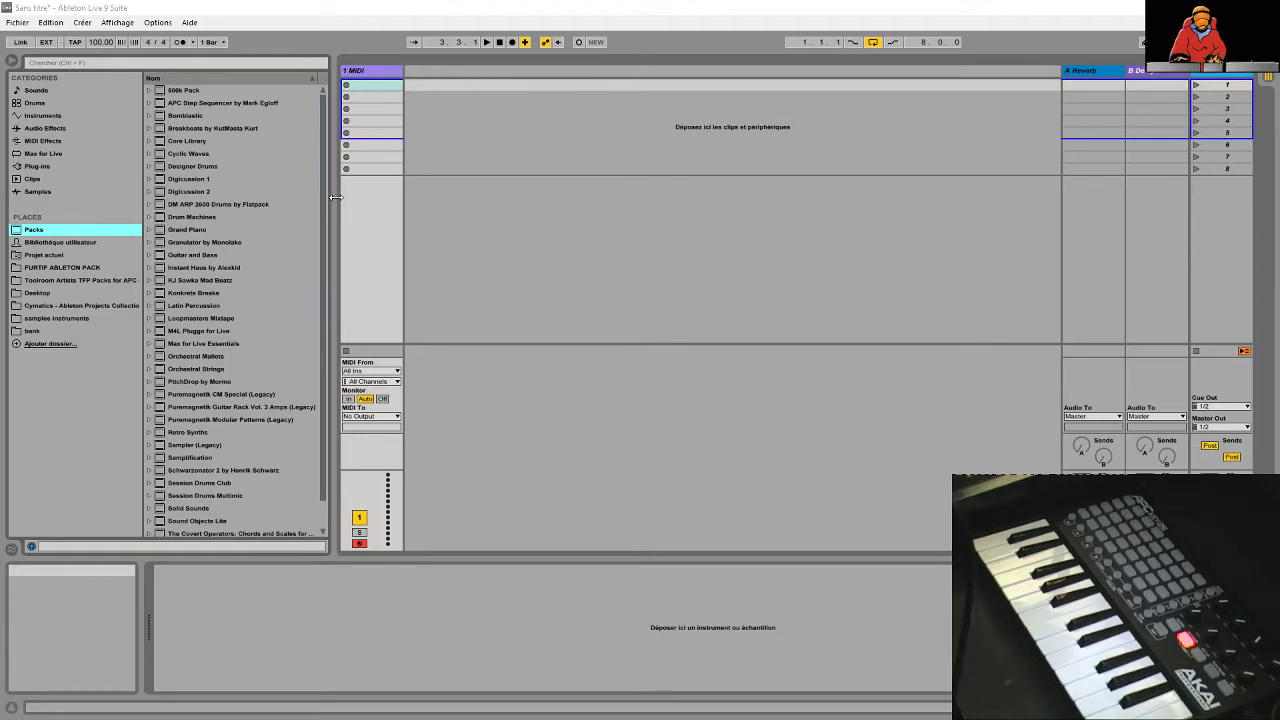
- Narrow the browser pane and display the contents of the Sounds category
left_click_drag(337, 204, 292, 204)
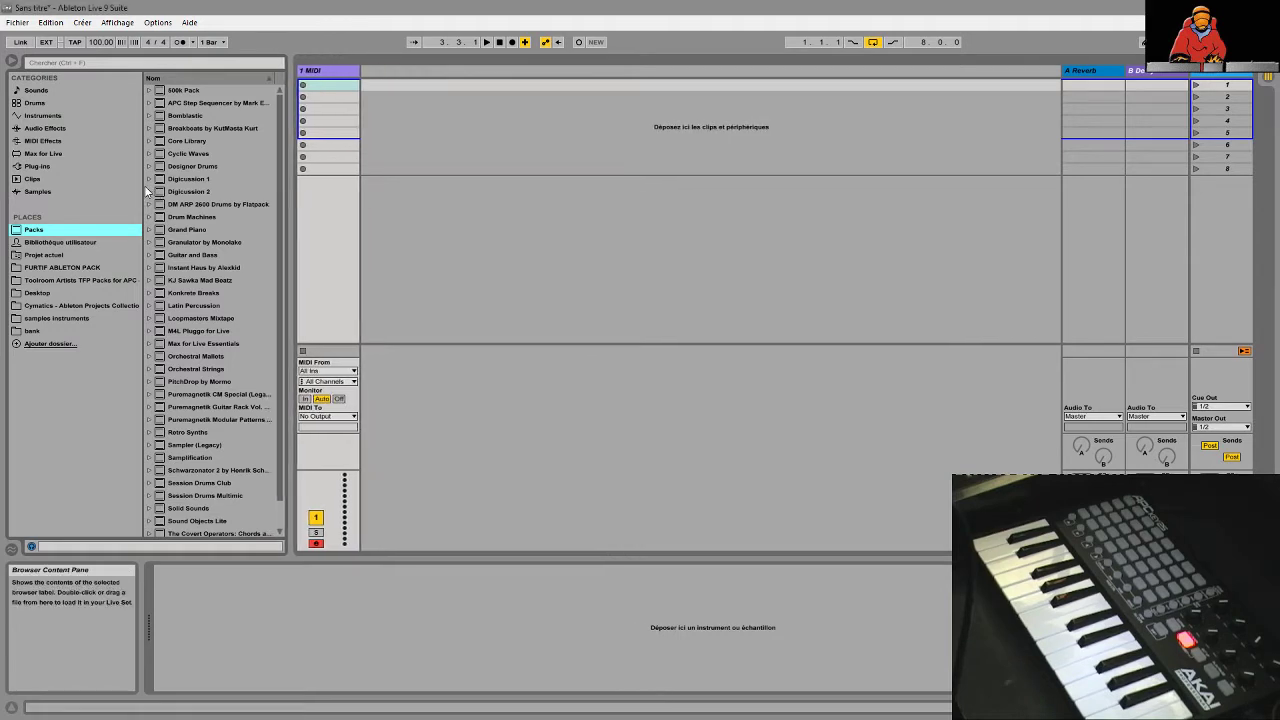
left_click(35, 92)
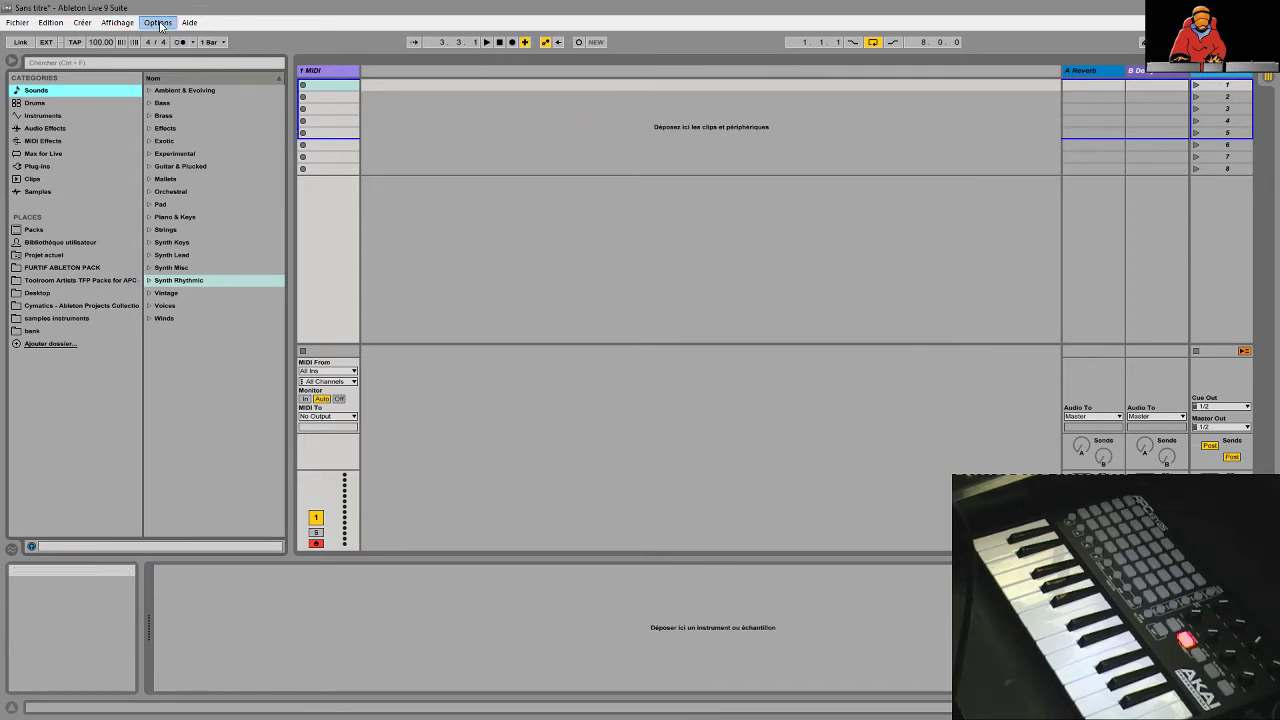
left_click(158, 23)
left_click(634, 6)
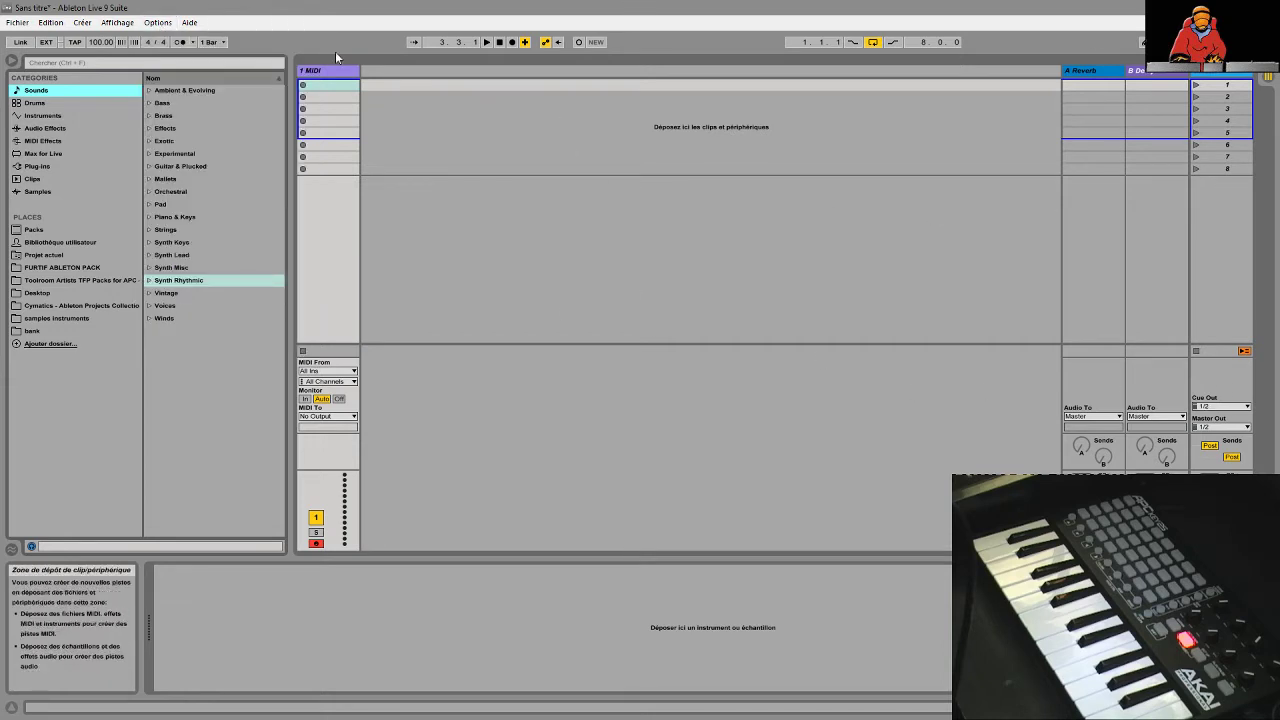
- Open the preferences and display the Look/Feel settings
left_click(158, 23)
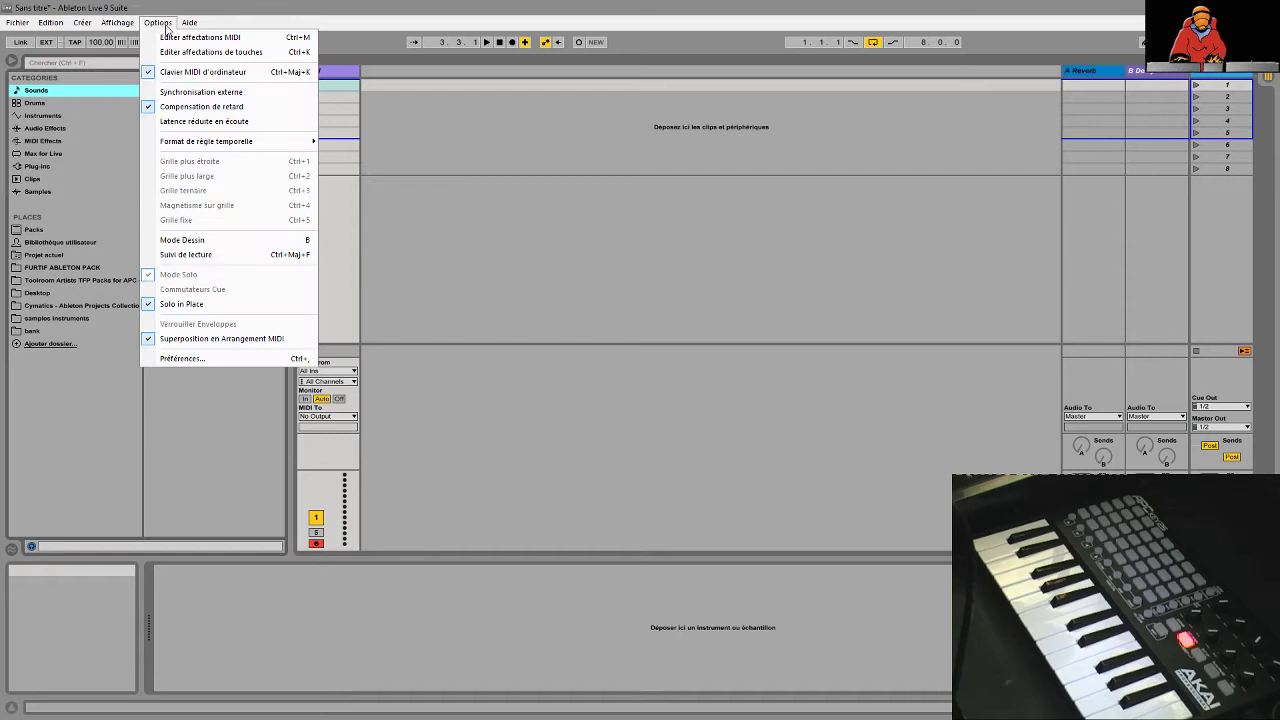
left_click(207, 358)
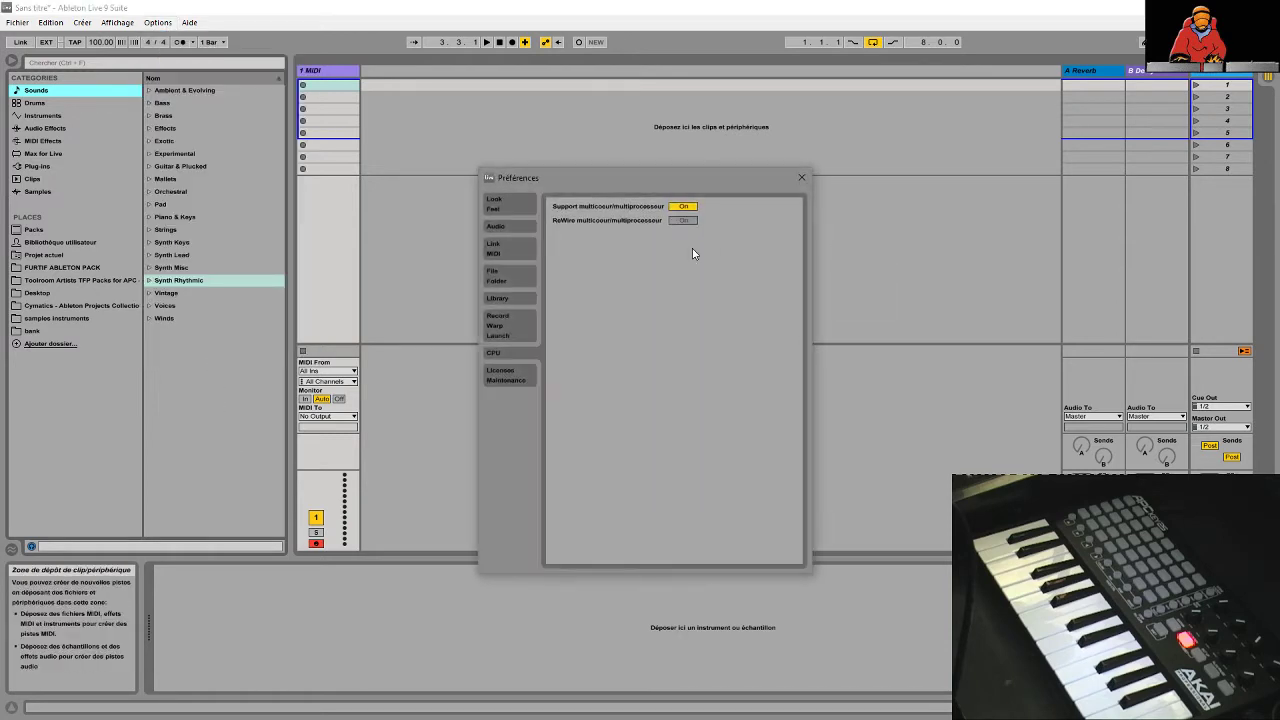
left_click(495, 205)
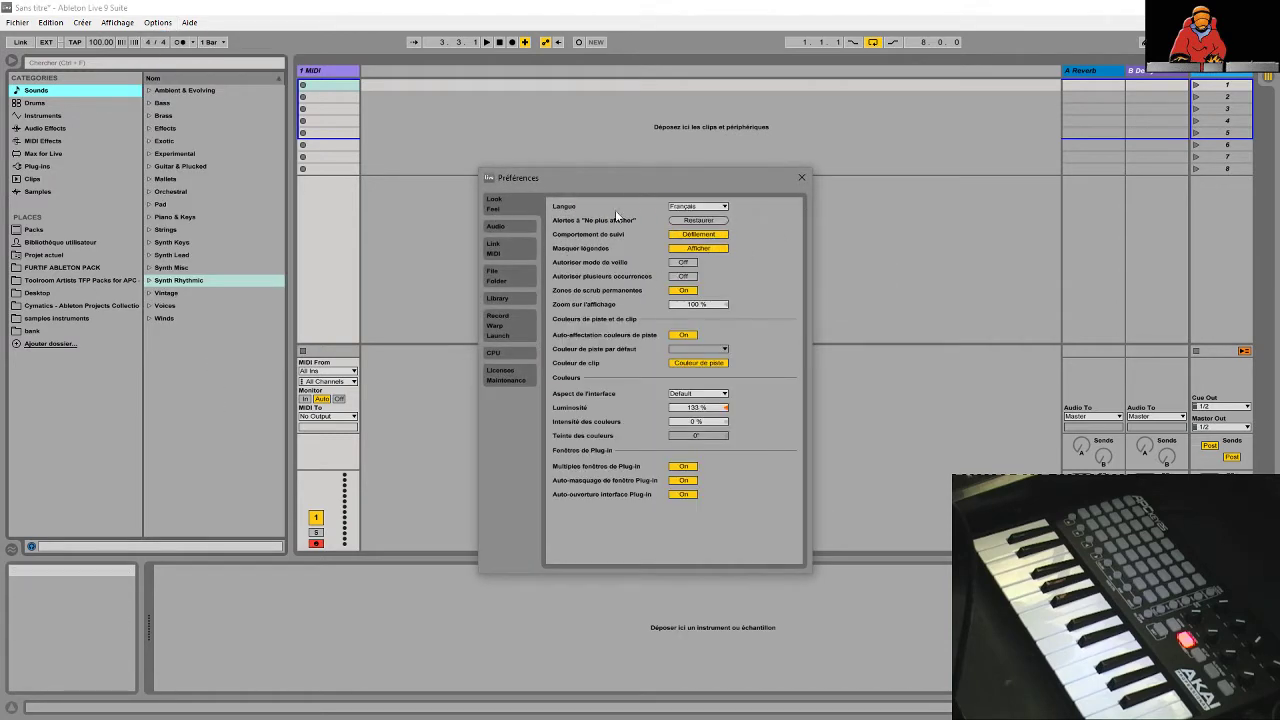
left_click(156, 23)
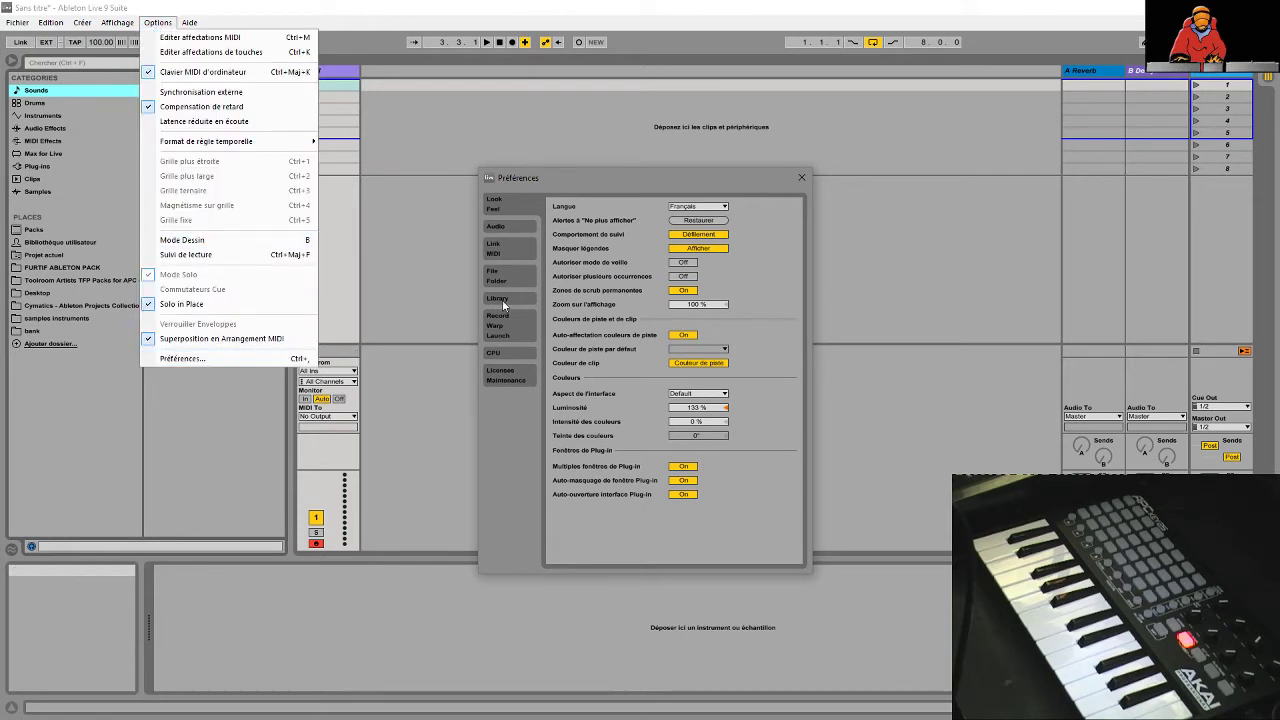
left_click(524, 197)
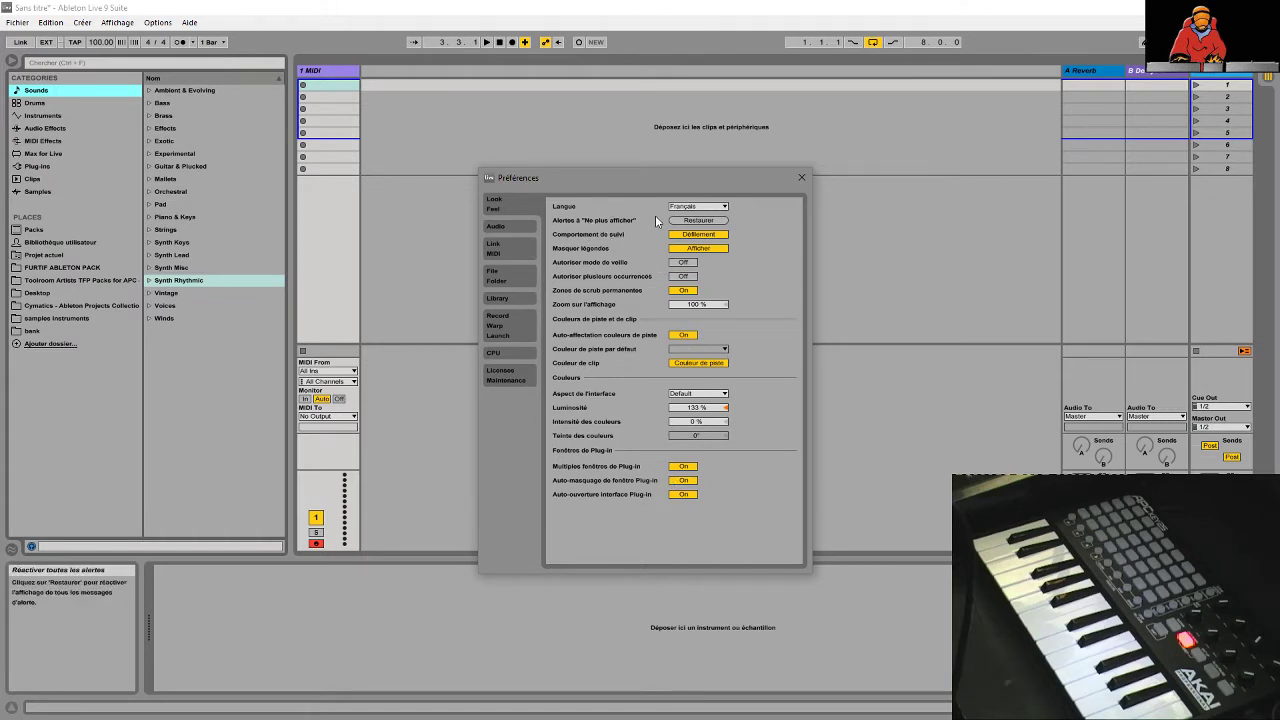
- Try the Default 8 and Calcium skins for the interface
left_click(711, 397)
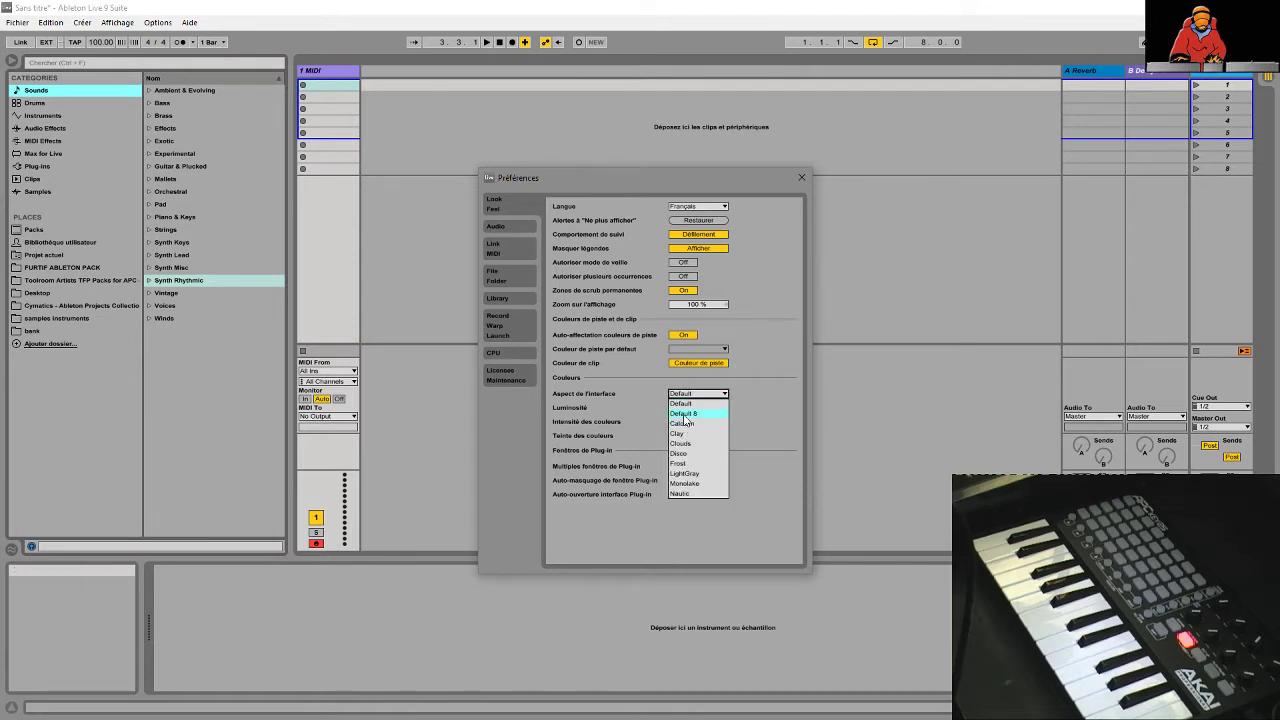
left_click(683, 414)
left_click(710, 392)
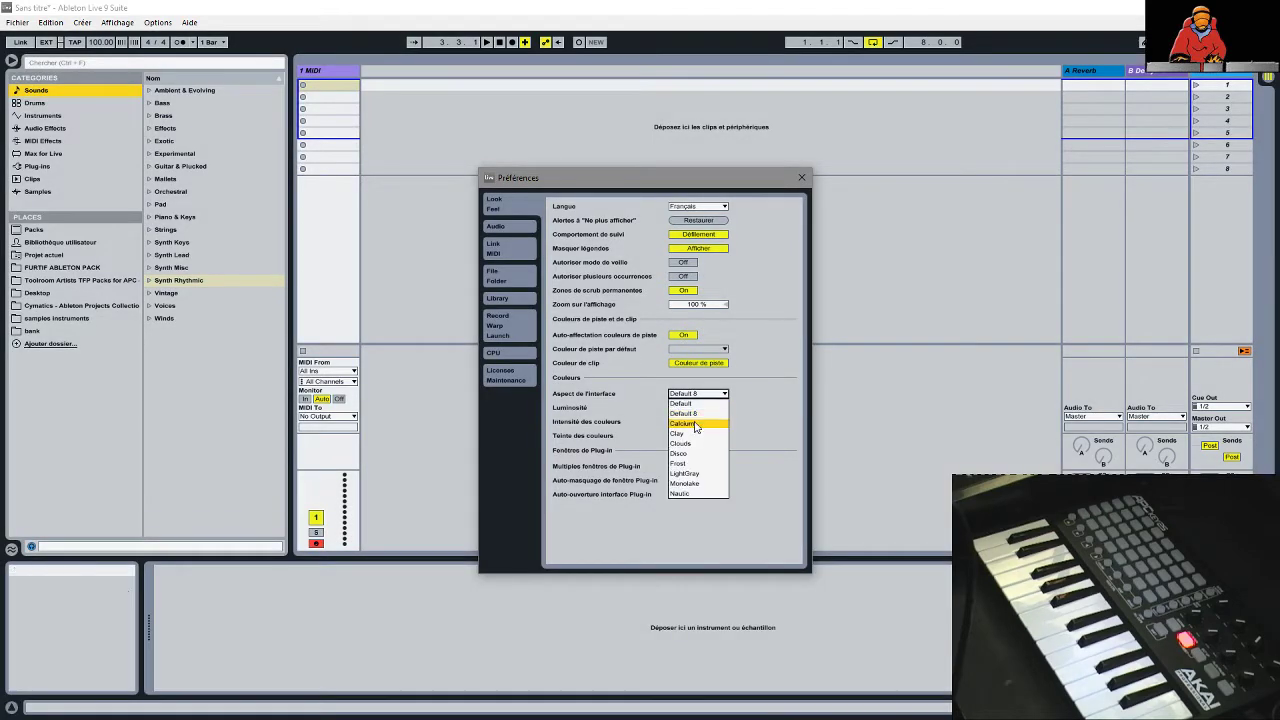
left_click(696, 425)
- Apply the Clay skin, then set the interface brightness to 117 % and the color intensity to 60 %
left_click(700, 396)
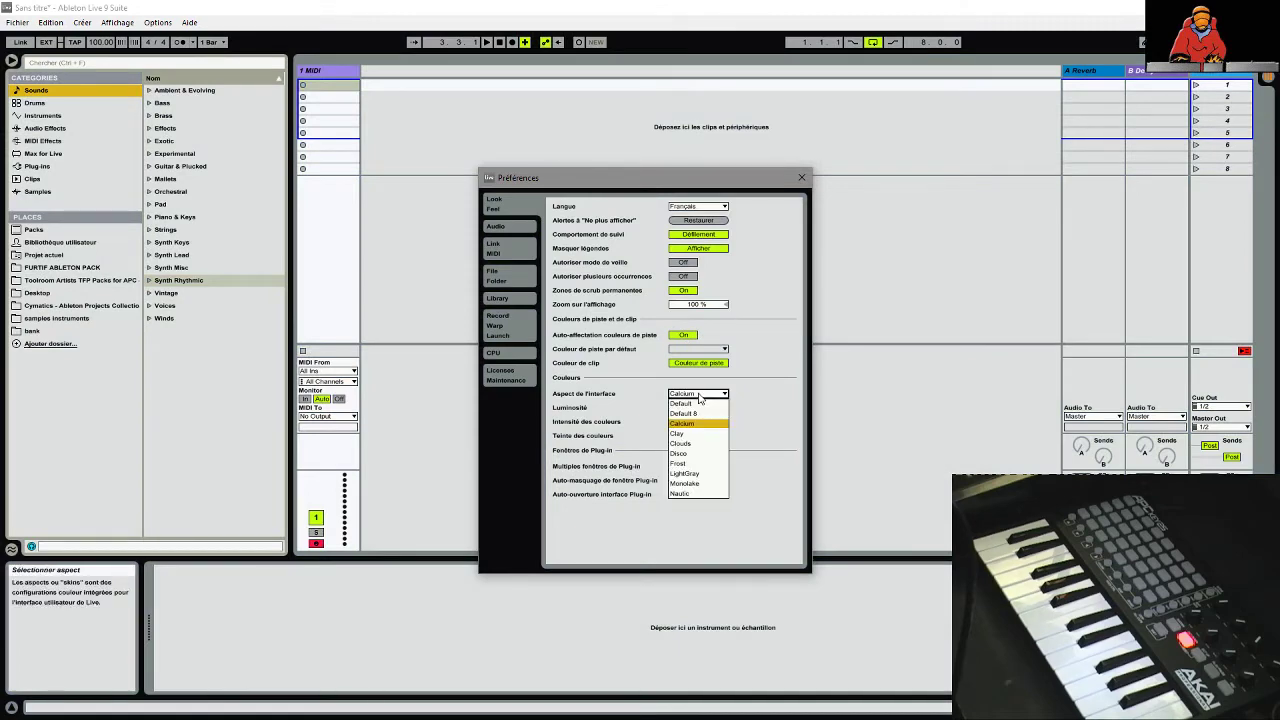
left_click(697, 435)
left_click_drag(724, 412, 710, 453)
- Try the Frost and LightGray skins for the interface
left_click(704, 394)
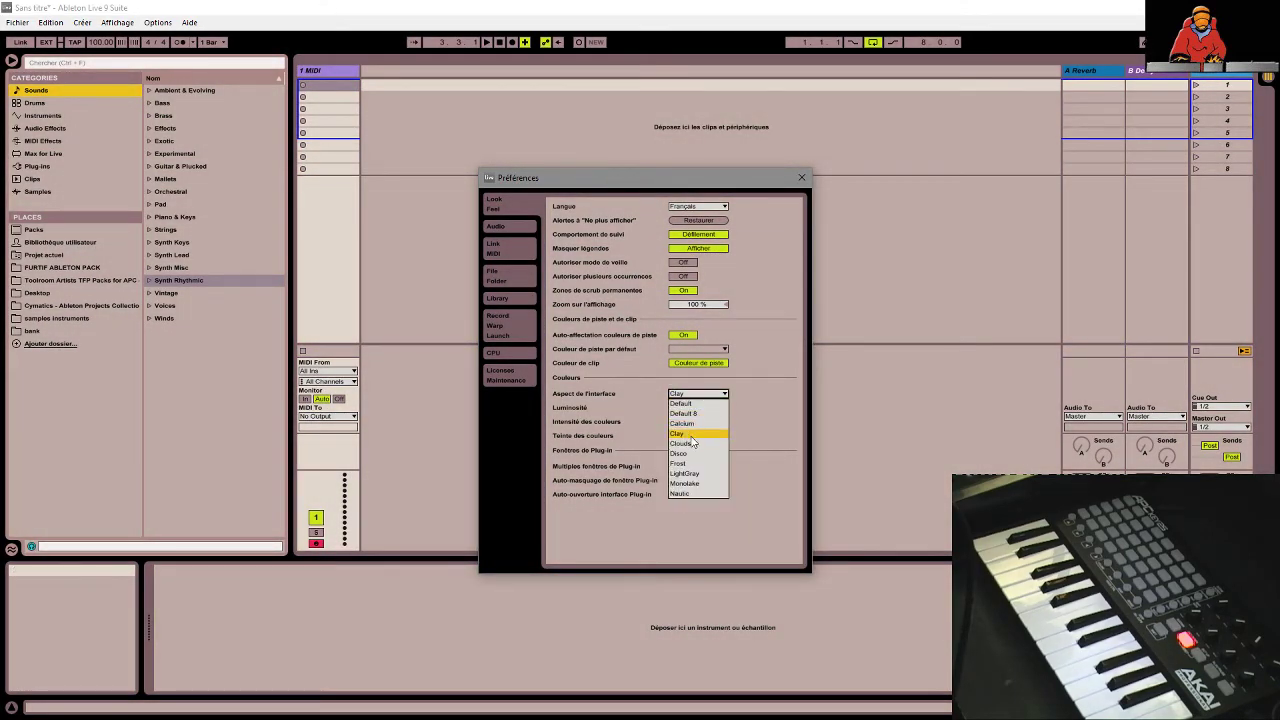
left_click(704, 463)
left_click(704, 394)
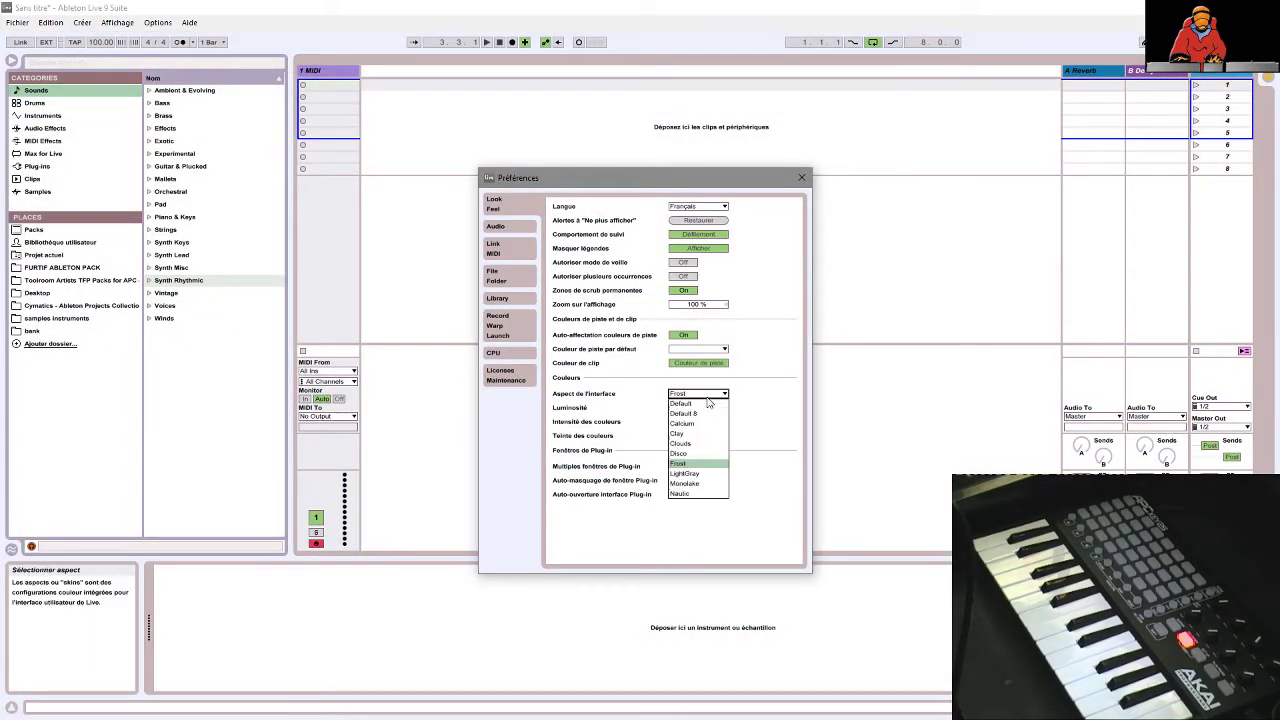
left_click(703, 478)
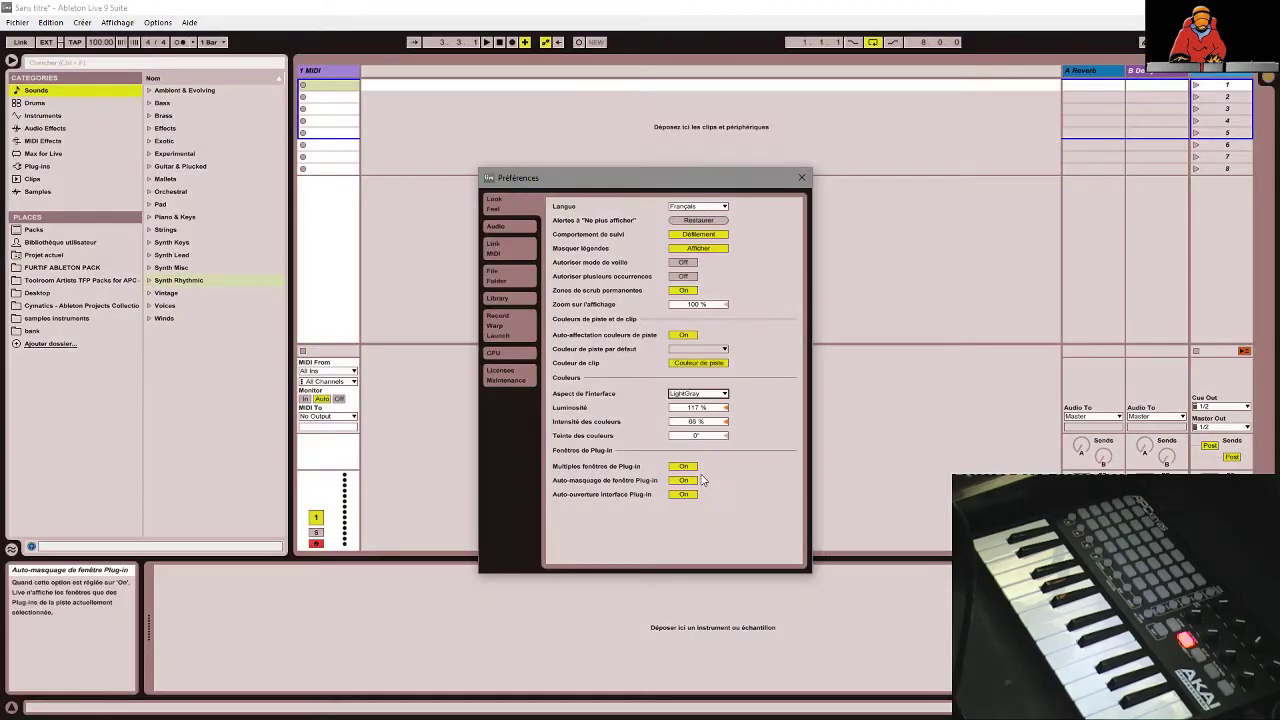
- Apply the Default skin and set the interface color intensity to 0 %
left_click(700, 394)
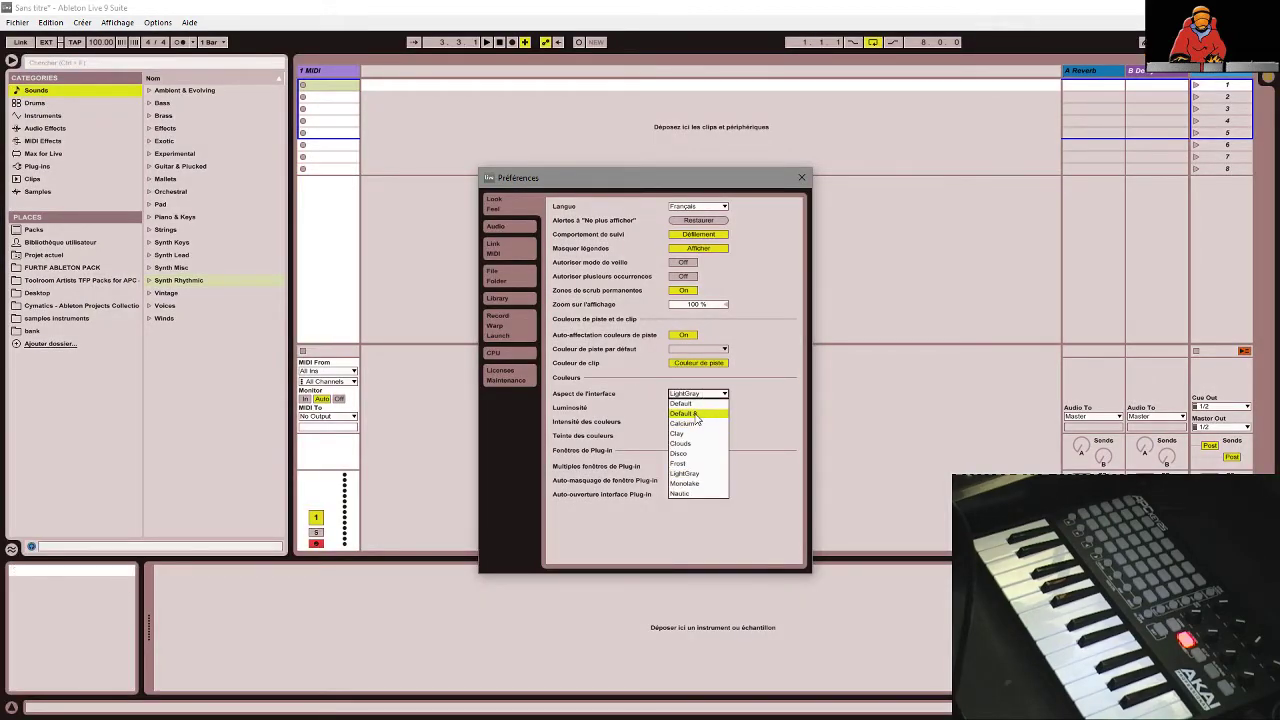
left_click(703, 404)
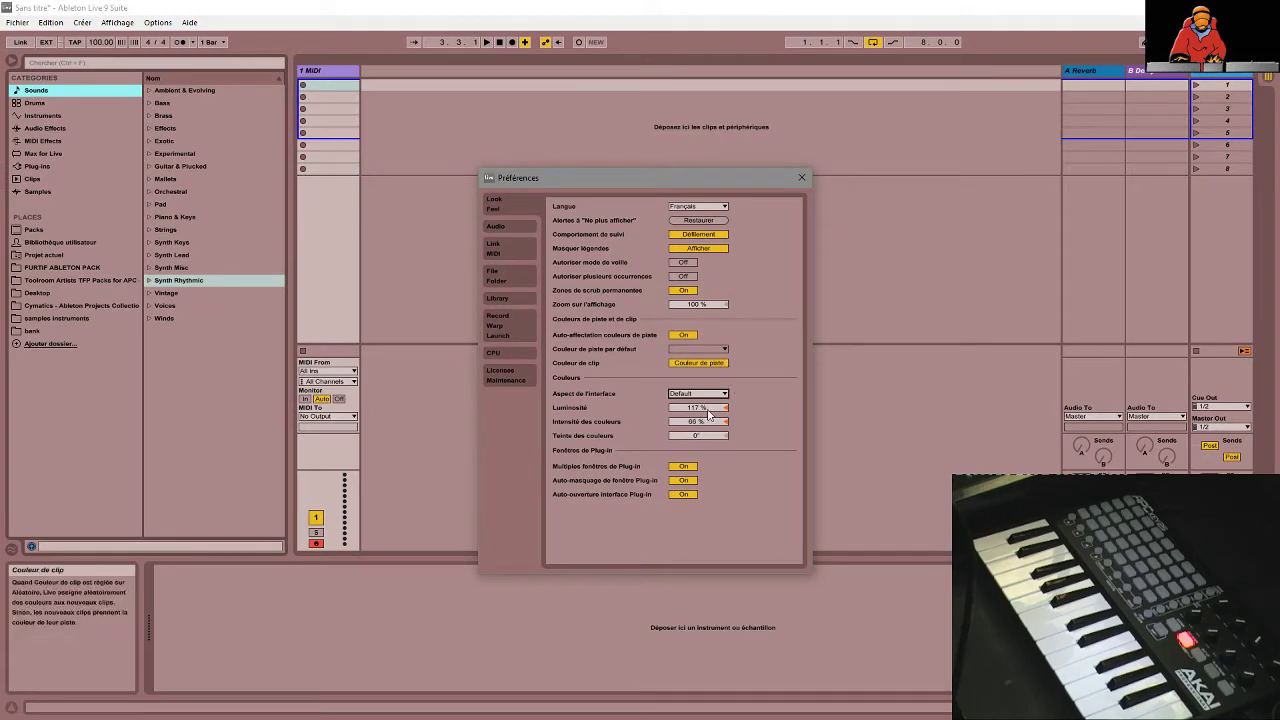
left_click_drag(706, 423, 706, 472)
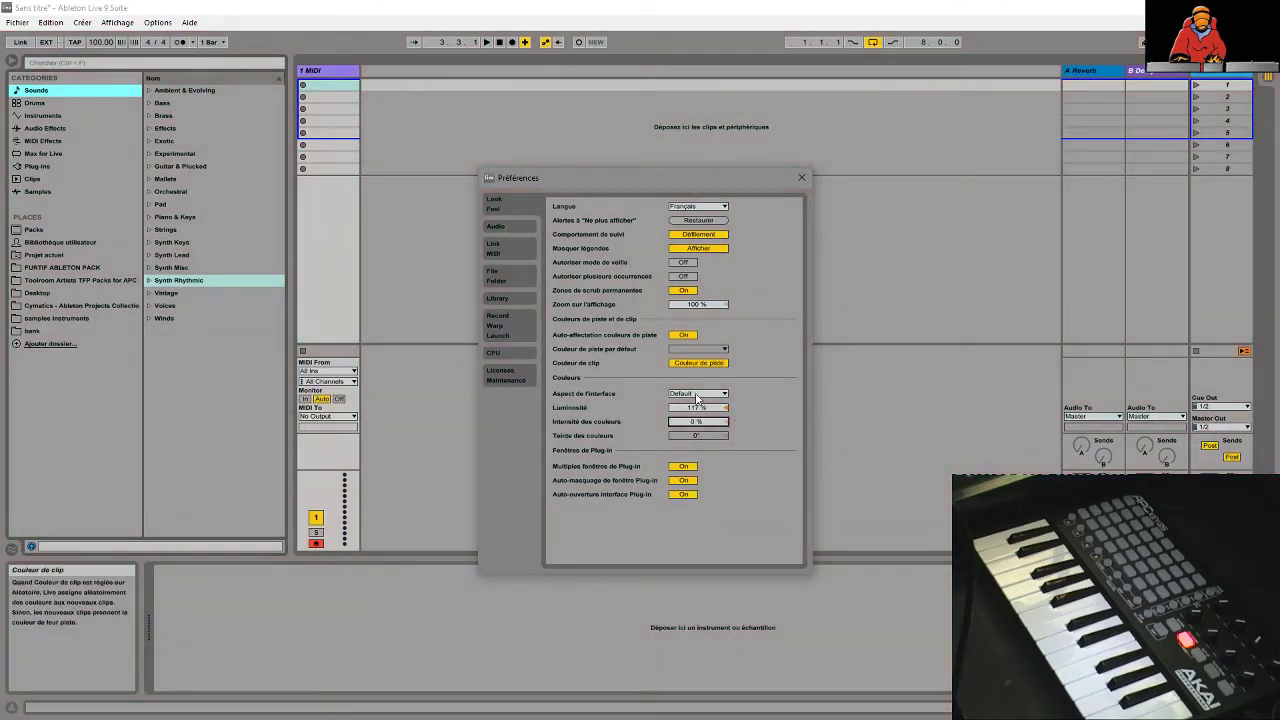
- Change the interface skin to Default 8
left_click(700, 395)
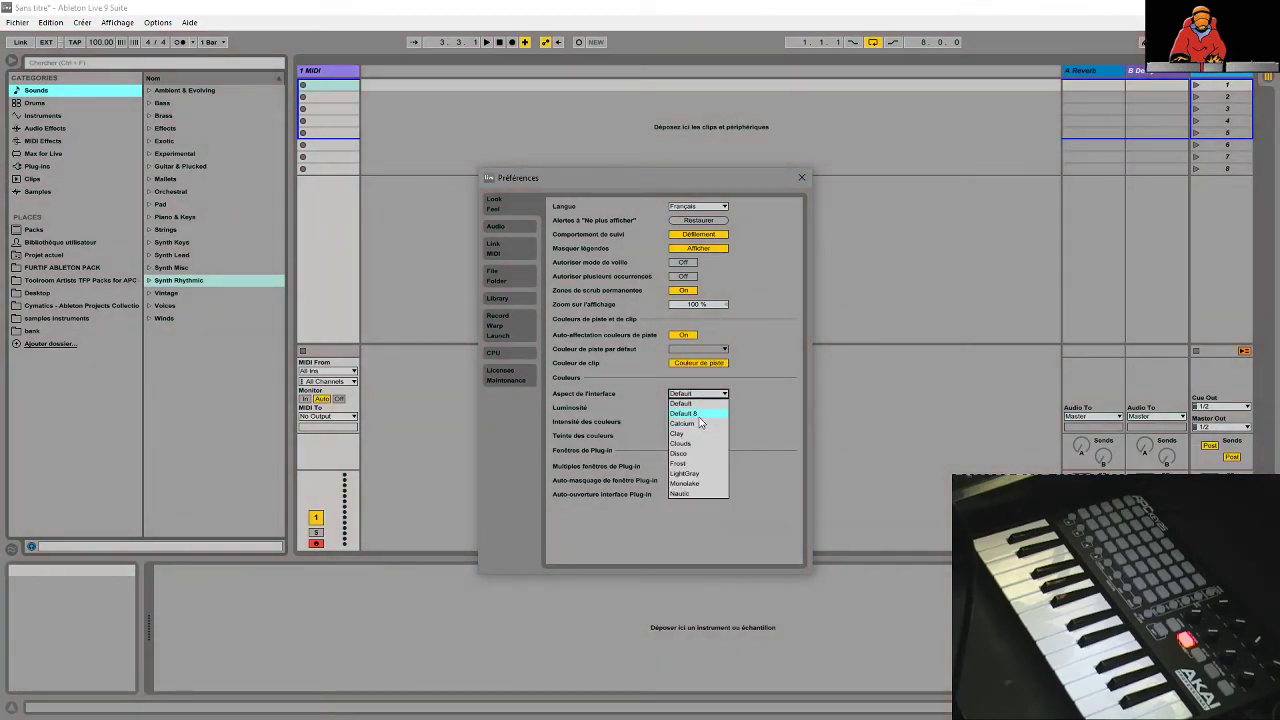
left_click(700, 413)
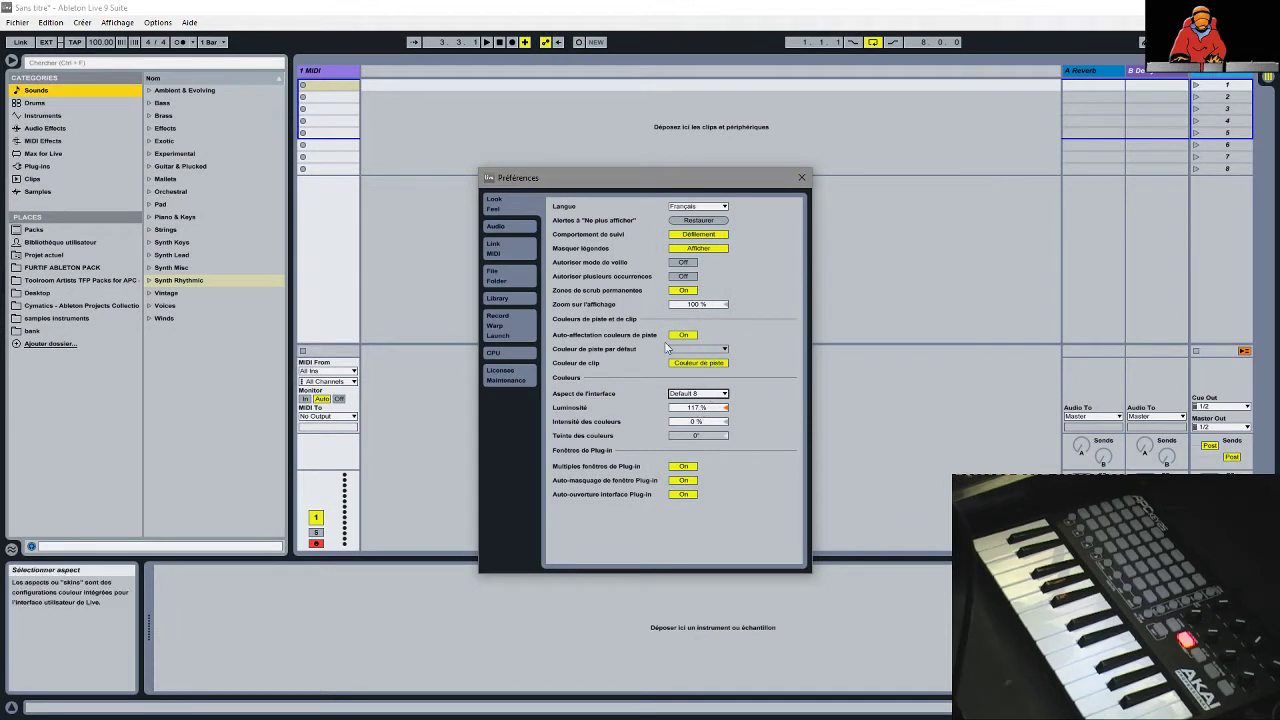
left_click(695, 398)
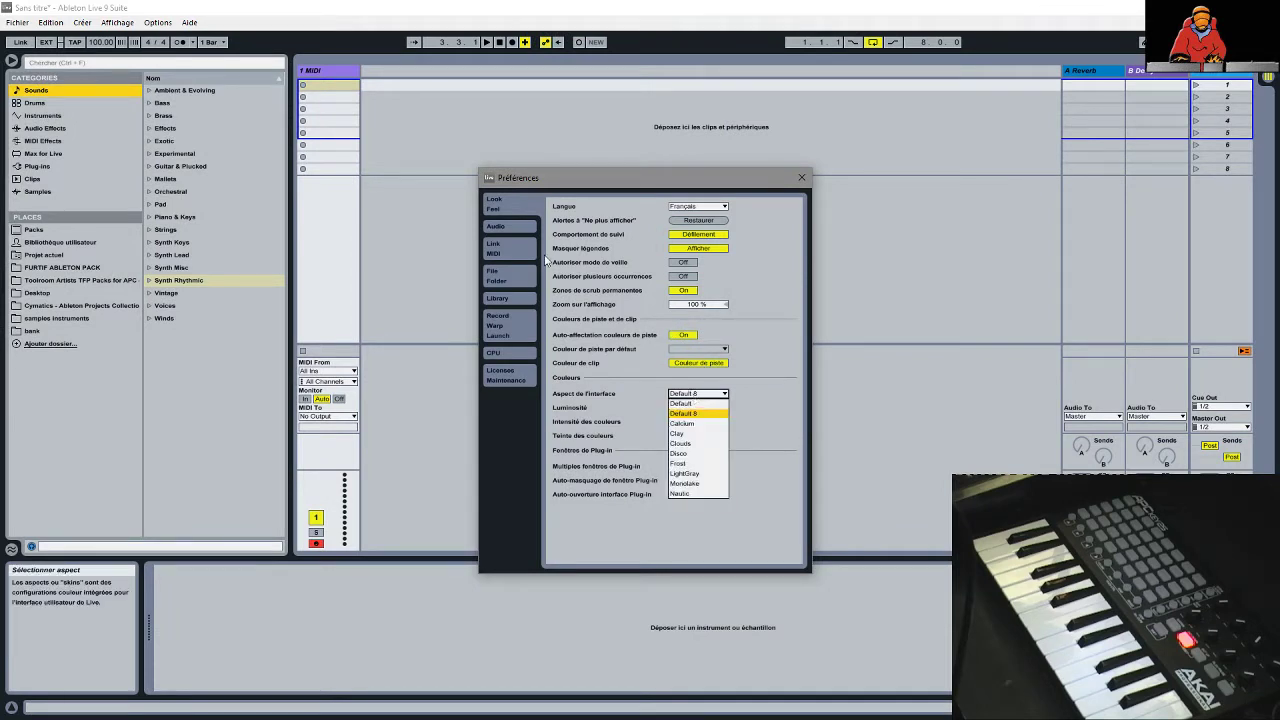
- Display the audio preferences and review the available driver types without changing the ASIO selection
left_click(512, 224)
left_click(510, 225)
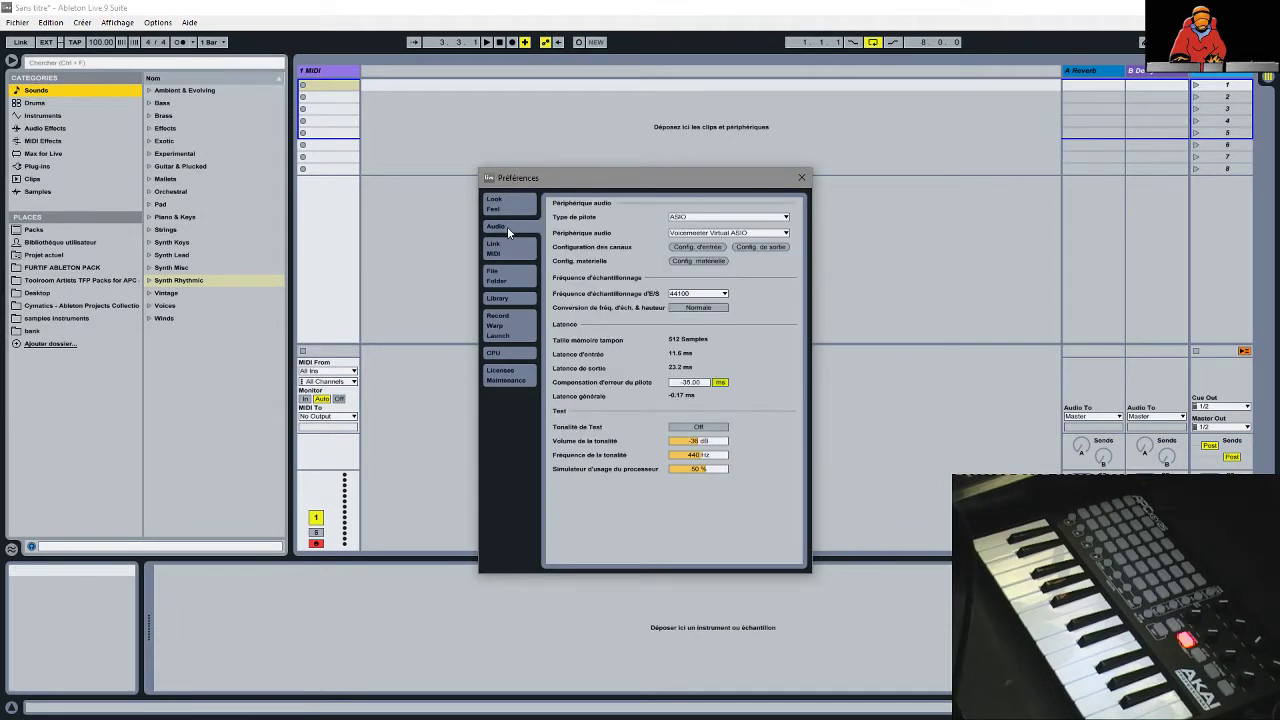
left_click(736, 224)
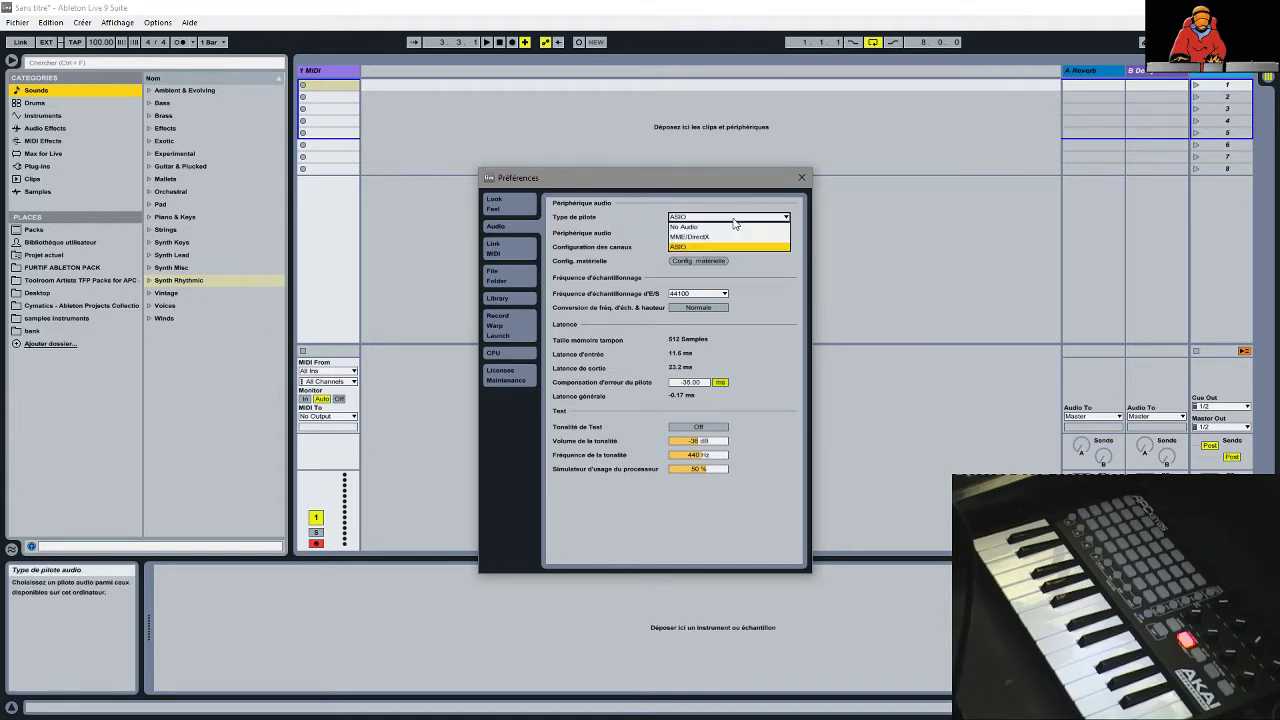
left_click(643, 212)
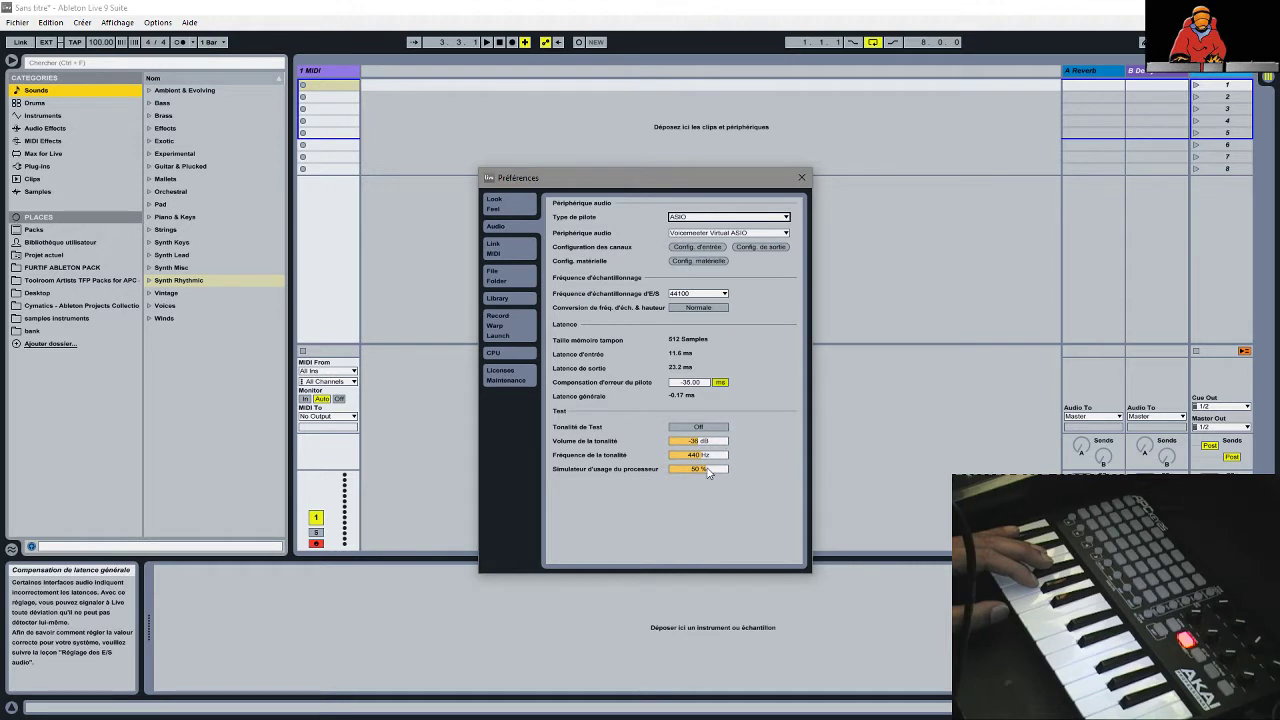
- Run the audio test tone with the CPU usage simulator set to 80 %, and switch the tone off
left_click(700, 429)
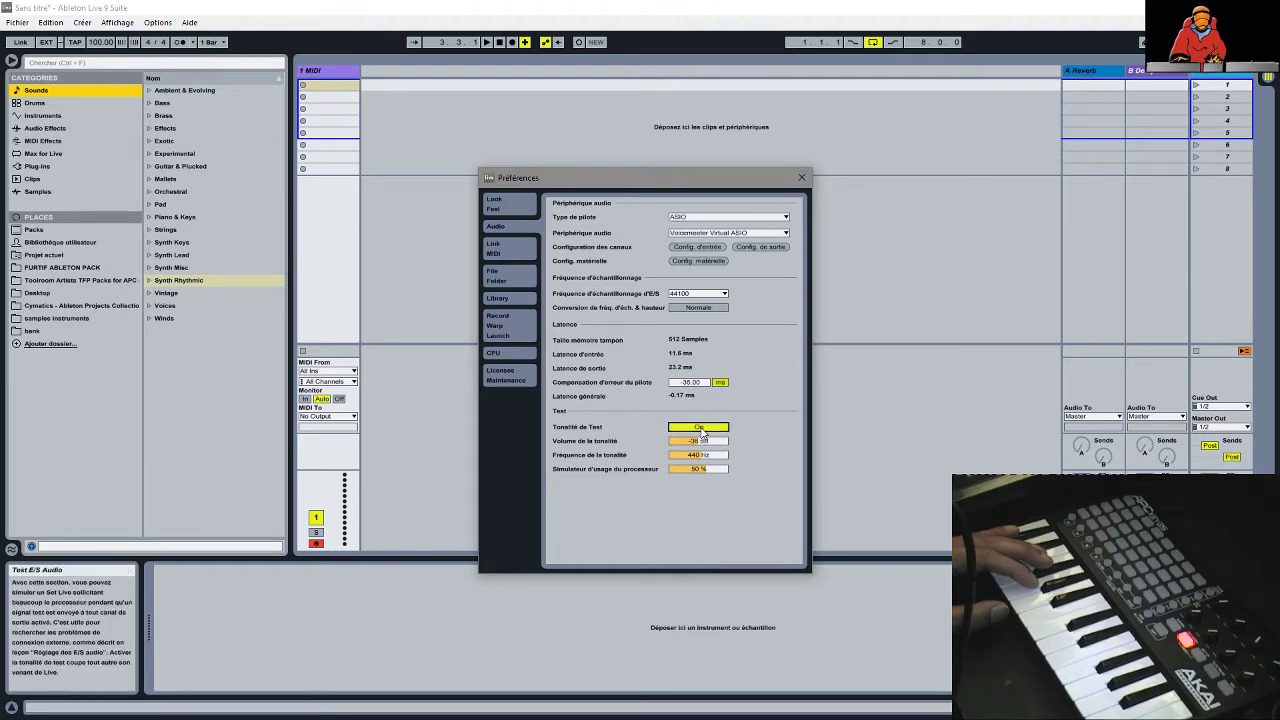
left_click(712, 469)
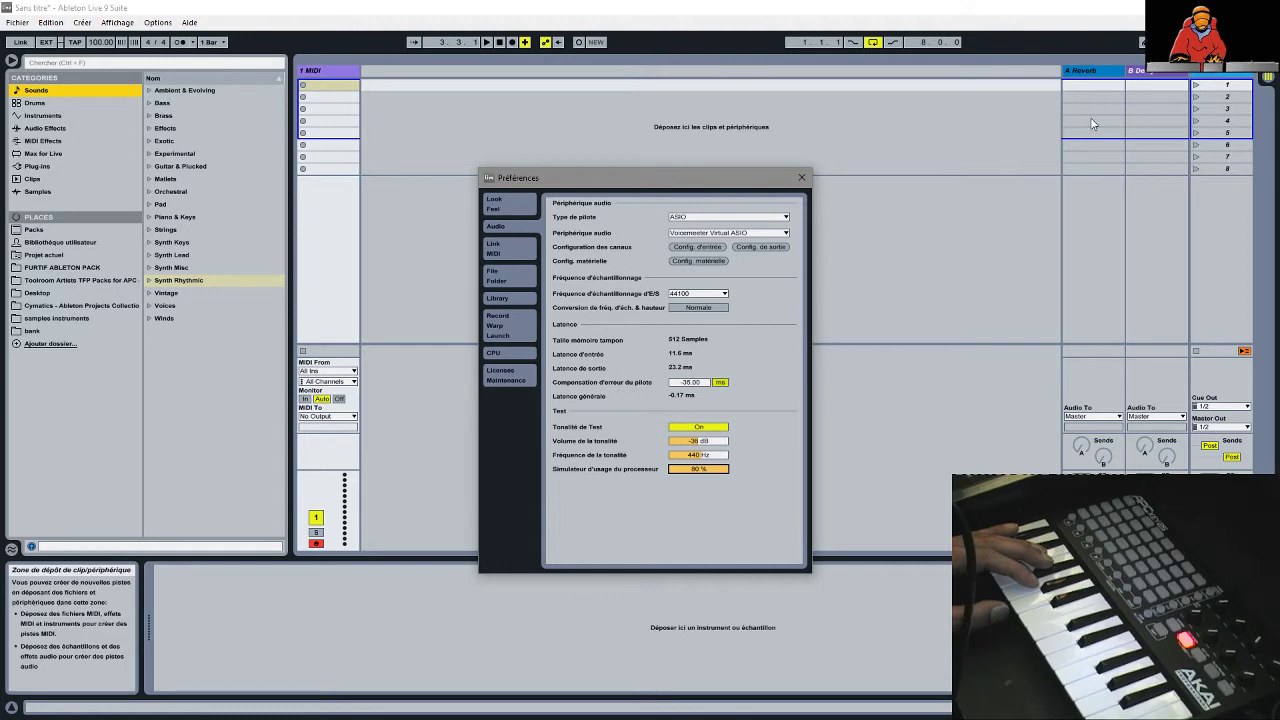
left_click(701, 446)
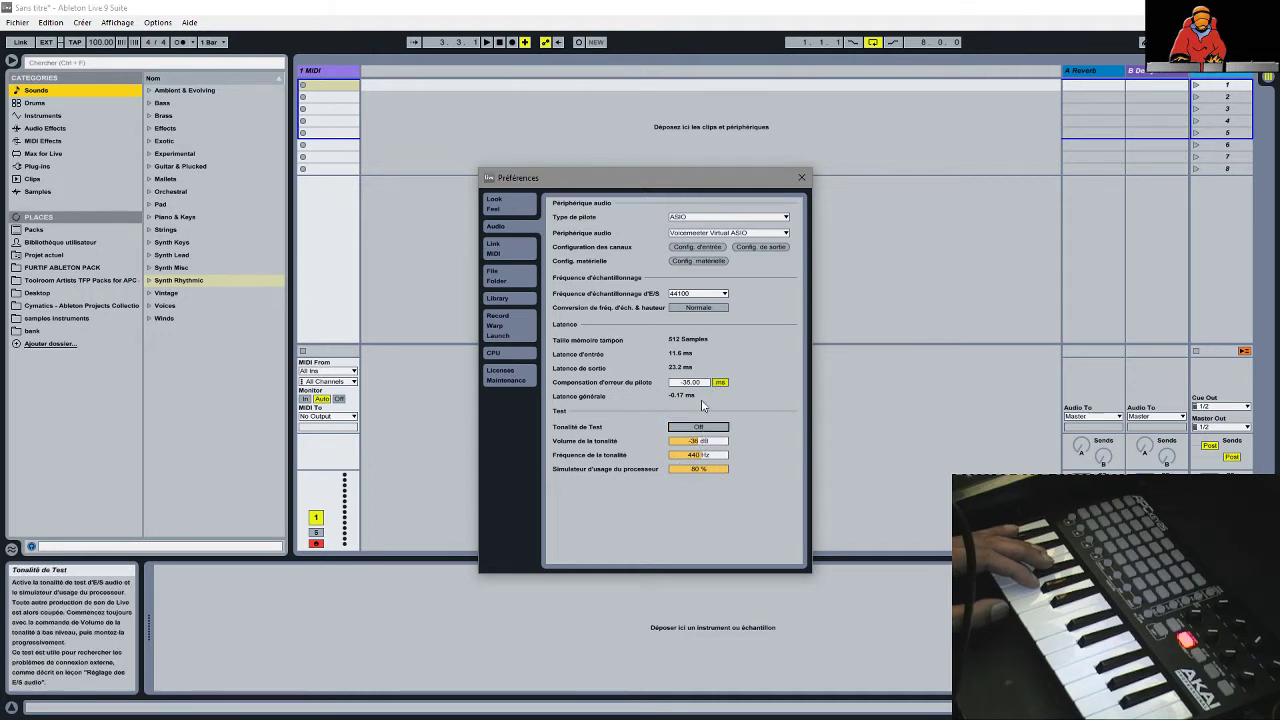
- In the Link/MIDI preferences, browse the supported controllers and select MackieControl for control surface 1
left_click(494, 248)
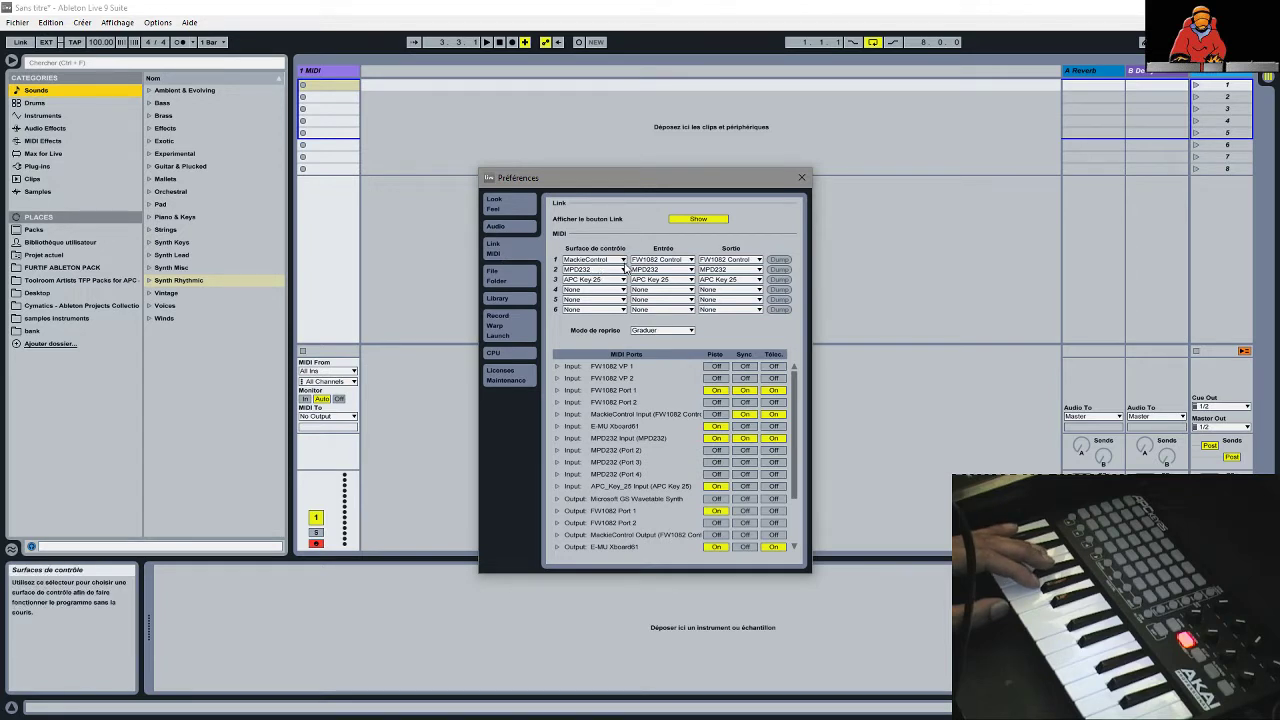
left_click(622, 260)
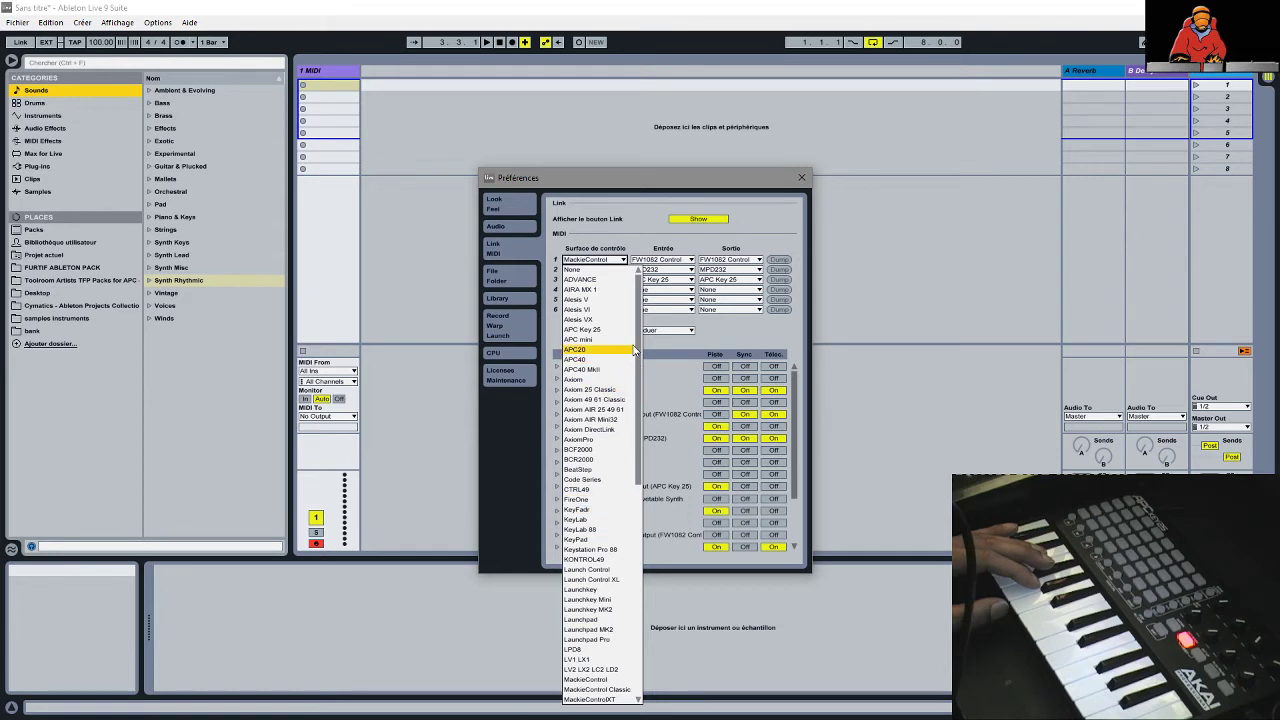
scroll(648, 370, "down", 3)
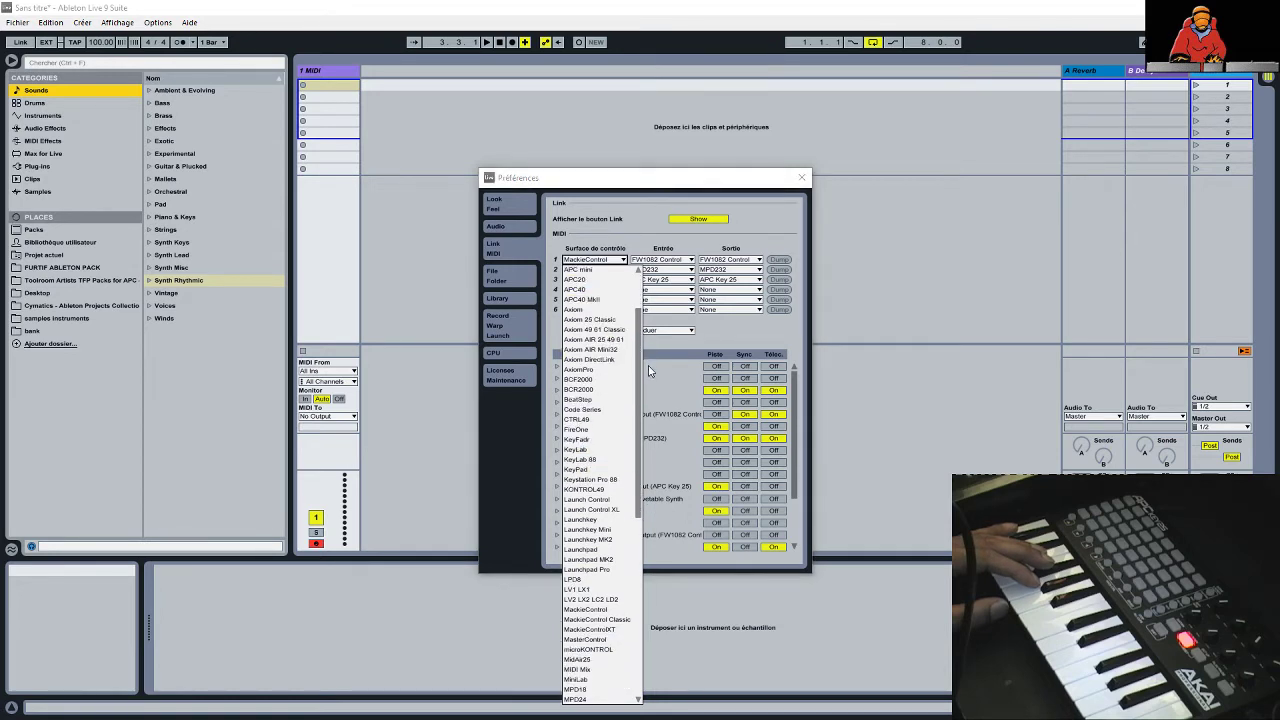
scroll(648, 365, "down", 15)
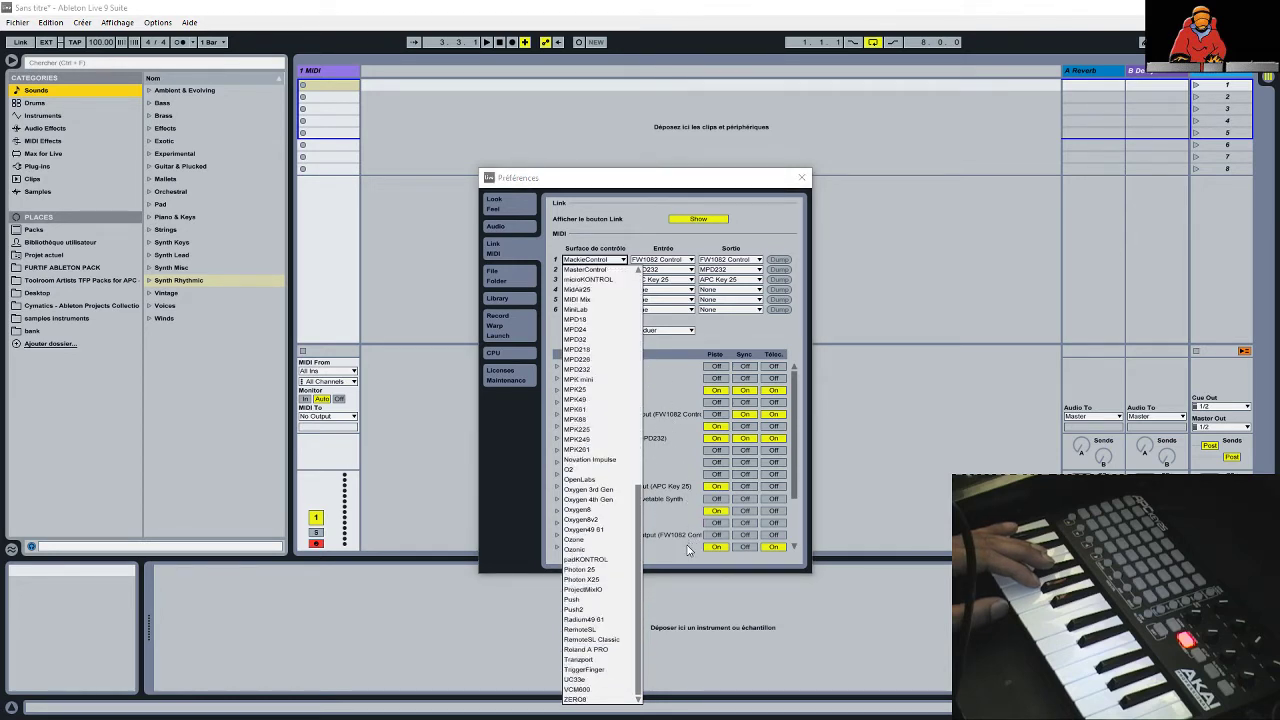
scroll(688, 540, "up", 10)
scroll(675, 407, "down", 7)
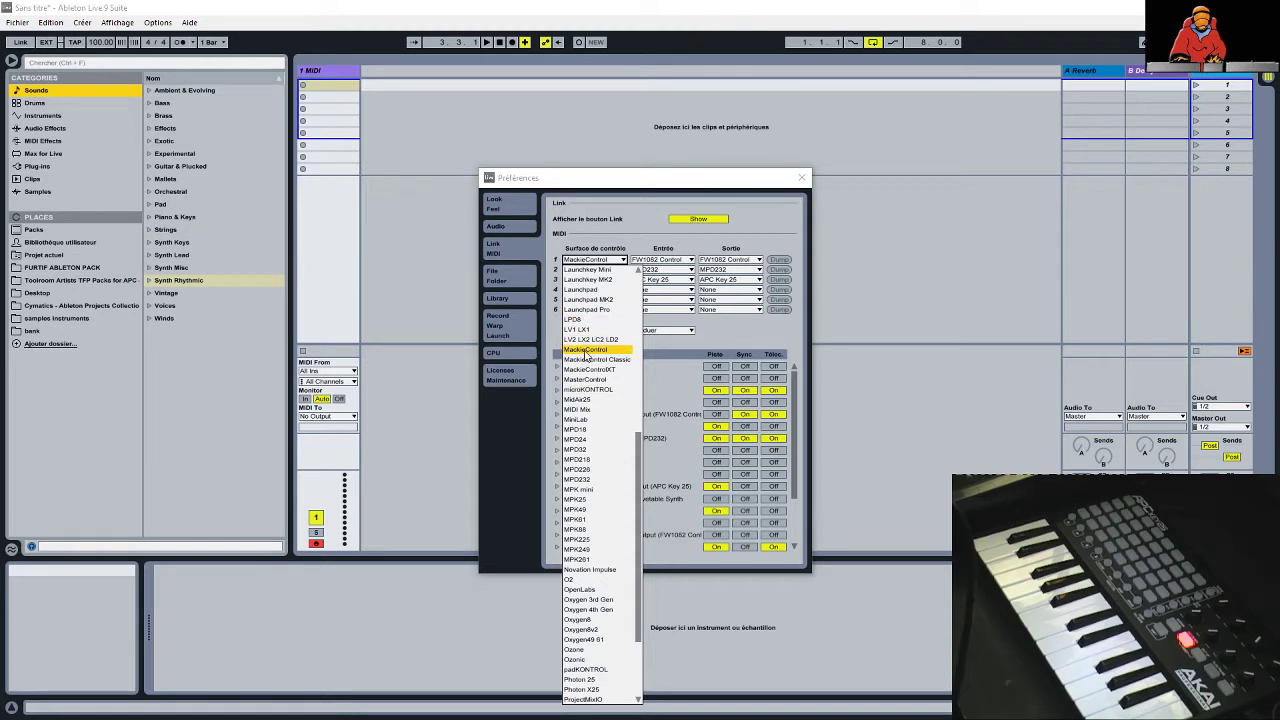
left_click(586, 351)
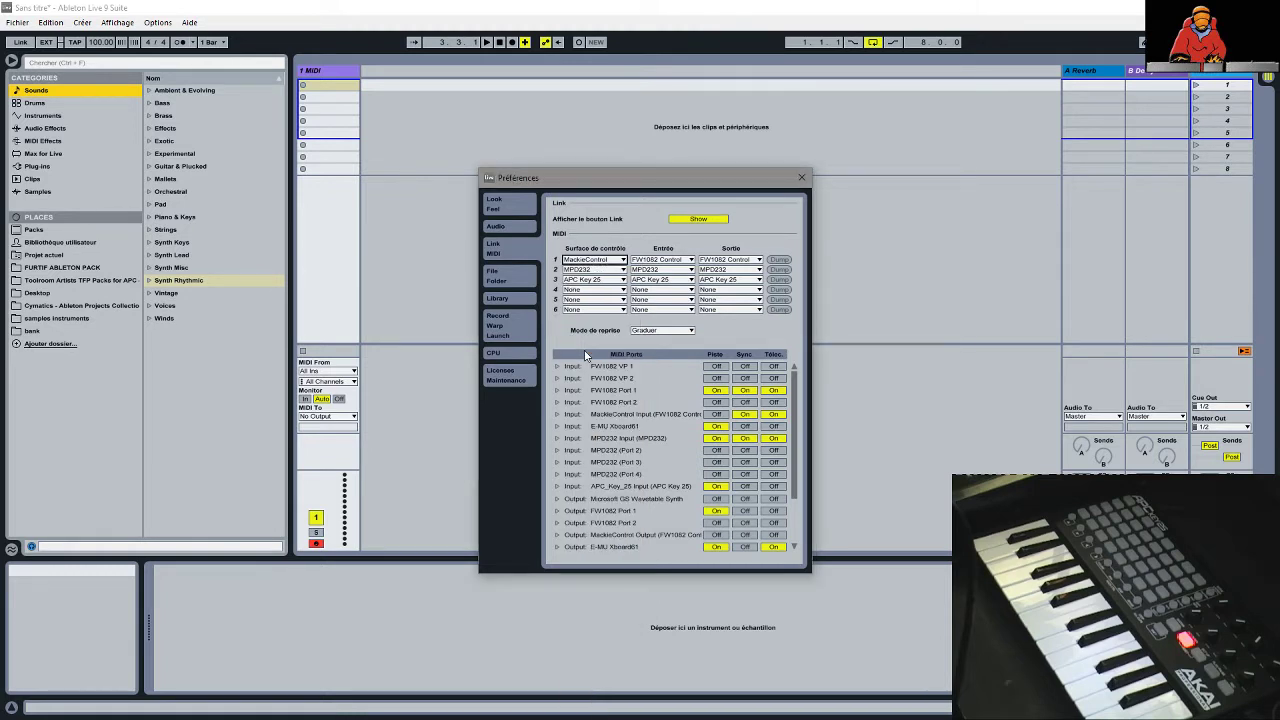
- Assign MPD232 to control surface 2 and APC Key 25 to control surface 3
left_click(604, 271)
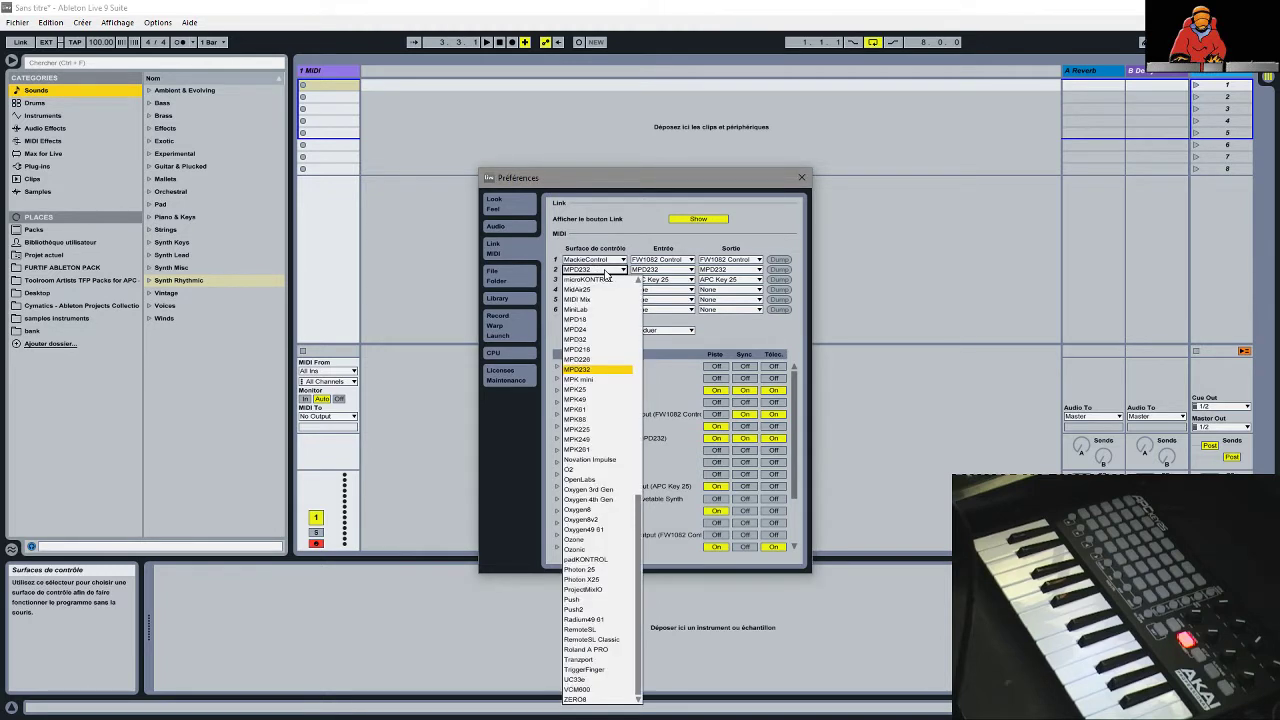
left_click(577, 371)
left_click(590, 281)
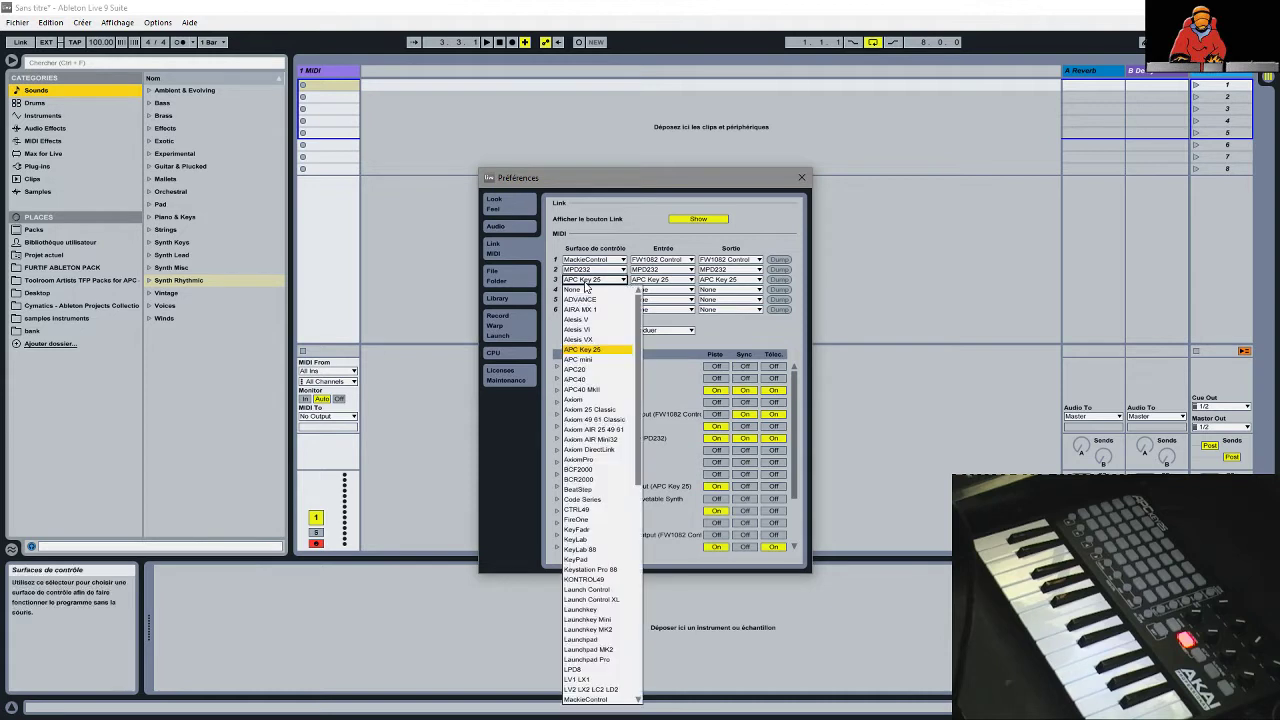
left_click(598, 351)
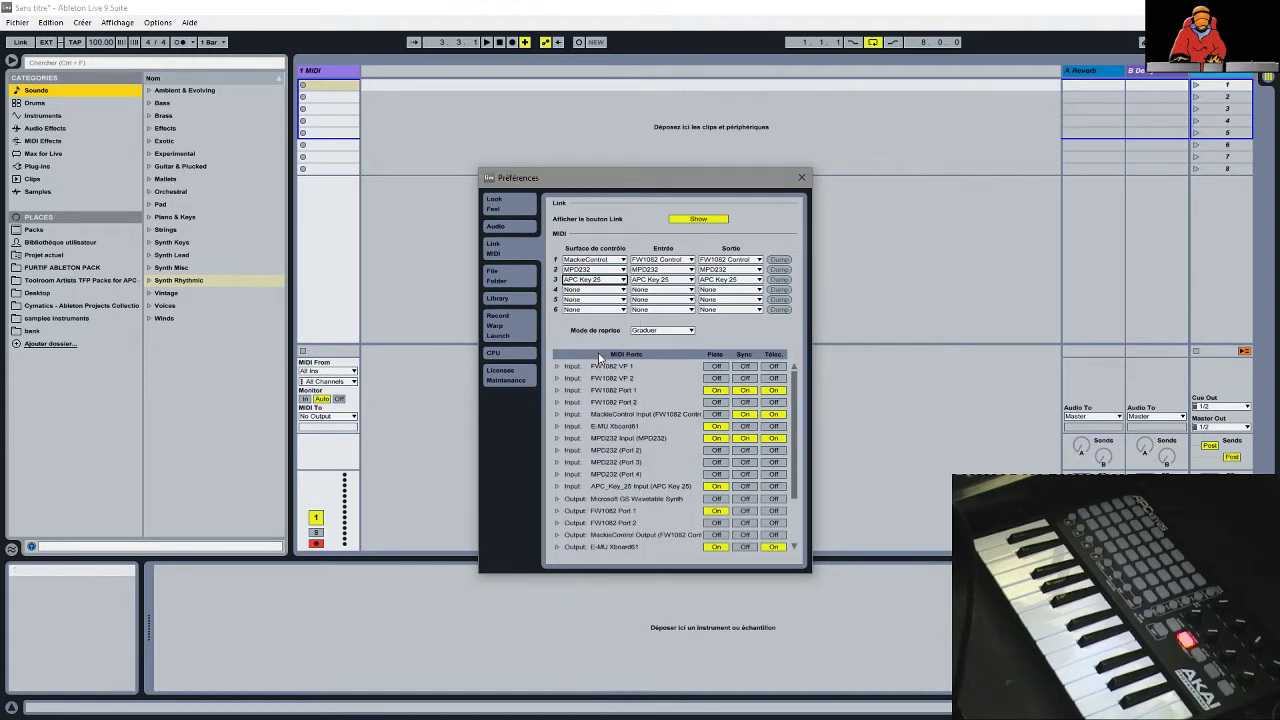
- Review the controllers offered for control surface 4 and the track, sync and remote switches of the MIDI input ports
left_click(599, 291)
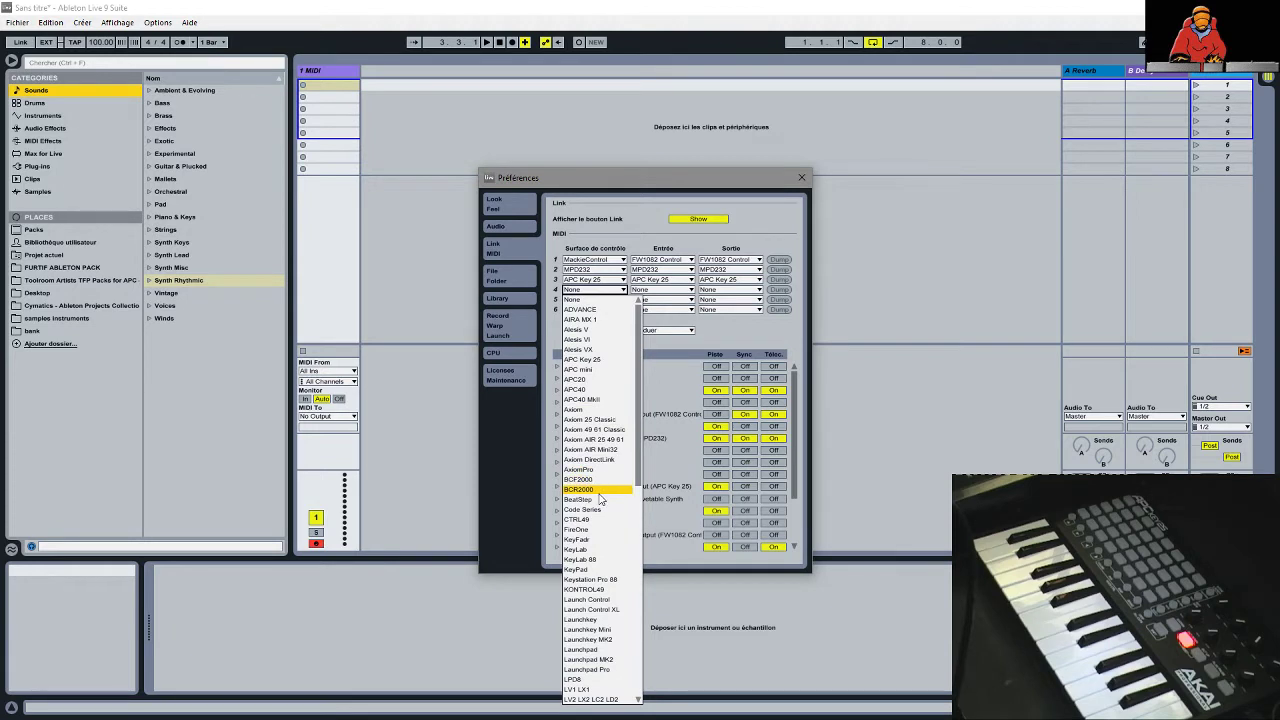
left_click(713, 330)
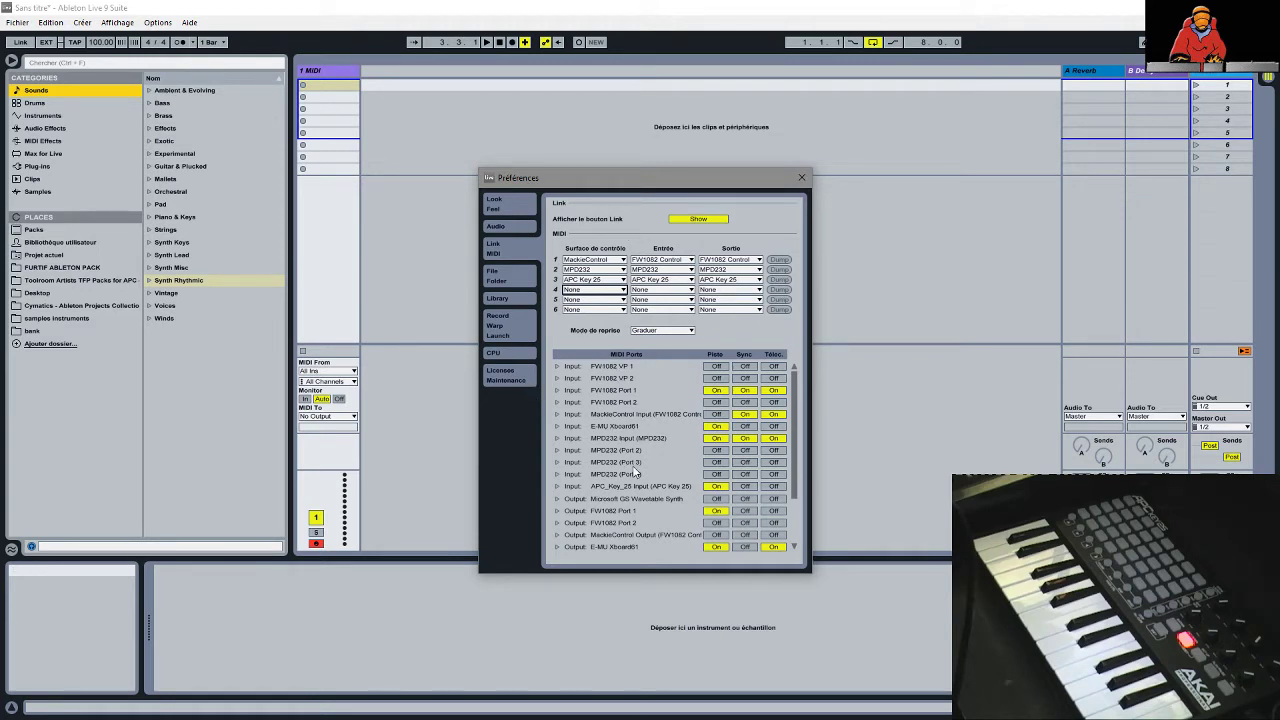
mouse_move(798, 392)
left_mouse_down()
mouse_move(814, 459)
mouse_move(805, 374)
left_mouse_up()
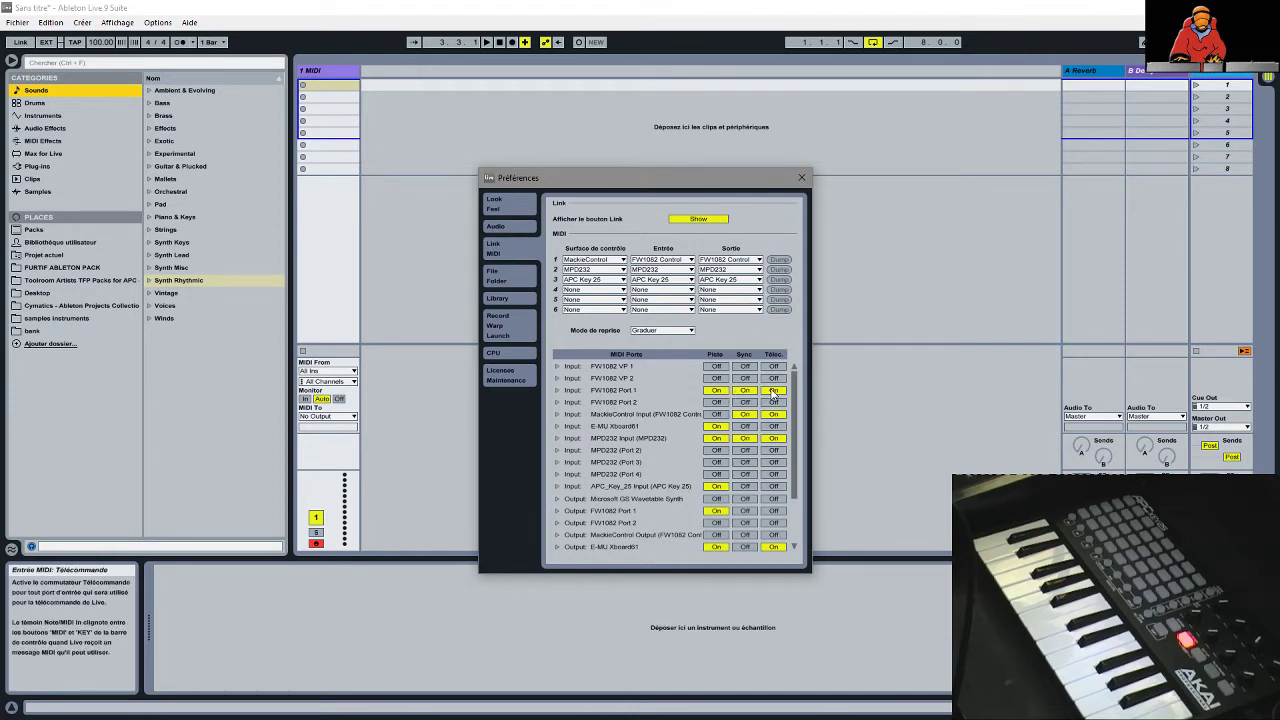
left_click(743, 413)
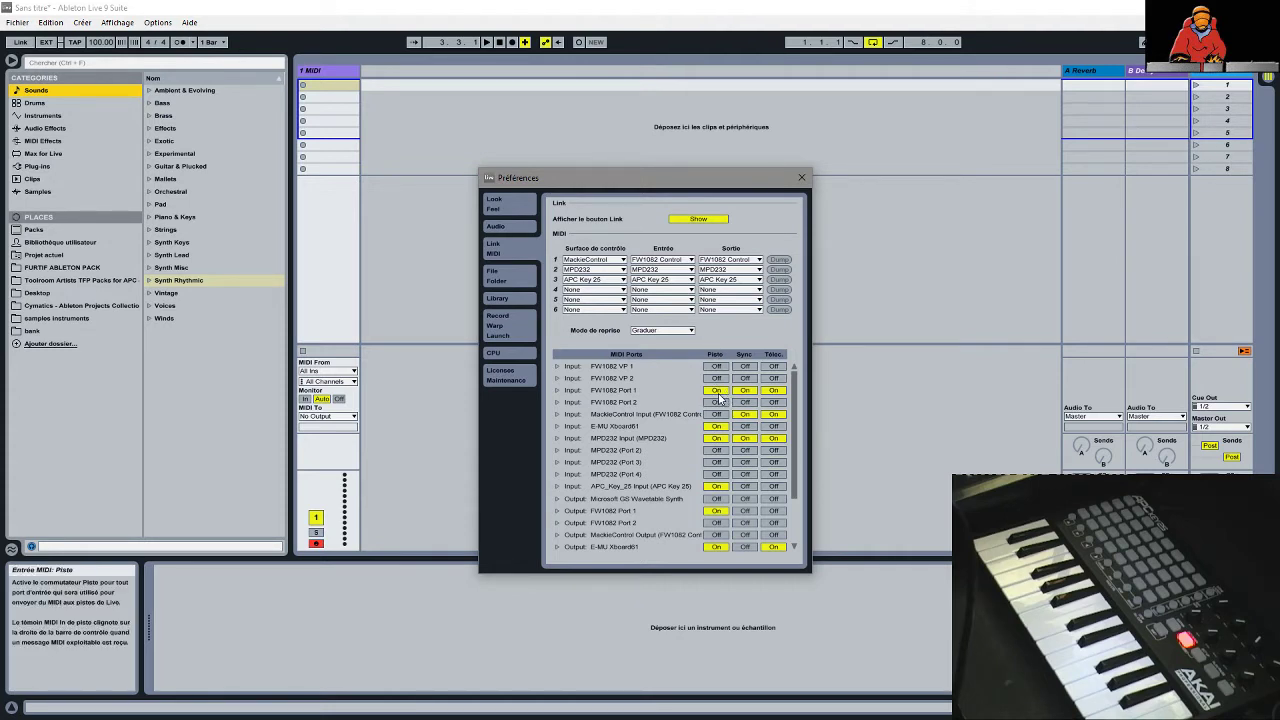
- Review the MIDI track's input channels and sources alongside the input and output ports in the MIDI preferences
left_click(352, 382)
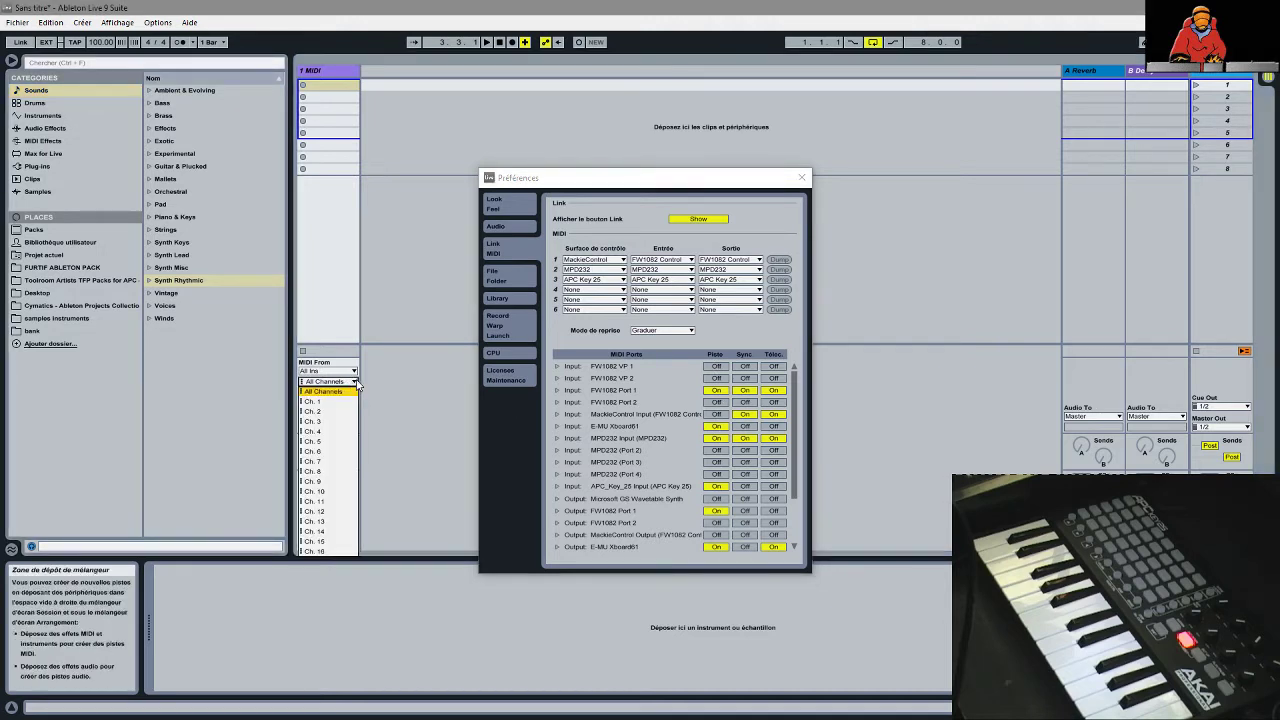
left_click(352, 381)
left_click(353, 371)
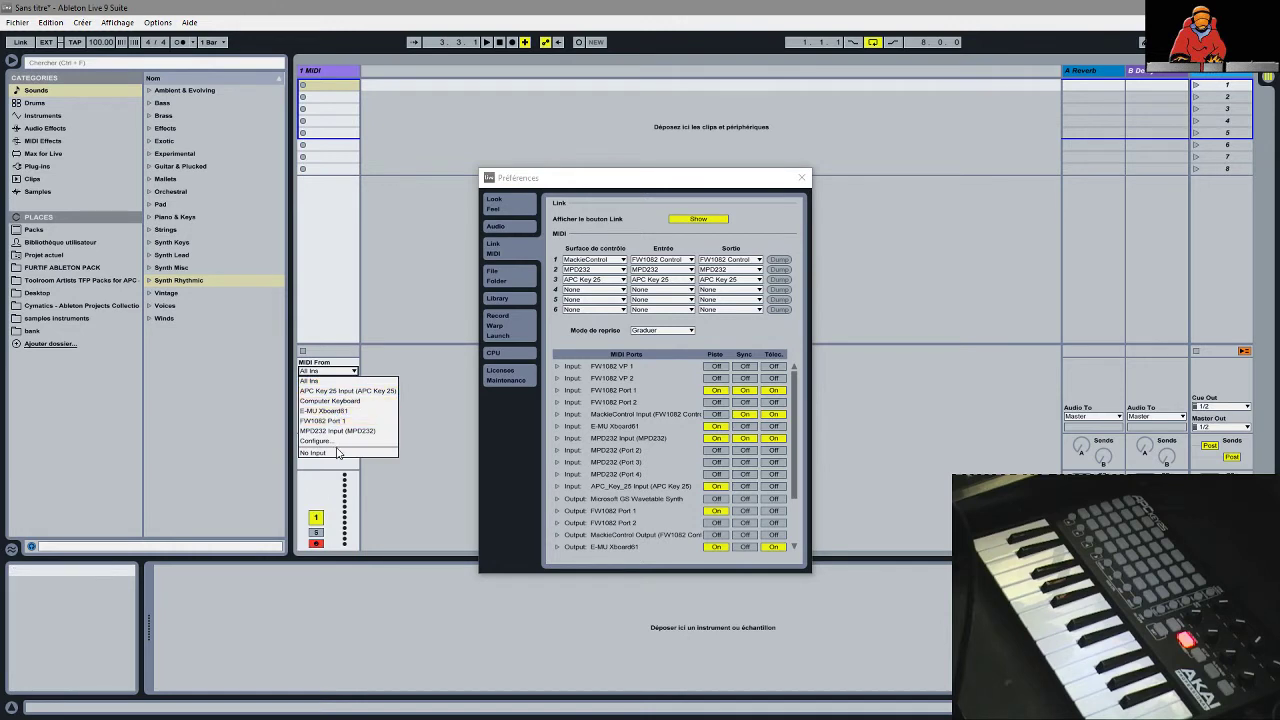
left_click(402, 352)
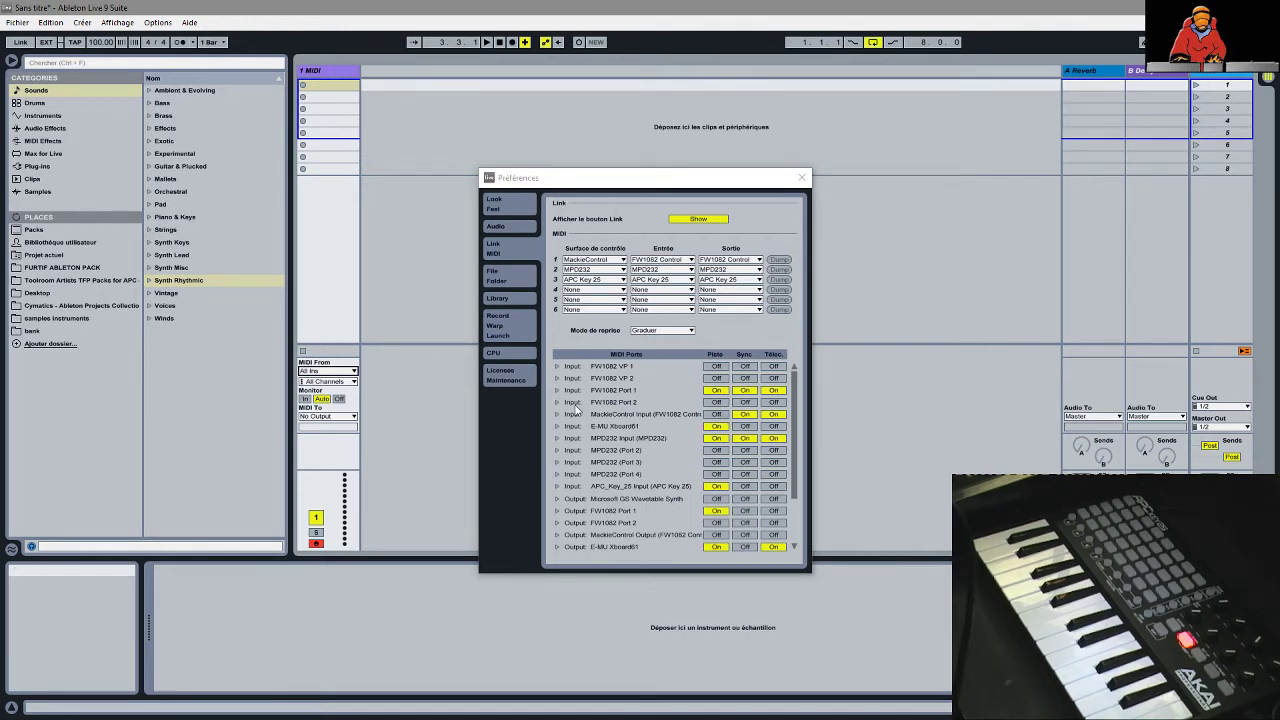
left_click(346, 373)
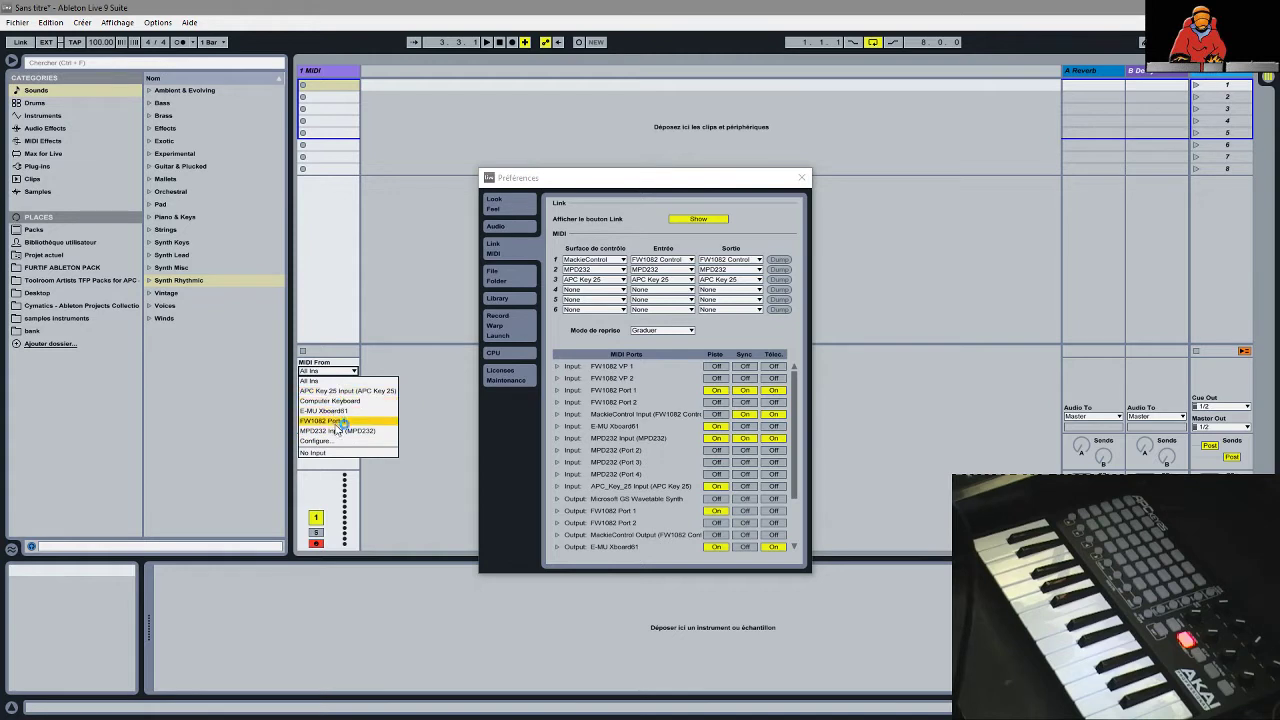
left_click(390, 339)
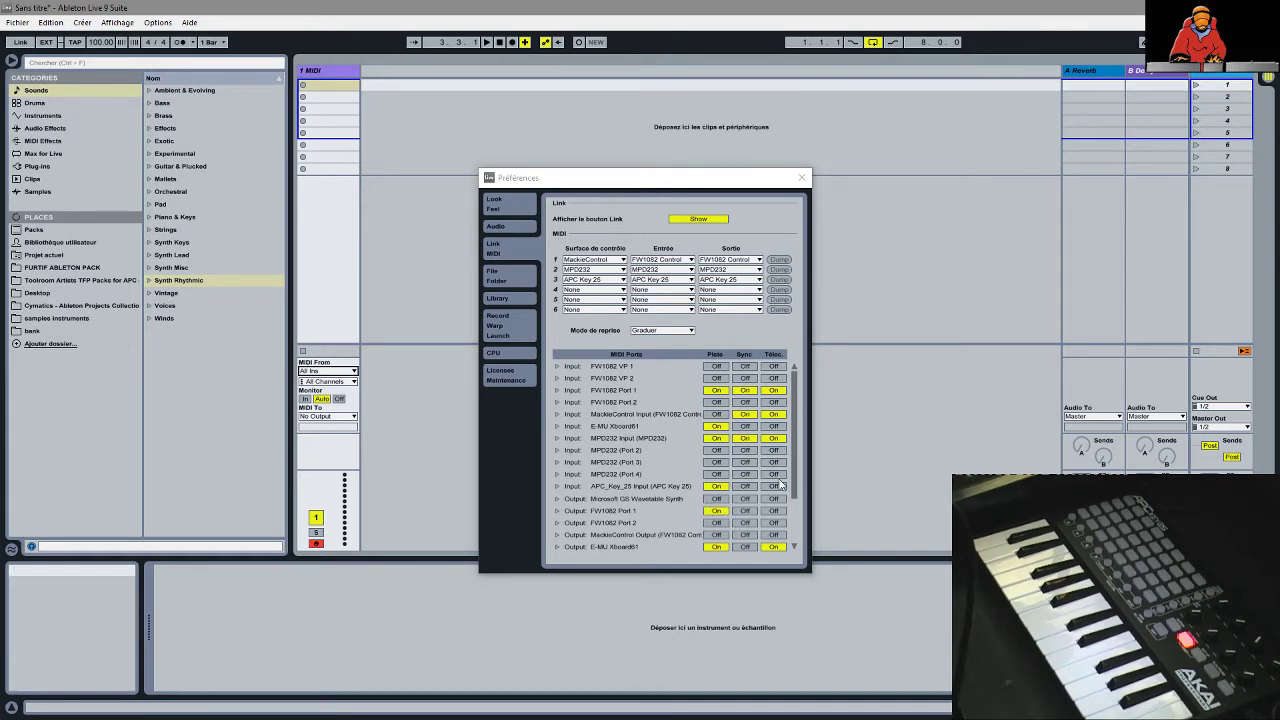
left_click_drag(795, 457, 813, 515)
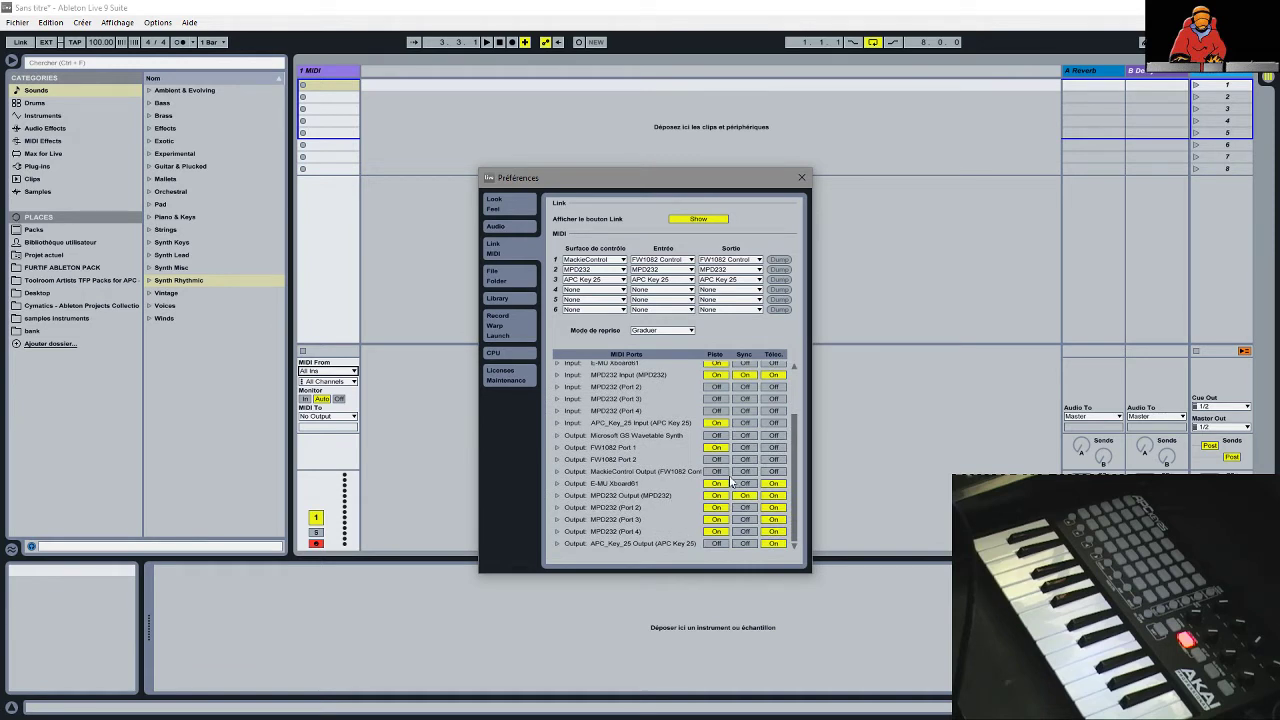
- Review the File/Folder, Library, Record/Warp/Launch and CPU preferences, and display the installed plug-ins in the browser
left_click(510, 278)
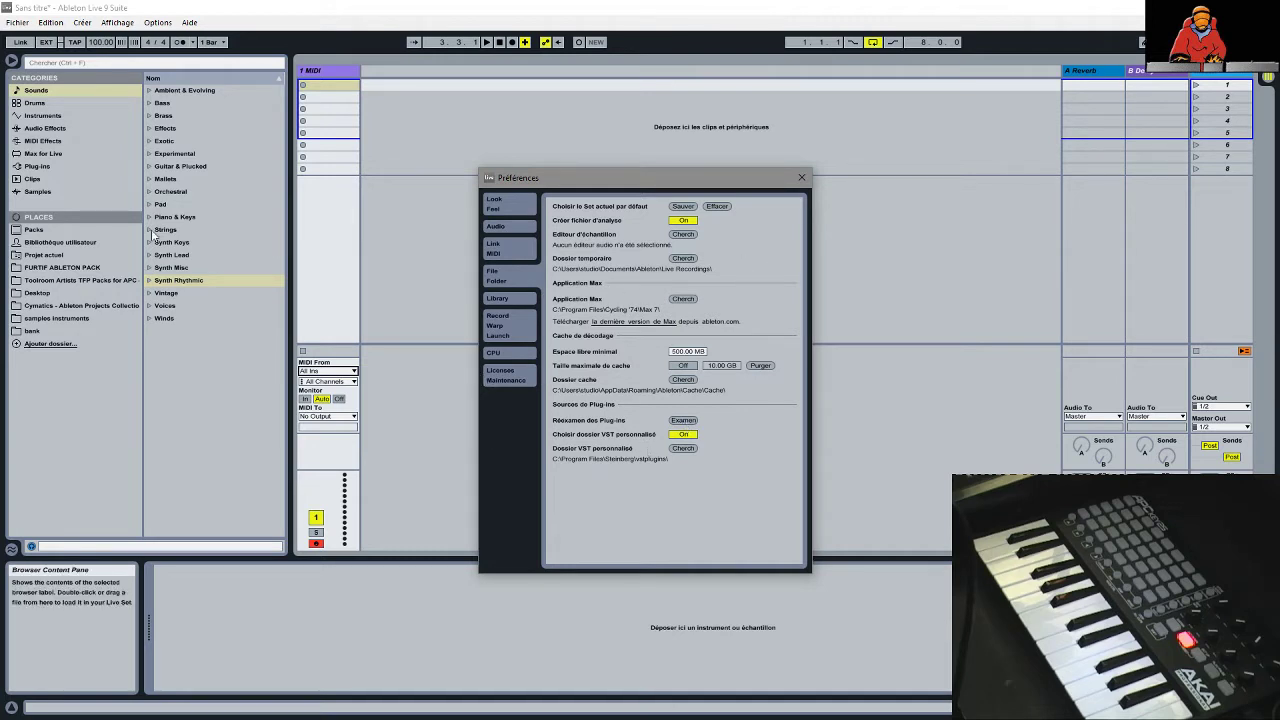
left_click(38, 167)
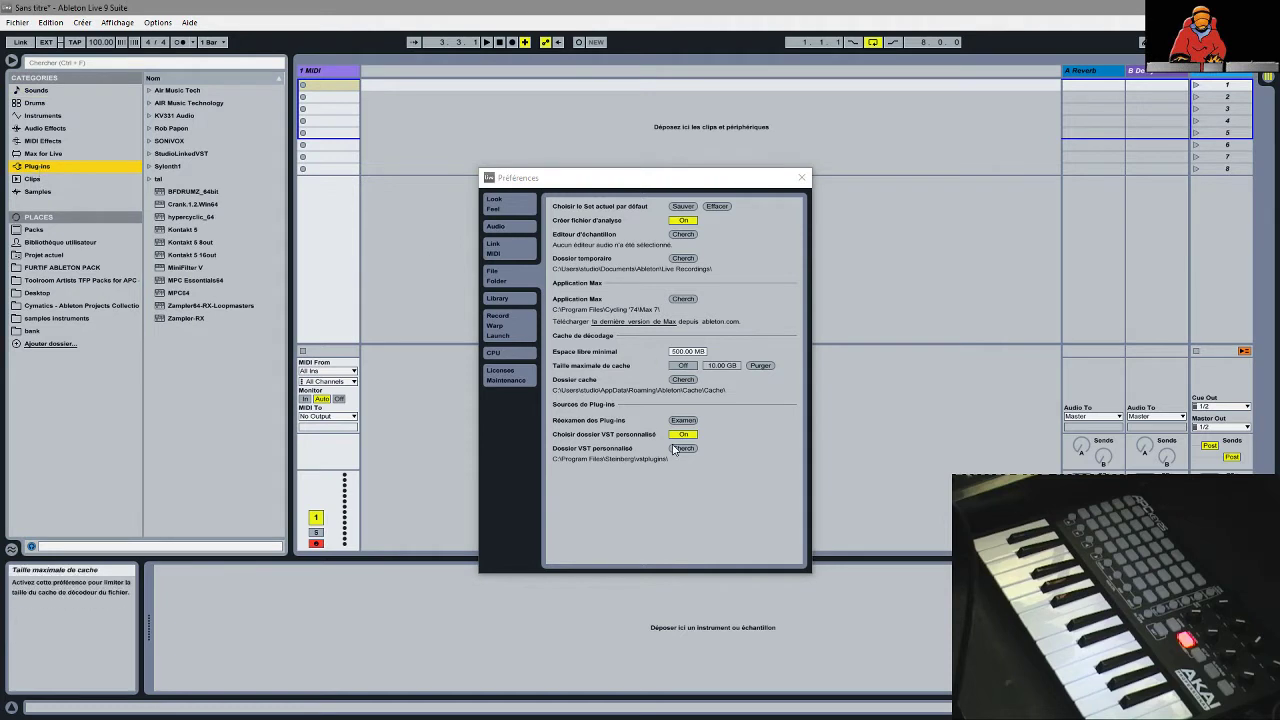
left_click(515, 298)
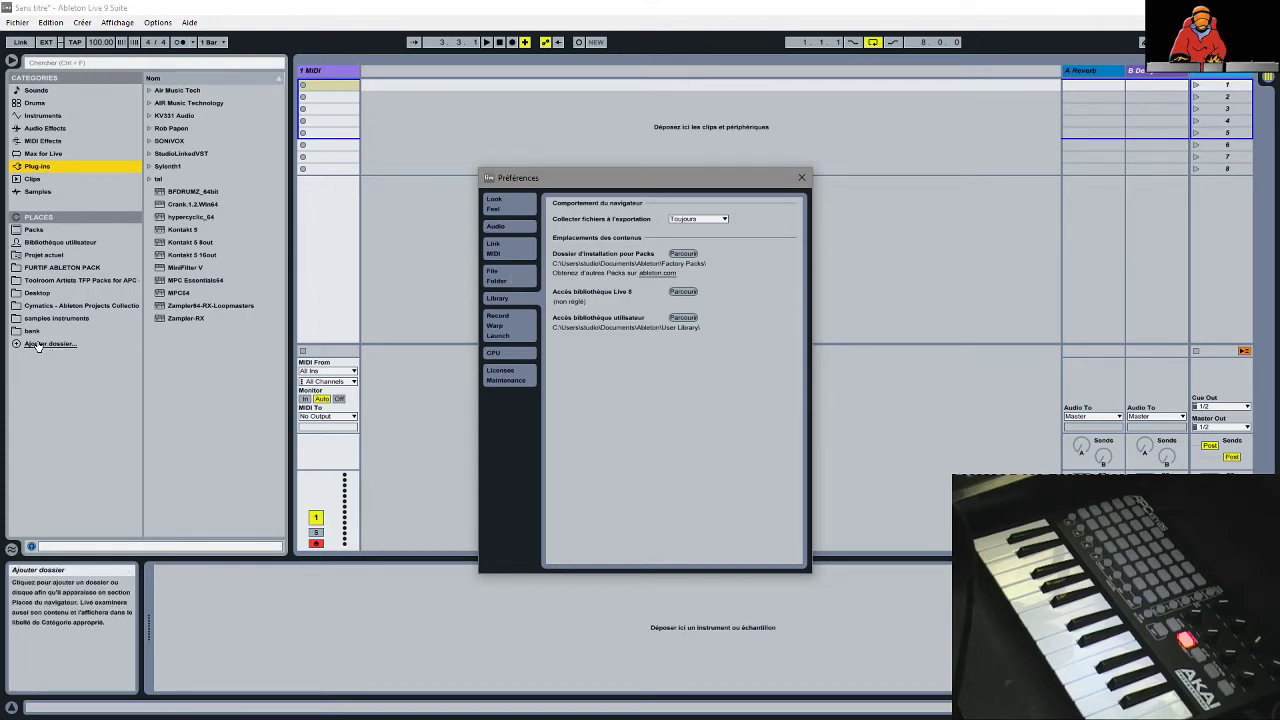
left_click(490, 322)
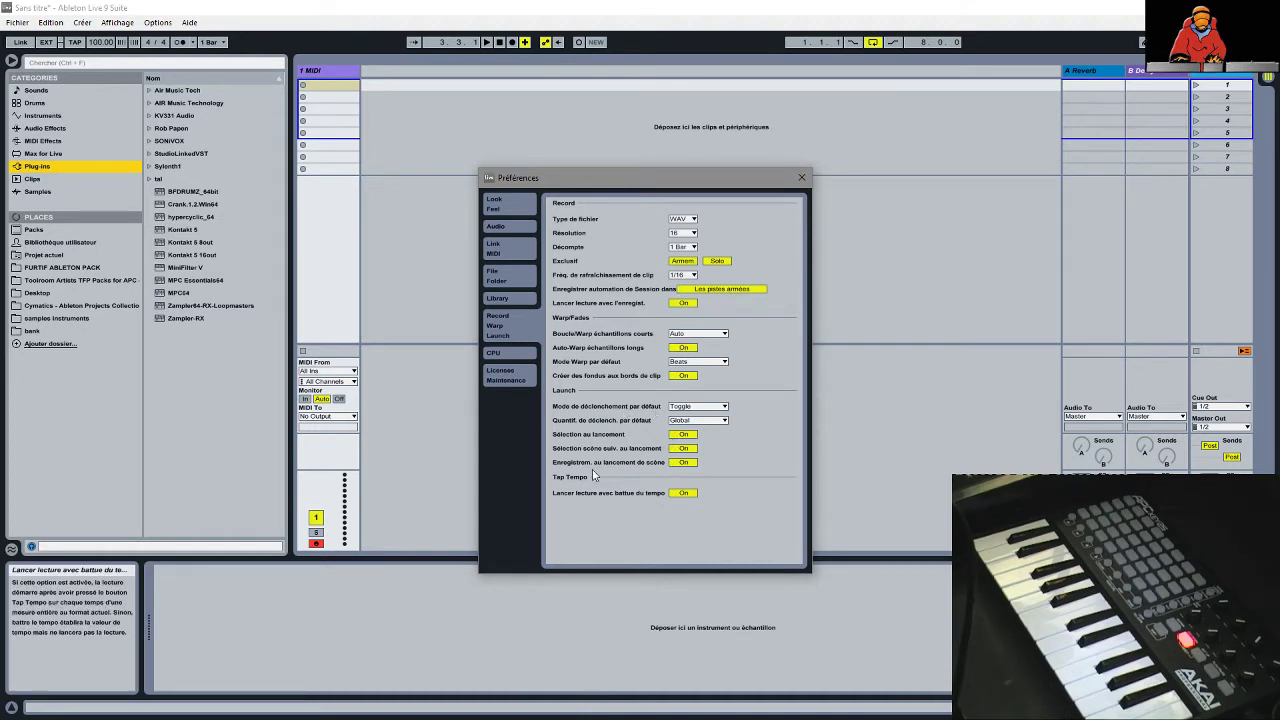
left_click(494, 353)
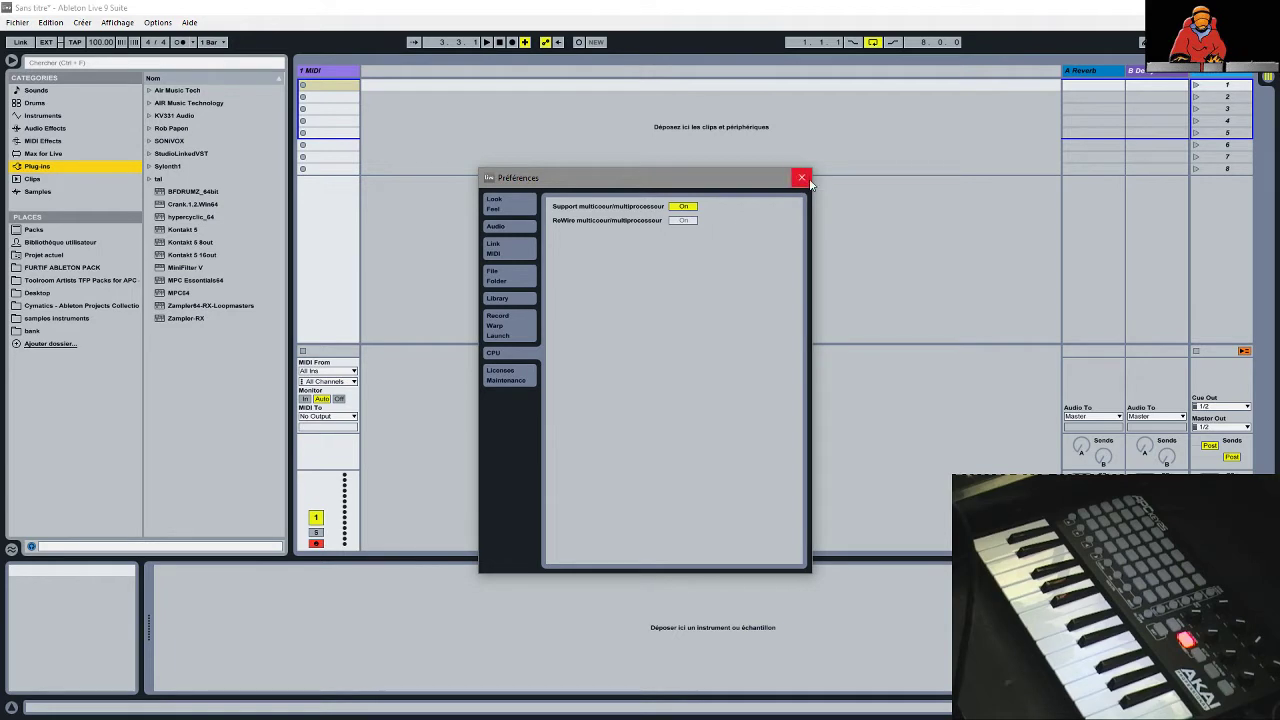
- In the audio preferences, run the test tone briefly and set the CPU usage simulator to 33 % before closing the preferences
left_click(506, 225)
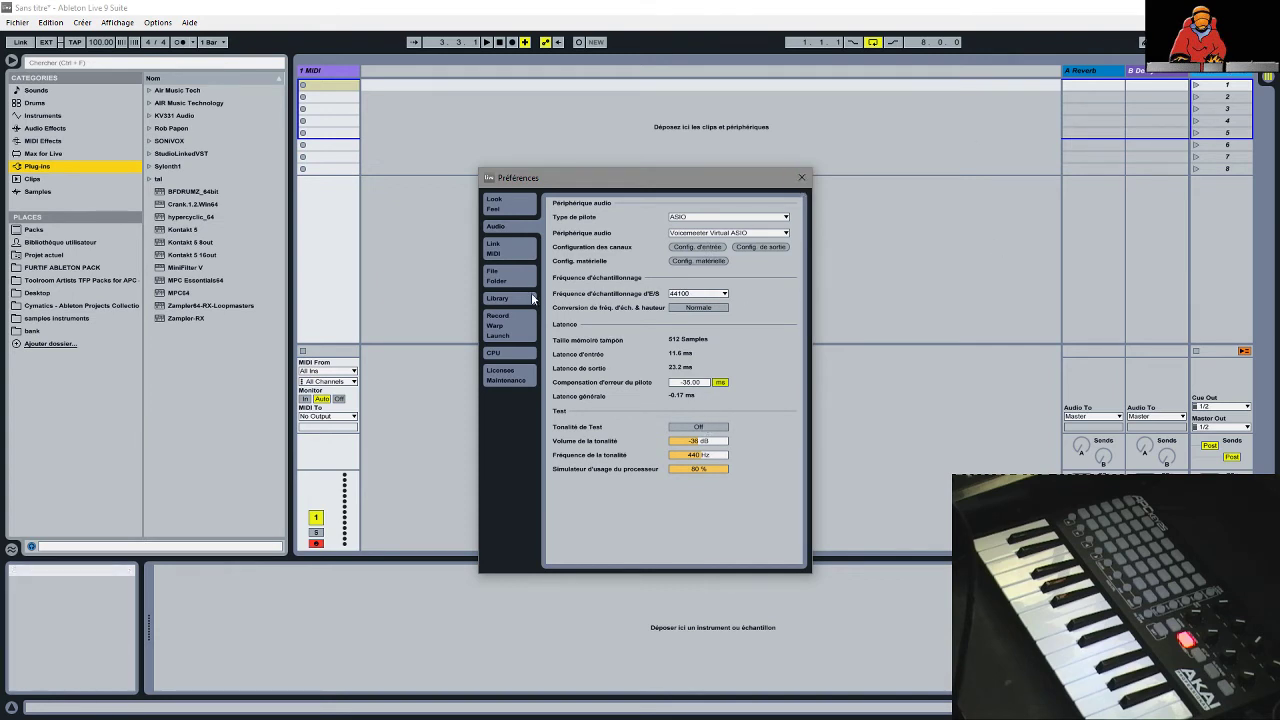
left_click(690, 430)
left_click(723, 294)
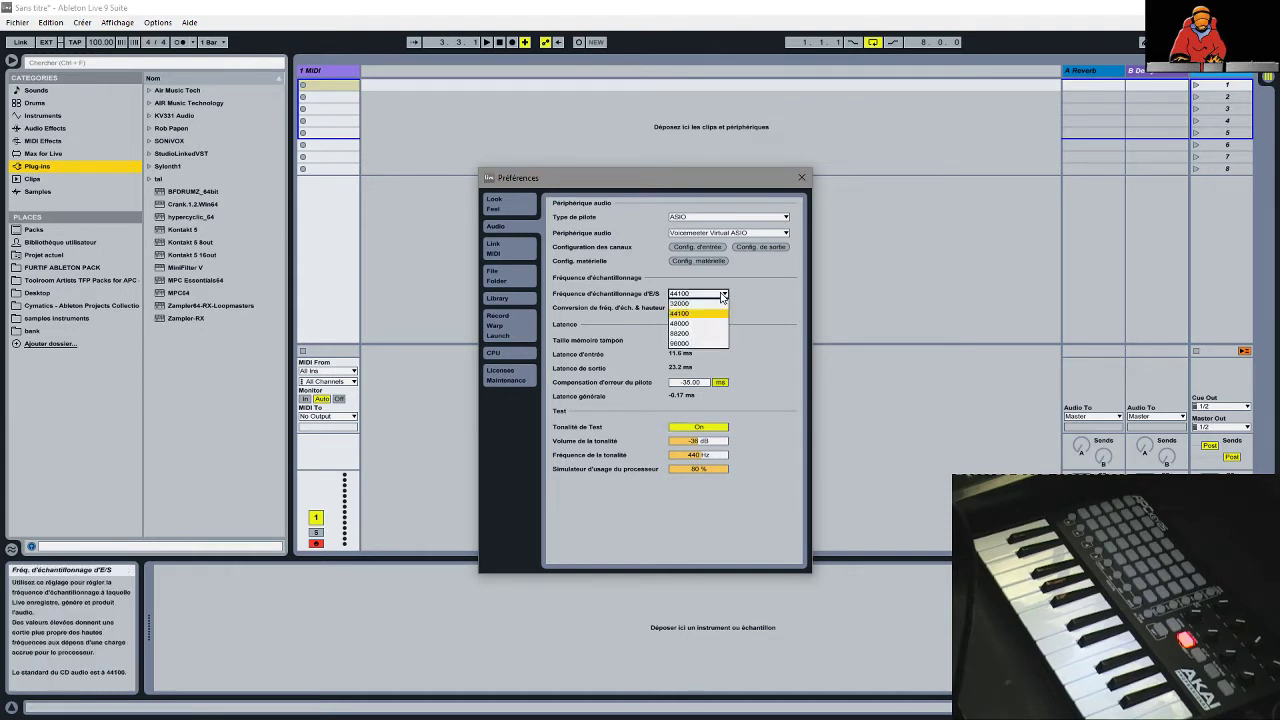
left_click(753, 292)
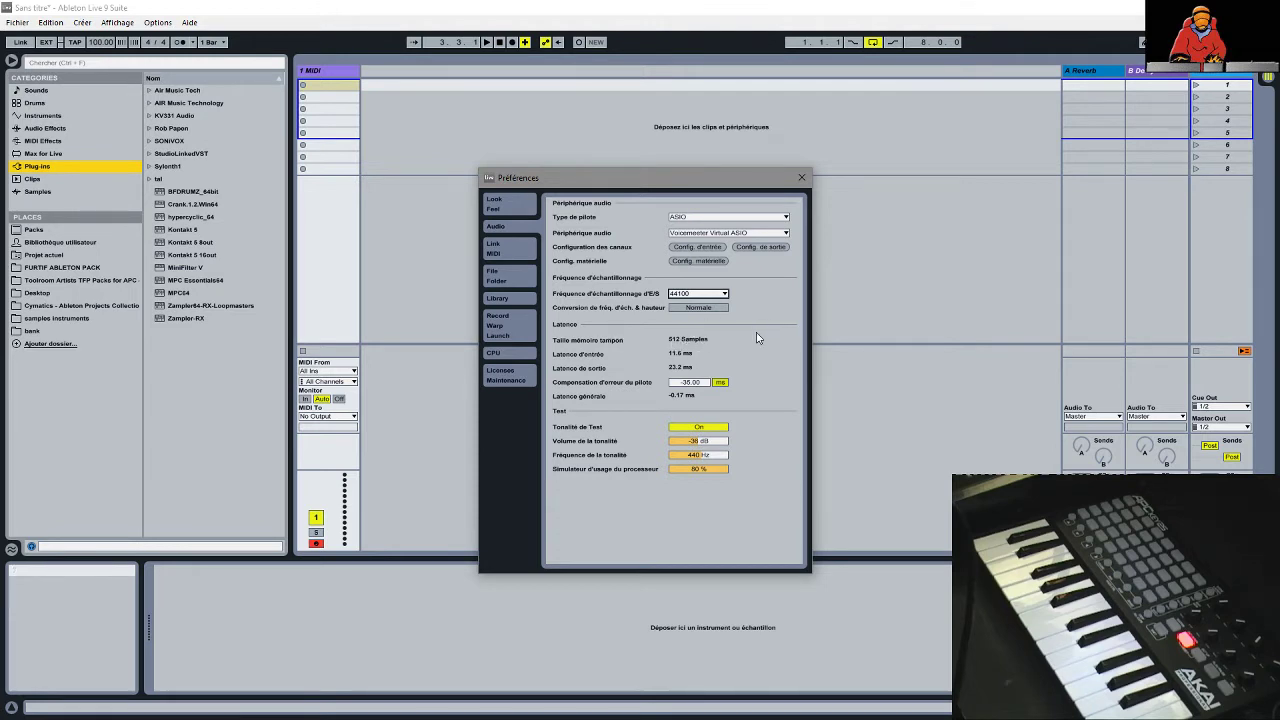
left_click(695, 429)
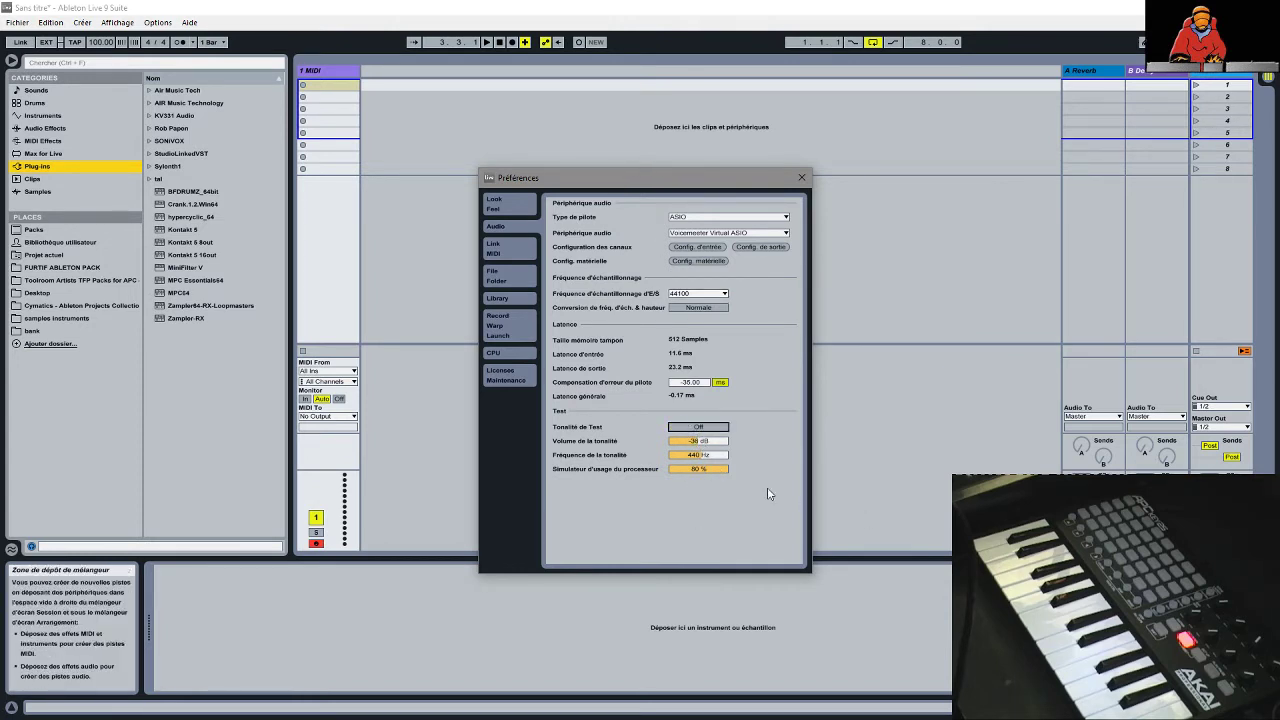
left_click_drag(692, 474, 692, 480)
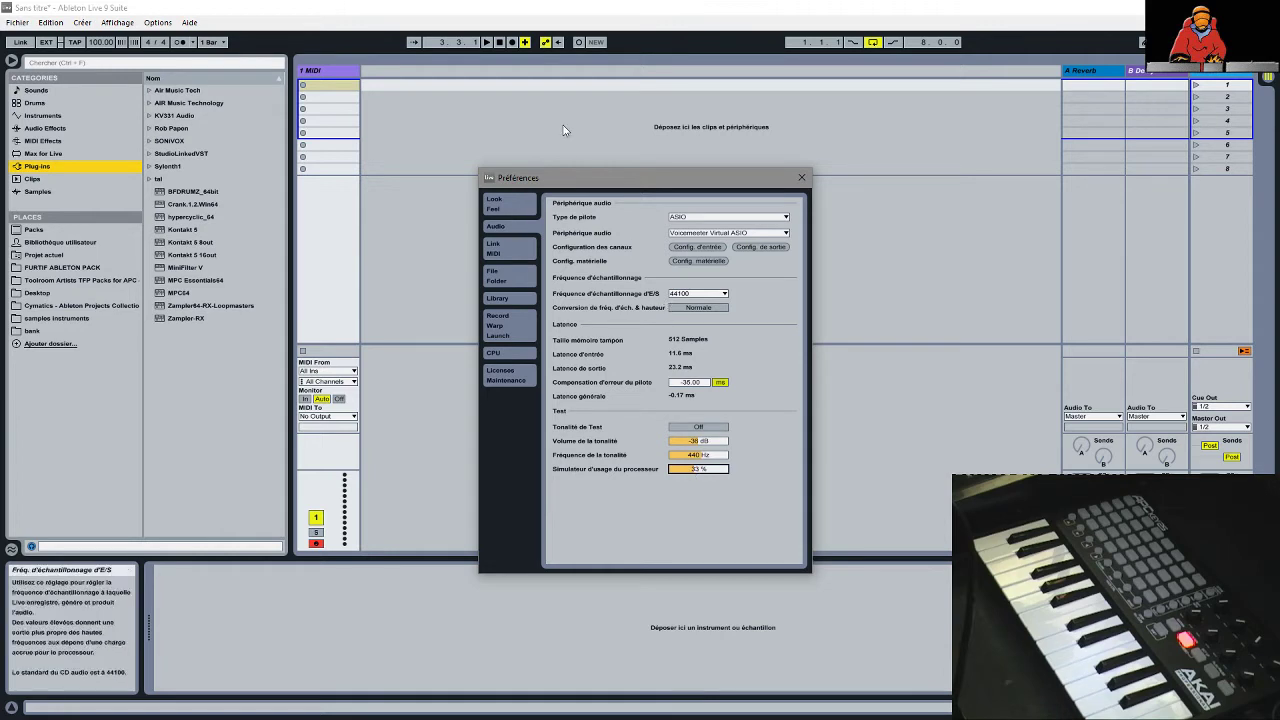
left_click(800, 178)
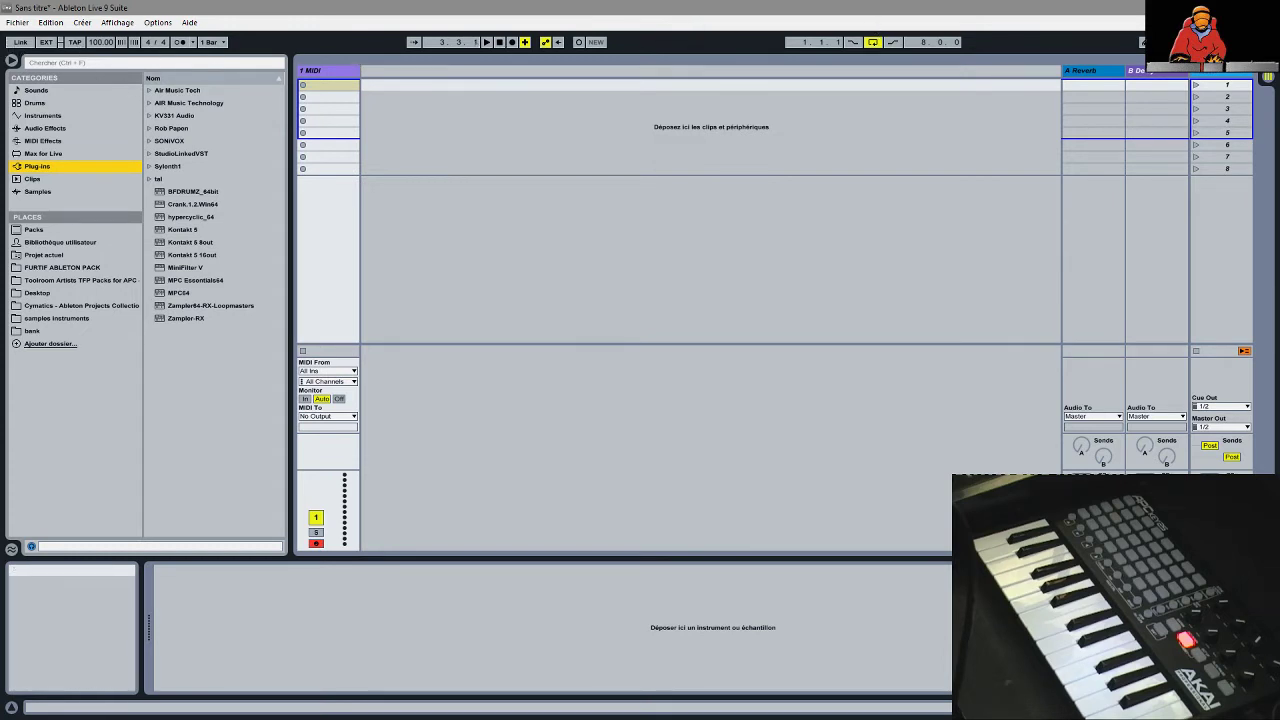
- Set the tempo to 94.00 and turn on the metronome
left_click(46, 42)
left_click(47, 43)
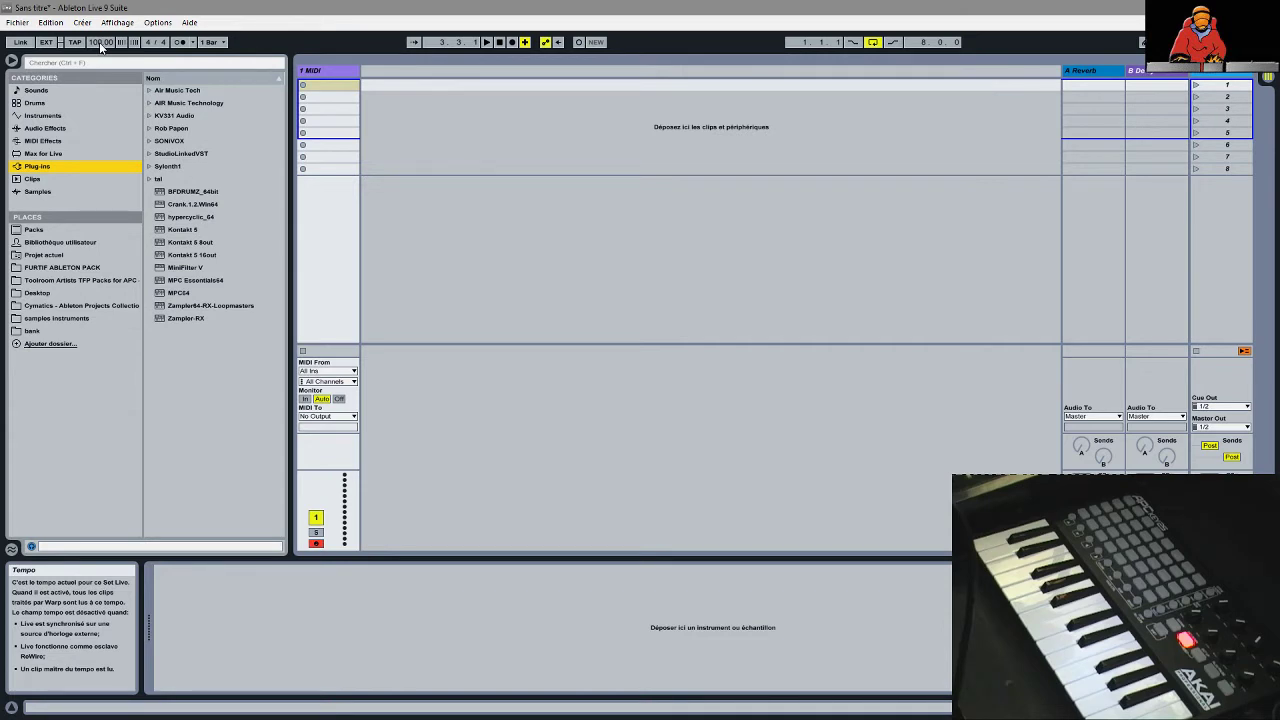
left_click_drag(100, 44, 100, 20)
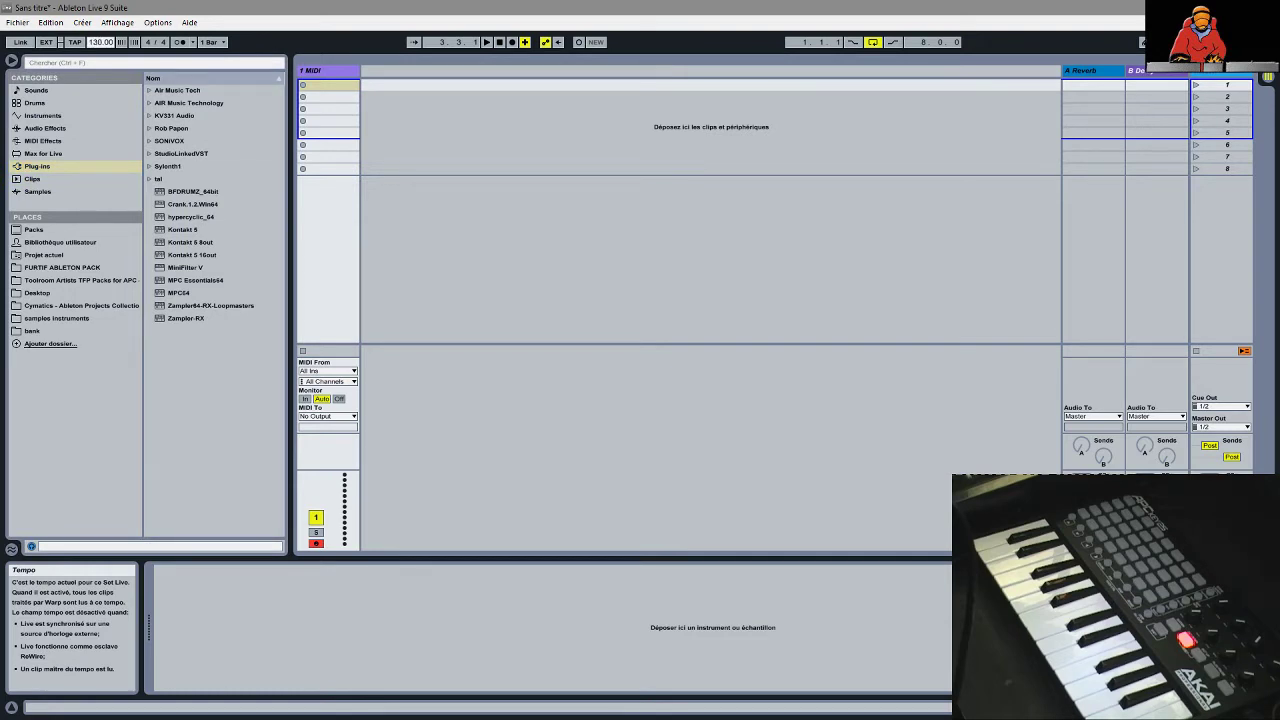
mouse_move(100, 42)
left_mouse_down()
mouse_move(100, 64)
mouse_move(100, 35)
left_mouse_up()
left_click(180, 42)
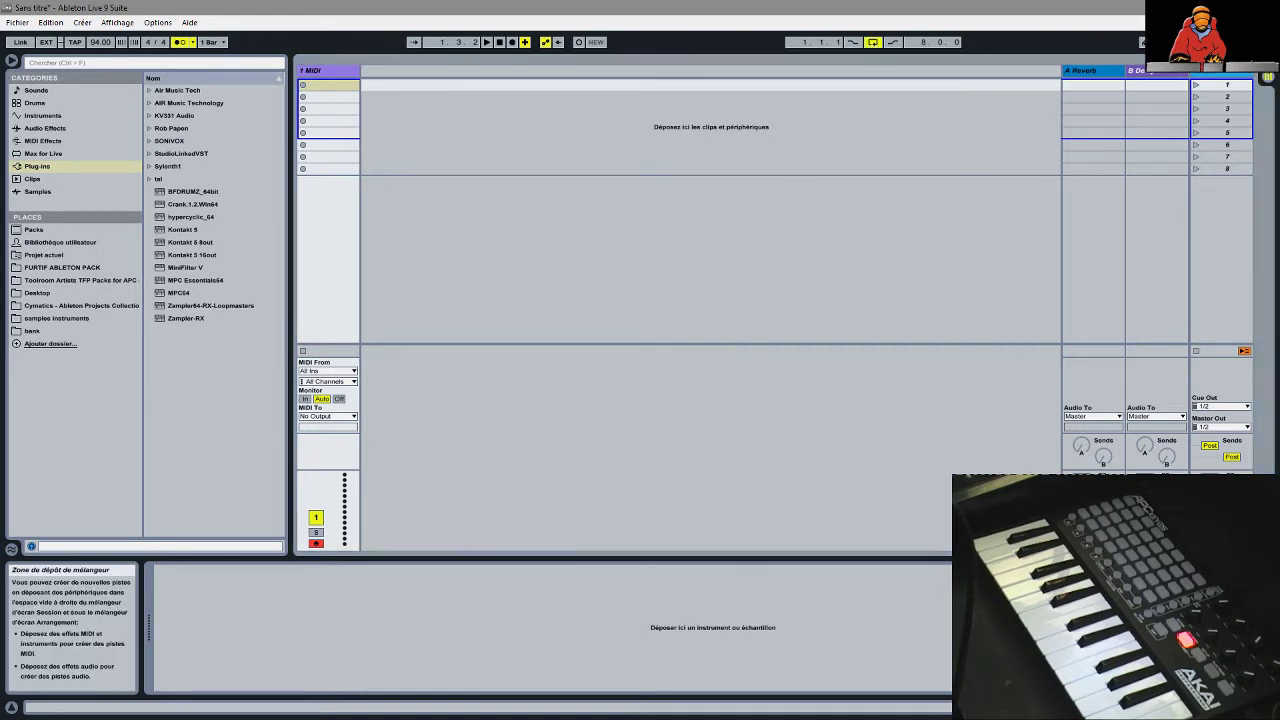
- Alternate between the Arrangement and Session views, ending in the Session view
key("Tab")
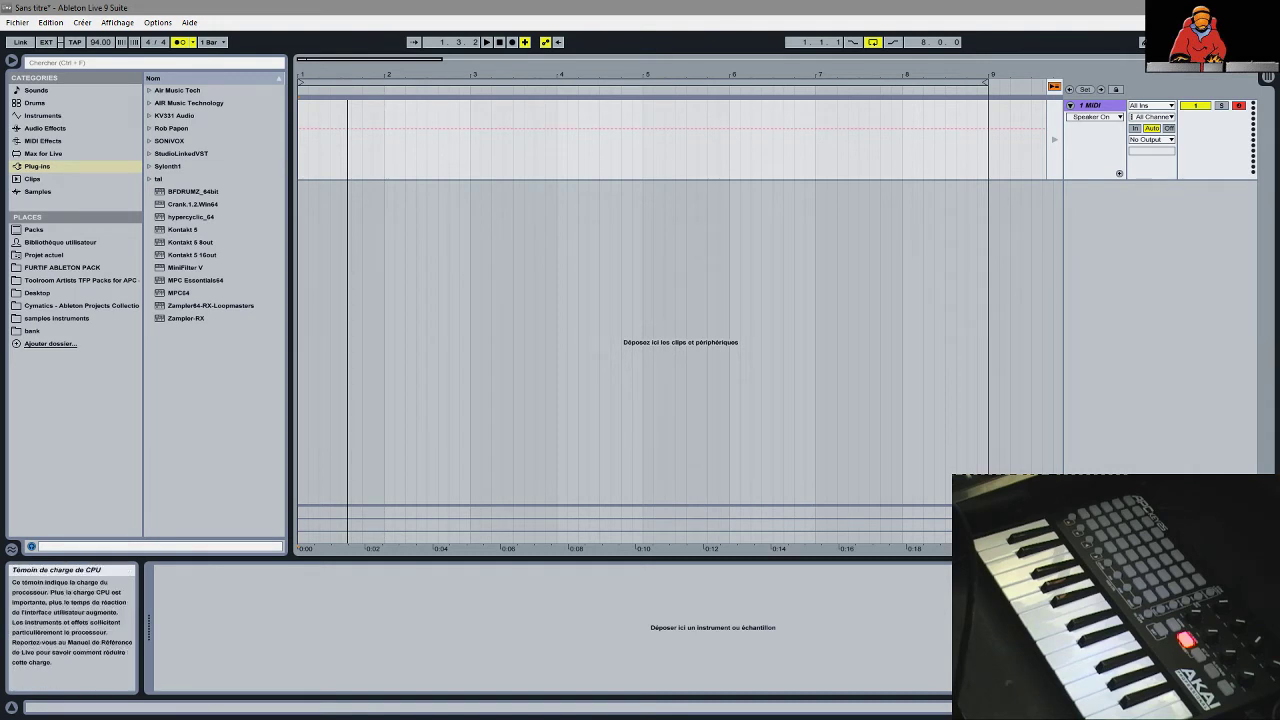
left_click(1268, 78)
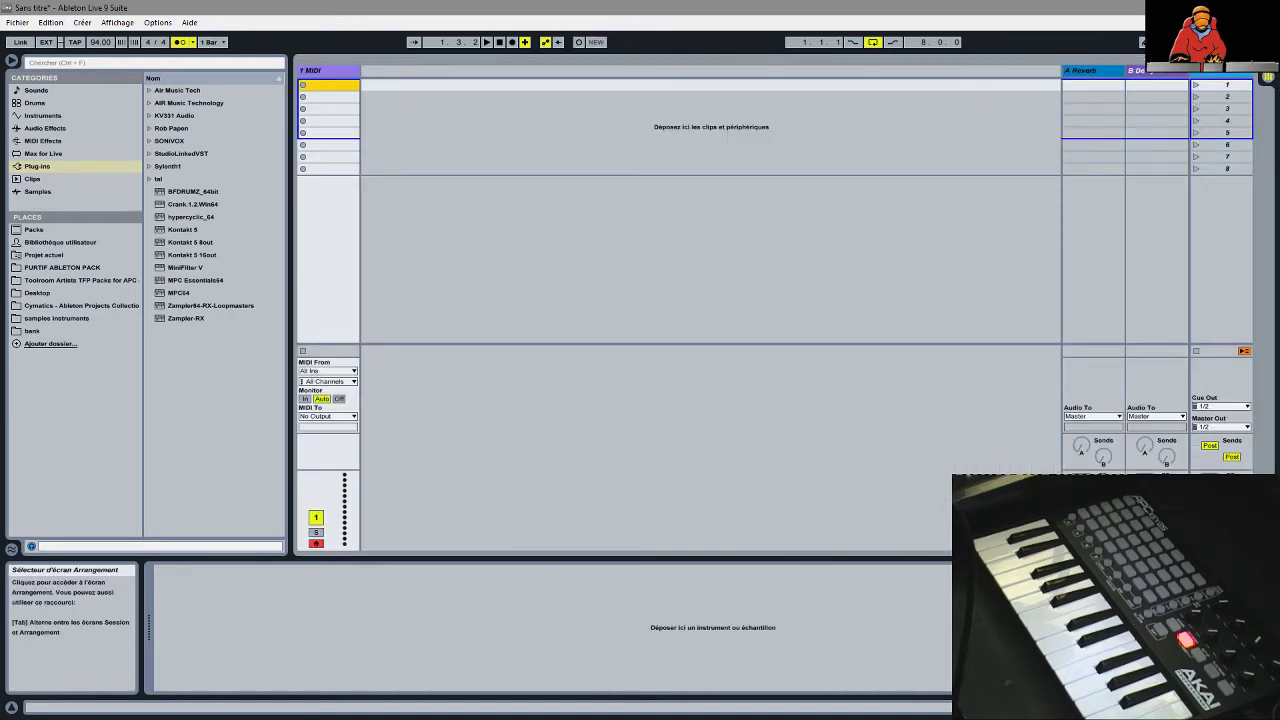
left_click(1270, 88)
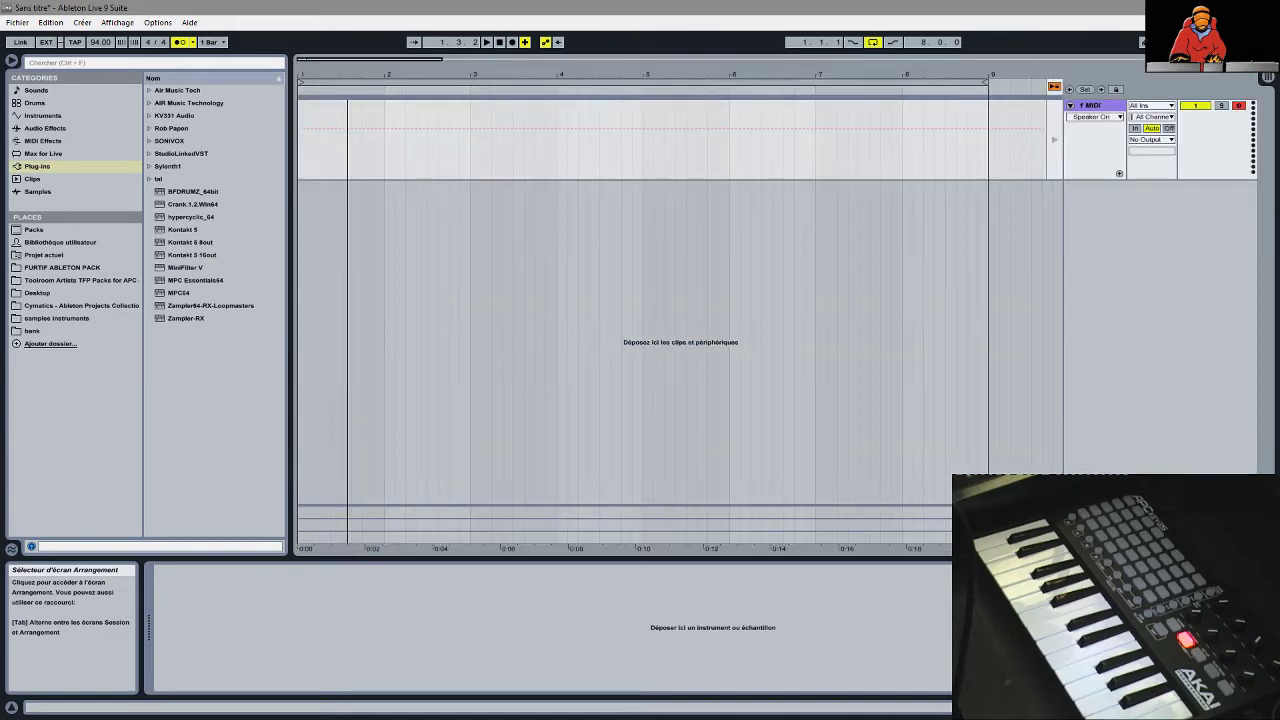
left_click(1270, 78)
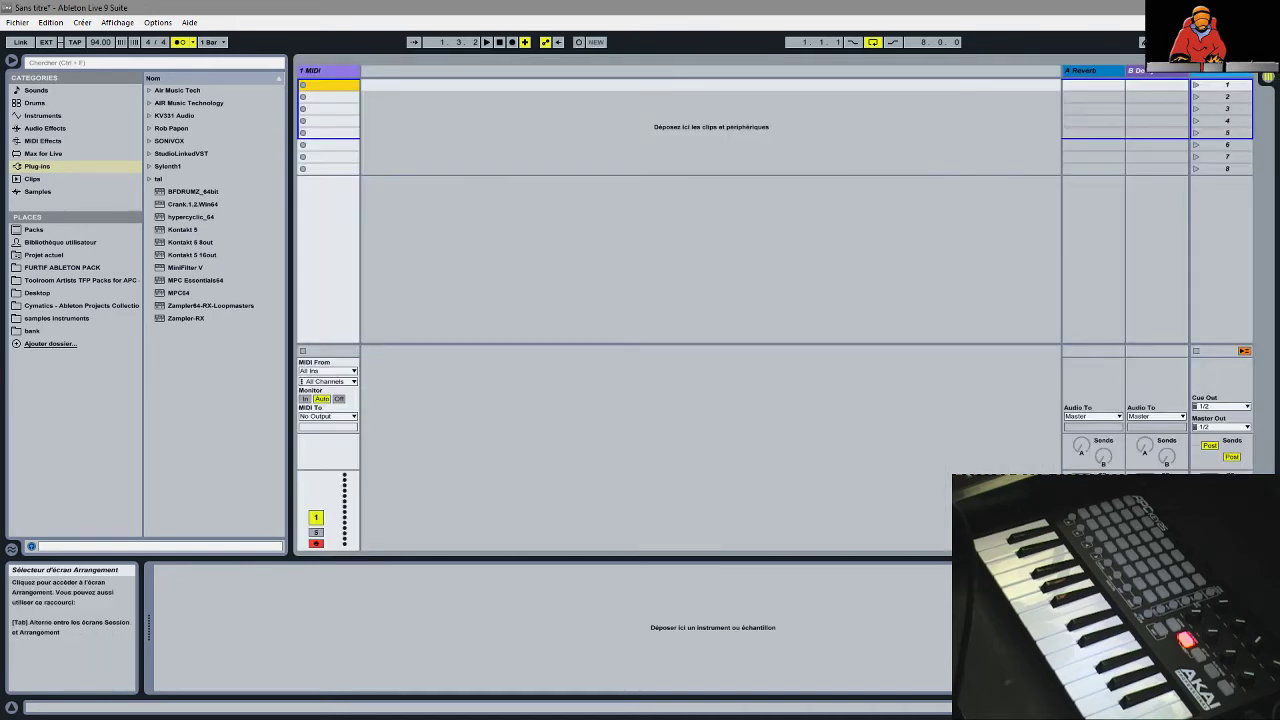
left_click(1270, 88)
left_click(1270, 78)
left_click(1268, 88)
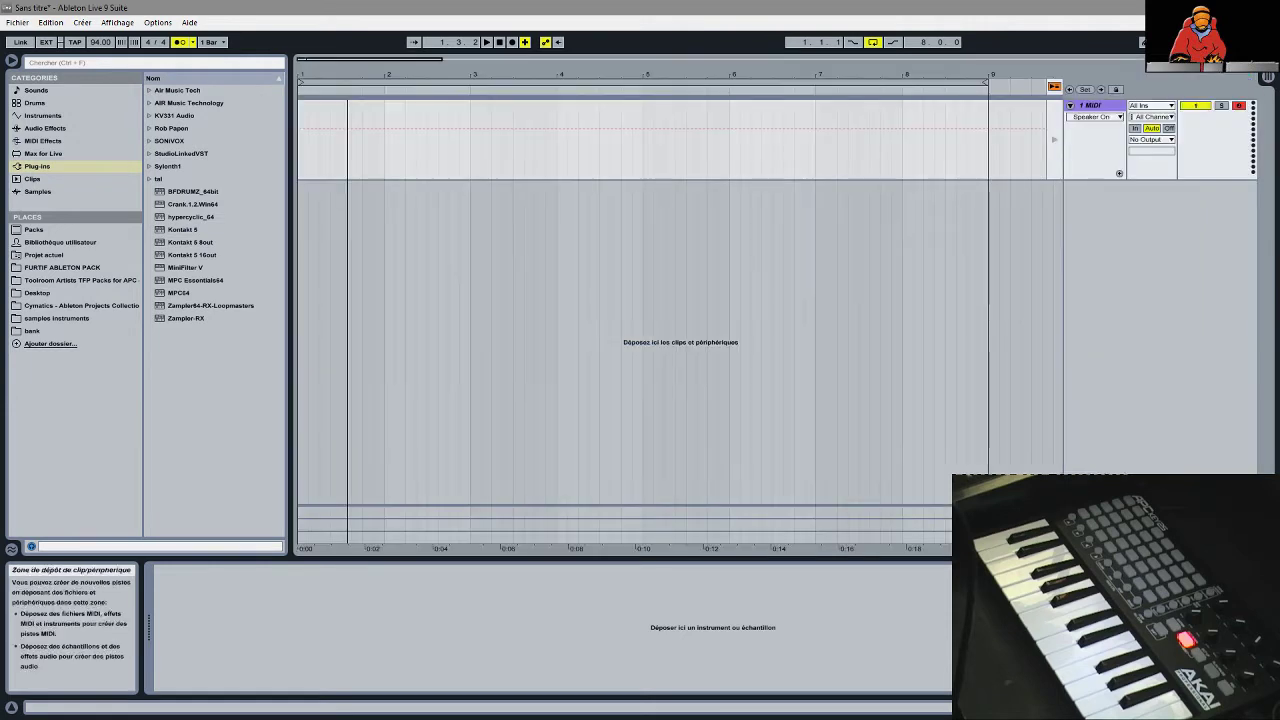
left_click(1270, 80)
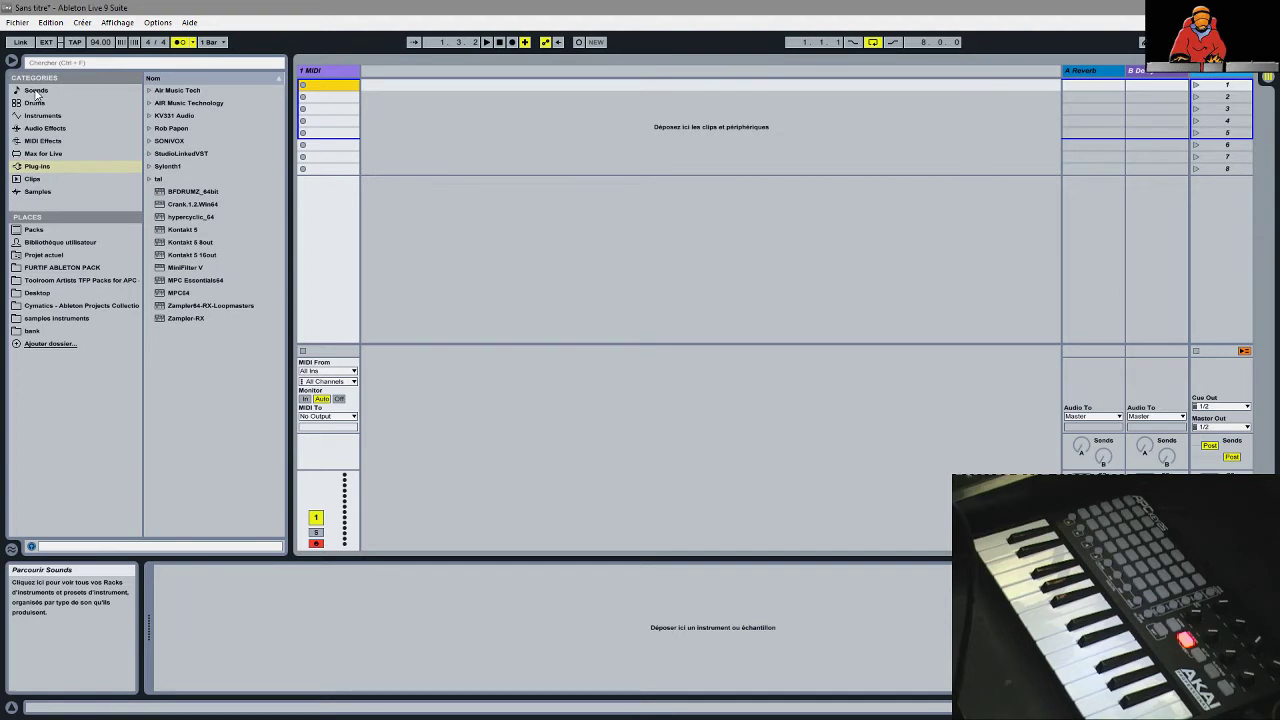
- Browse the Sounds and Drums categories and load an empty Drum Rack onto the MIDI track
left_click(35, 90)
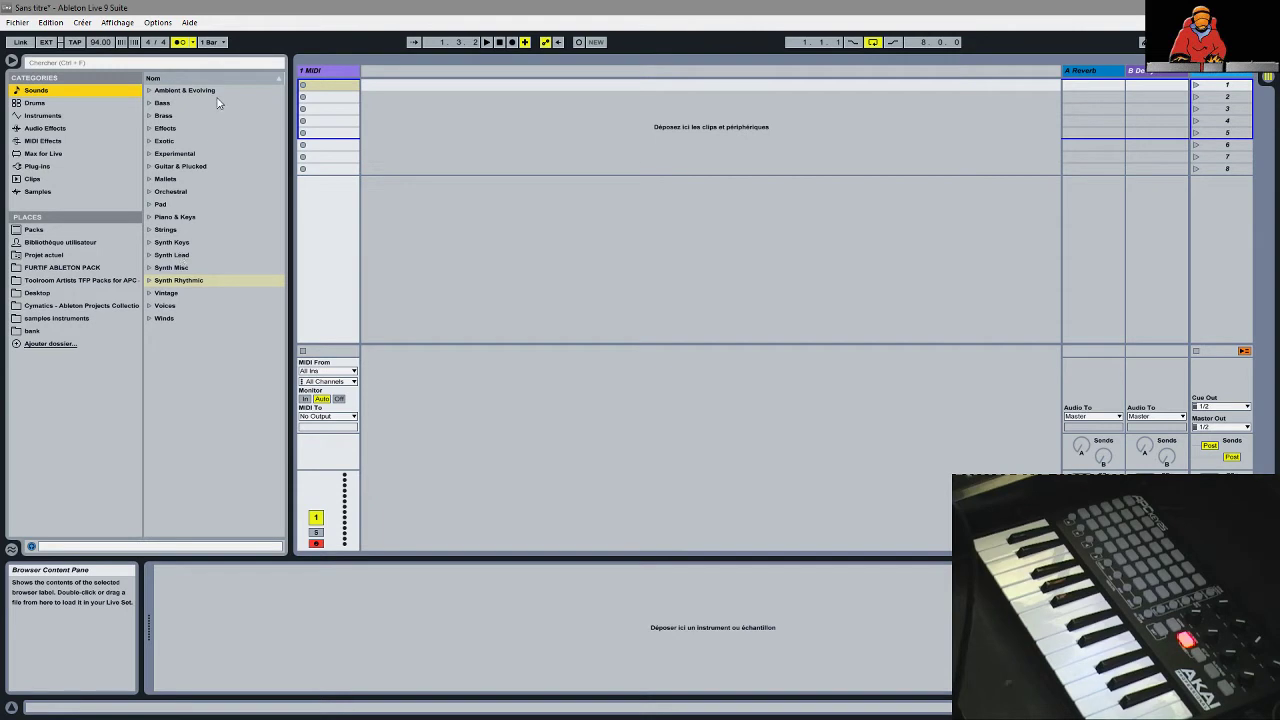
left_click(30, 106)
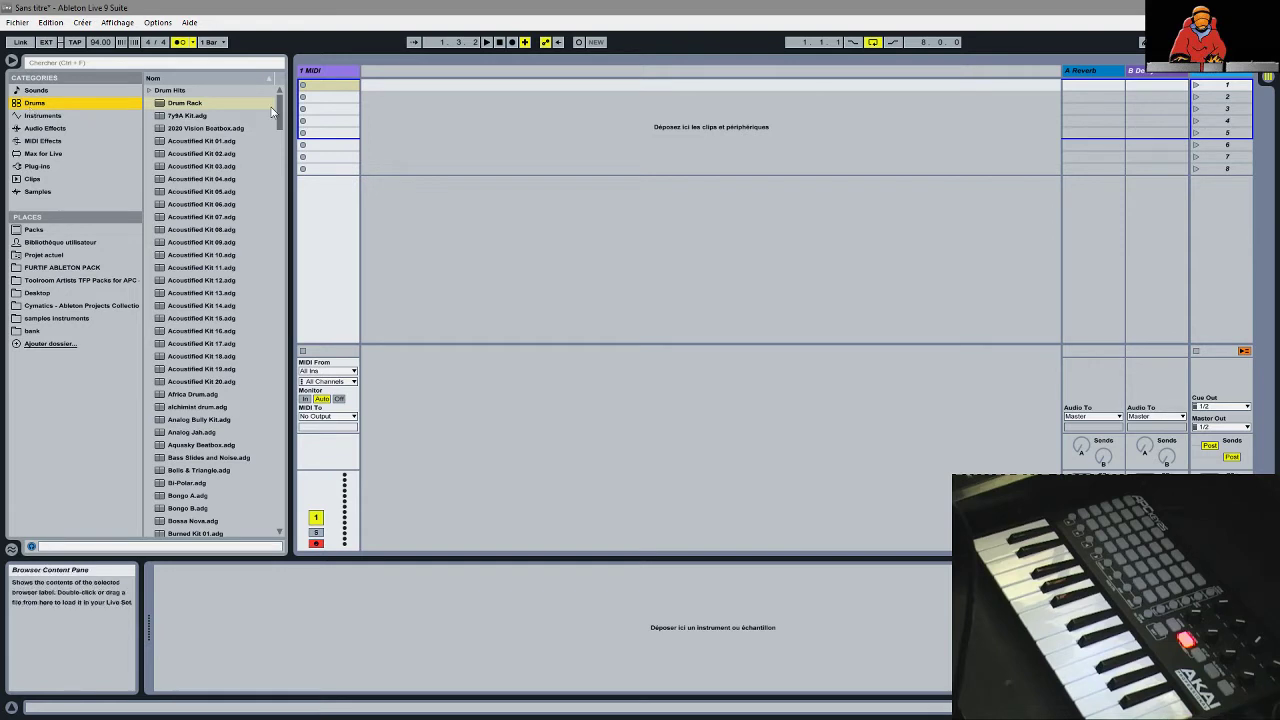
double_click(178, 105)
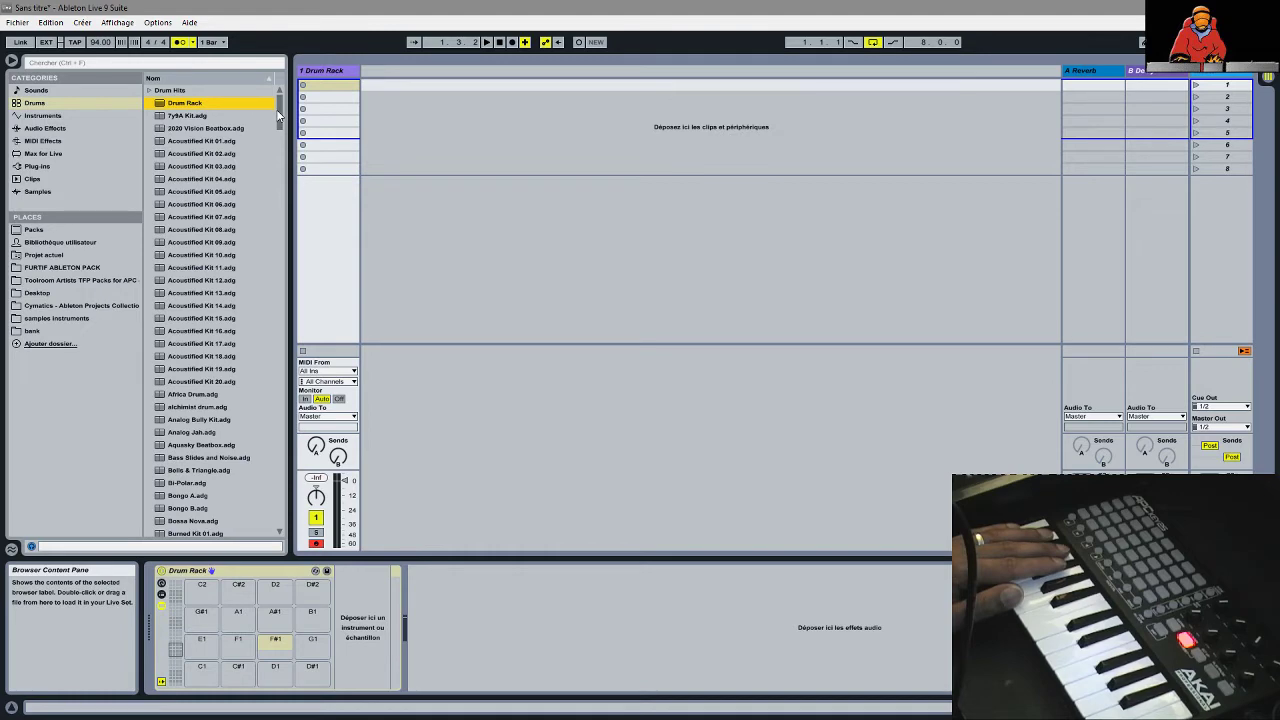
- Look through the drum kit presets and list the devices in the Instruments category
left_click_drag(278, 116, 307, 150)
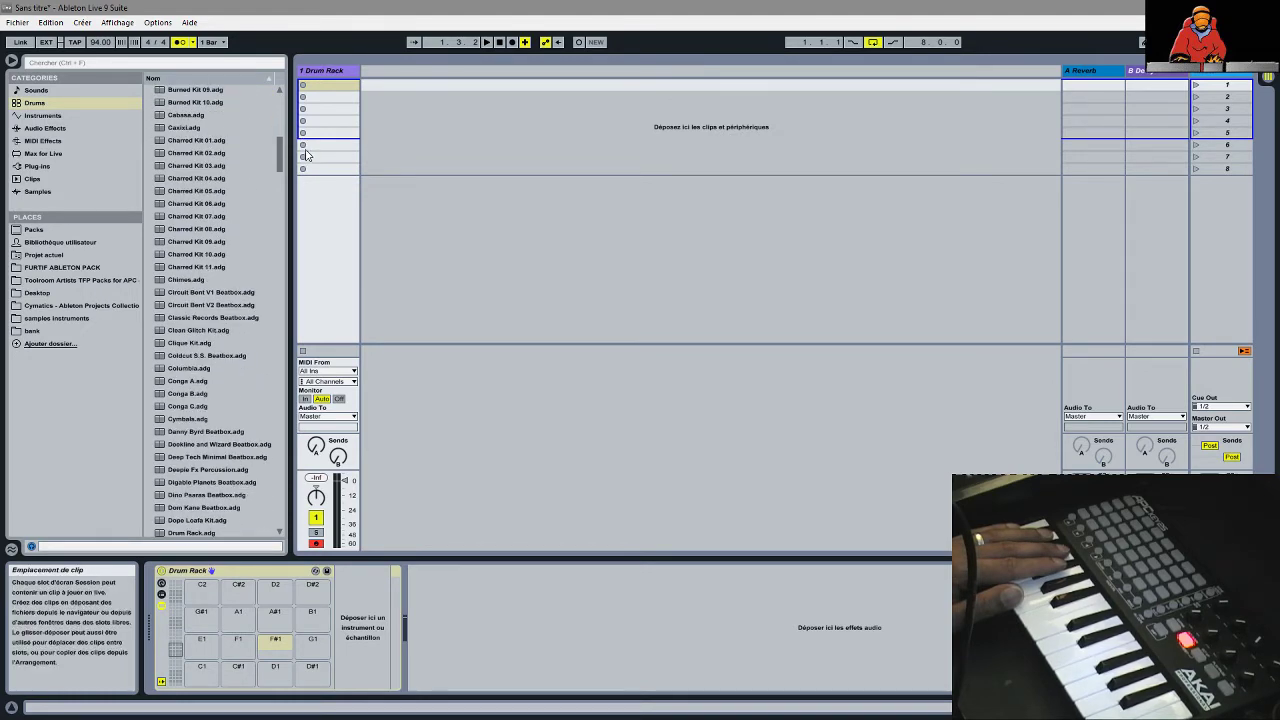
left_click(48, 116)
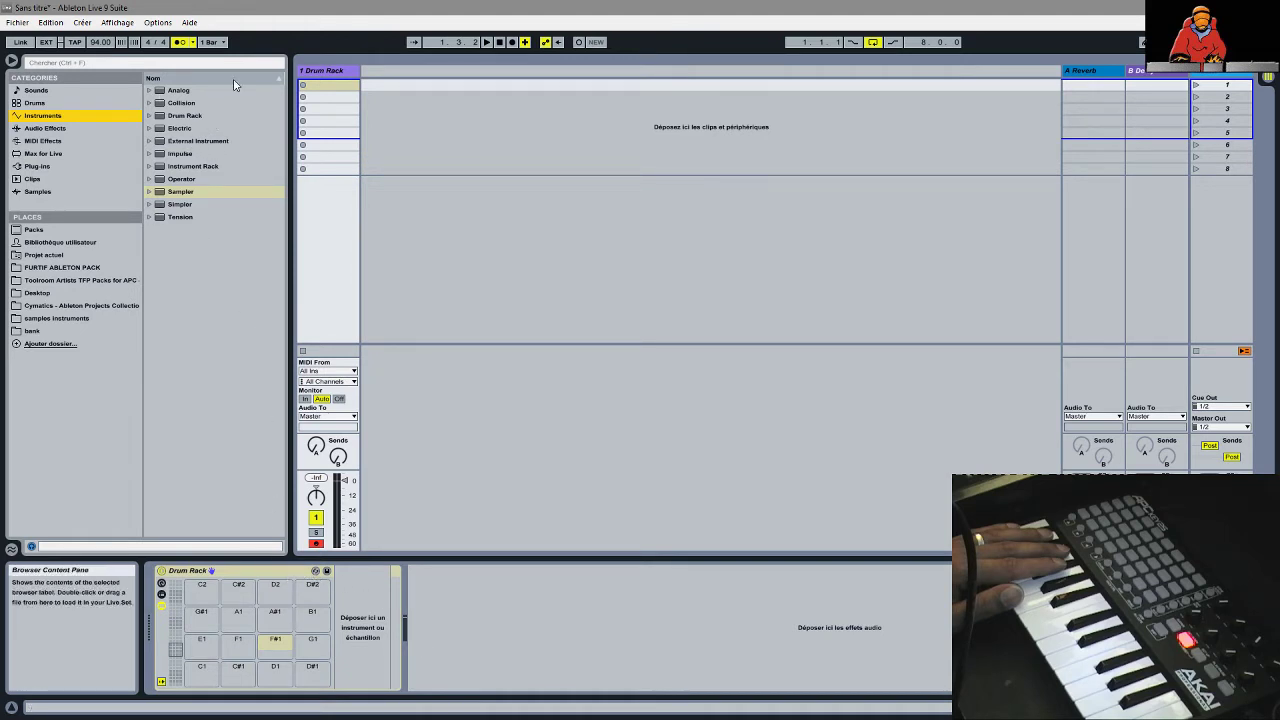
- Cut the Drum Rack from the MIDI track to leave the track without an instrument
left_click(313, 72)
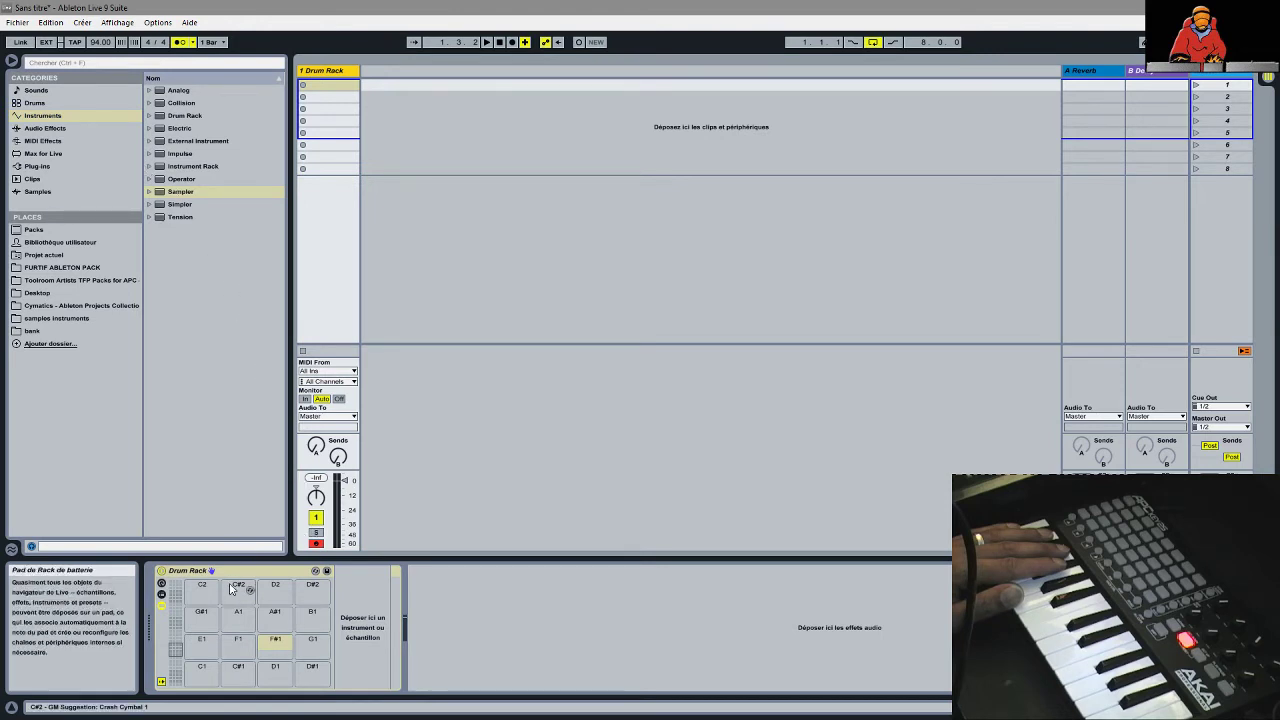
left_click(179, 205)
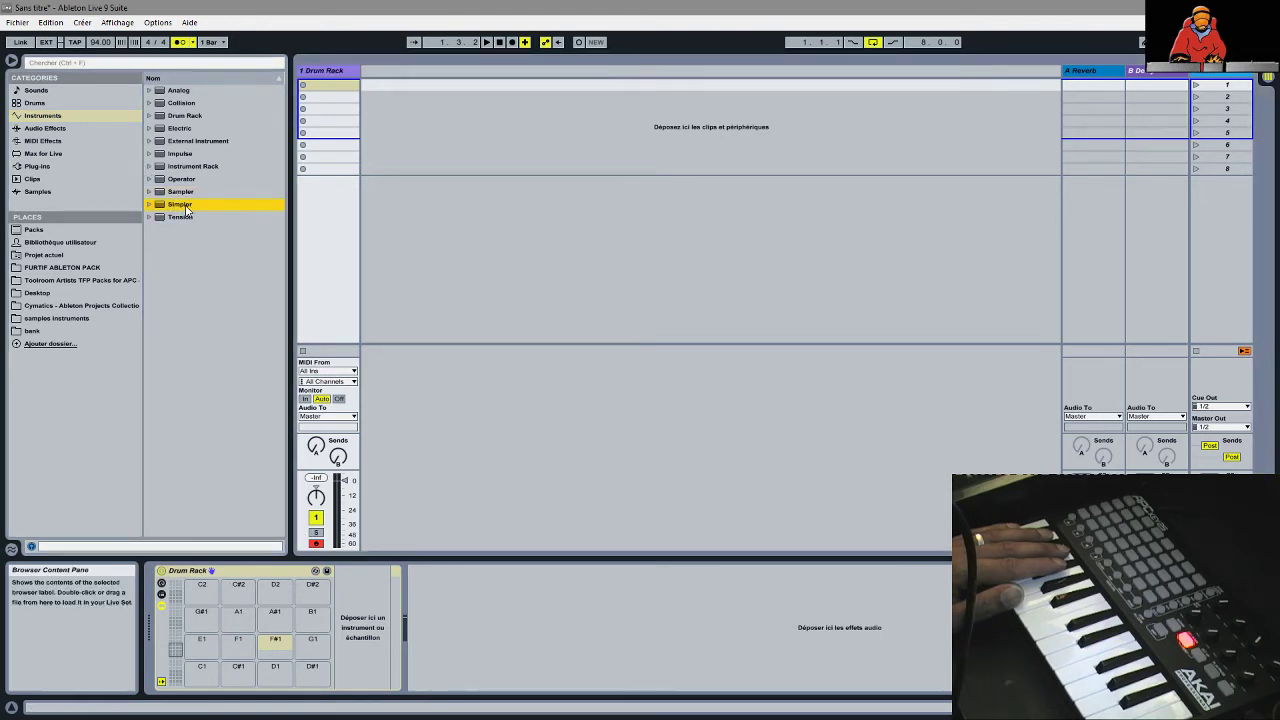
right_click(268, 576)
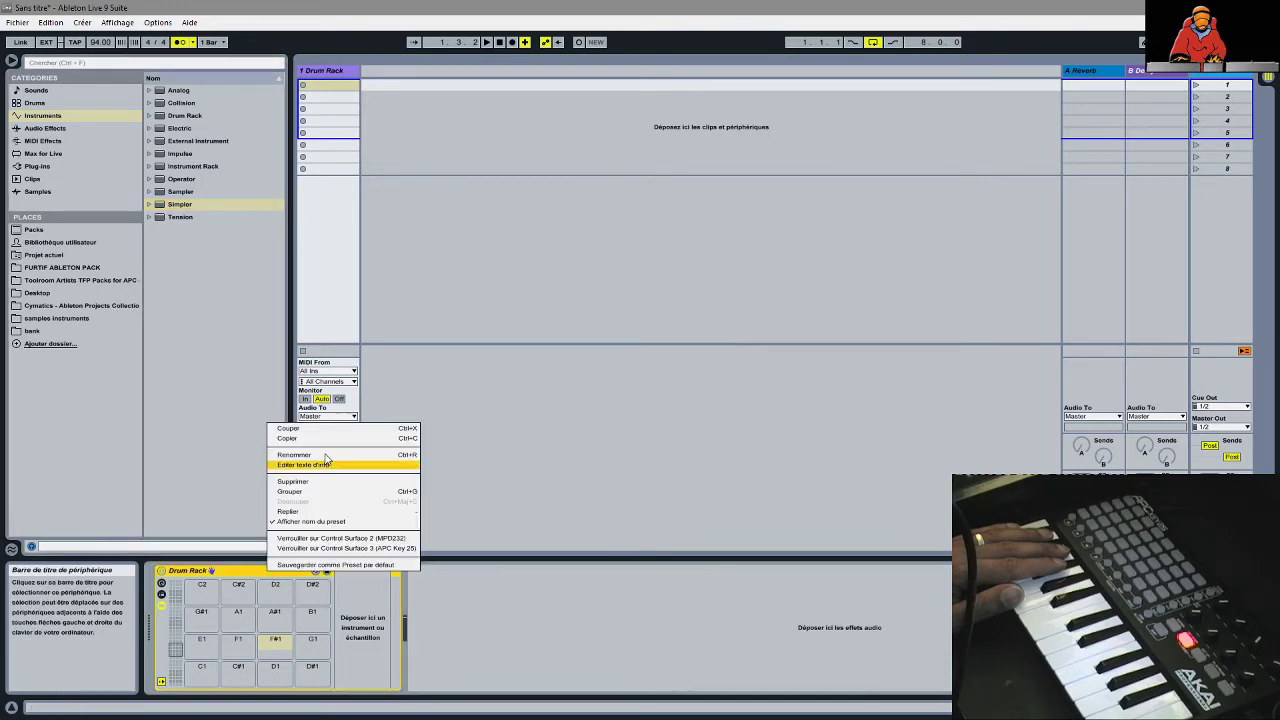
left_click(293, 429)
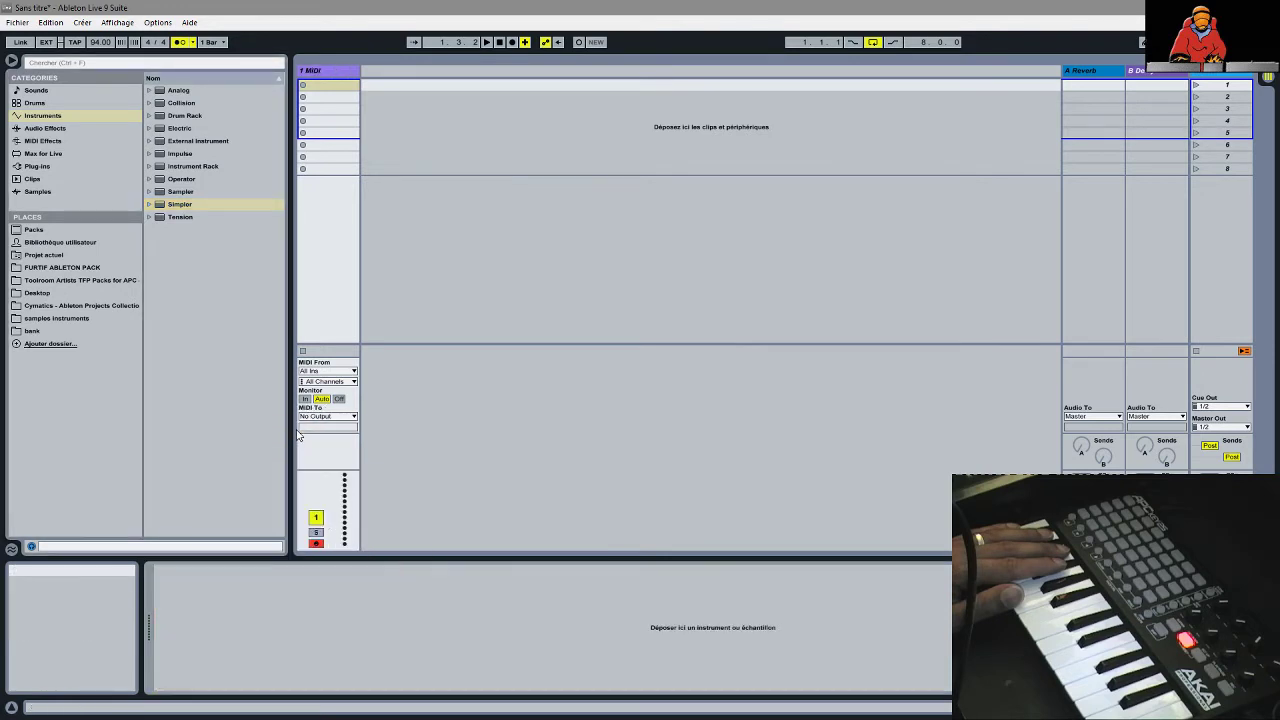
- Load an empty Simpler onto the MIDI track twice, cutting the device from the track each time
left_click(160, 206)
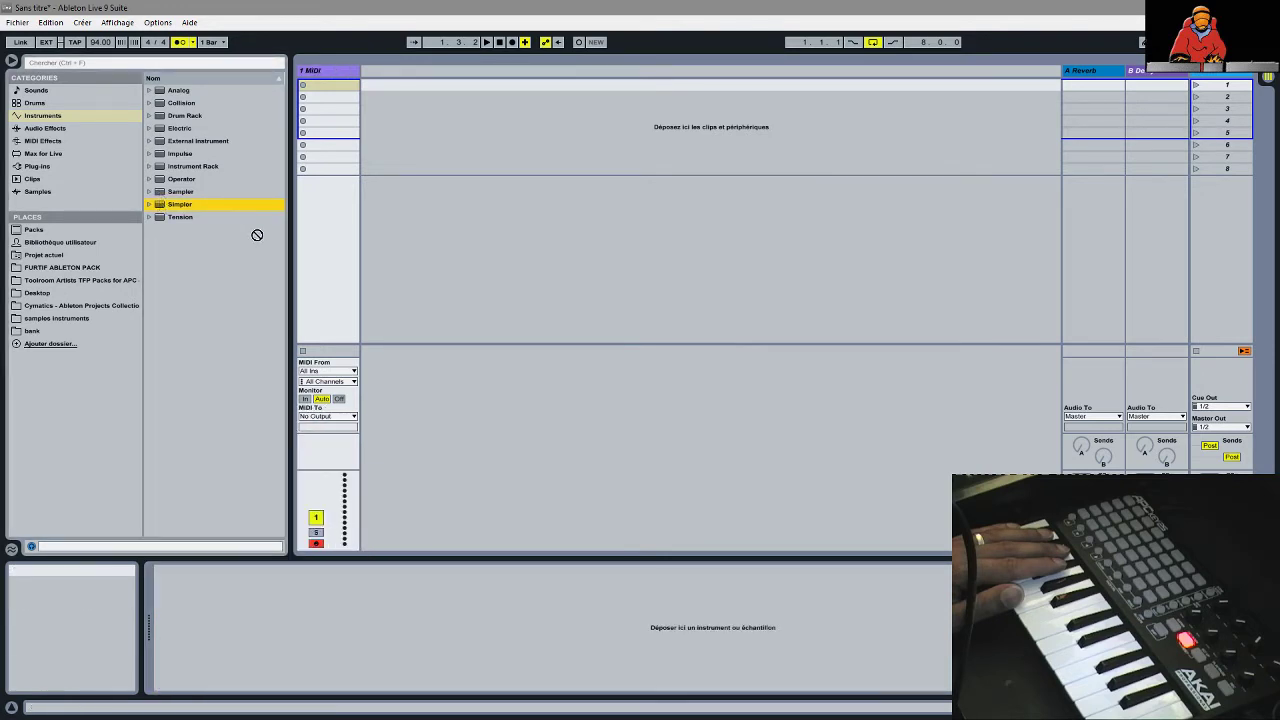
left_click_drag(336, 557, 323, 619)
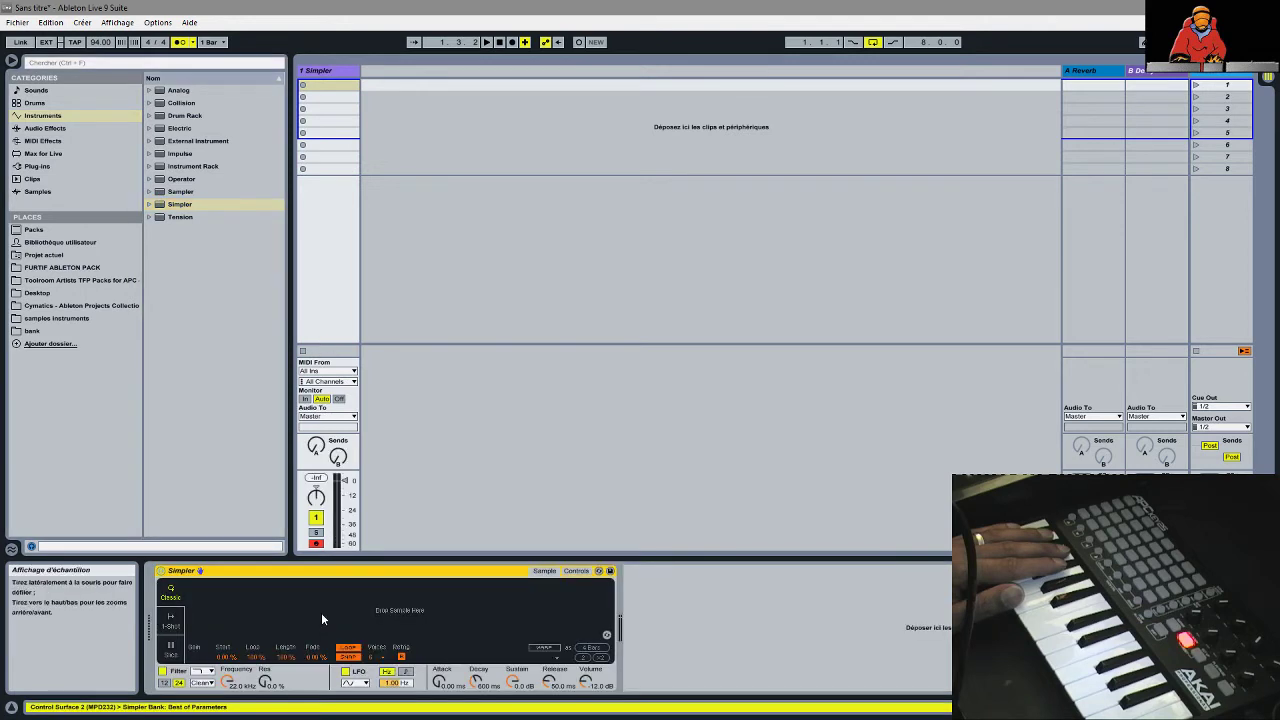
right_click(295, 571)
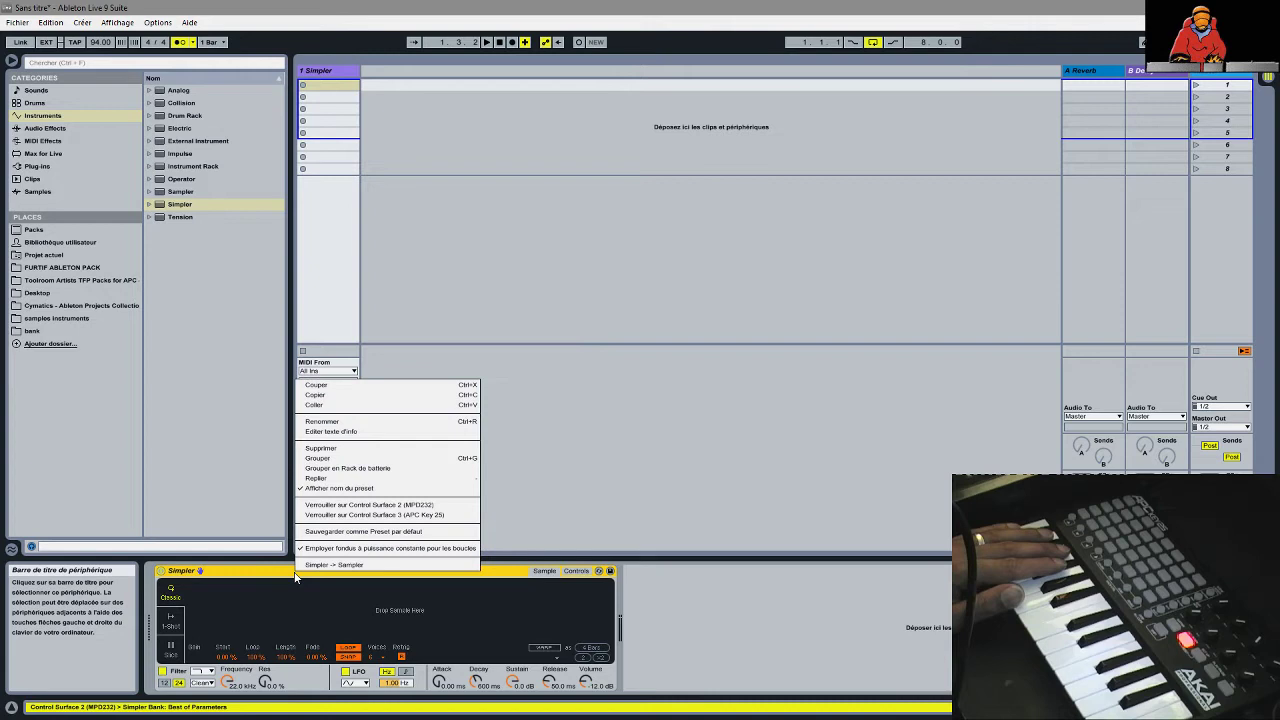
left_click(316, 386)
double_click(200, 210)
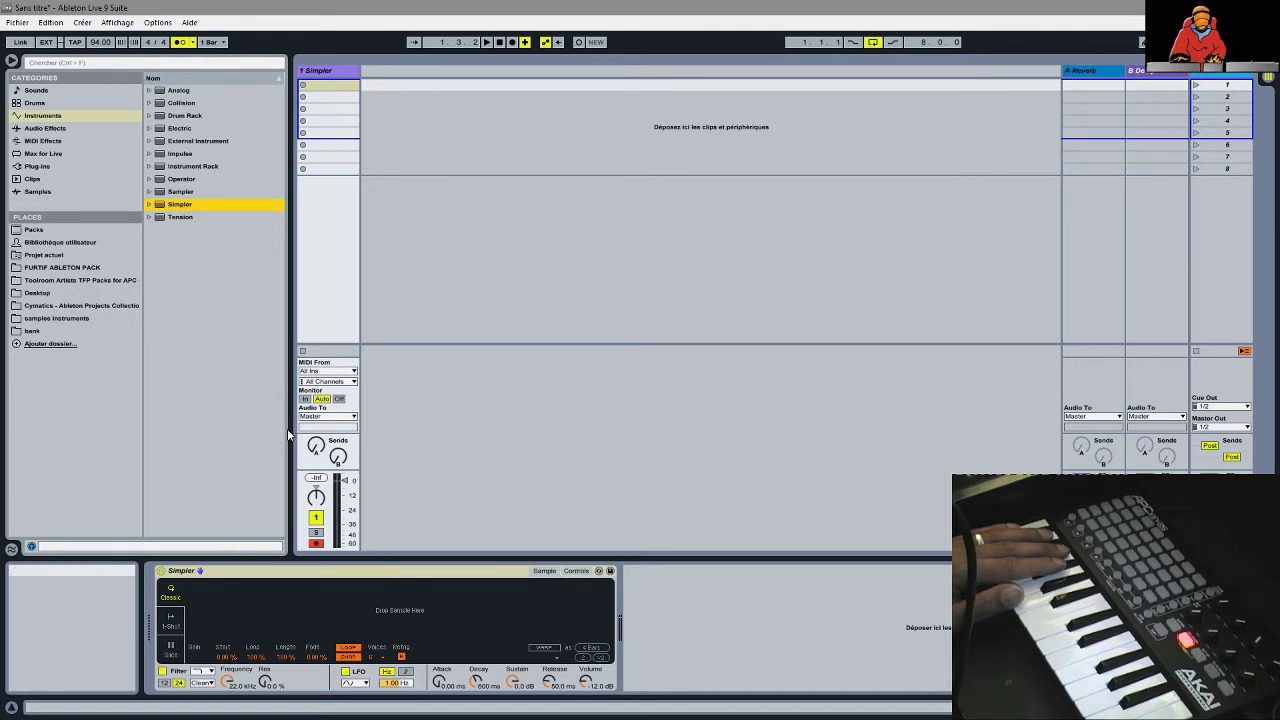
left_click(335, 576)
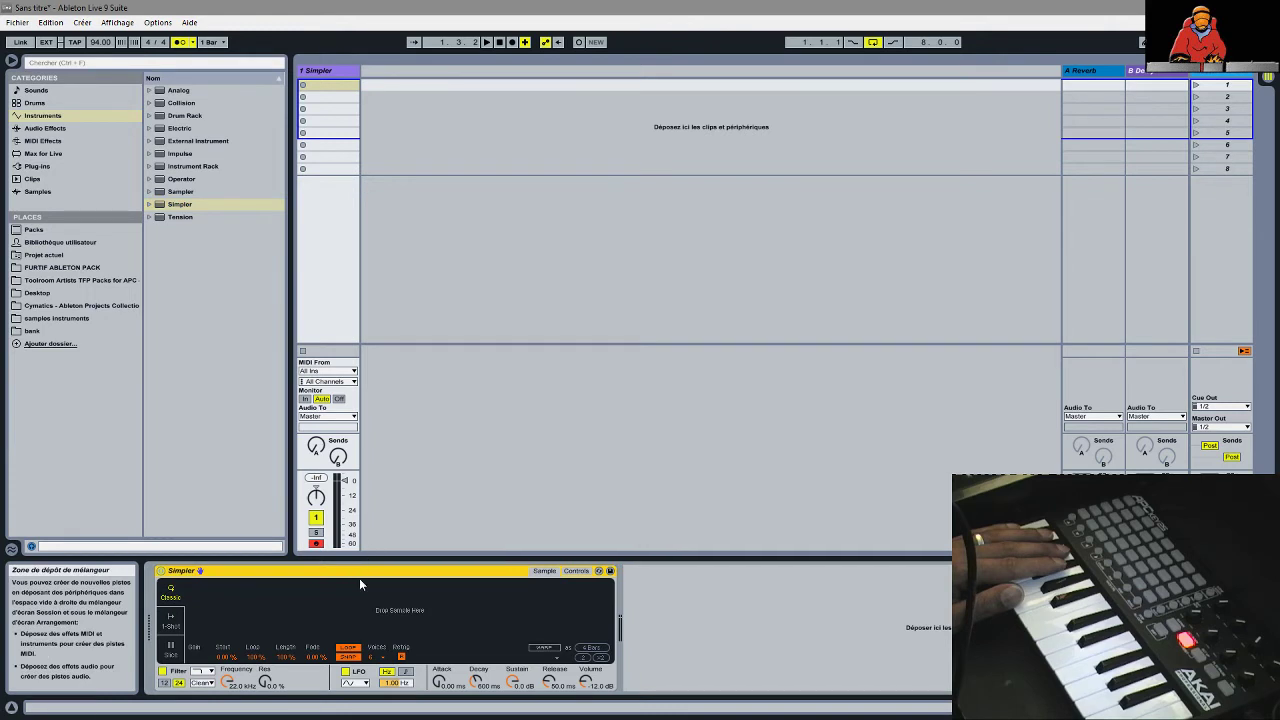
right_click(359, 577)
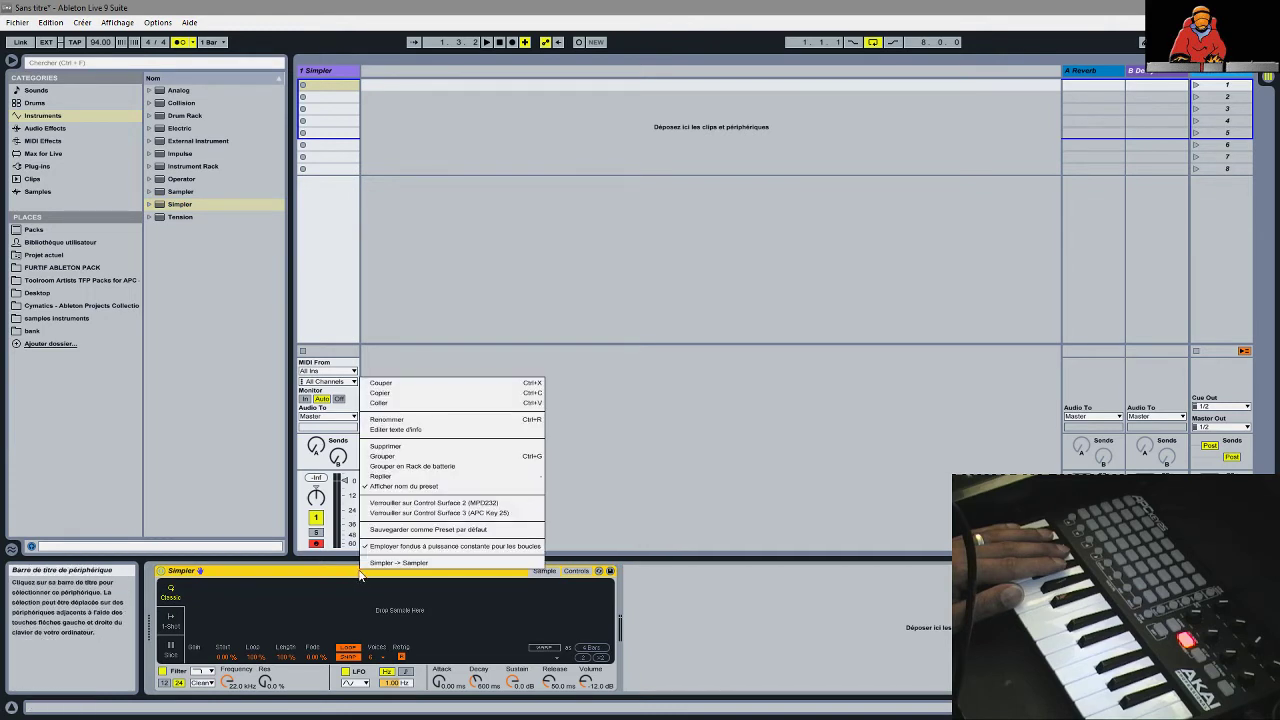
left_click(381, 383)
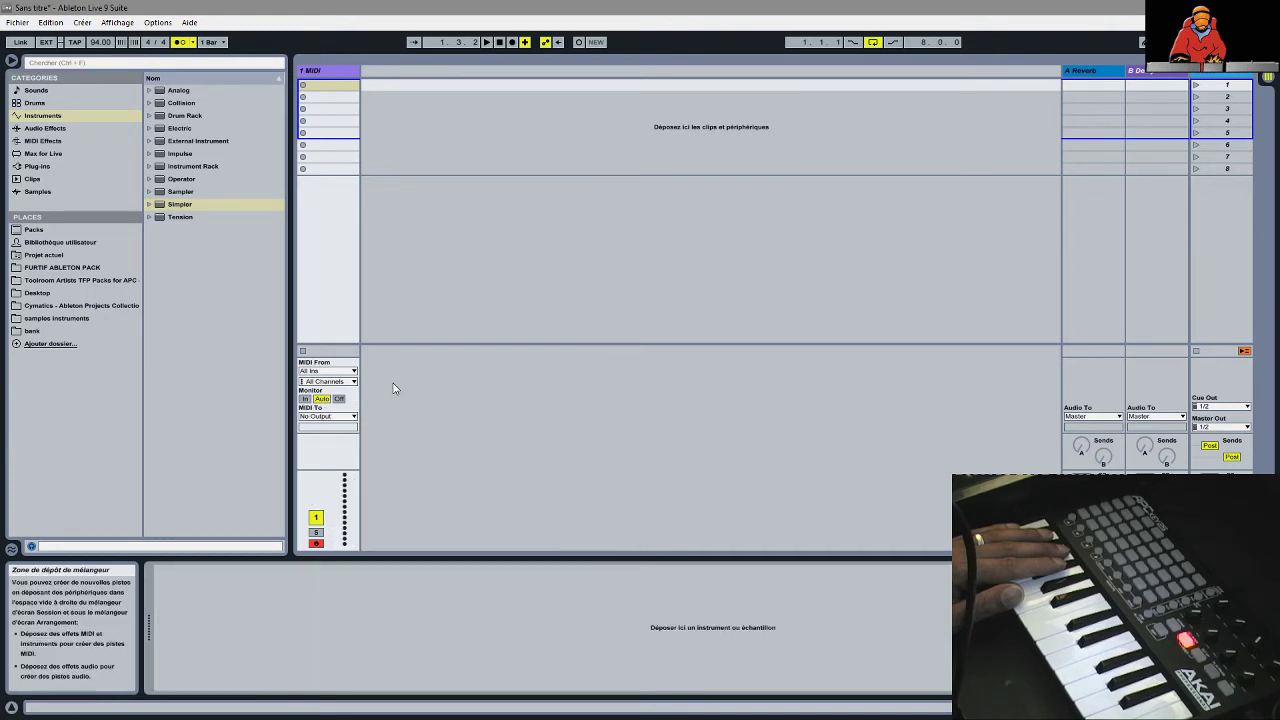
- Load the Bass2 Soft Buzz preset from Tension's Bass folder onto the MIDI track
left_click(149, 217)
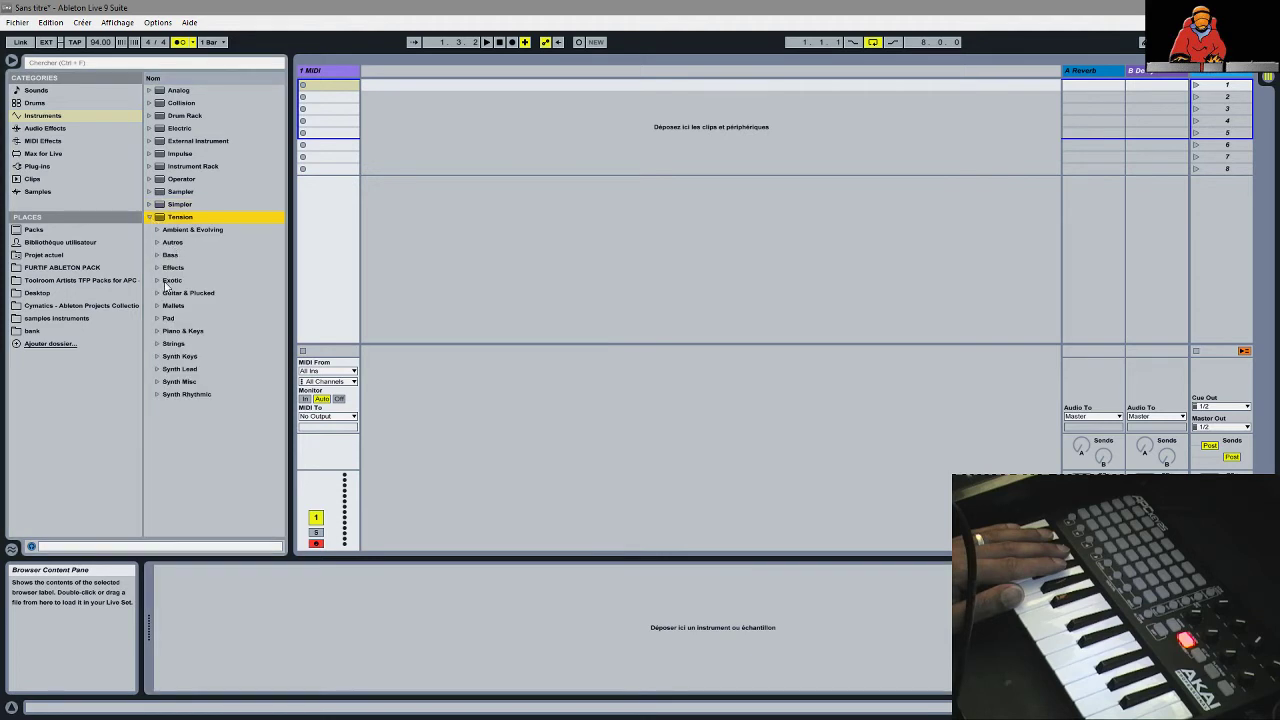
left_click(157, 257)
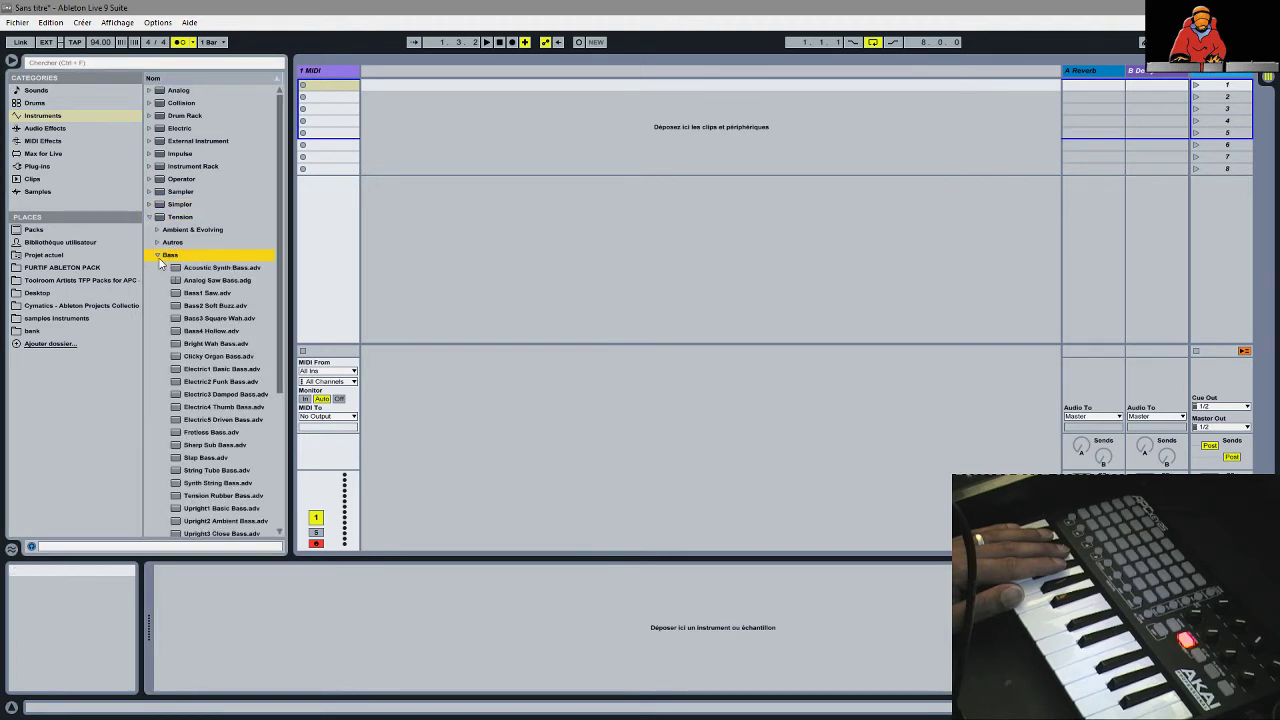
left_click(195, 306)
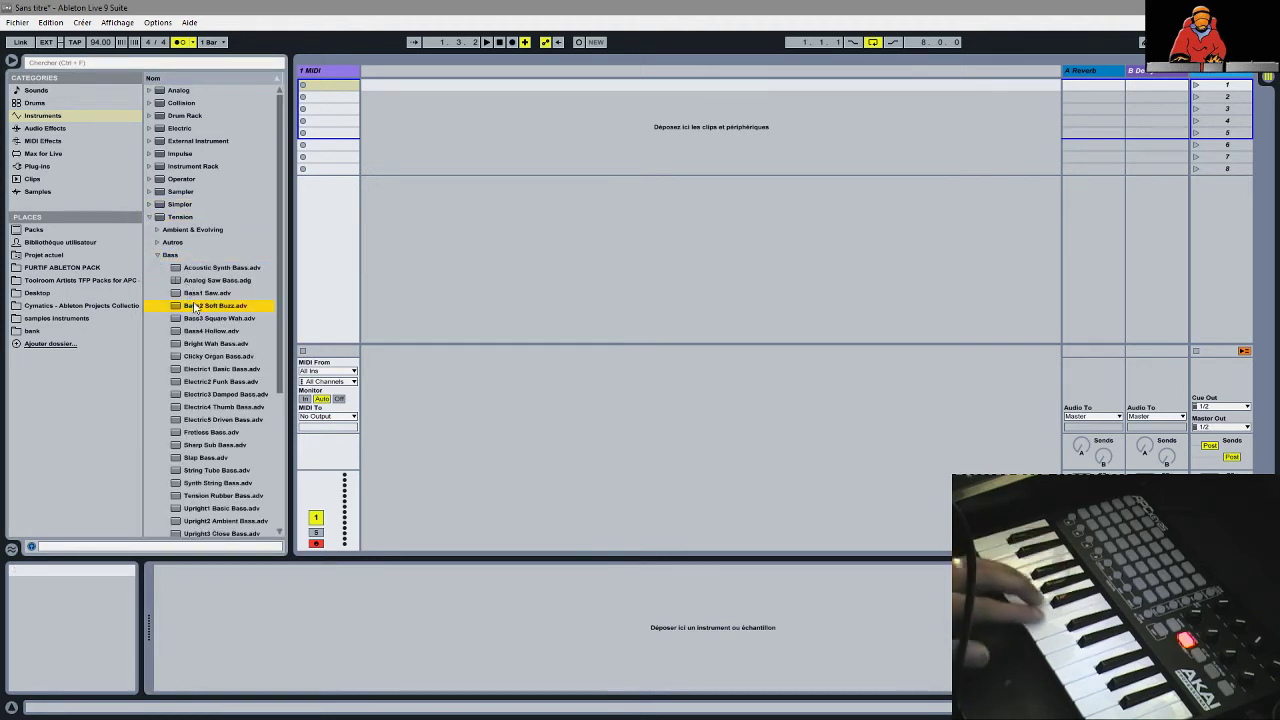
double_click(195, 306)
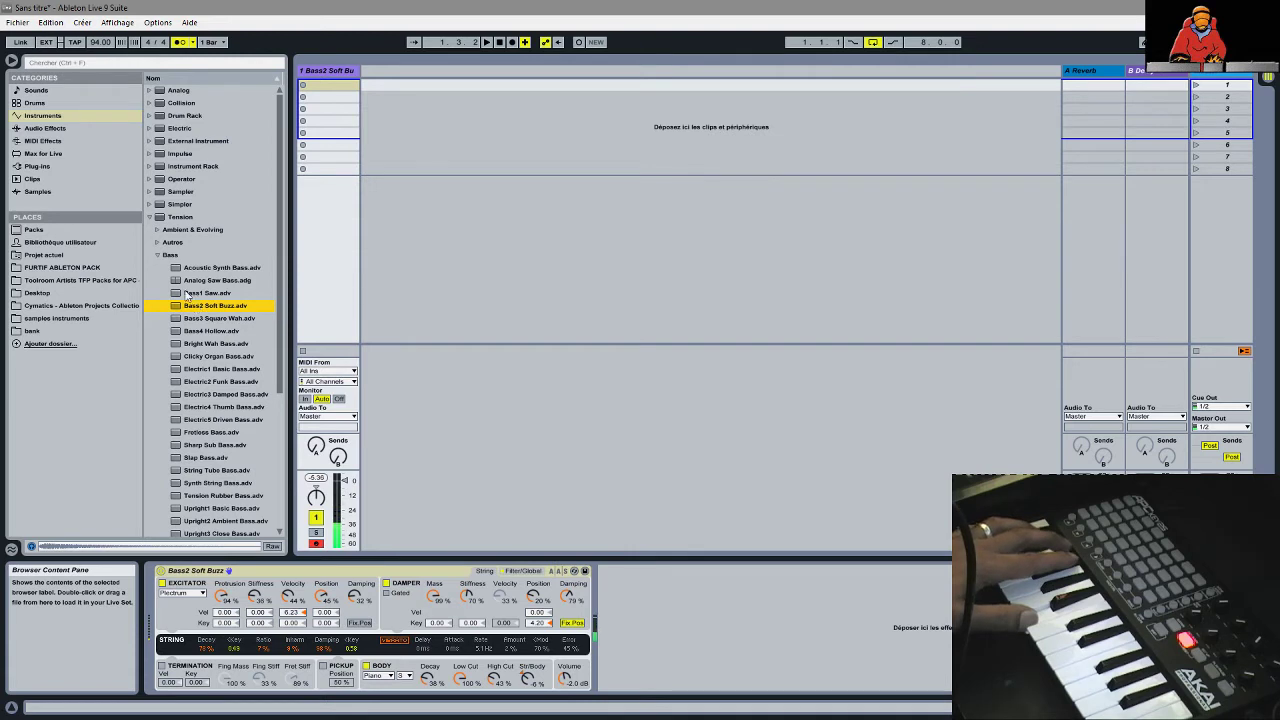
- Replace the track's instrument with the Pad2 Random Rhythm preset from Tension's Pad folder
left_click(160, 256)
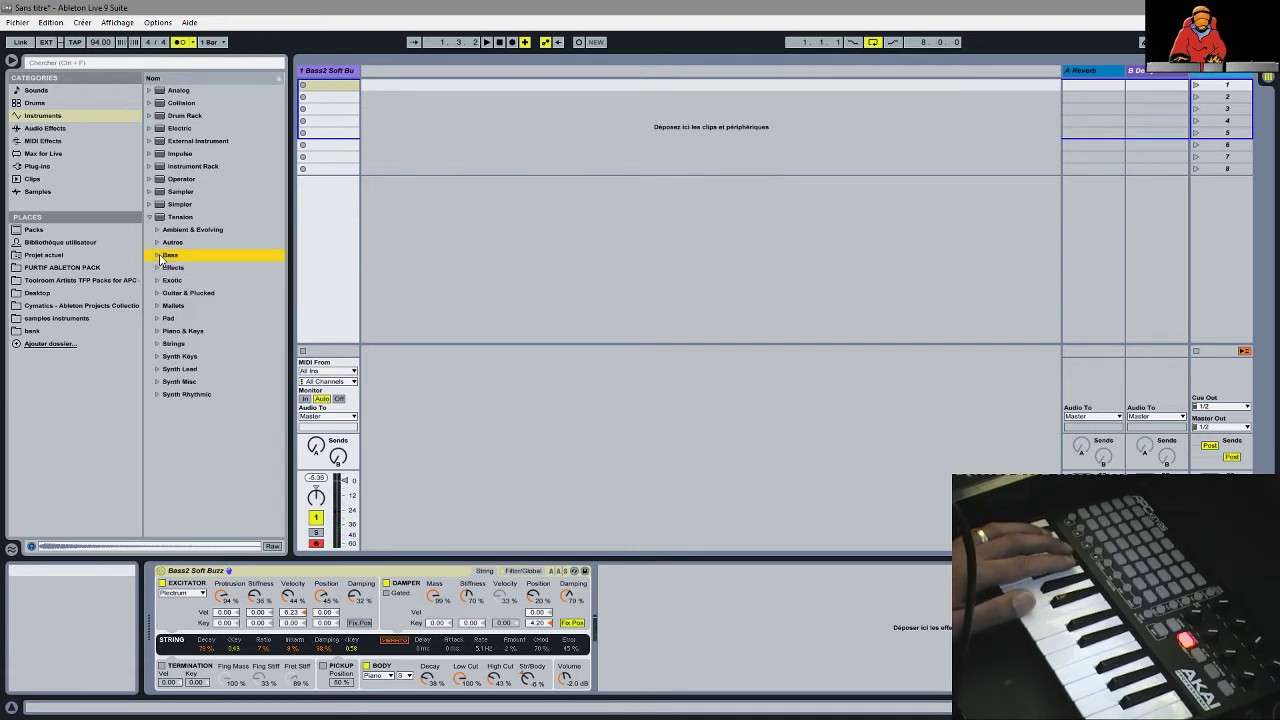
left_click(158, 319)
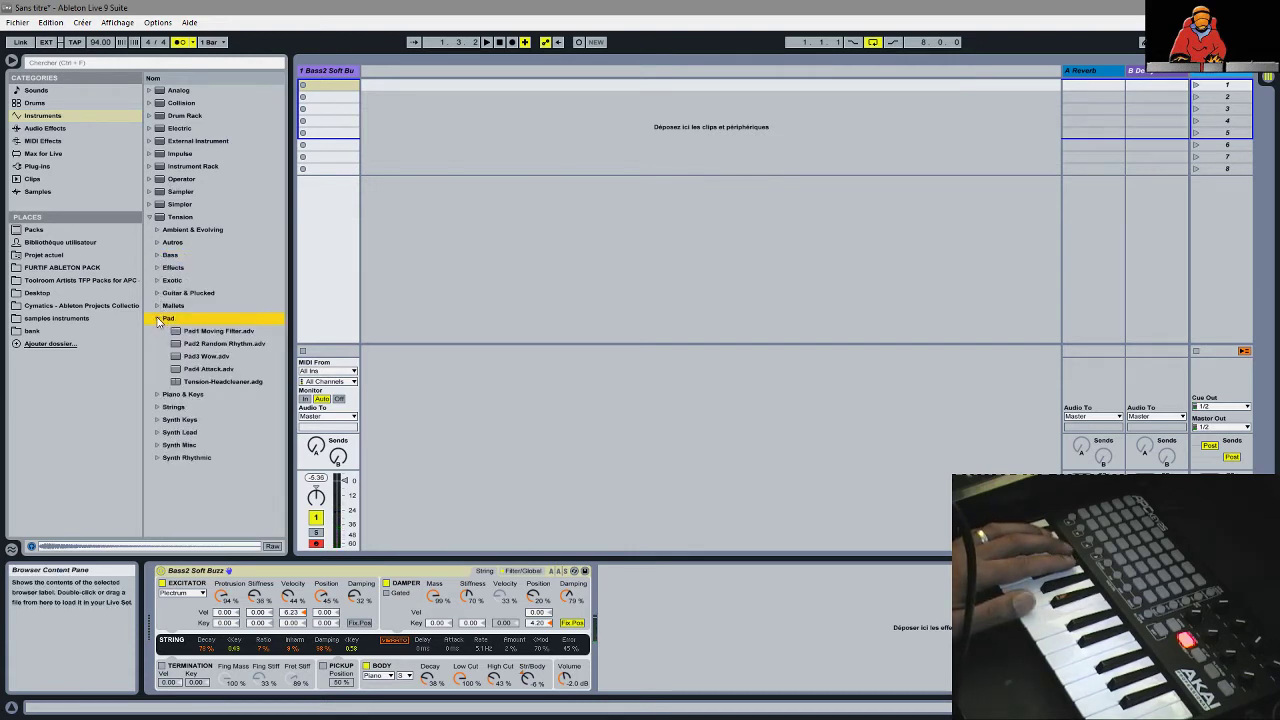
left_click(200, 344)
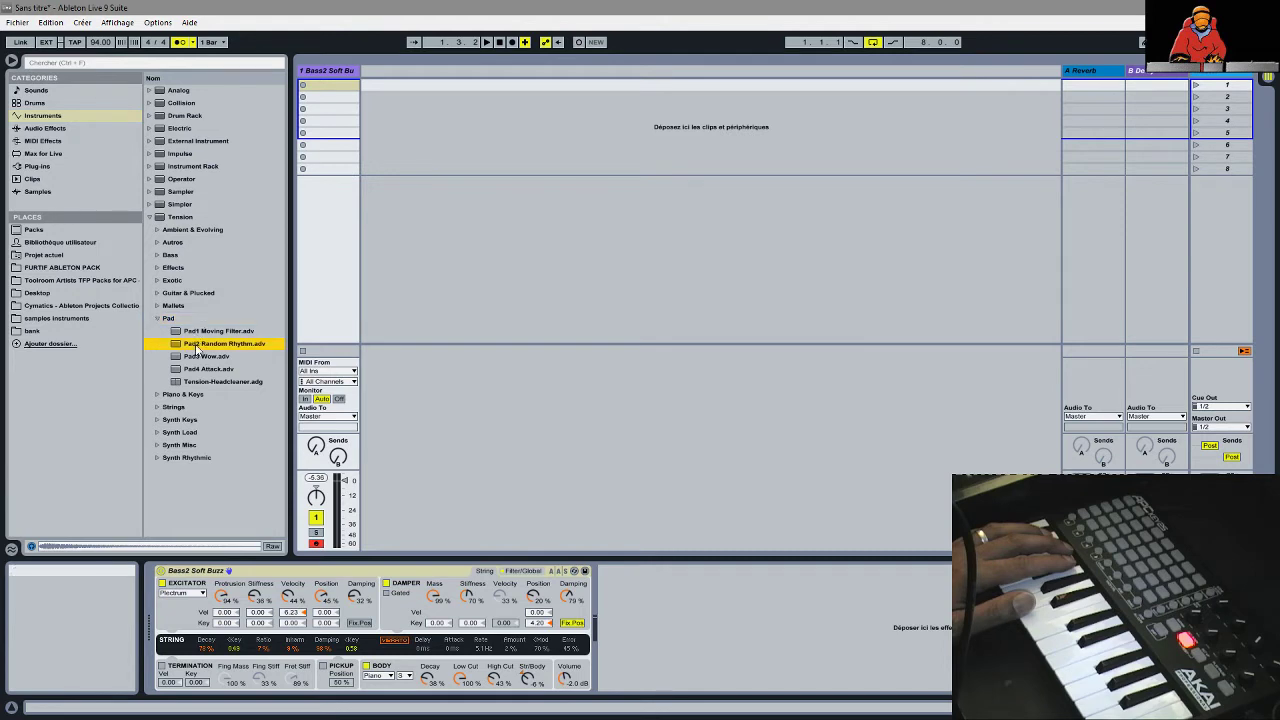
left_click_drag(291, 546, 281, 637)
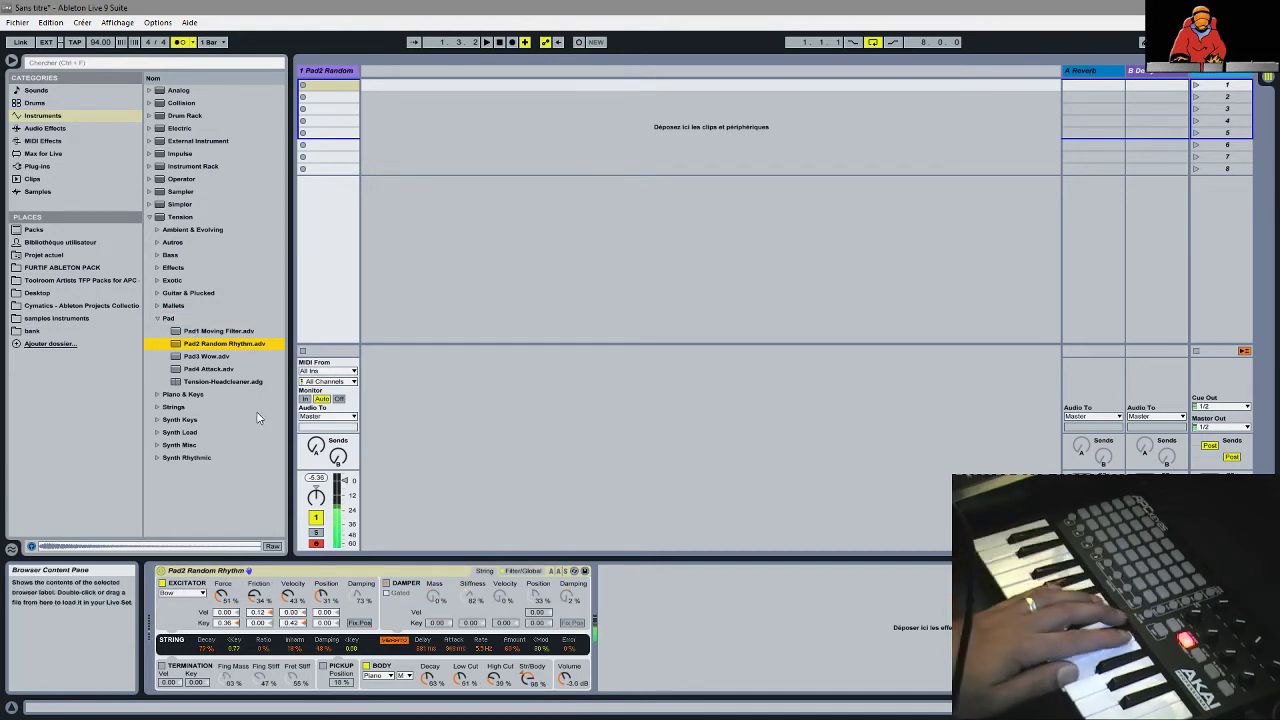
- Replace the track's instrument with the Grand Piano preset from Simpler's Piano & Keys folder
left_click(157, 306)
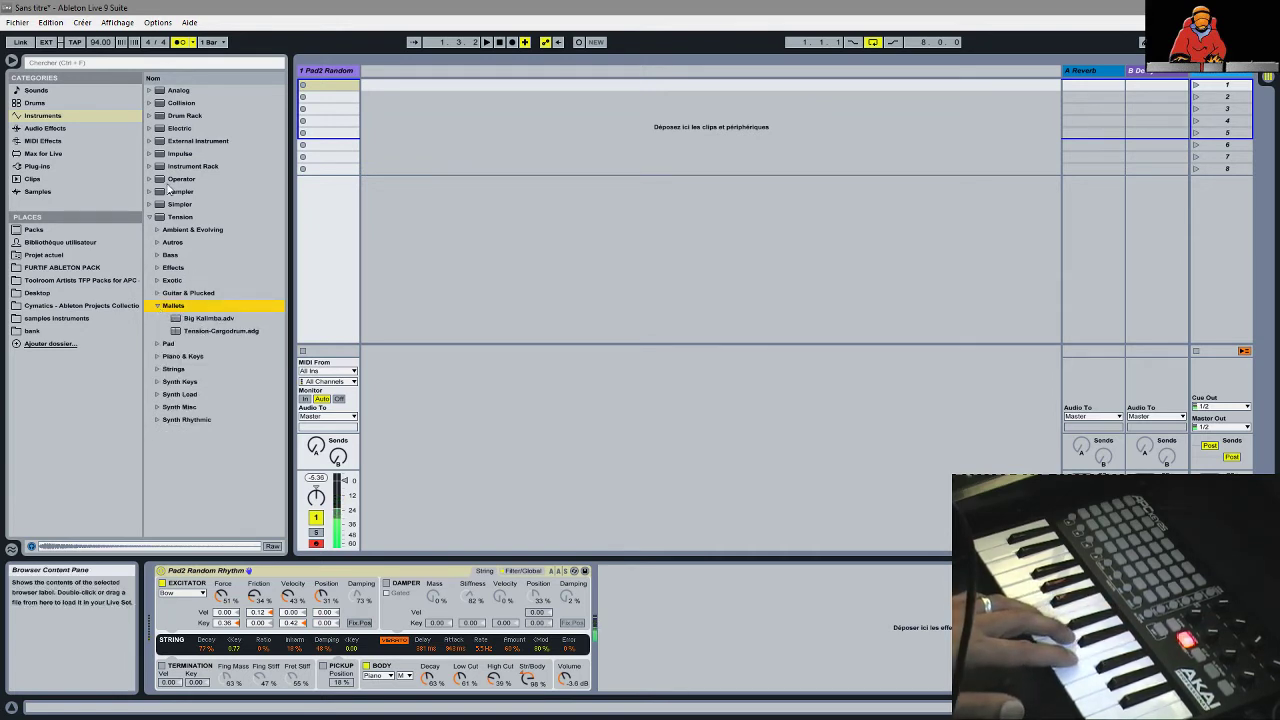
left_click(151, 218)
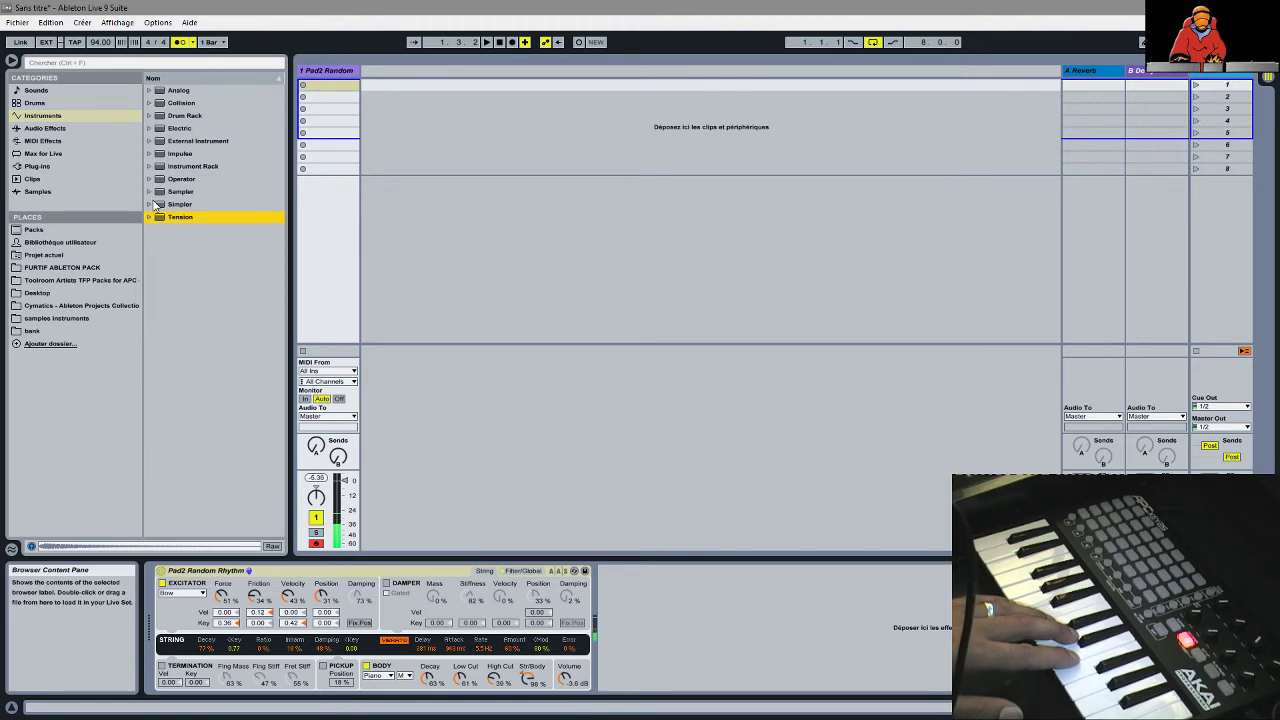
left_click(152, 204)
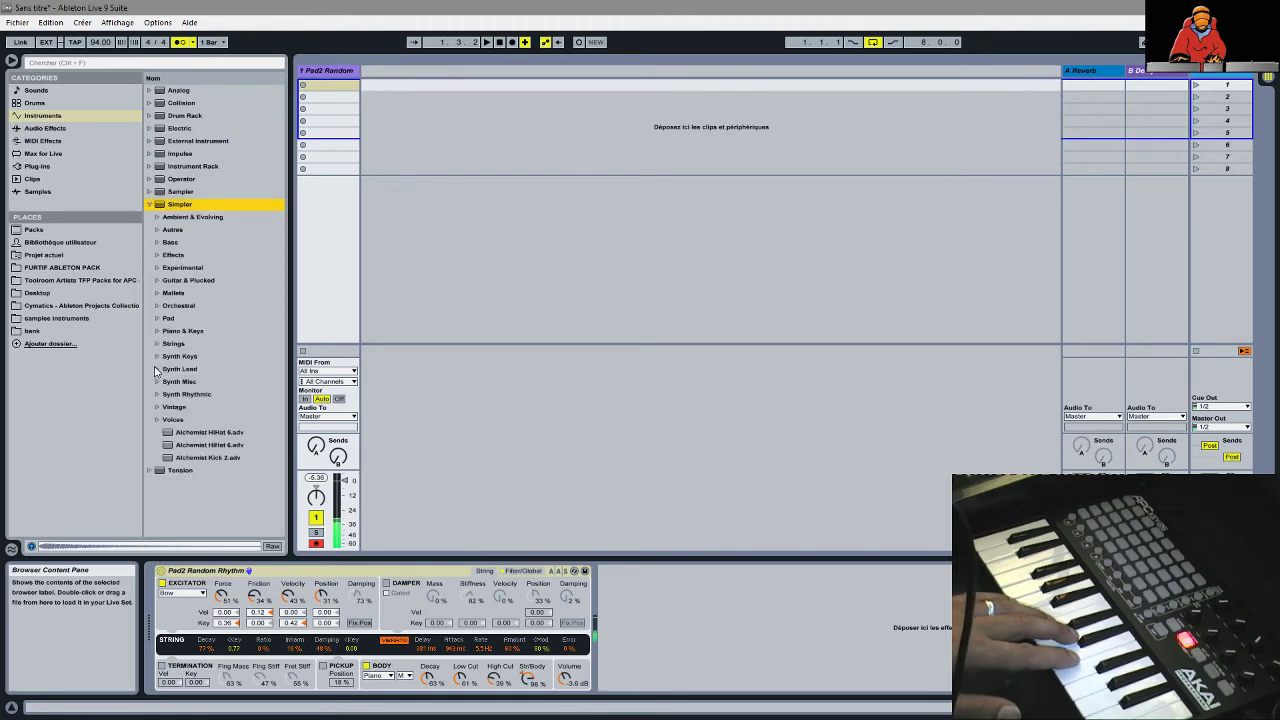
left_click(156, 331)
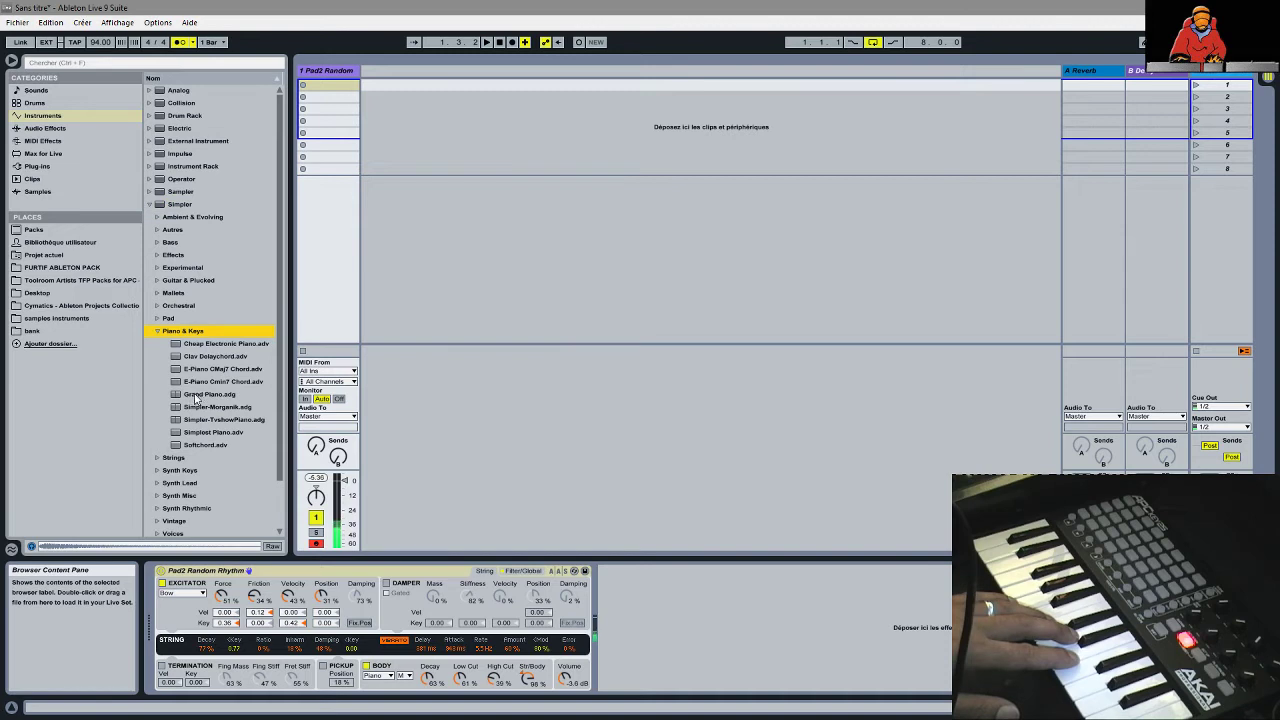
left_click(196, 397)
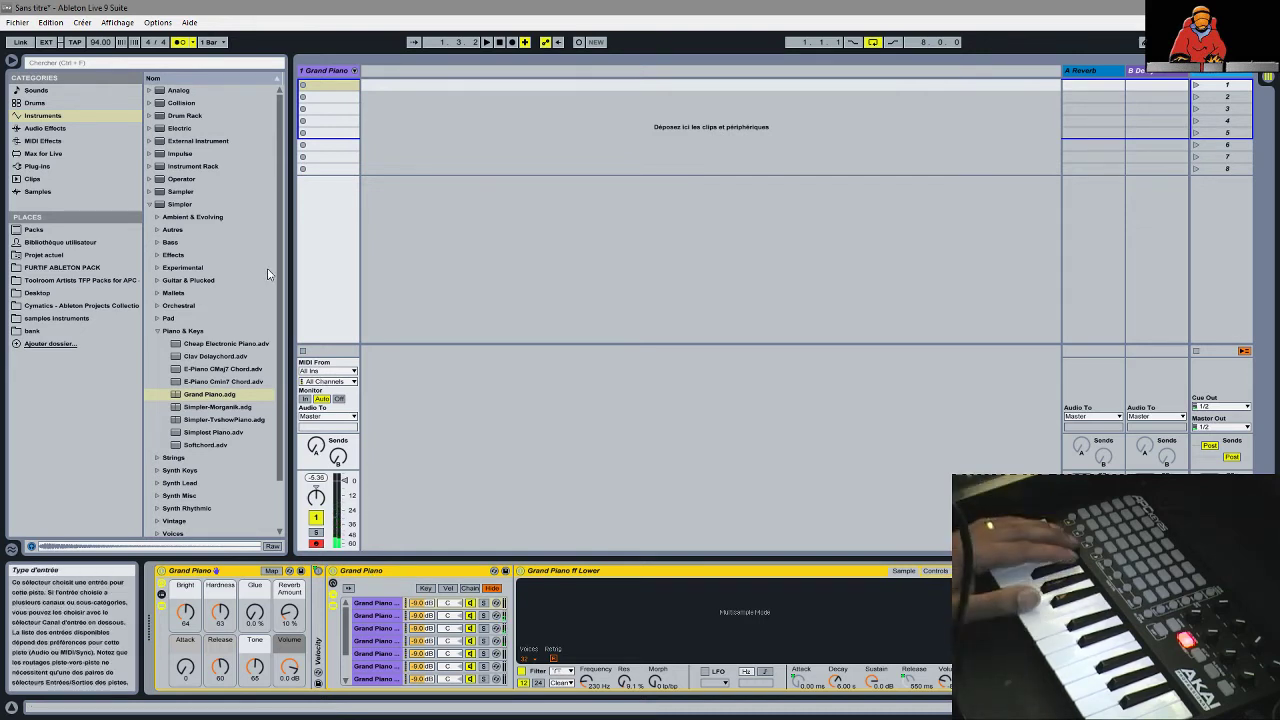
- Collapse the Simpler presets and cut the Grand Piano rack from the track
left_click(148, 205)
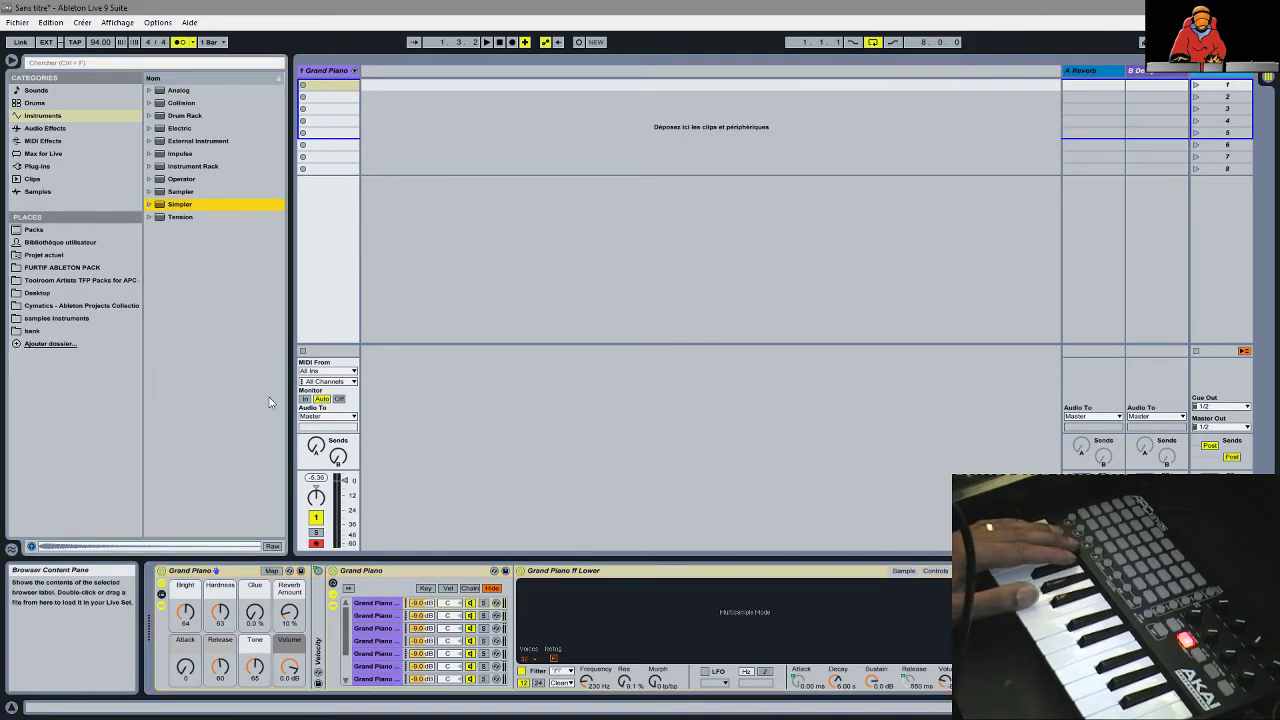
right_click(241, 571)
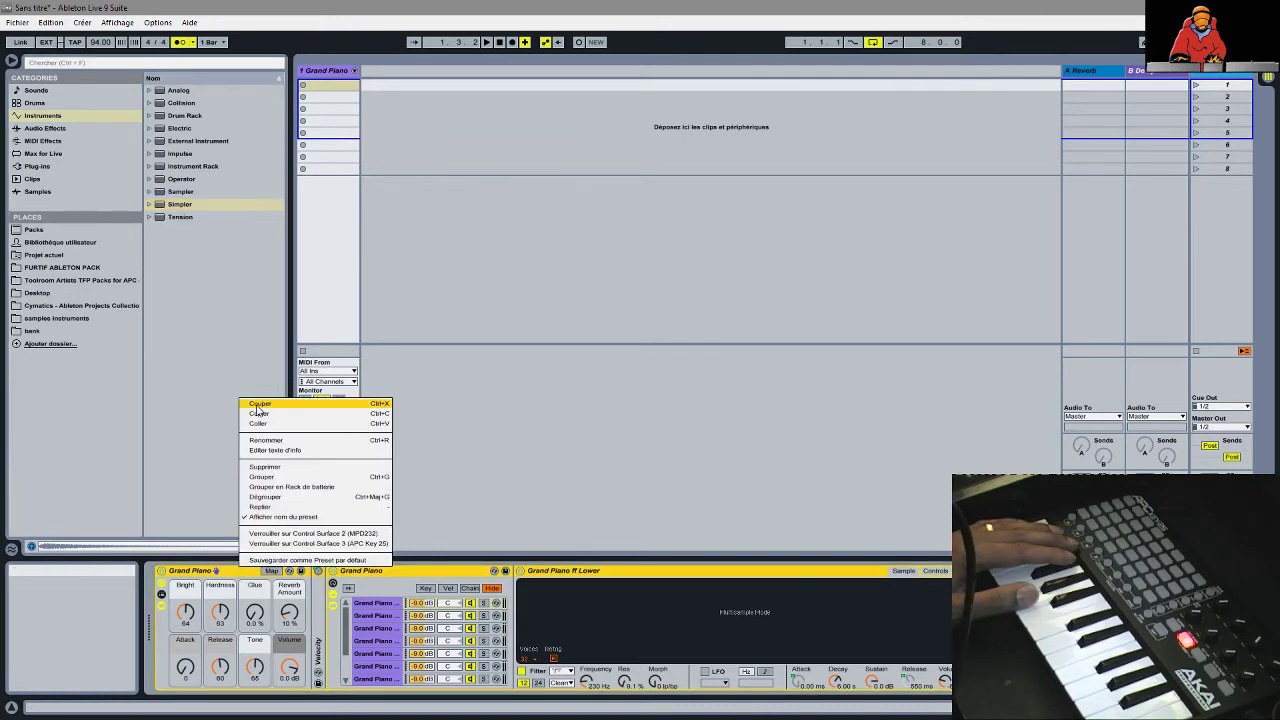
left_click(259, 404)
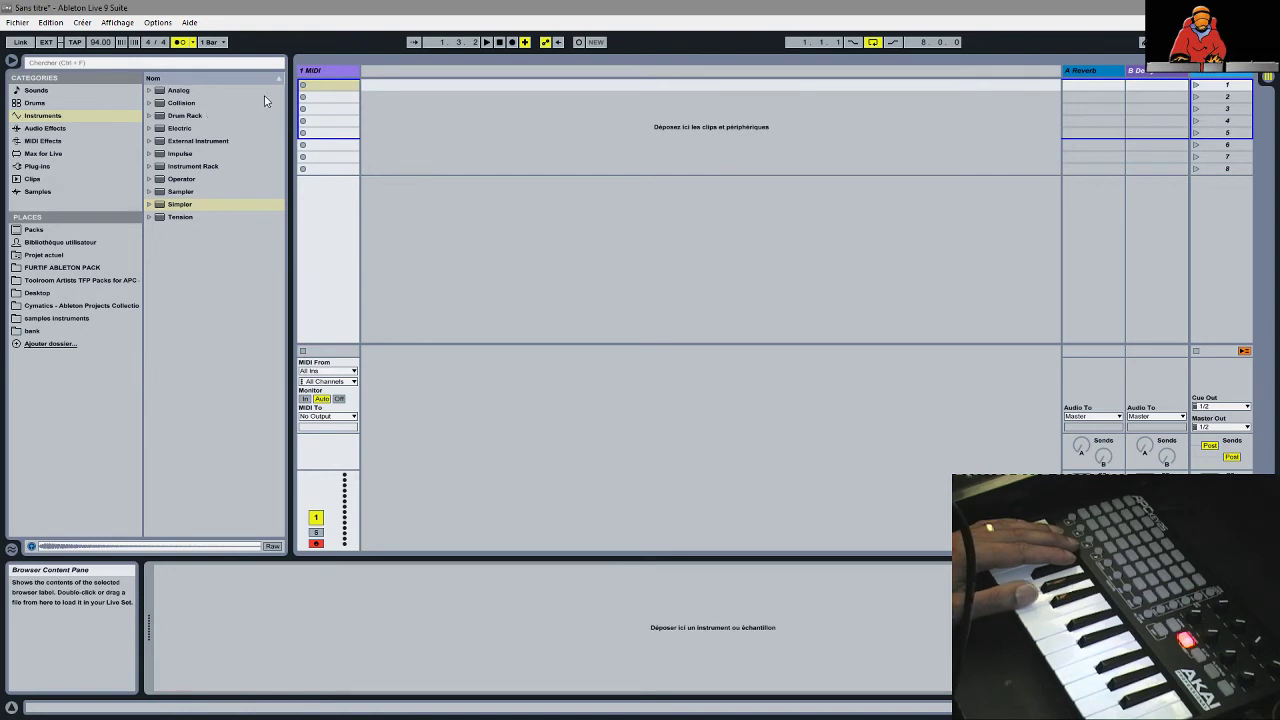
- Load the E-Piano CMaj7 Chord preset from Simpler's Piano & Keys folder onto the MIDI track
left_click(180, 205)
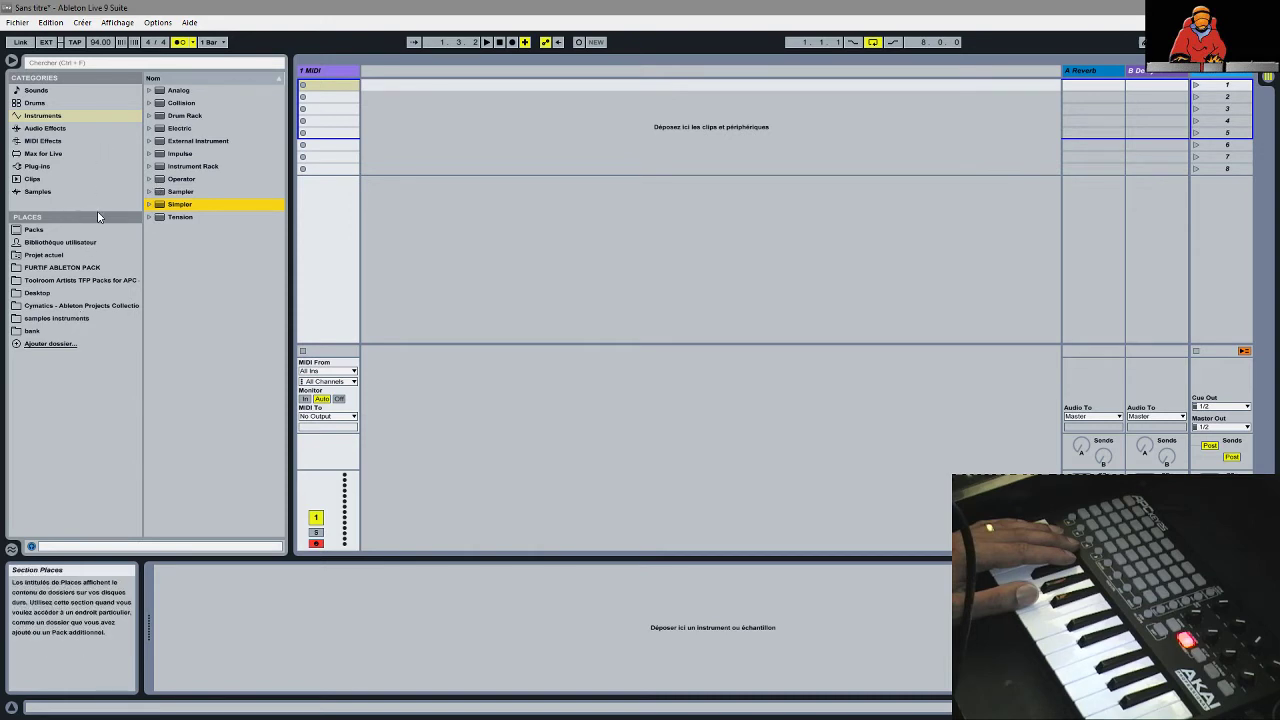
left_click(149, 205)
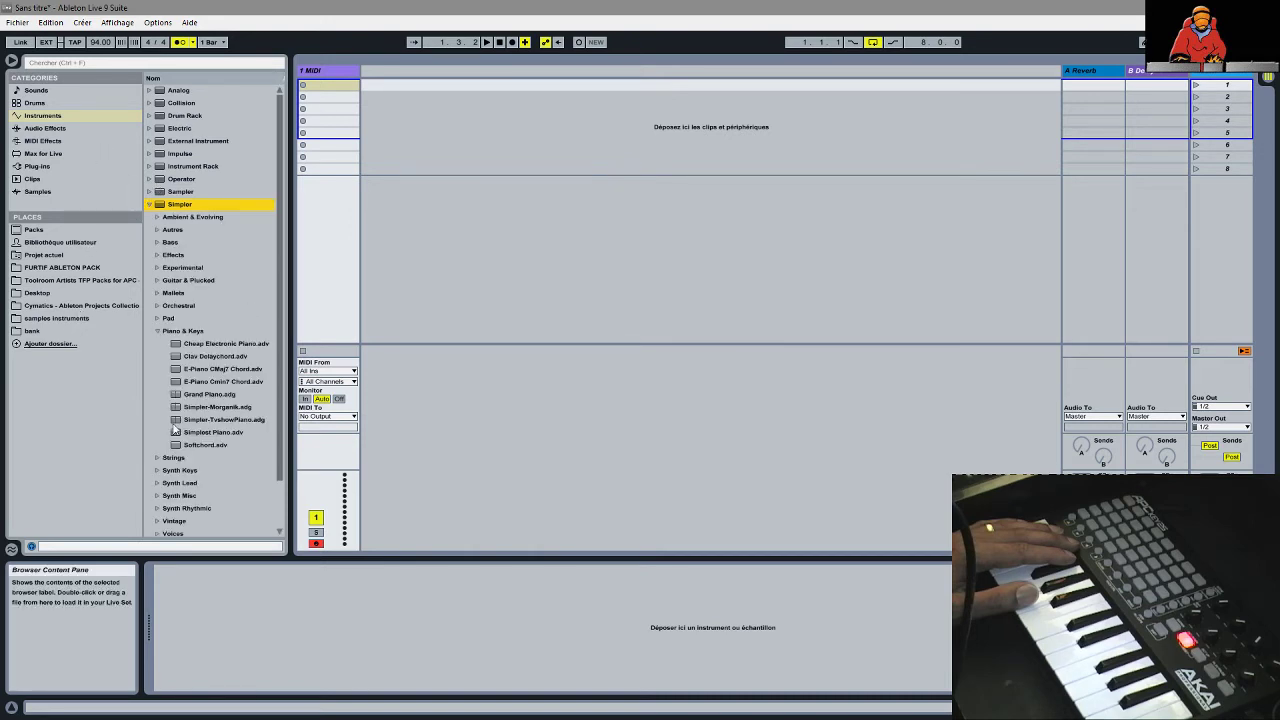
left_click(199, 370)
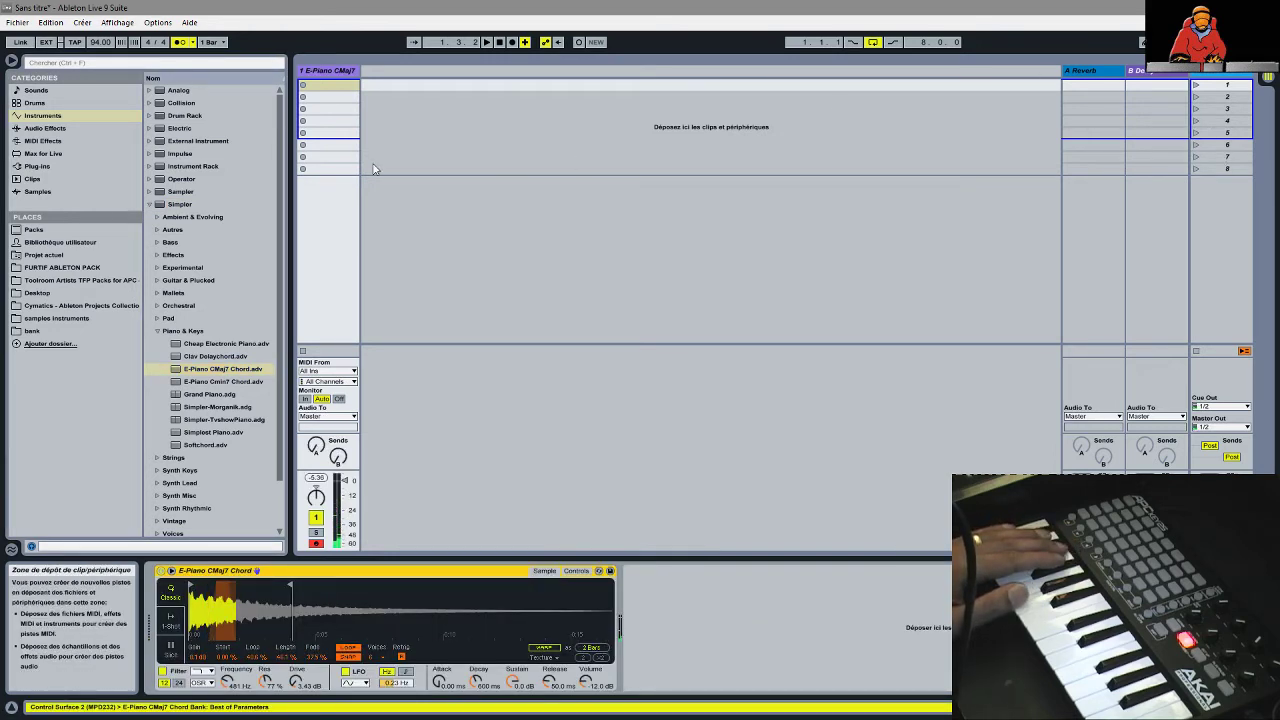
- Record a two-bar MIDI clip of A1, D1 and E1 notes into the track's first slot and show its notes
left_click(304, 88)
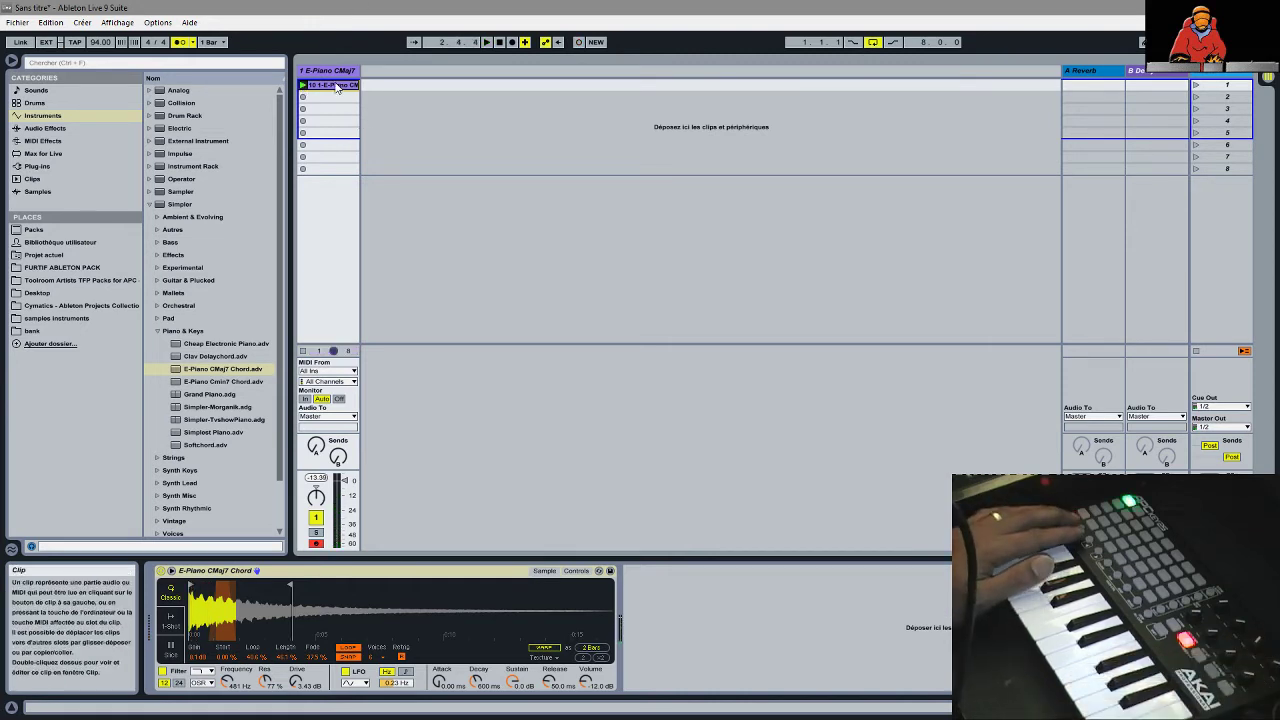
double_click(337, 89)
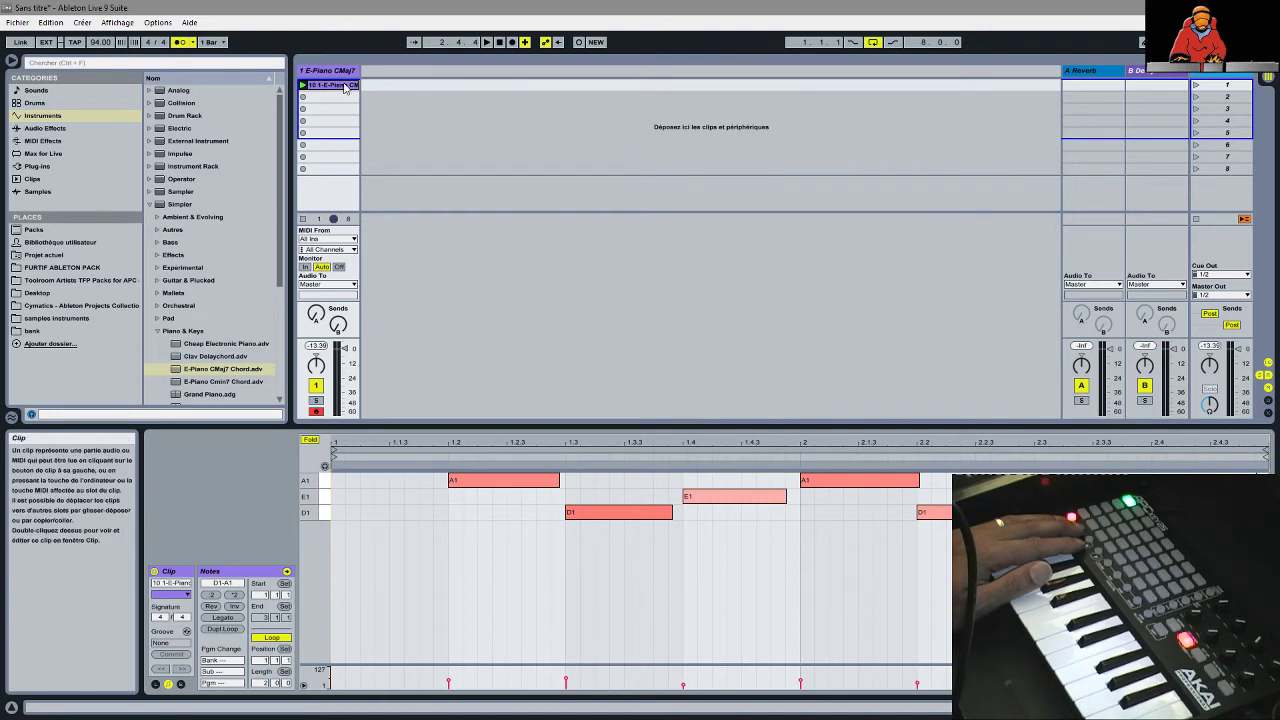
double_click(345, 85)
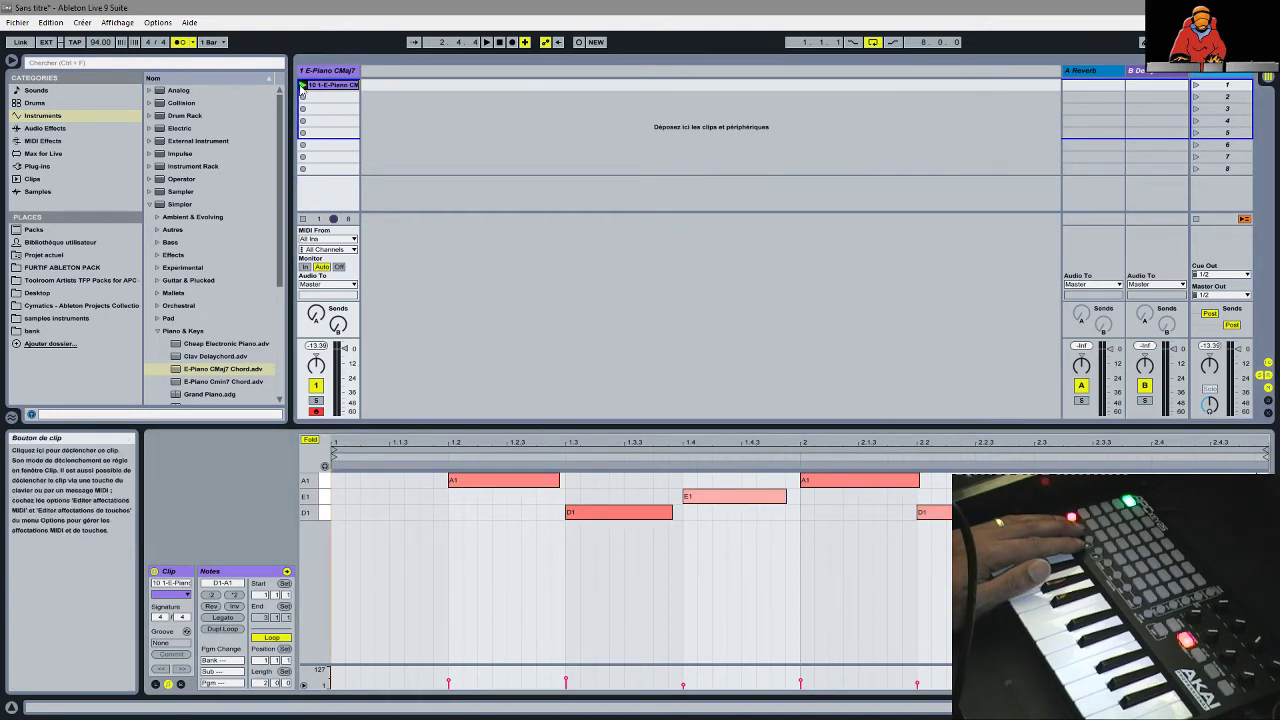
- Play back the recorded clip in the first slot and cut it from the E-Piano track
left_click(303, 86)
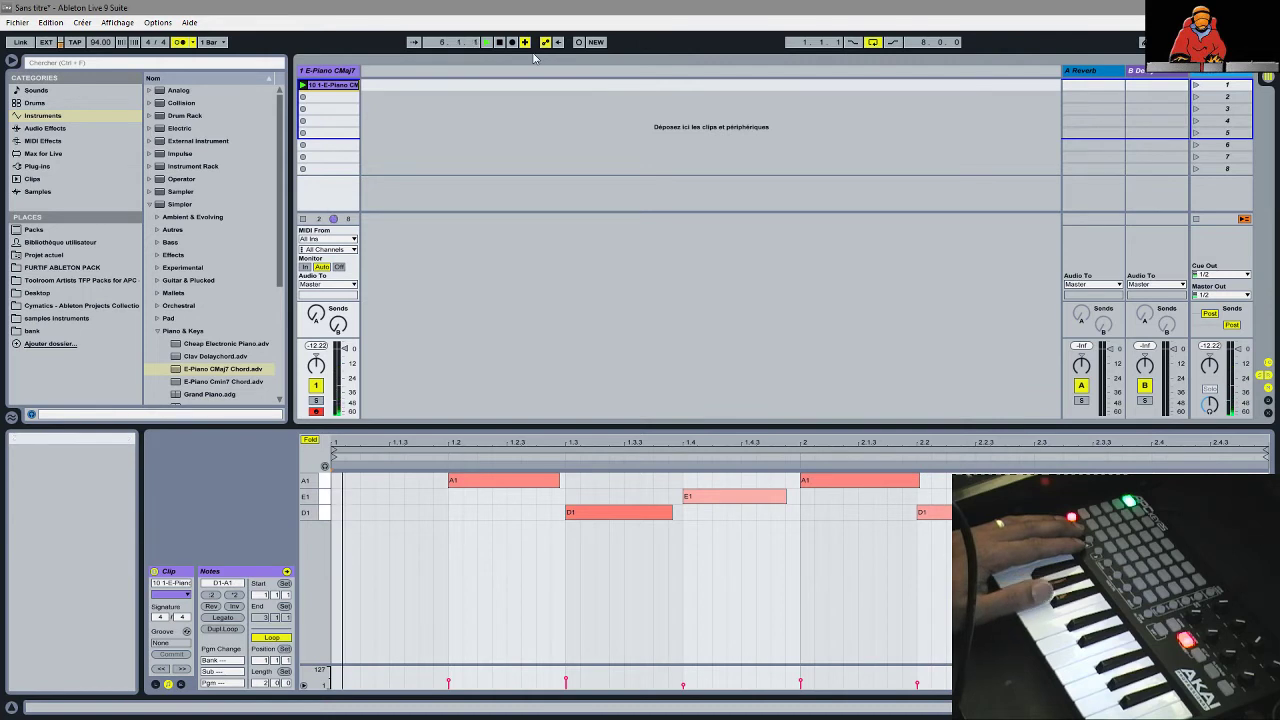
right_click(350, 85)
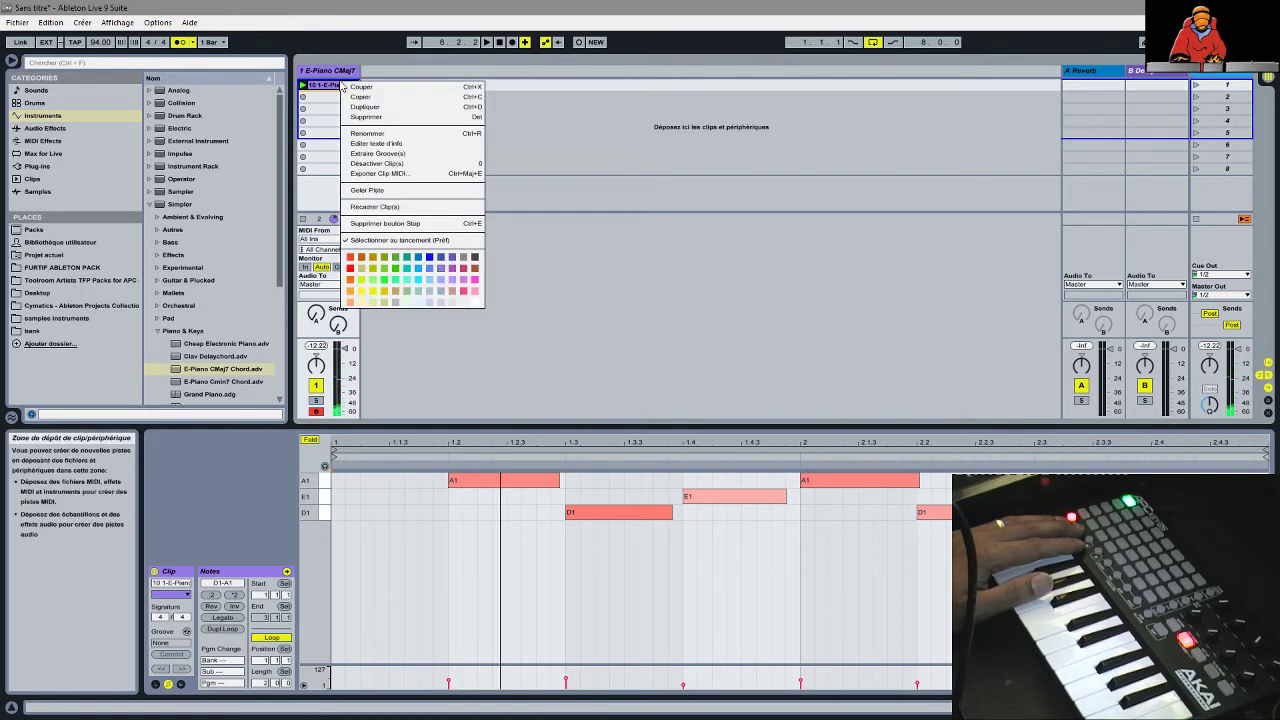
left_click(360, 87)
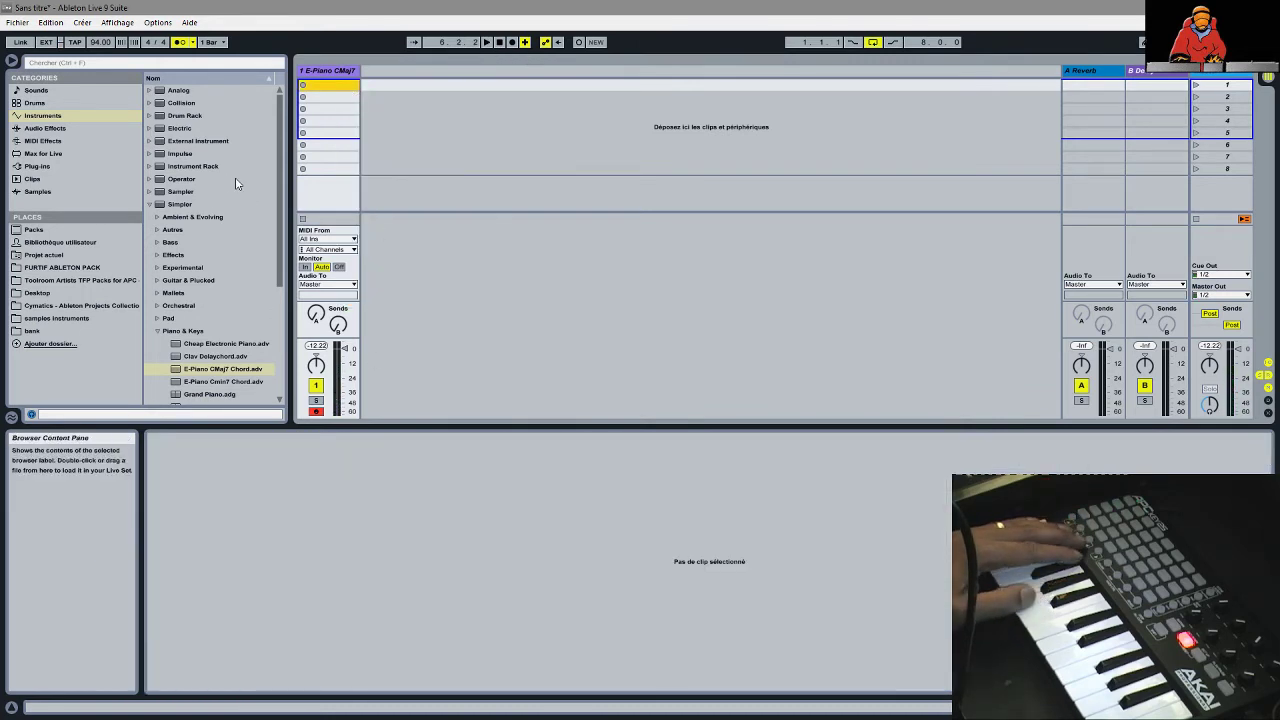
- Examine the full list of audio effects in the browser
left_click(35, 128)
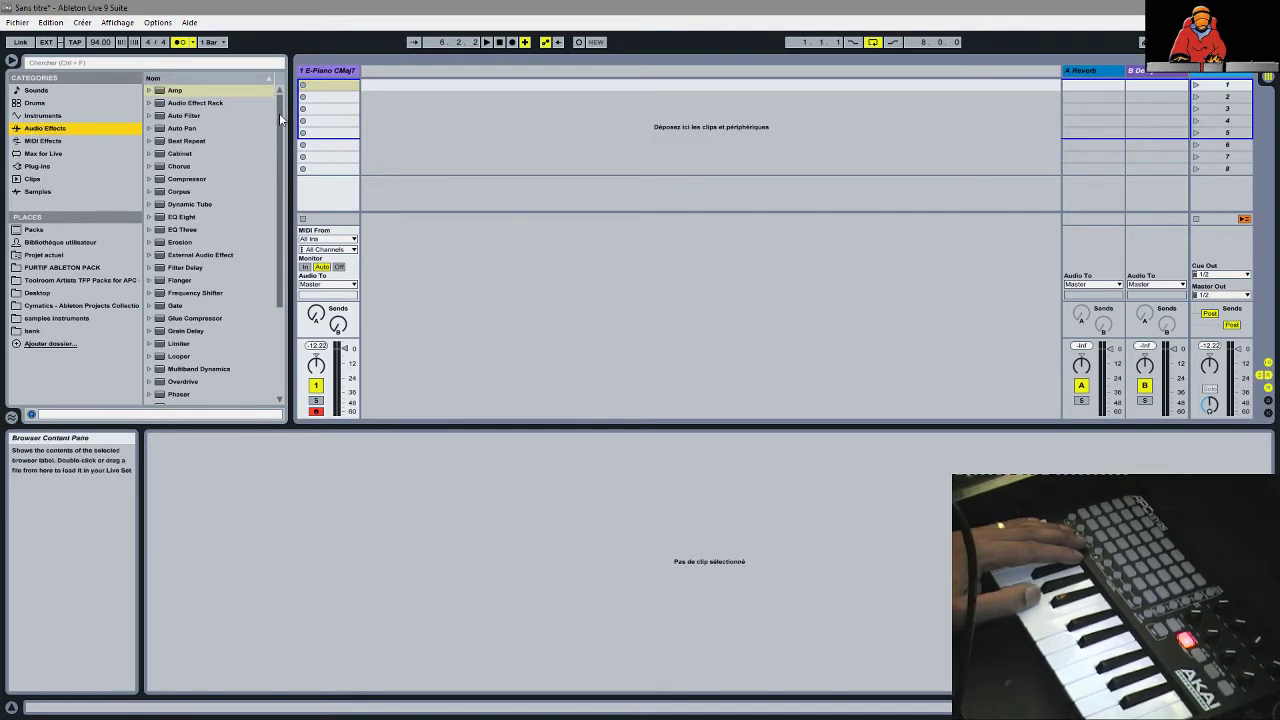
left_click_drag(280, 113, 331, 91)
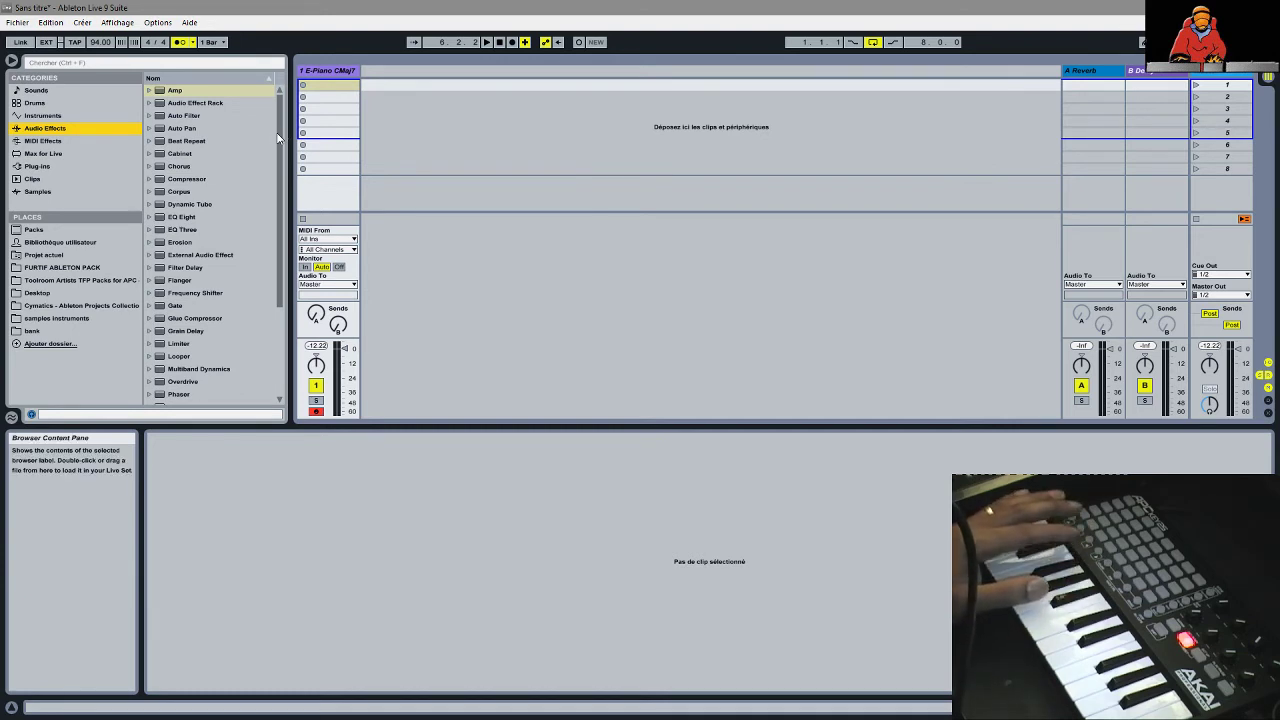
scroll(277, 131, "down", 5)
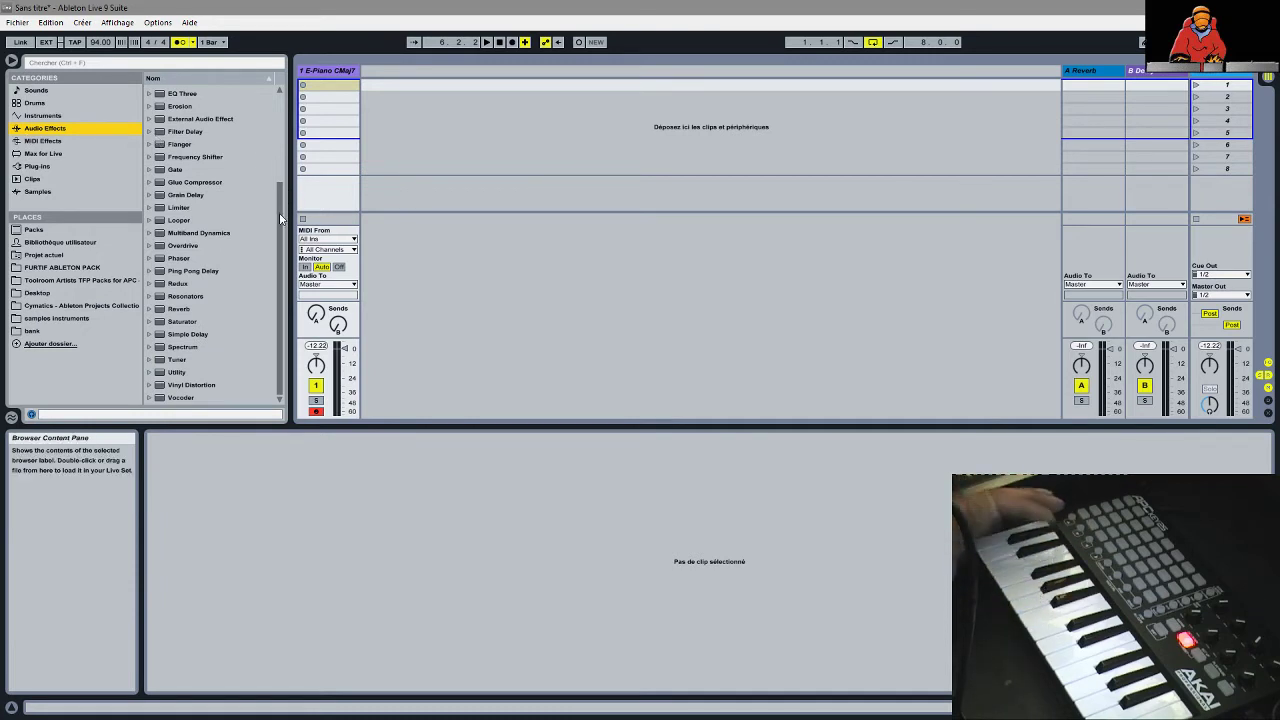
scroll(277, 210, "up", 5)
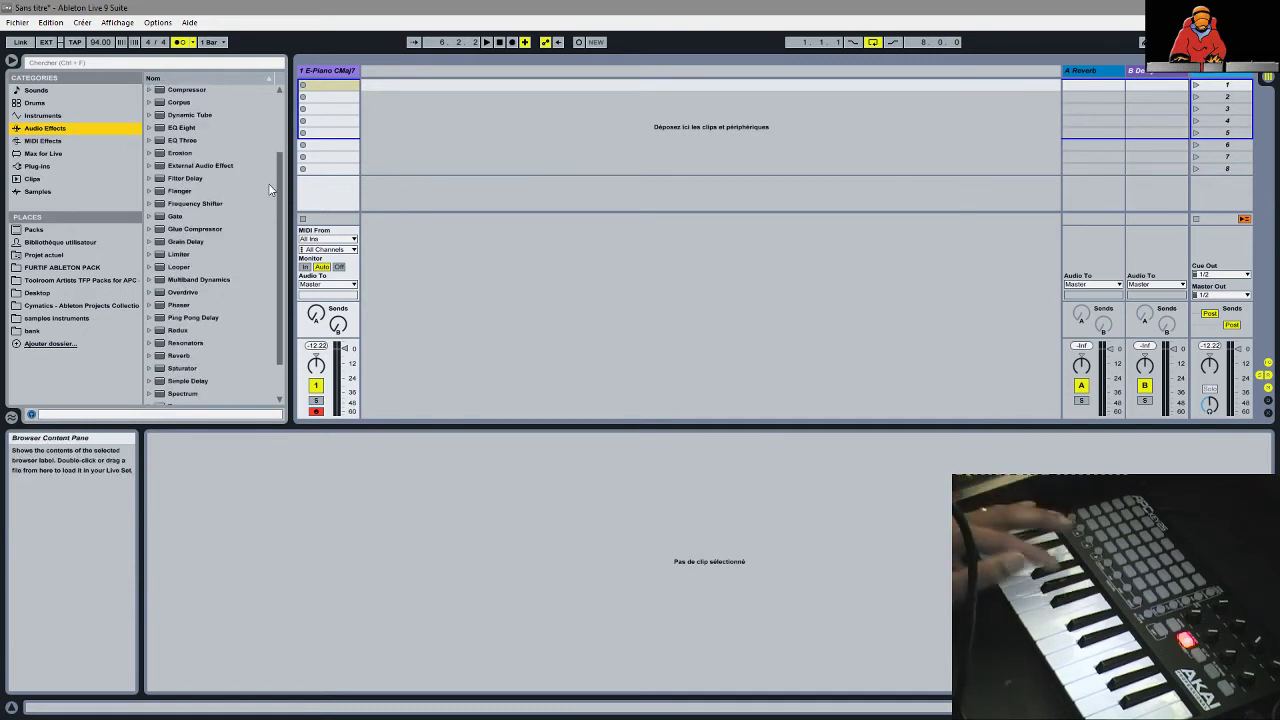
- Show the Arpeggiator presets among the MIDI effects and add the default Arpeggiator to the E-Piano track
left_click(31, 143)
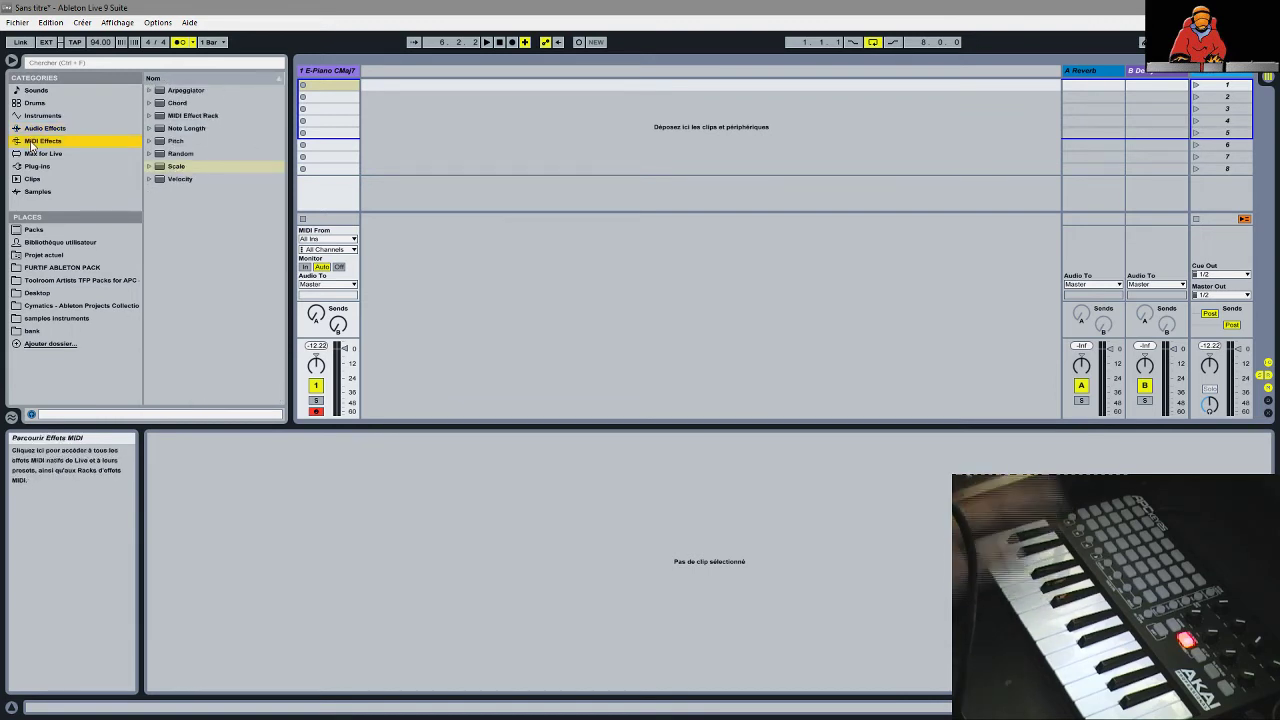
left_click(151, 91)
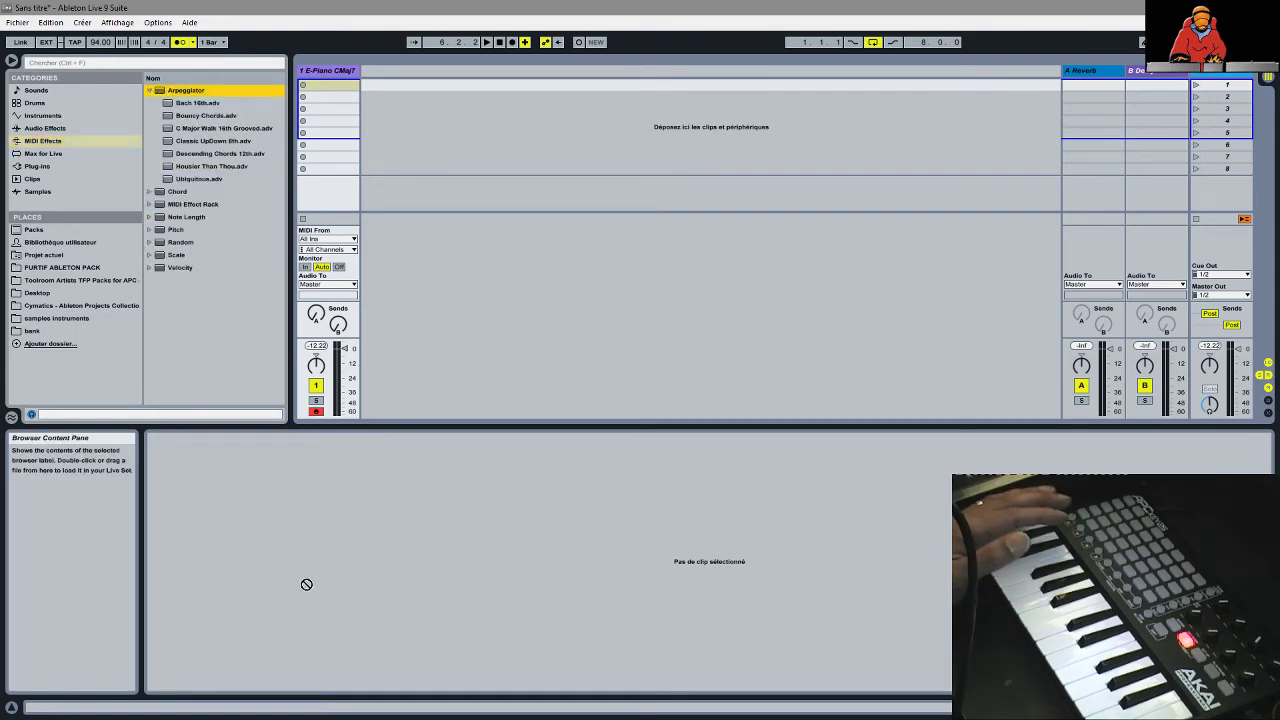
double_click(183, 92)
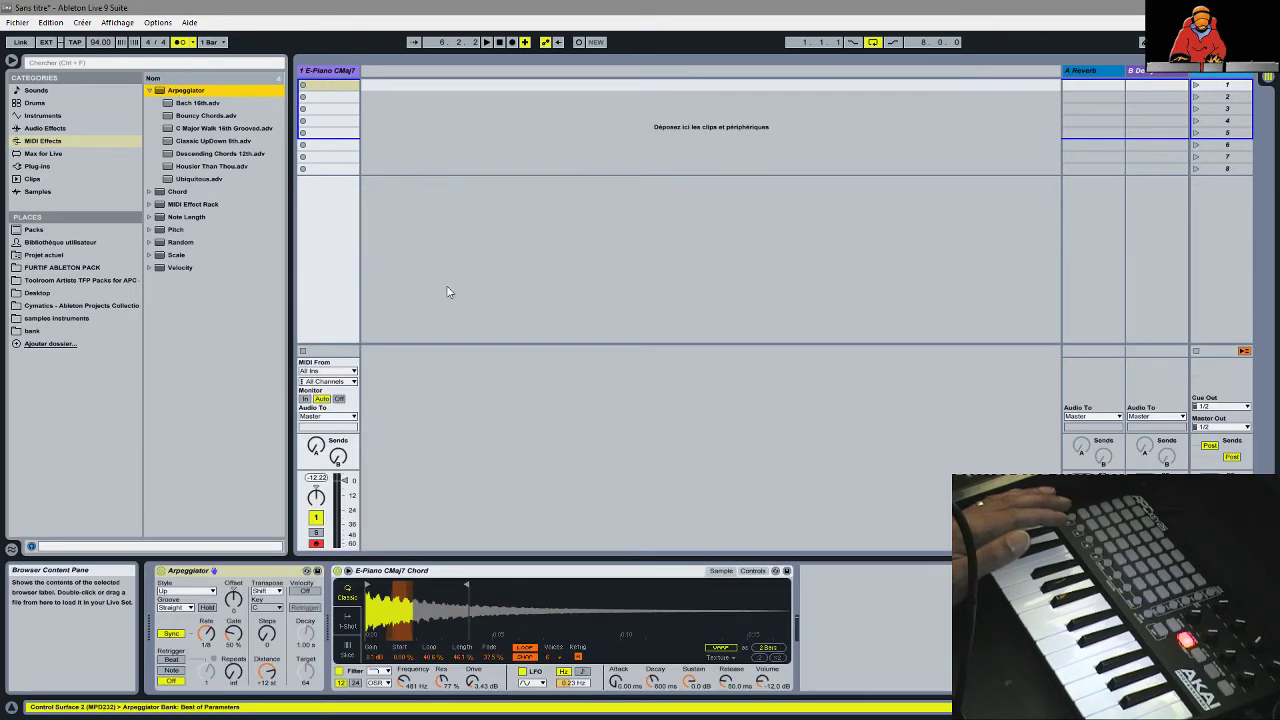
- Cut the Arpeggiator from the E-Piano track's device chain
left_click(231, 575)
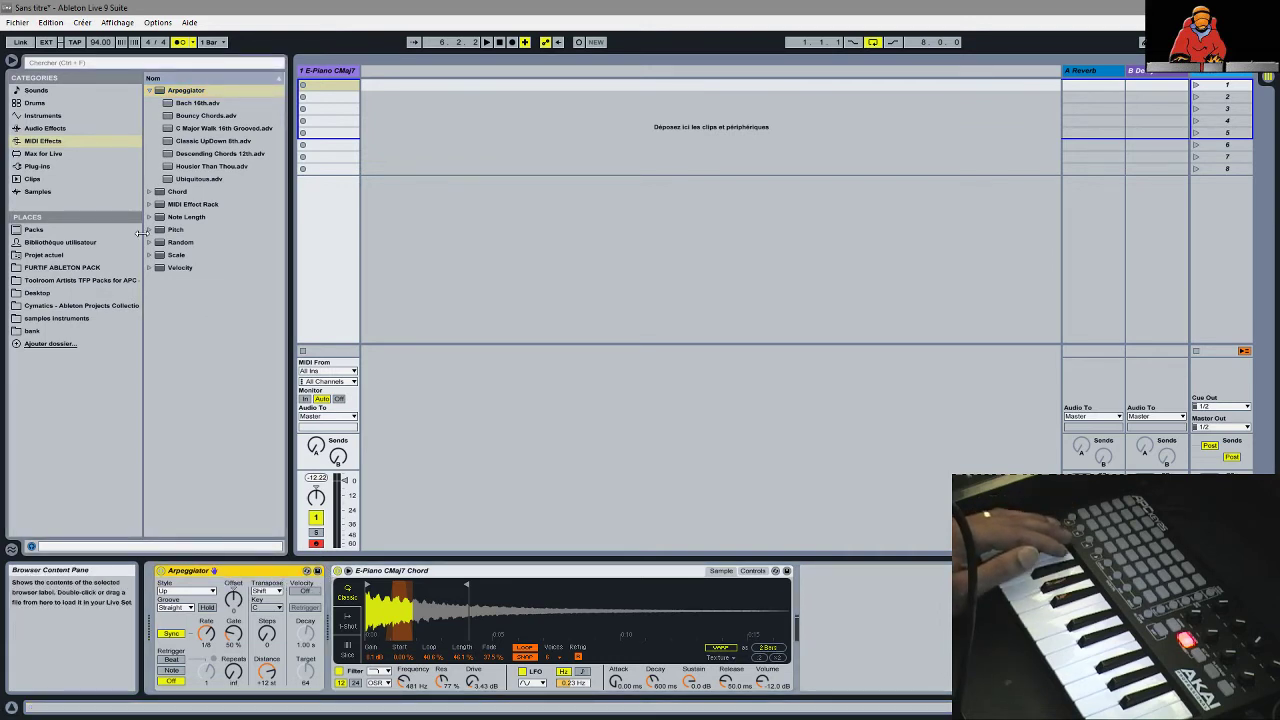
right_click(250, 572)
left_click(268, 578)
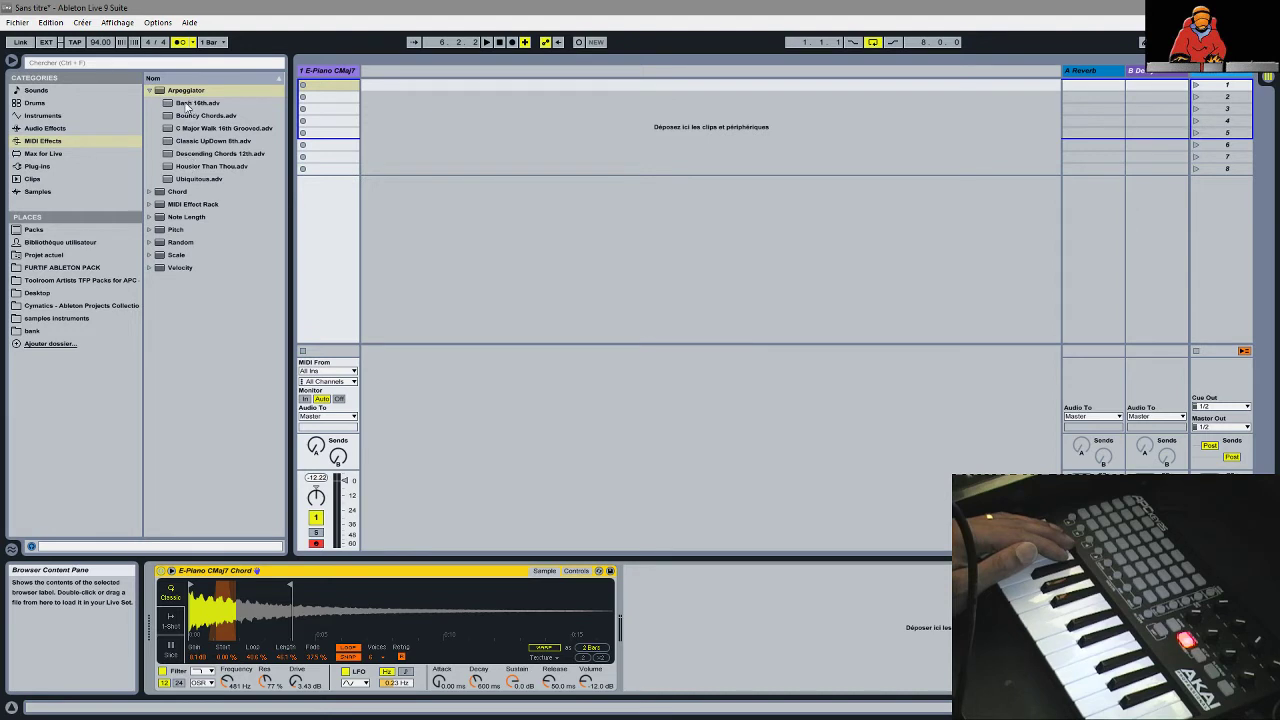
- Collapse the Arpeggiator presets, examine the Chord presets and return to the audio effects list
left_click(150, 91)
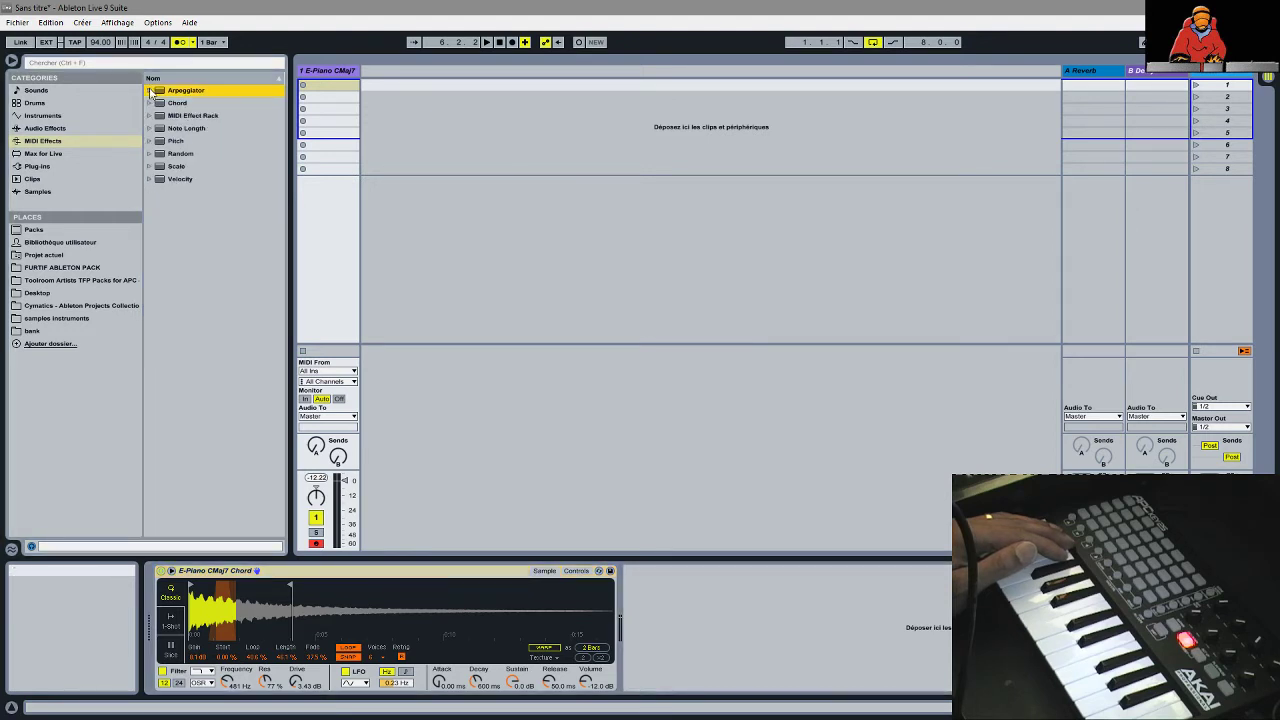
left_click(149, 103)
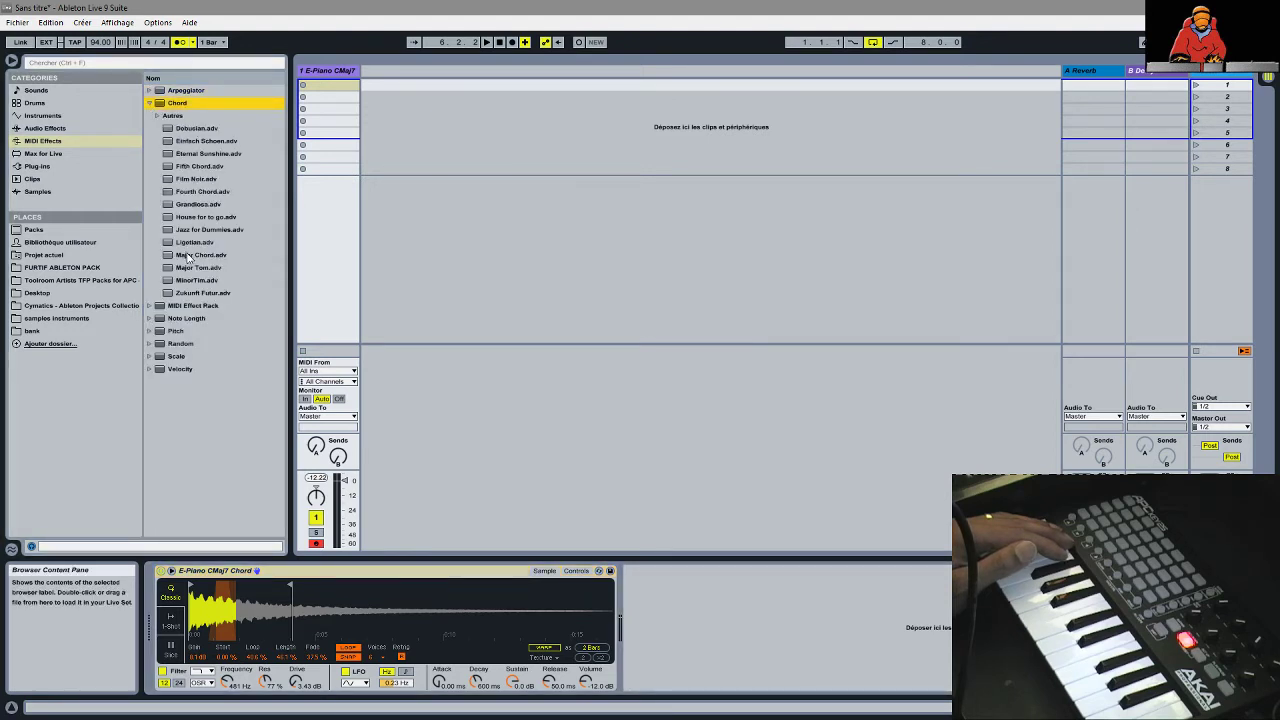
left_click(149, 103)
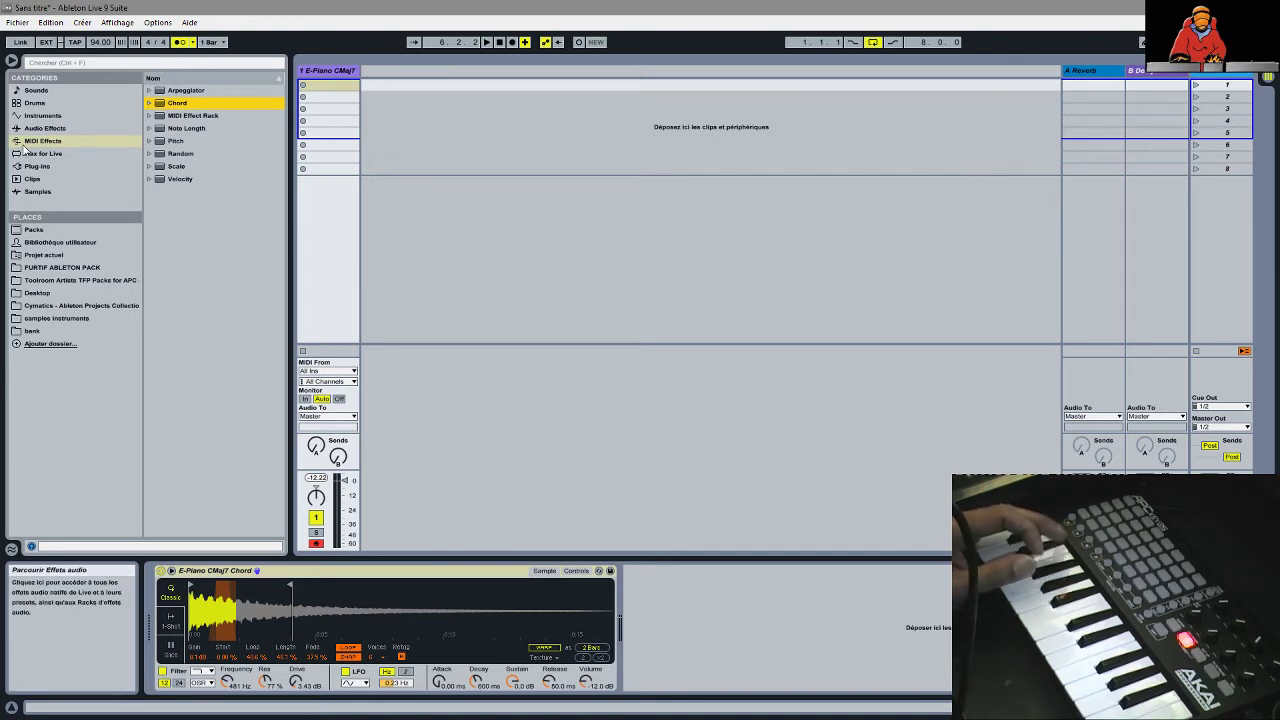
left_click(28, 129)
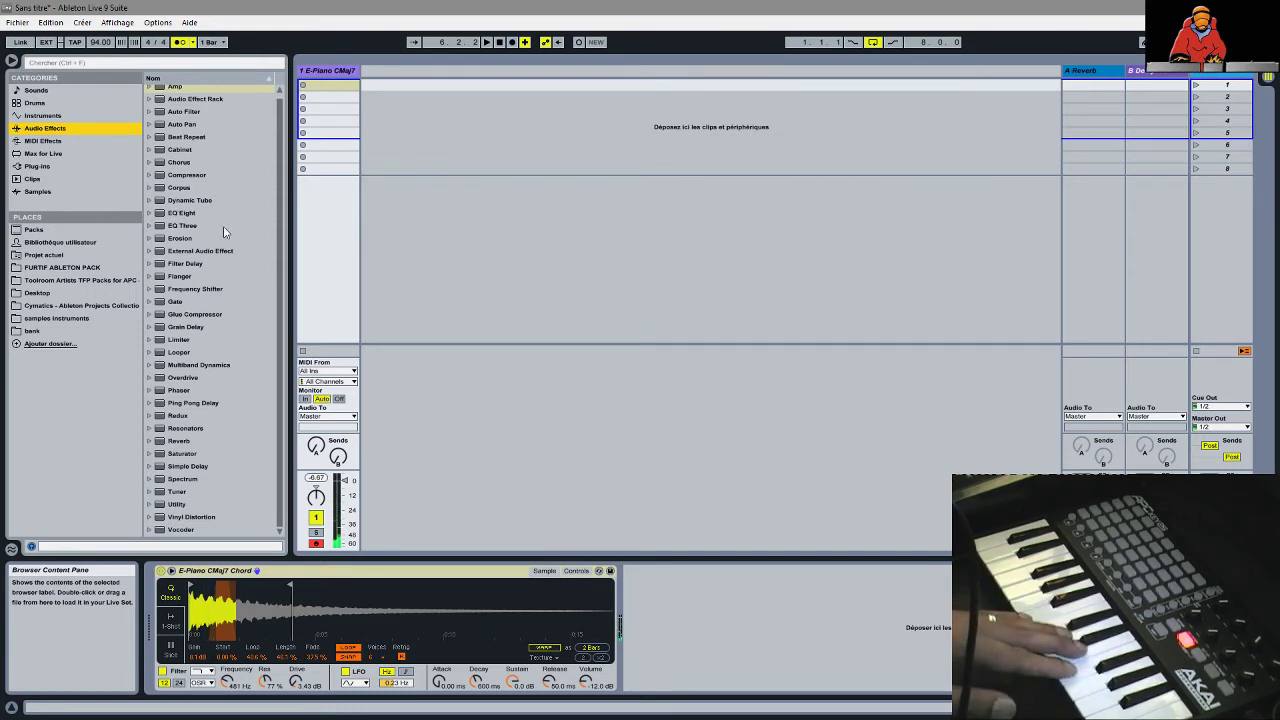
left_click(178, 163)
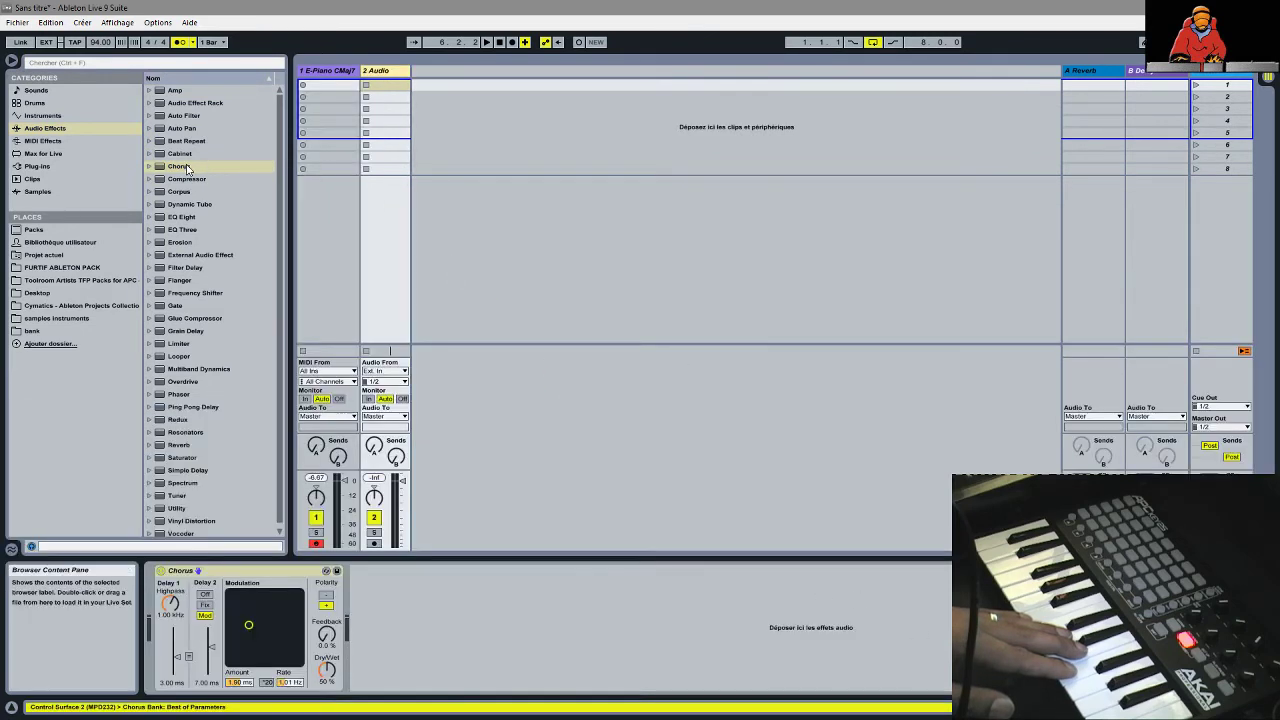
right_click(269, 572)
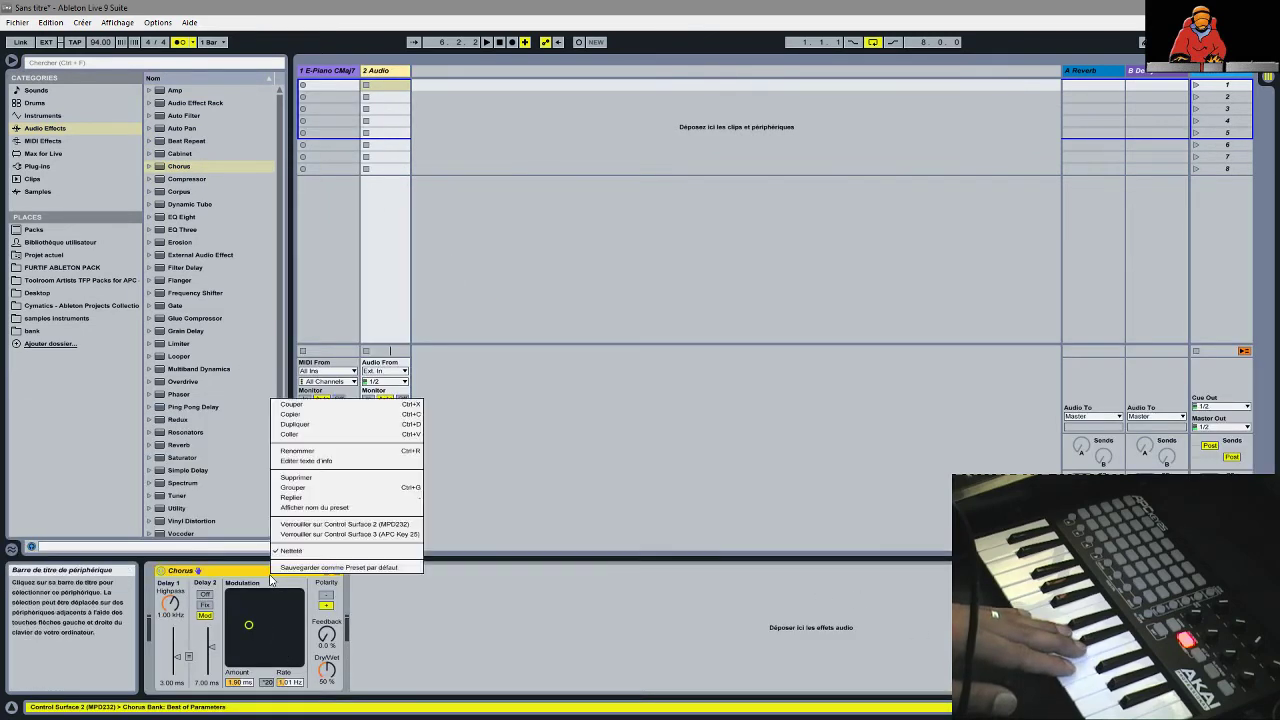
left_click(307, 403)
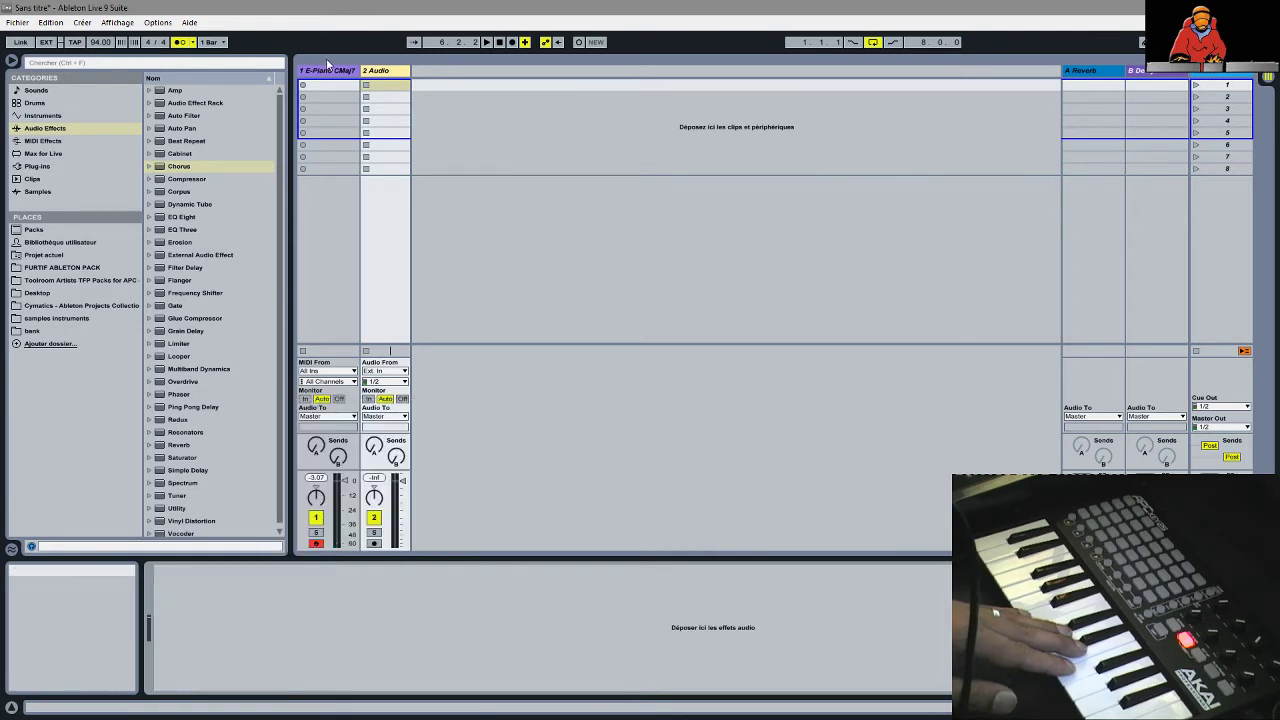
left_click(396, 70)
right_click(398, 69)
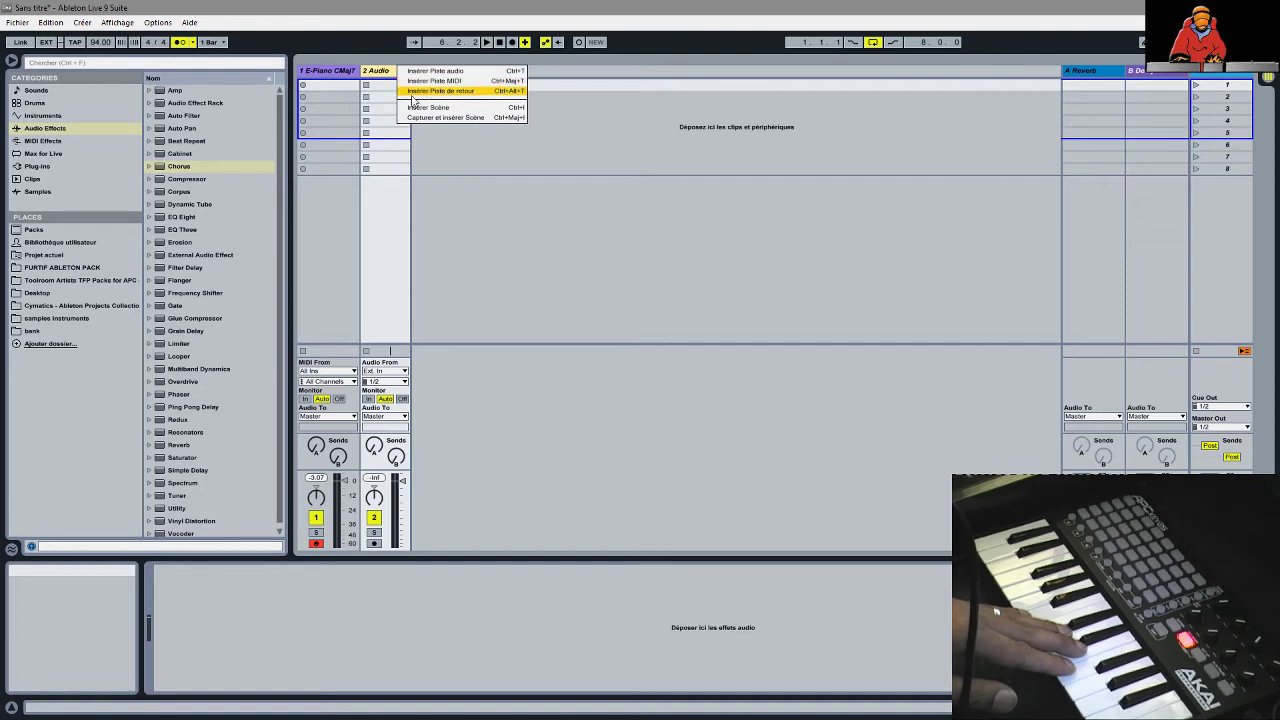
left_click(365, 77)
right_click(366, 70)
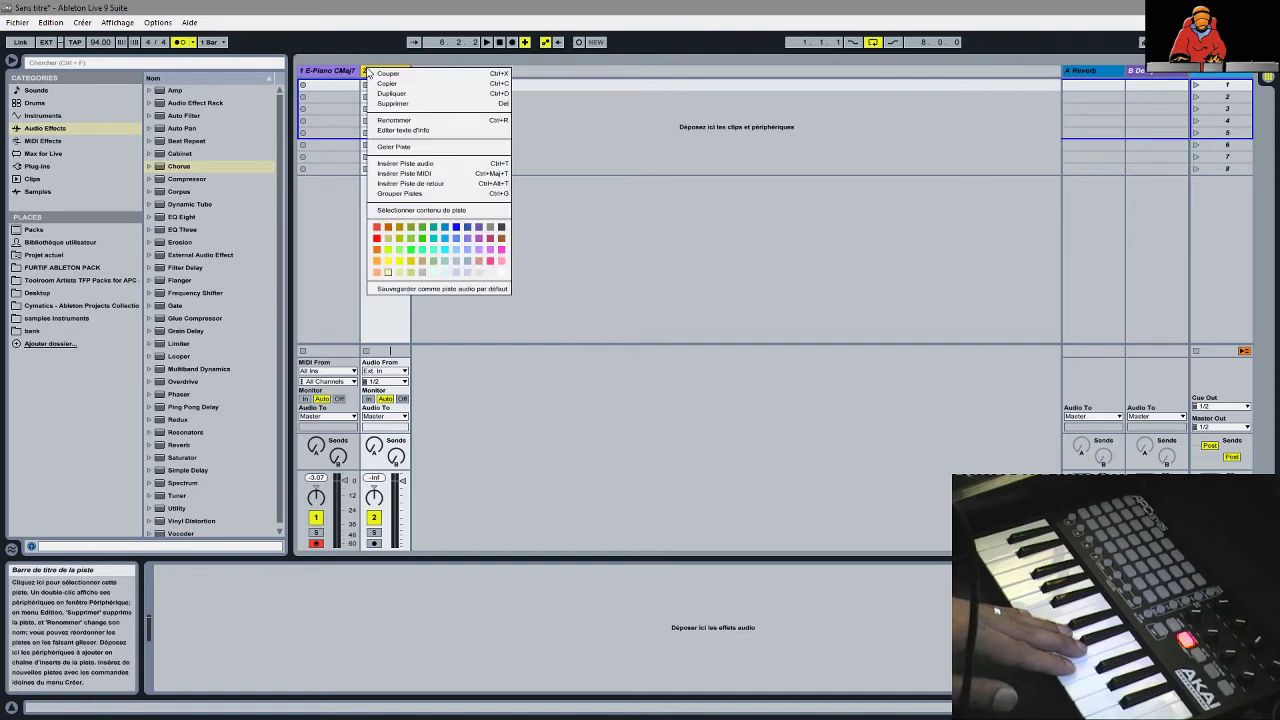
left_click(385, 100)
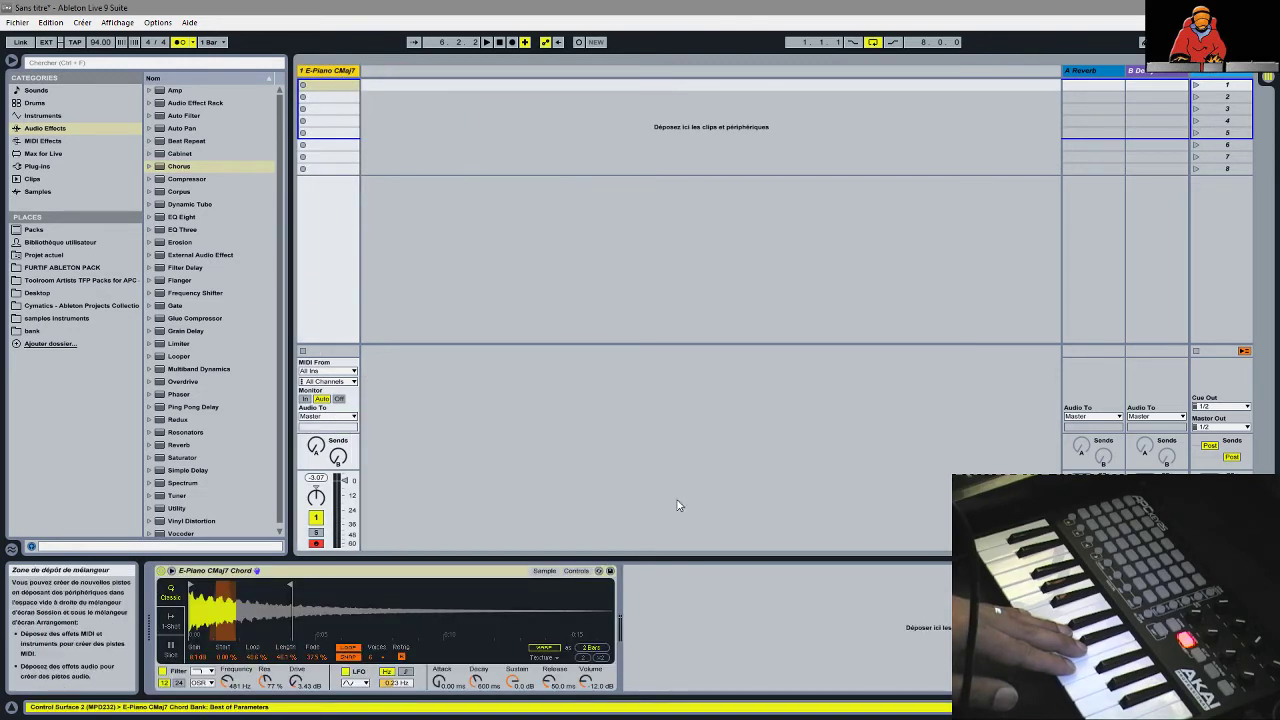
- Add the Chorus and Ping Pong Delay audio effects after the instrument on the E-Piano track
double_click(200, 167)
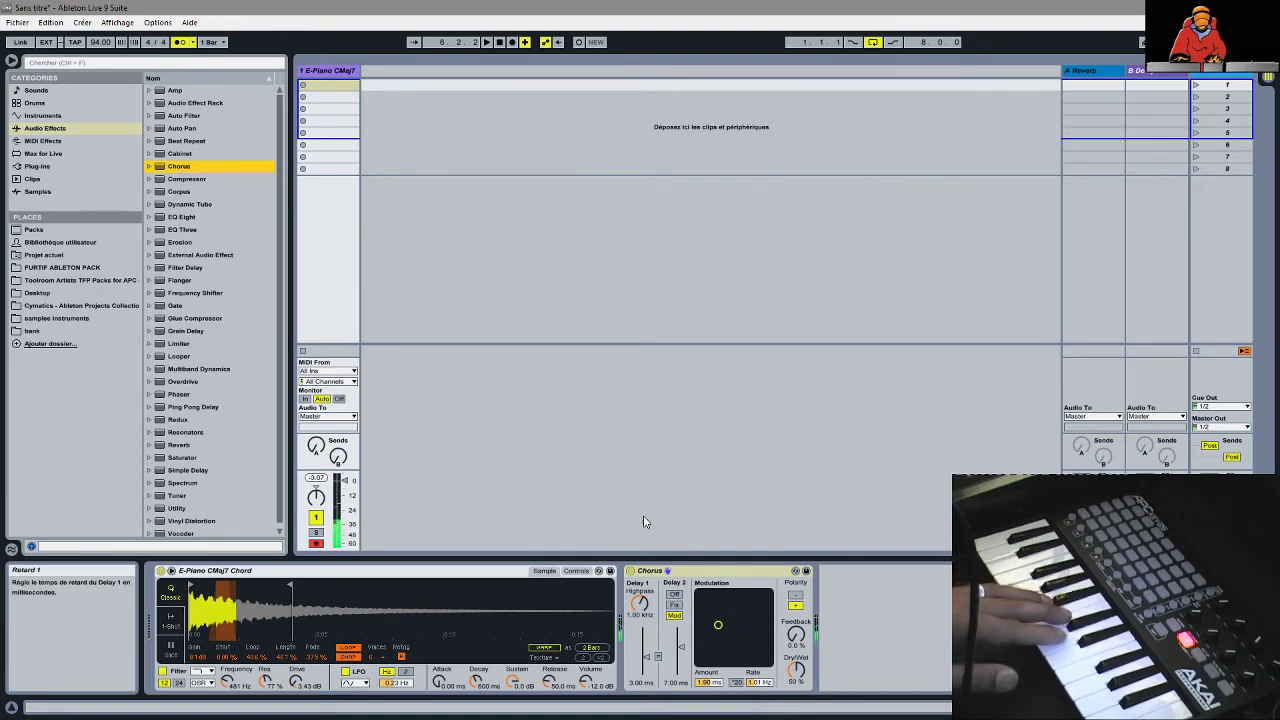
left_click(213, 407)
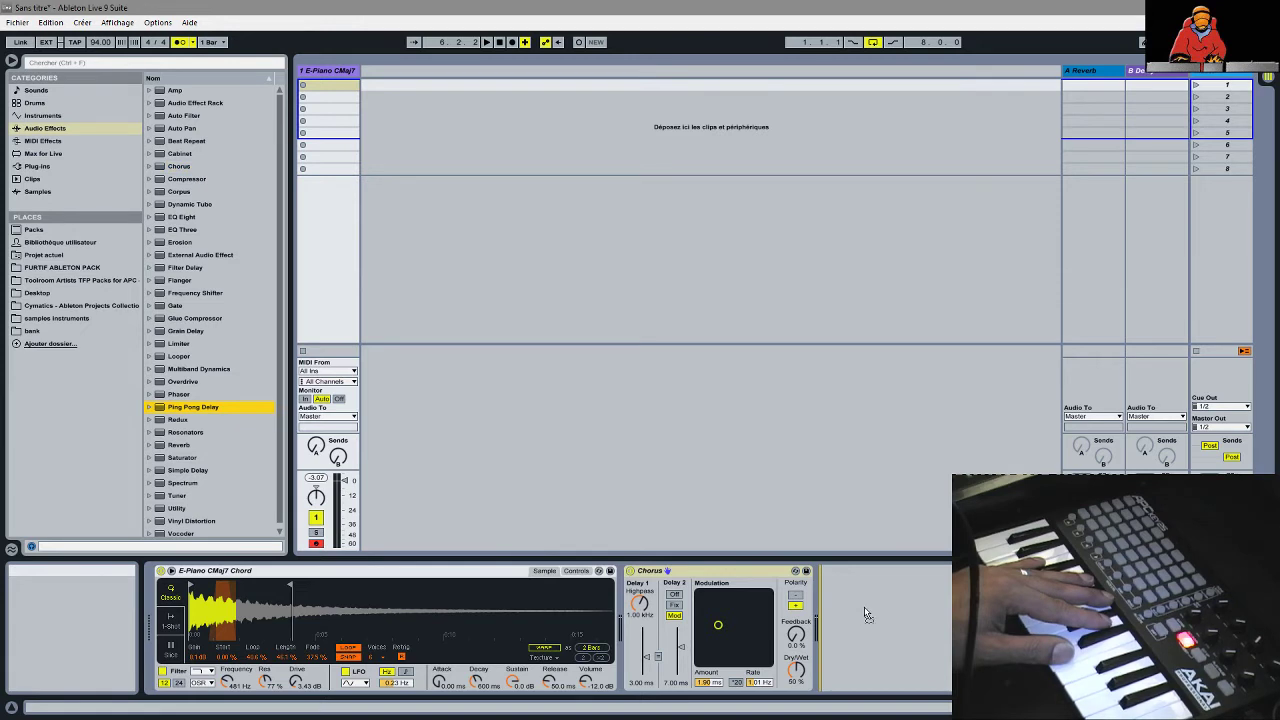
left_click_drag(866, 614, 866, 614)
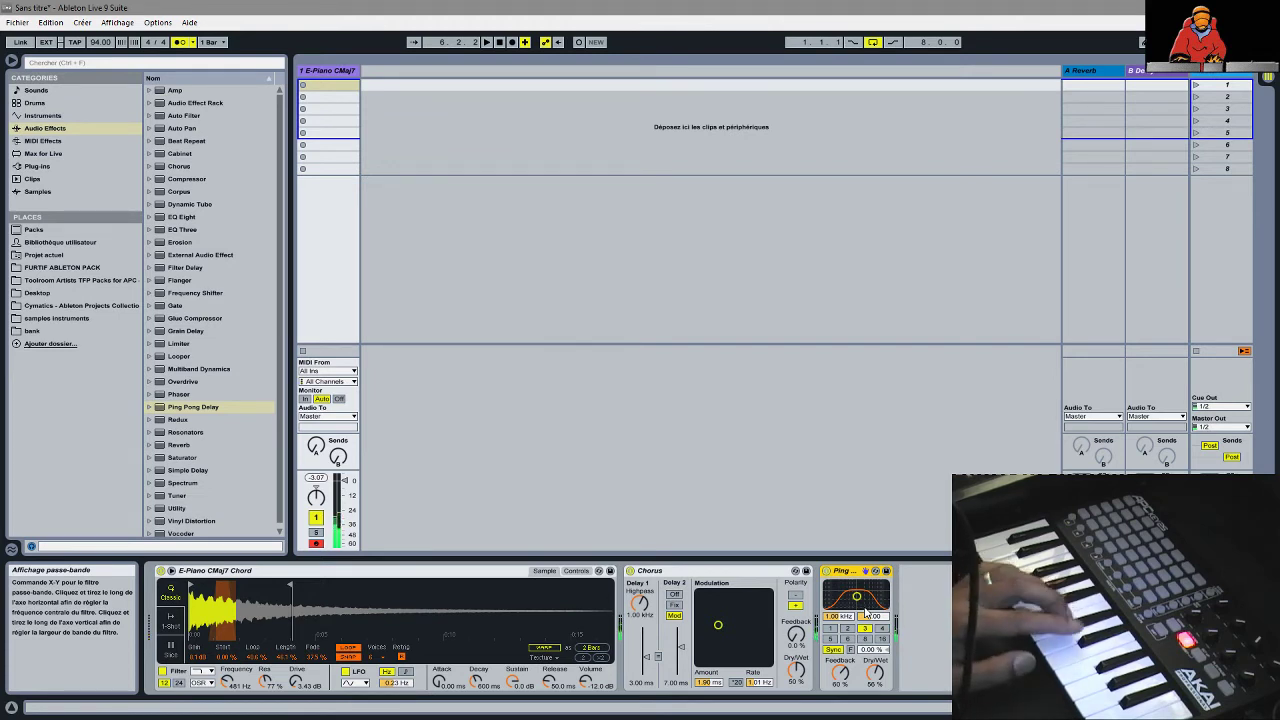
- Insert a new MIDI track next to the E-Piano track
right_click(735, 574)
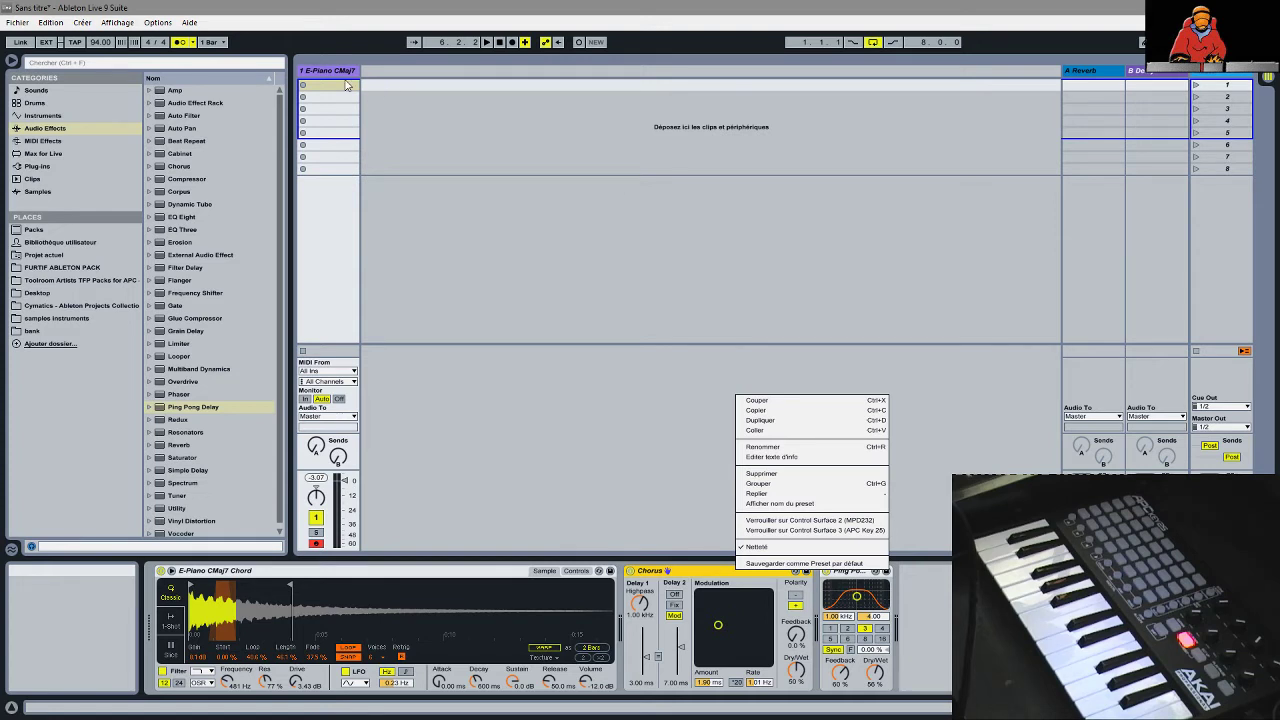
left_click(378, 82)
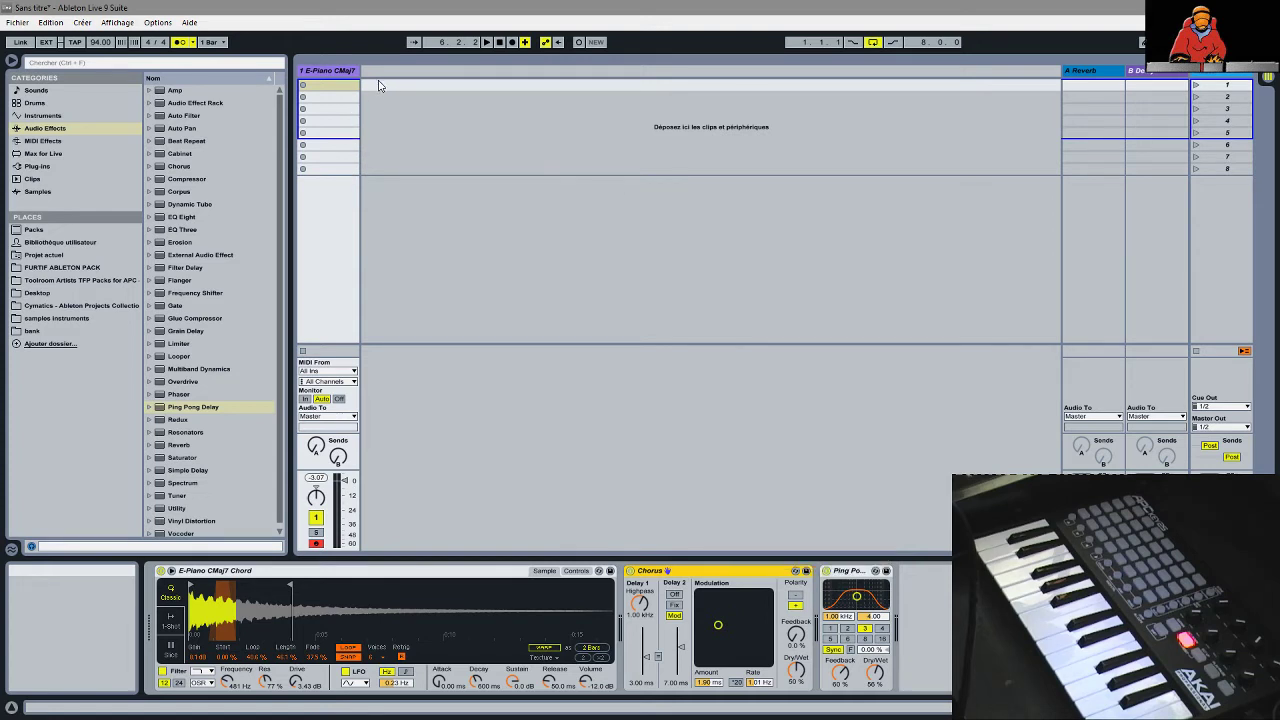
right_click(378, 82)
right_click(372, 86)
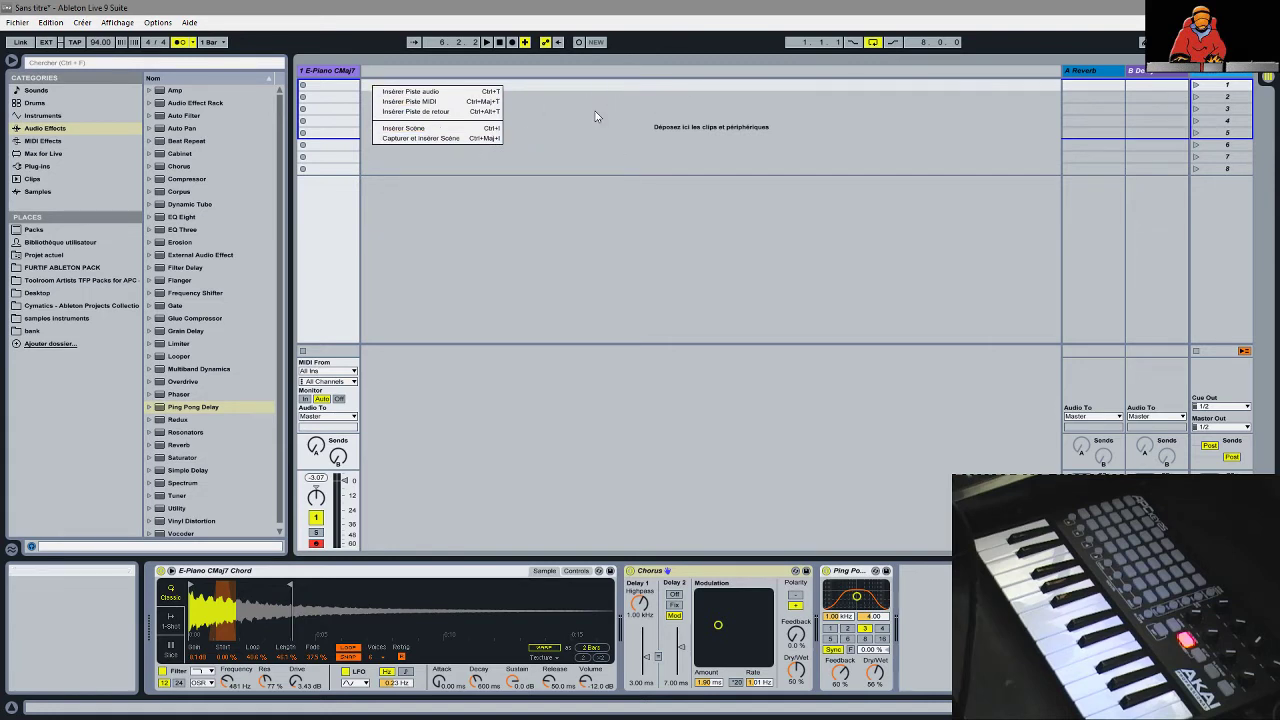
left_click(427, 102)
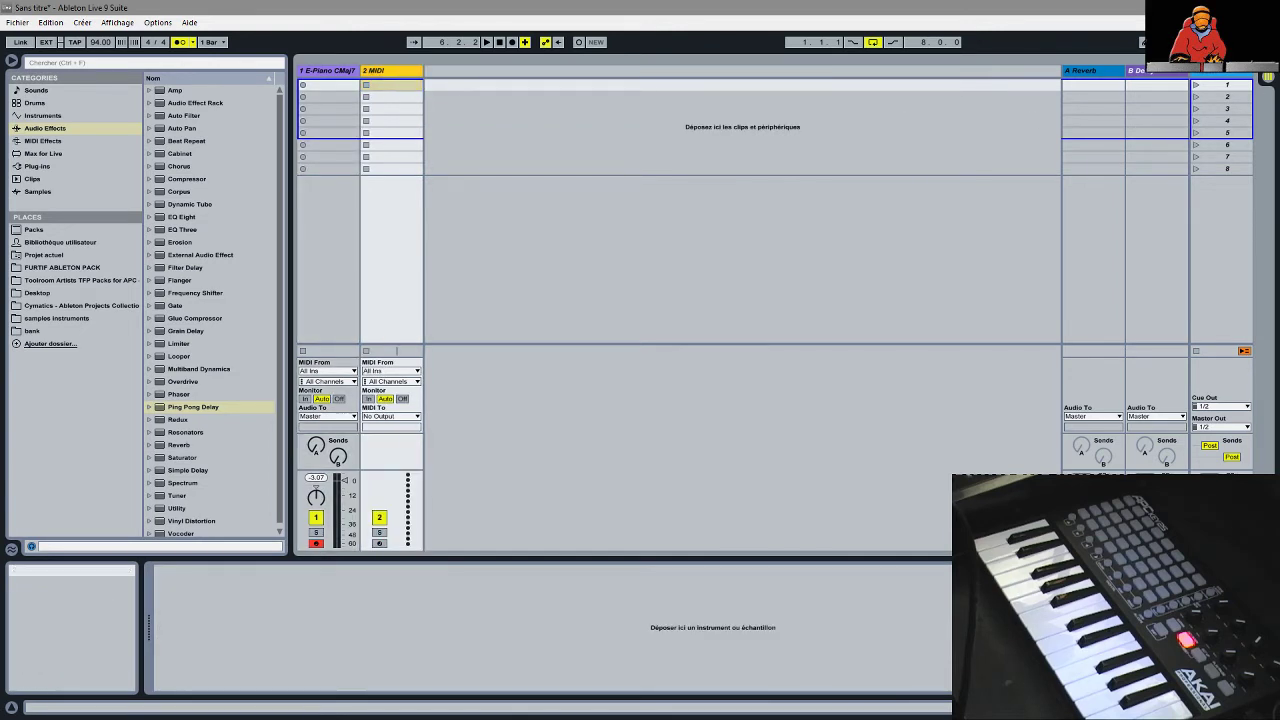
- Switch to the Arrangement view and record about two bars of MIDI notes on the E-Piano track from bar 1
key("Tab")
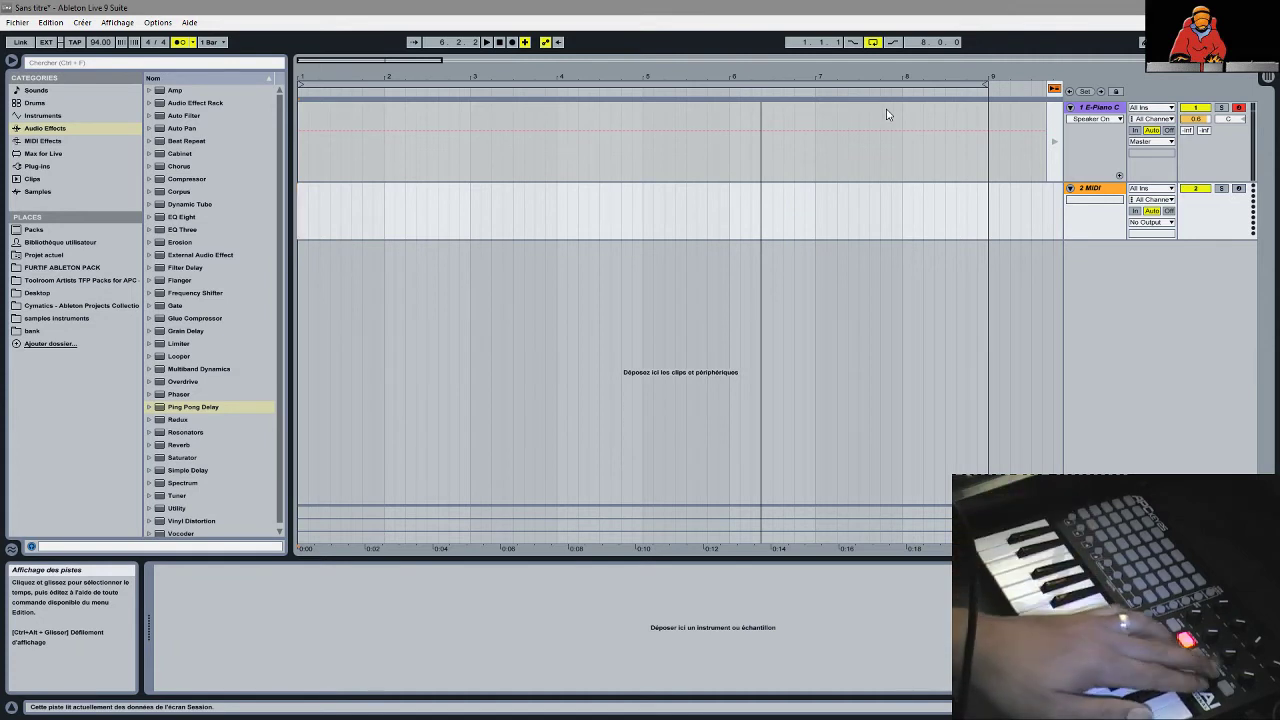
left_click(302, 86)
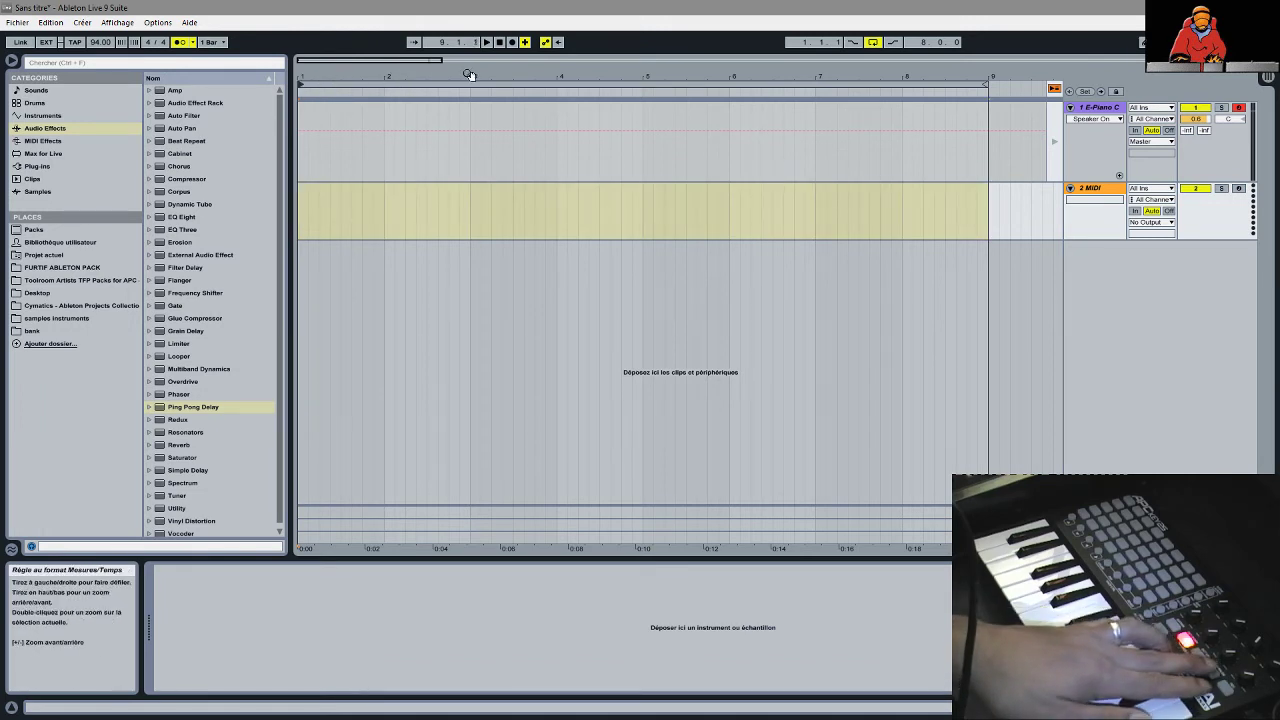
key("F9")
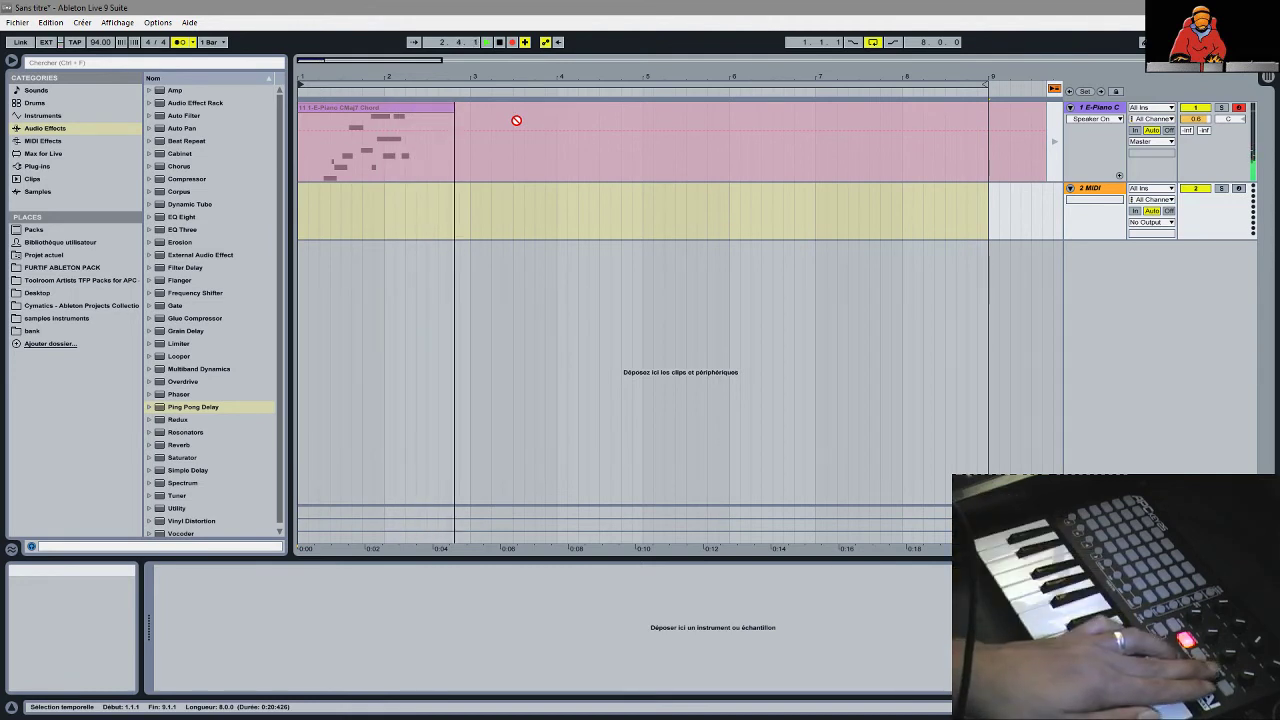
key("space")
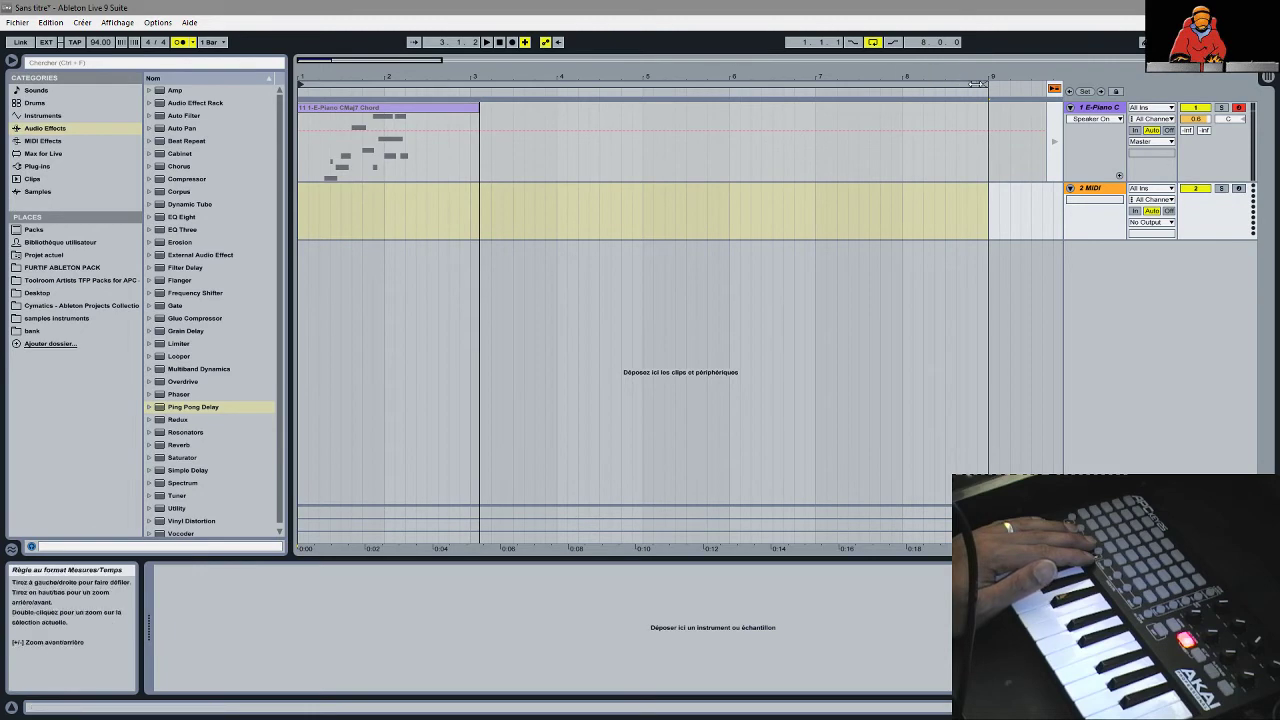
- Zoom the arrangement out until the timeline shows about 57 bars
left_click(456, 214)
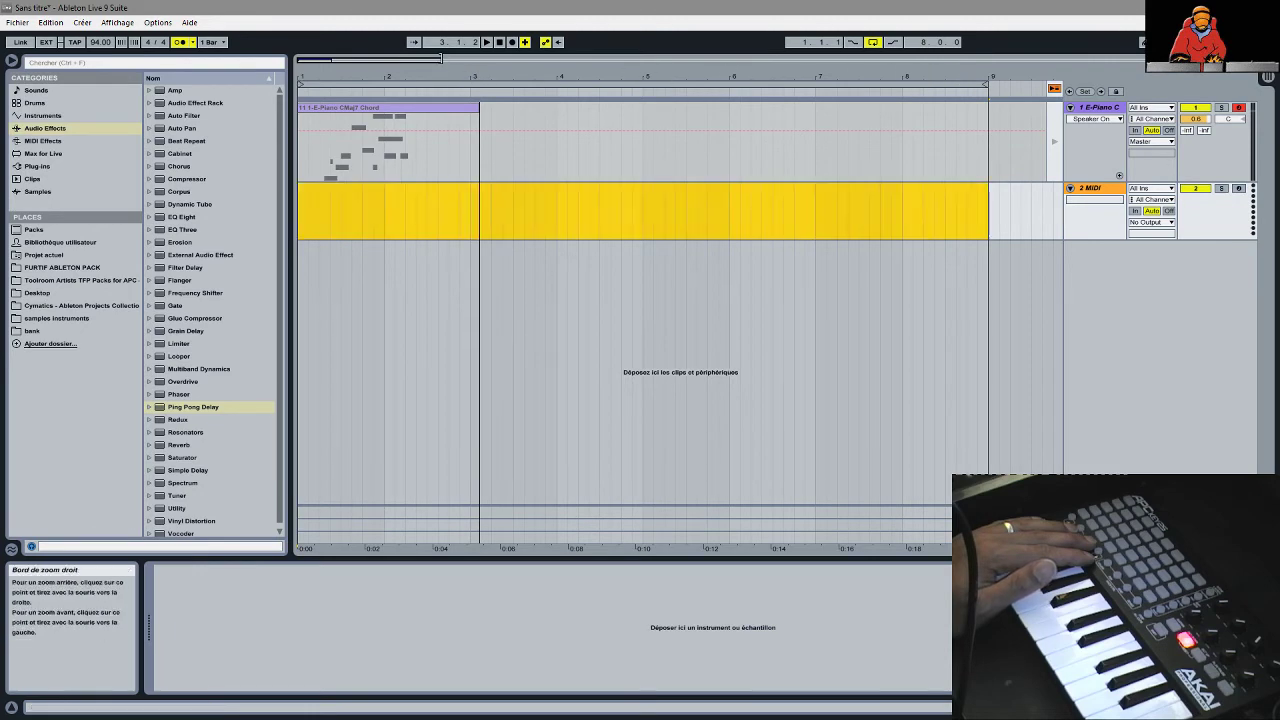
key("minus")
key("minus")
key("minus")
key("minus")
key("minus")
key("minus")
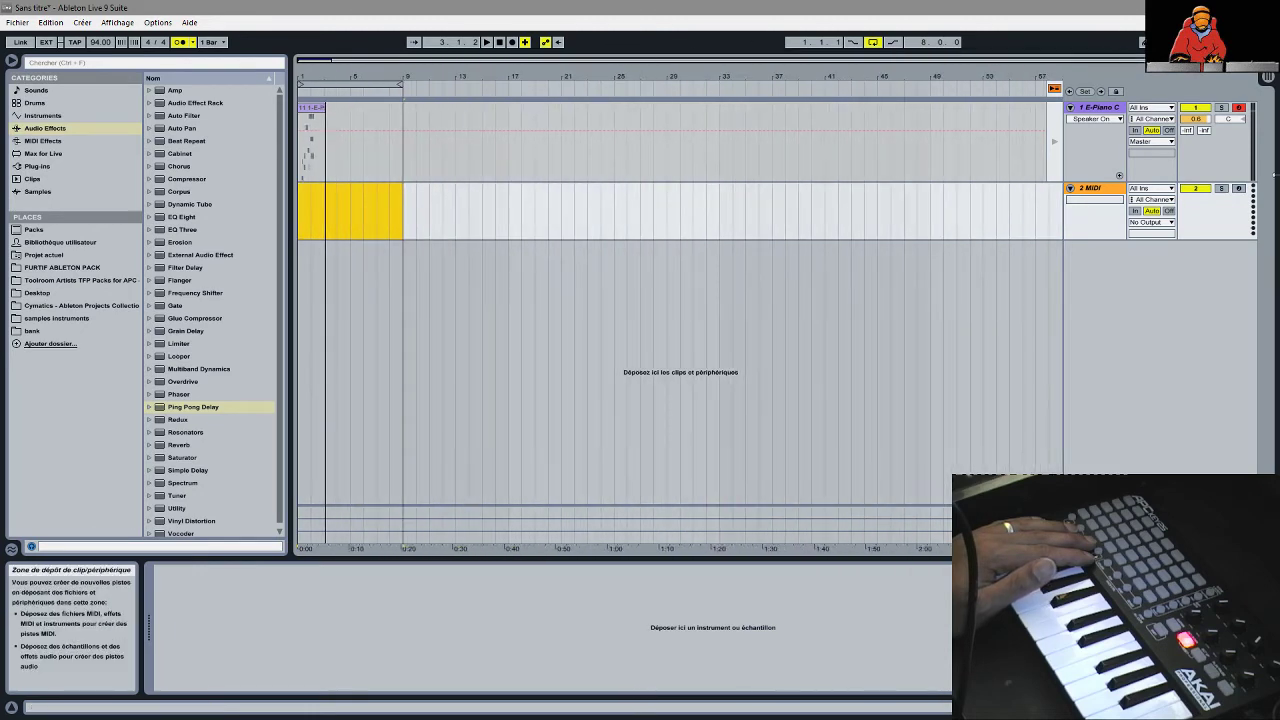
- Cut the recorded MIDI clip out of the E-Piano track in the Arrangement view
left_click(1267, 78)
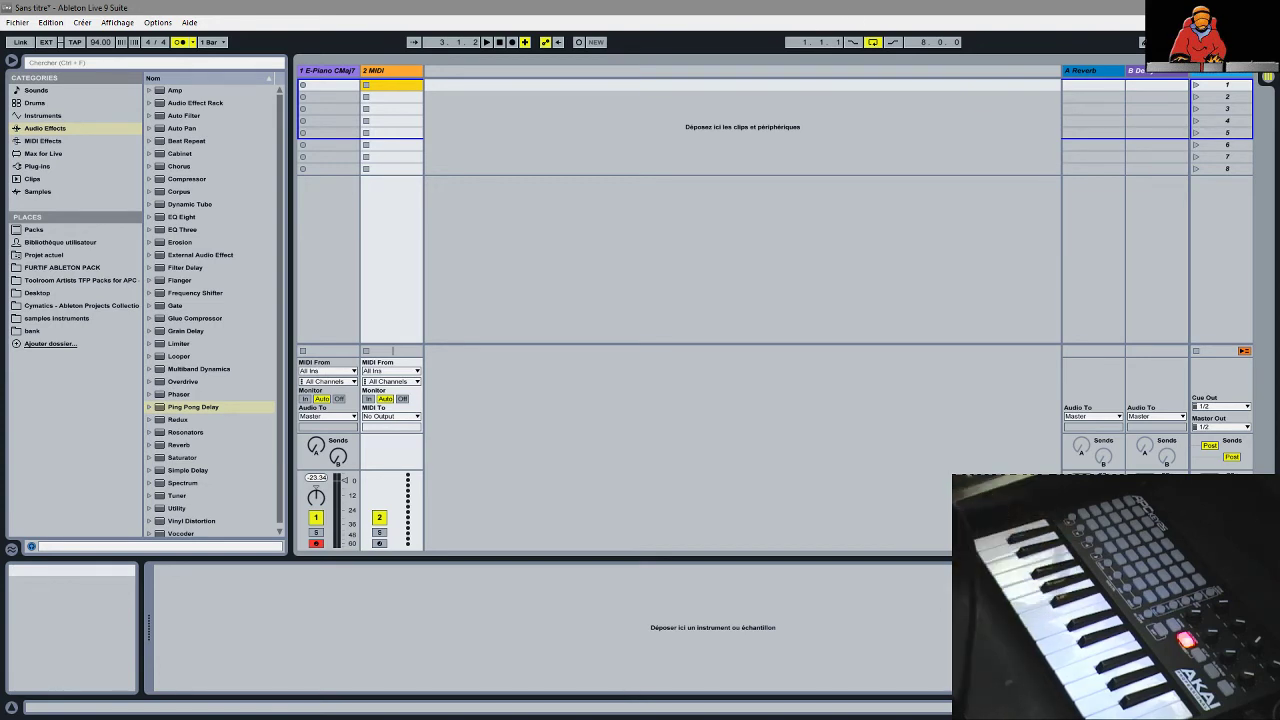
key("Tab")
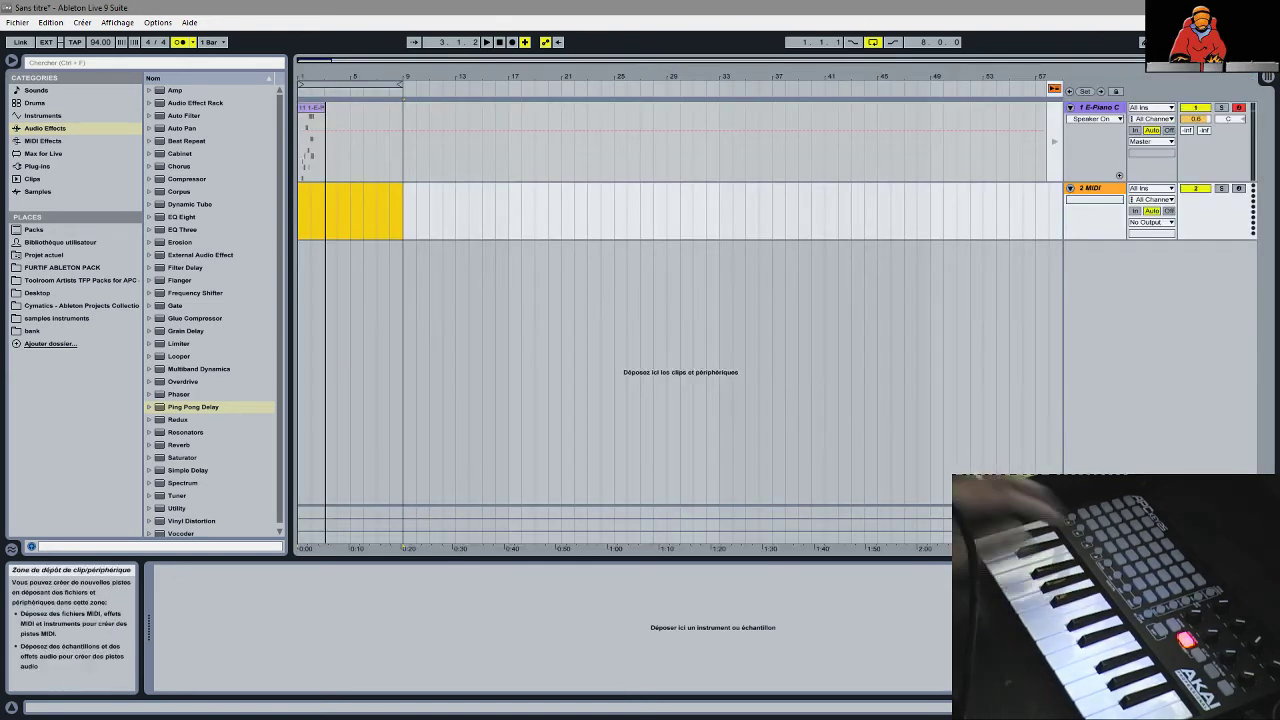
right_click(309, 108)
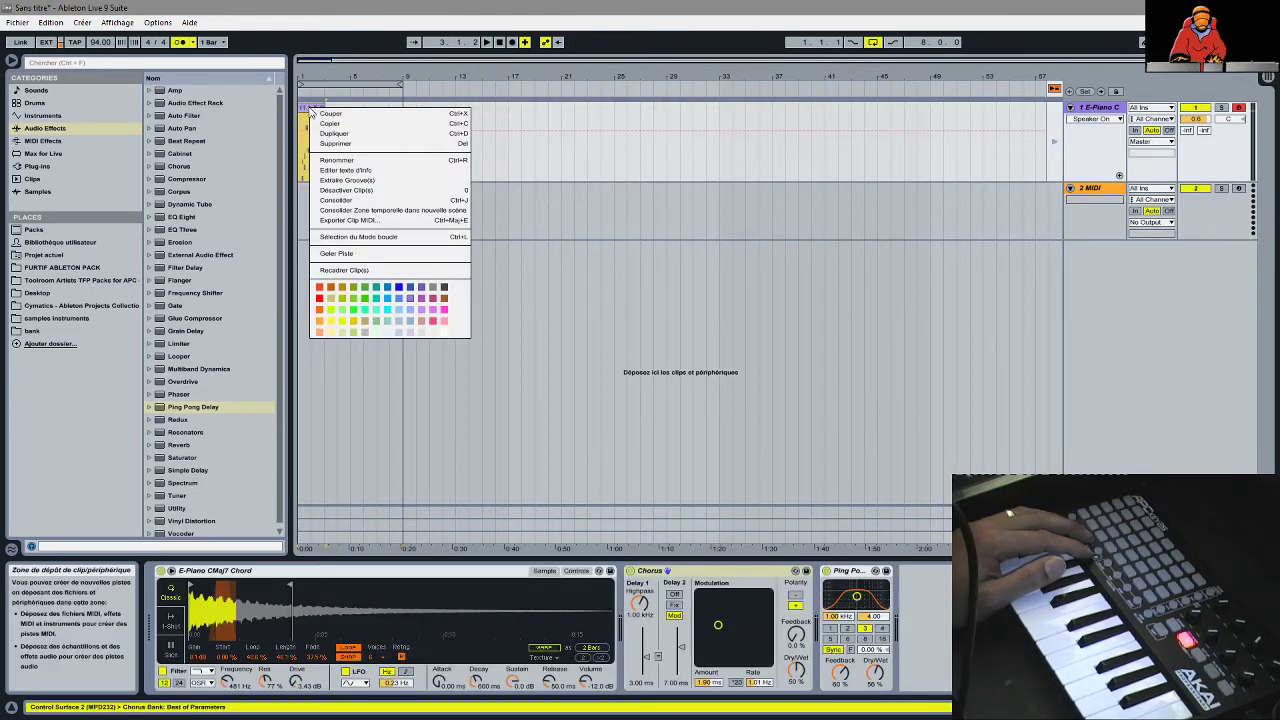
left_click(333, 116)
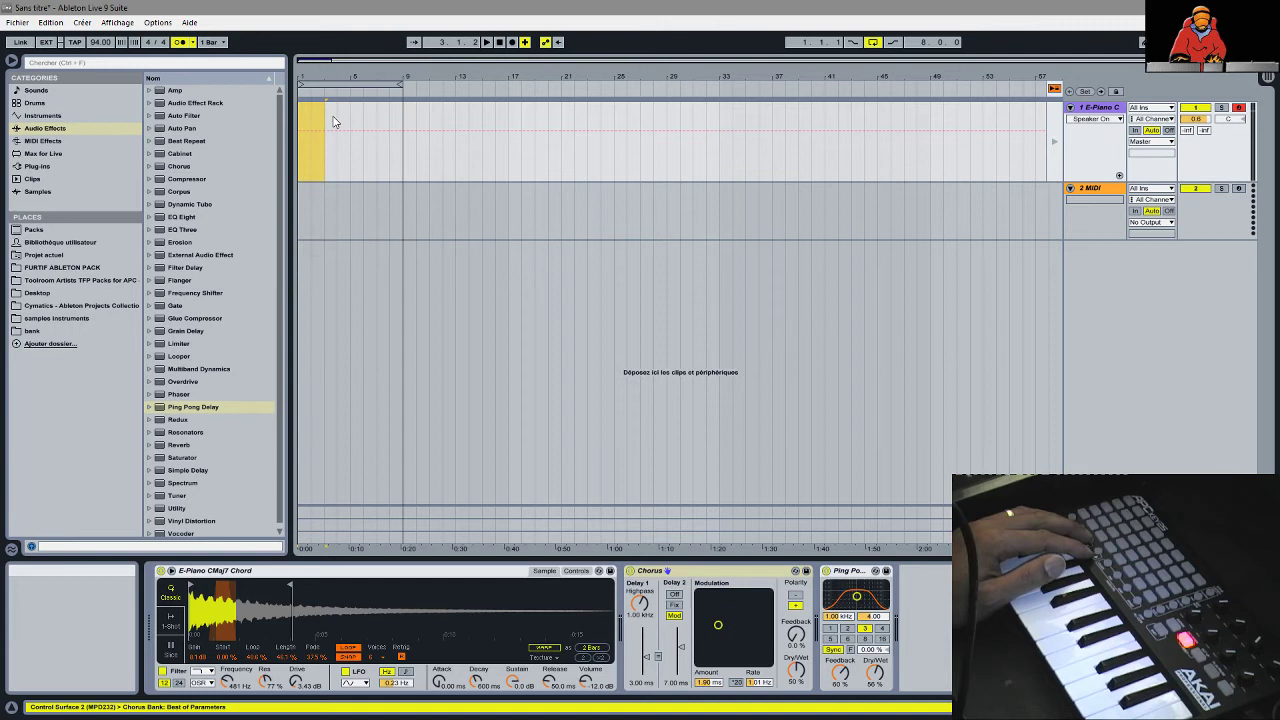
right_click(461, 122)
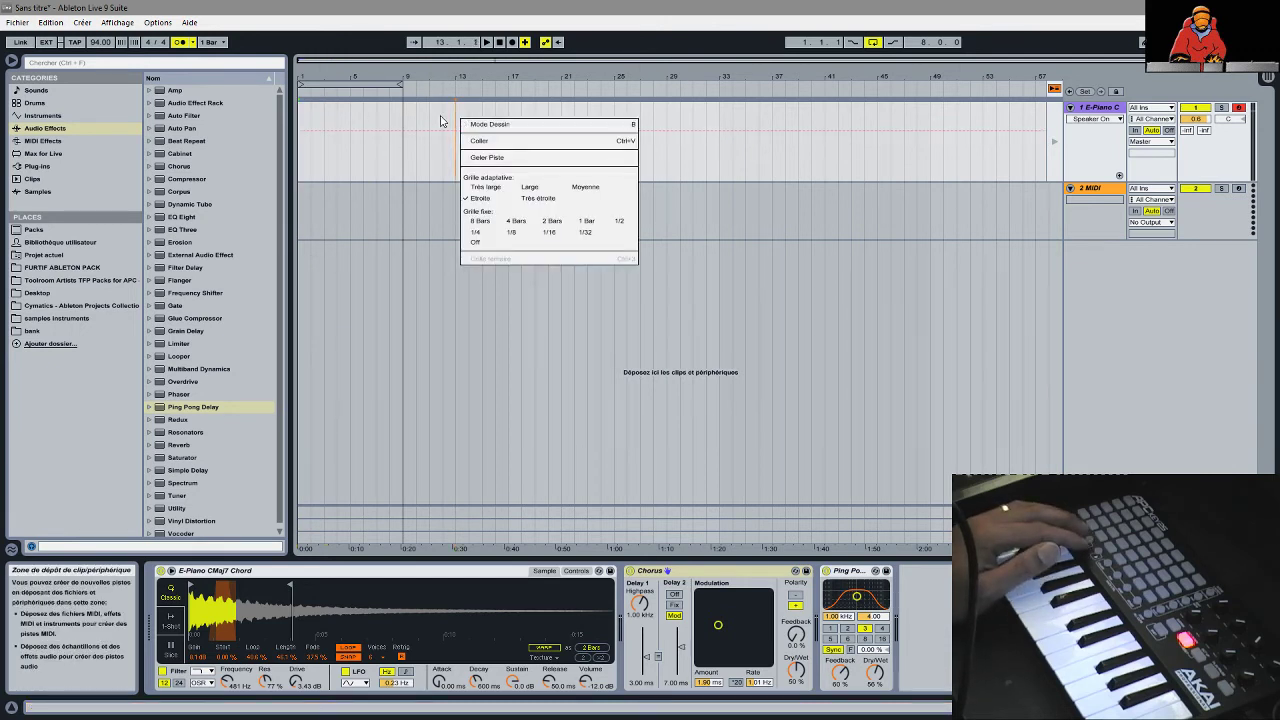
left_click(442, 122)
right_click(444, 122)
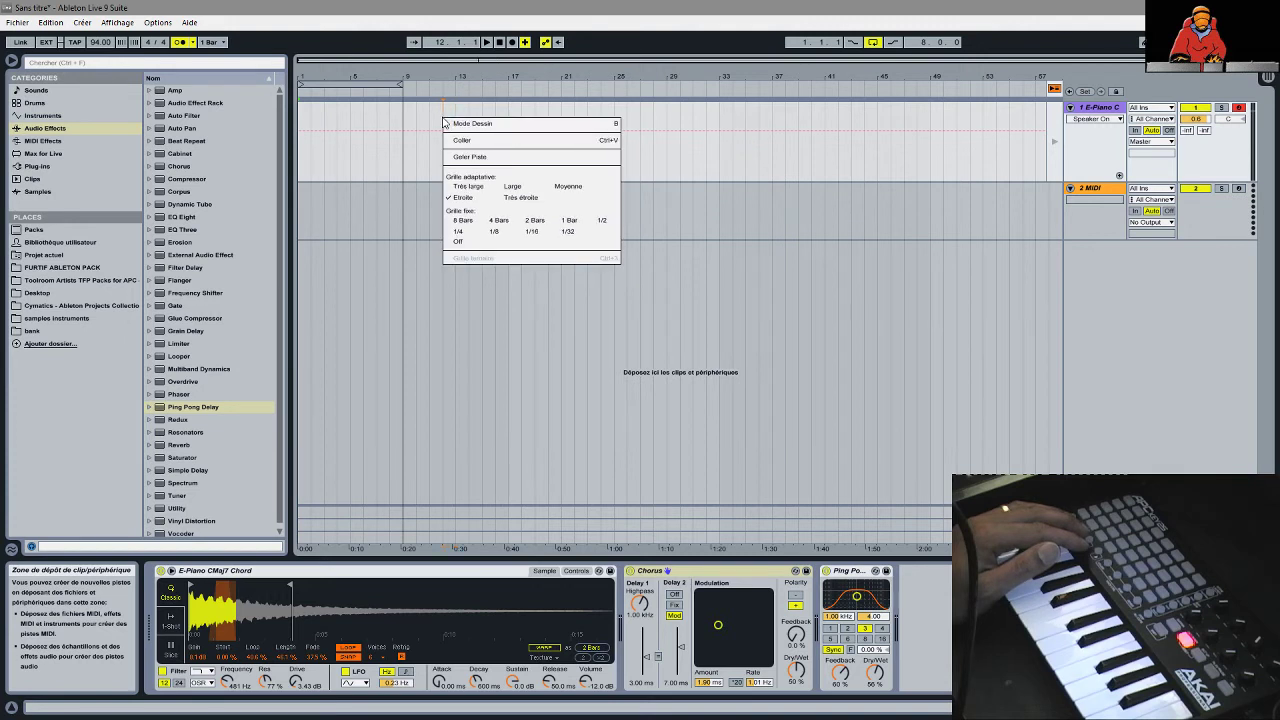
left_click(376, 122)
- Cut the Chorus and Ping Pong Delay effects and the E-Piano CMaj7 Chord instrument from the first track
right_click(437, 572)
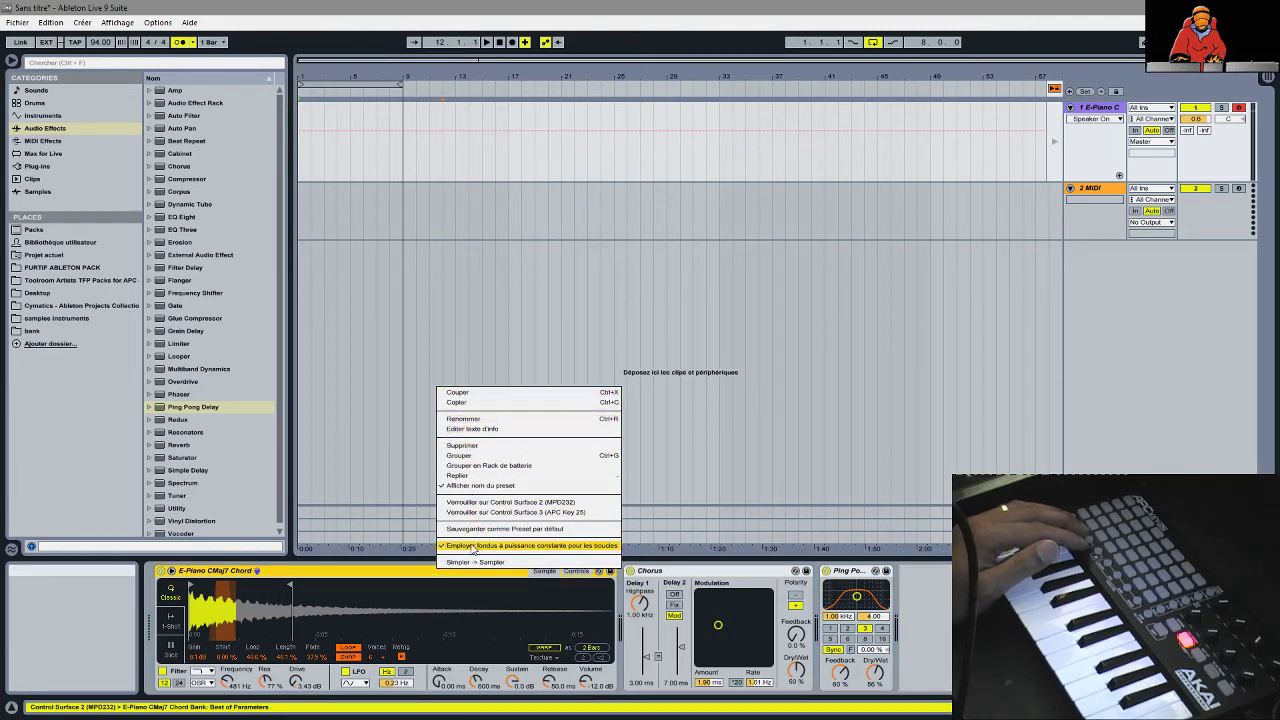
right_click(746, 570)
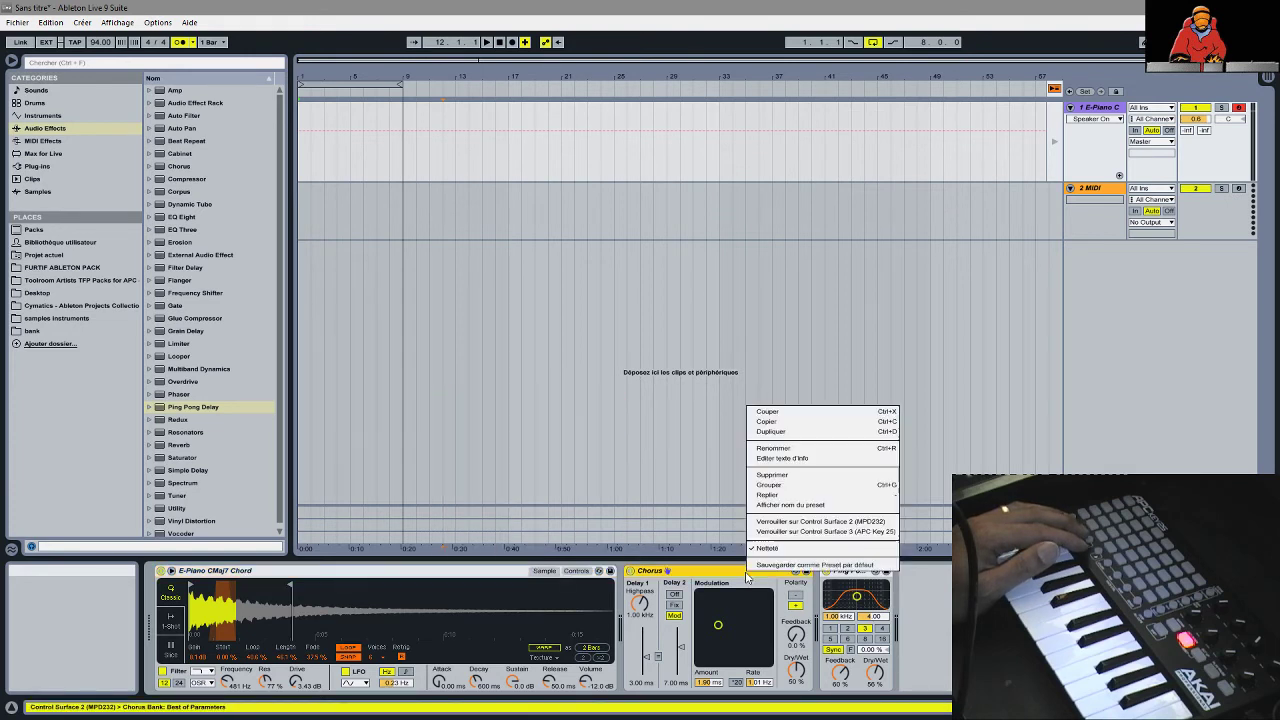
left_click(775, 416)
right_click(651, 571)
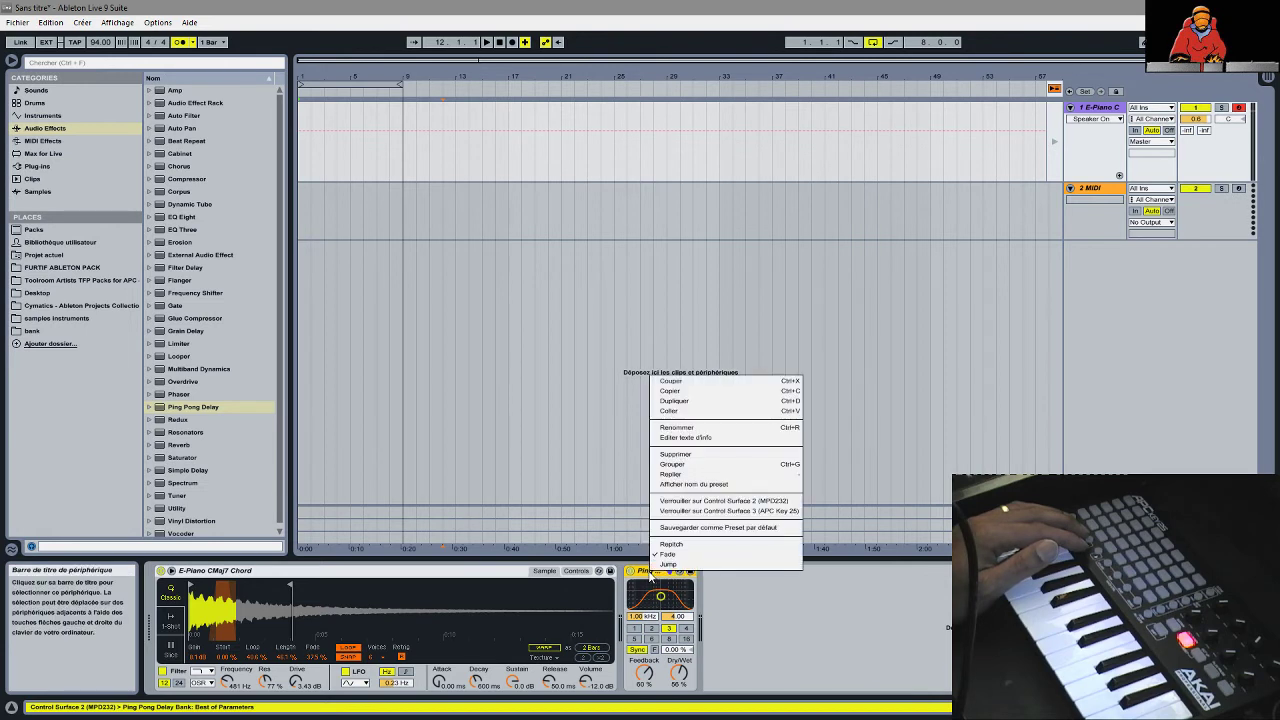
left_click(676, 384)
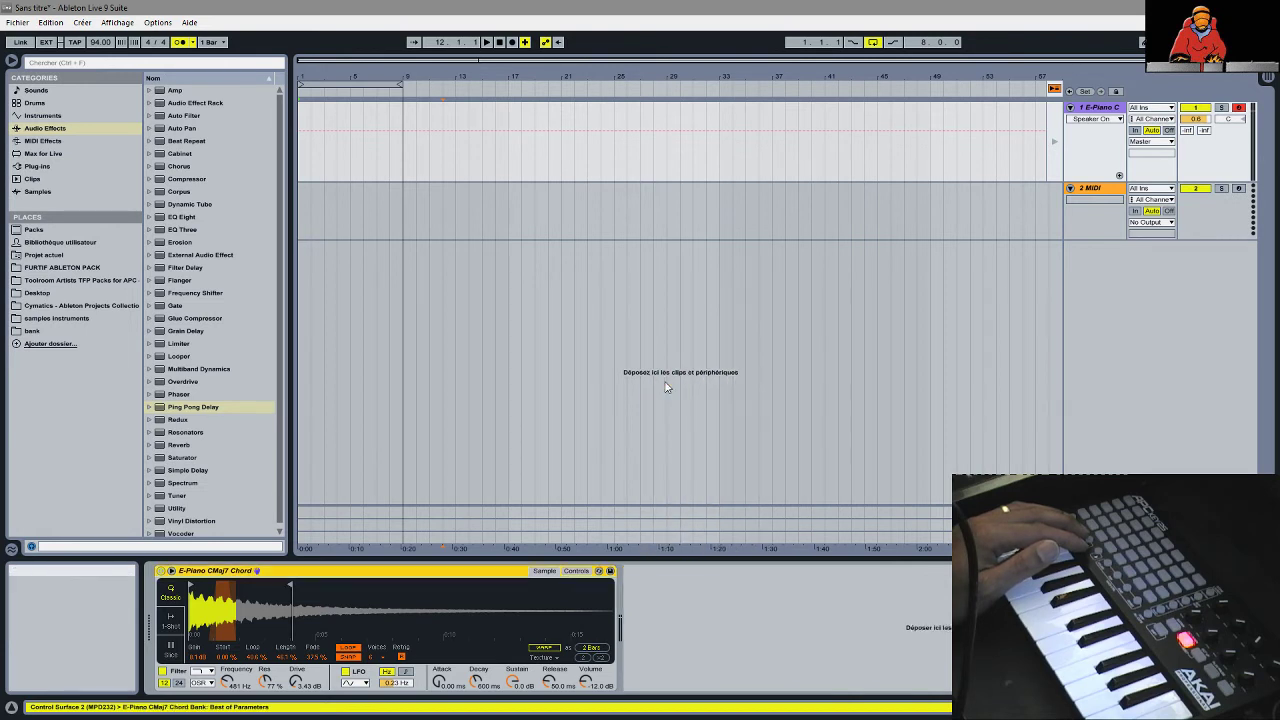
right_click(327, 573)
left_click(346, 386)
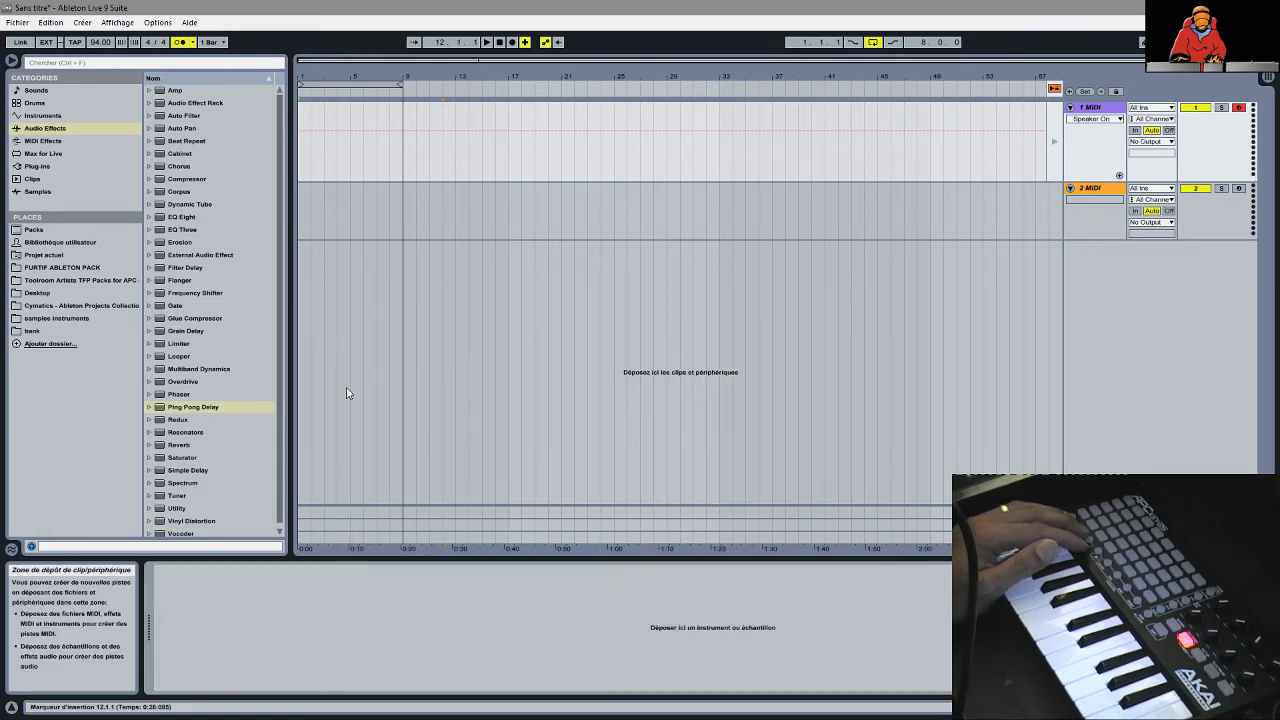
- Look through the Audio Effects, MIDI Effects and Max for Live categories in the browser
left_click(55, 145)
left_click(46, 130)
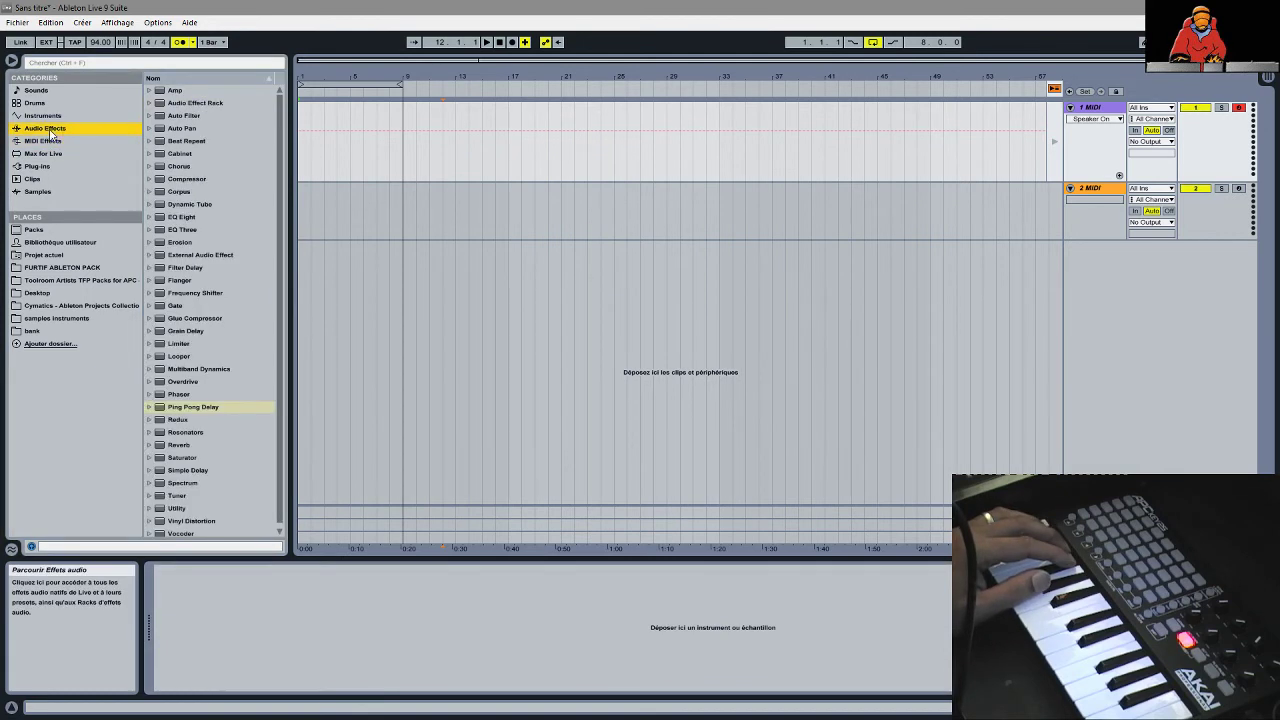
left_click(46, 142)
left_click(44, 154)
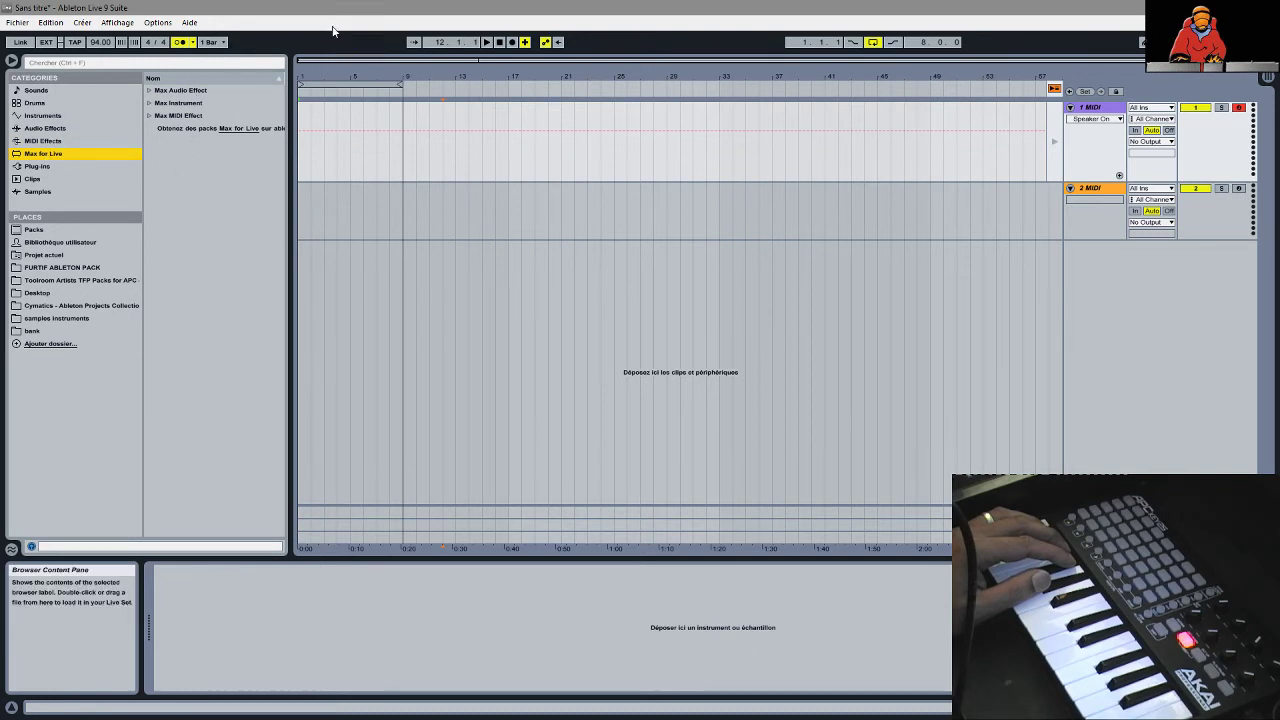
- Load the Hybrid_x64 plug-in from the Air Music Tech folder onto the first MIDI track and close its window
left_click(27, 168)
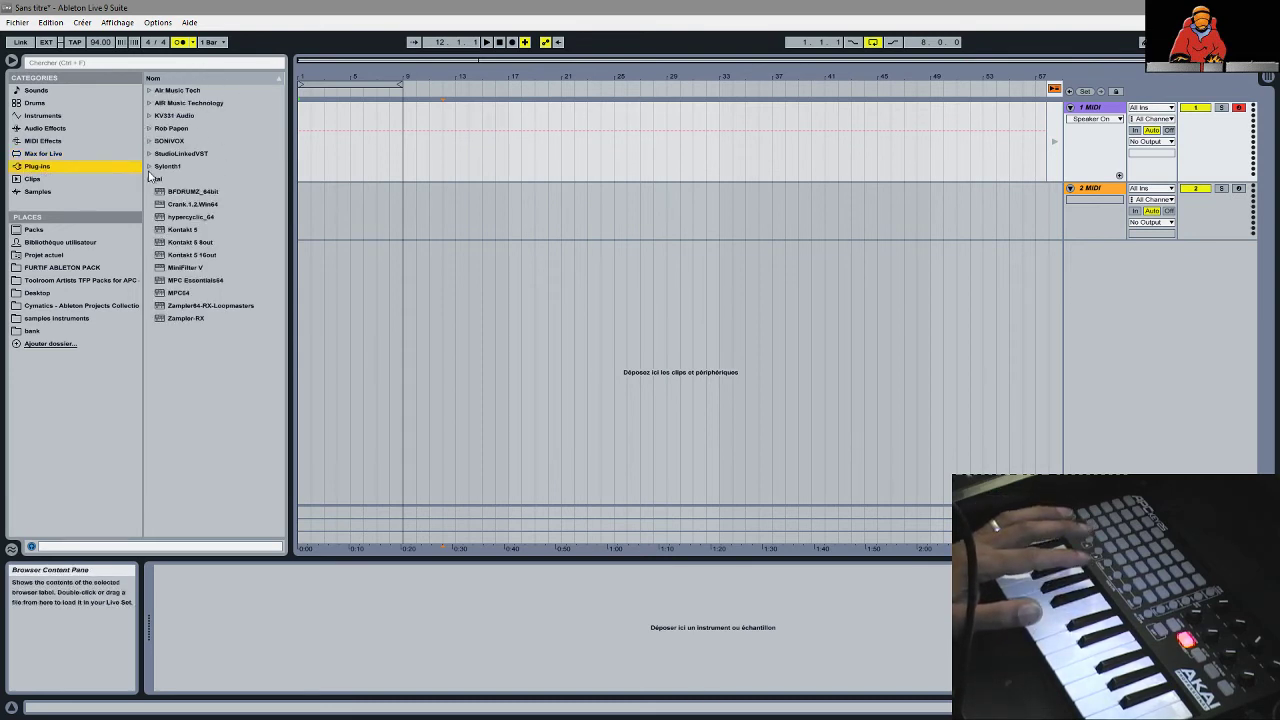
left_click(149, 91)
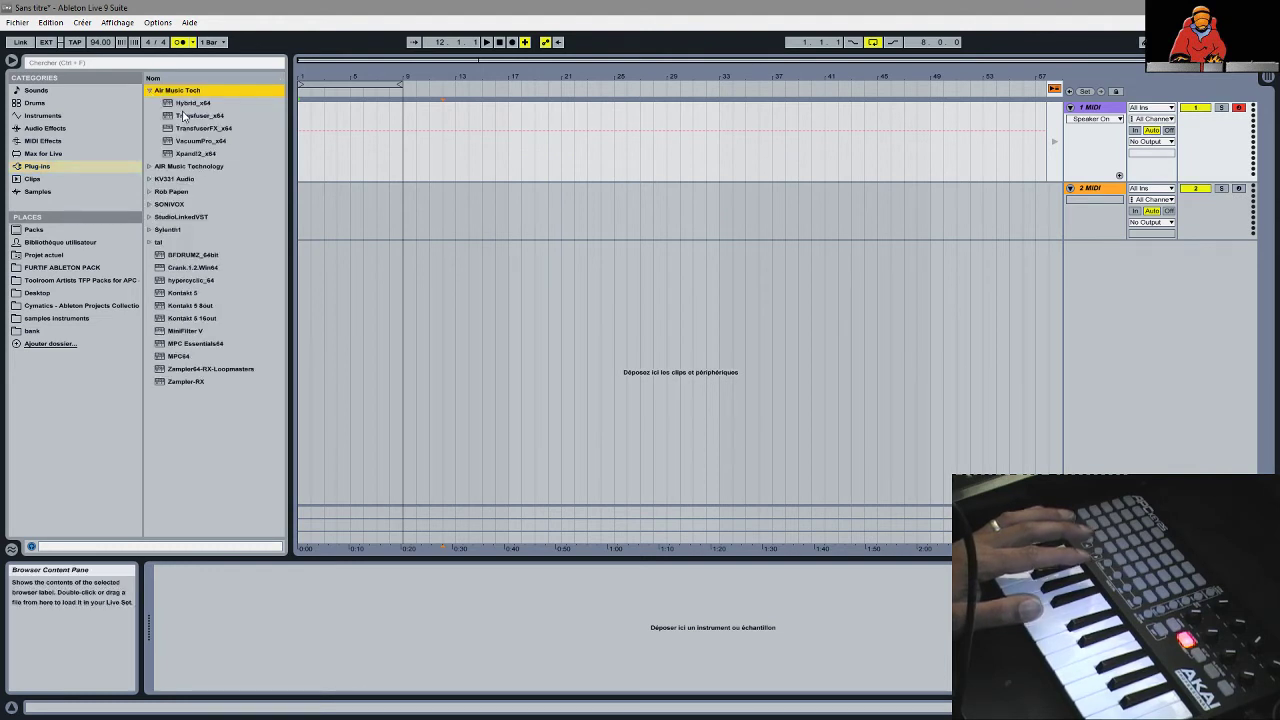
left_click(184, 104)
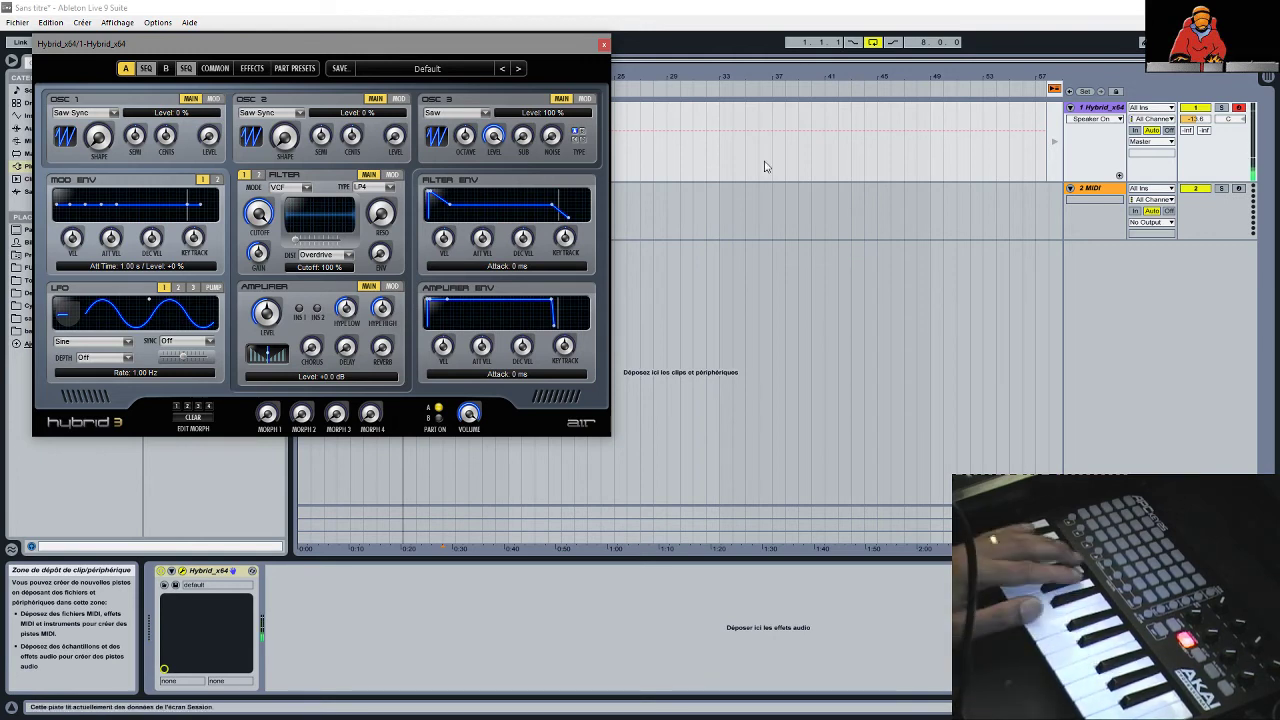
left_click(603, 46)
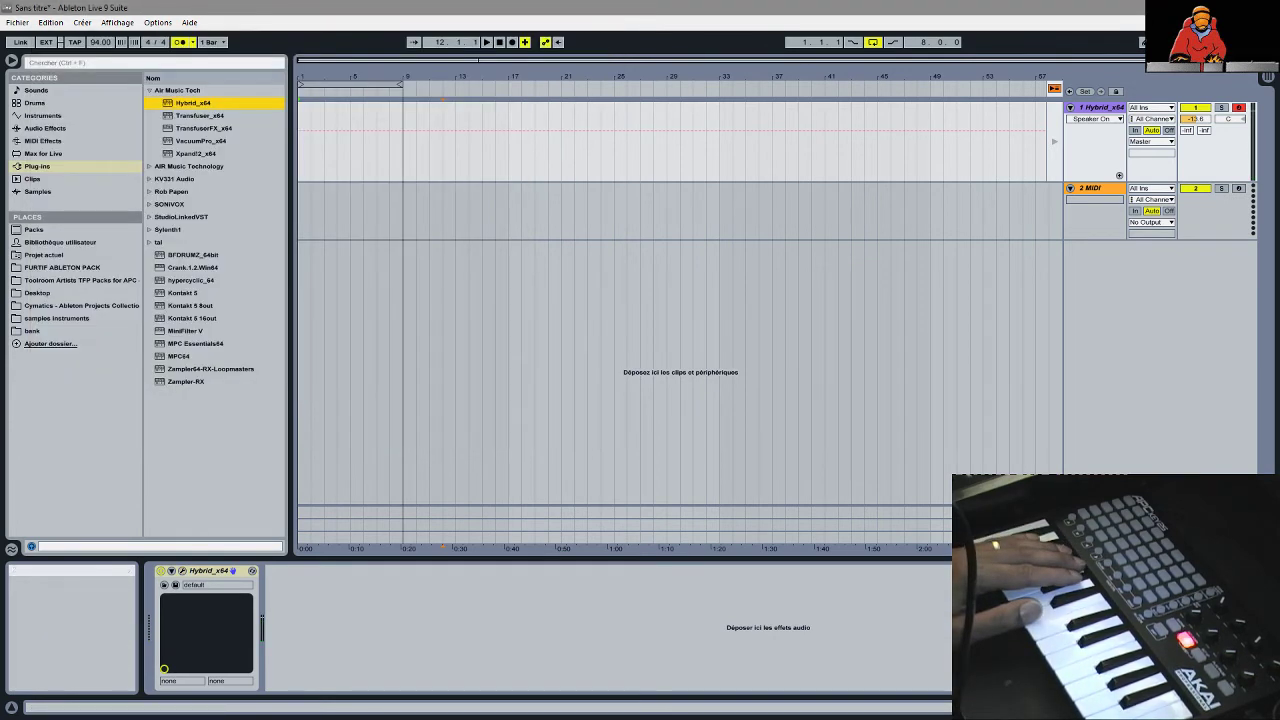
left_click(149, 91)
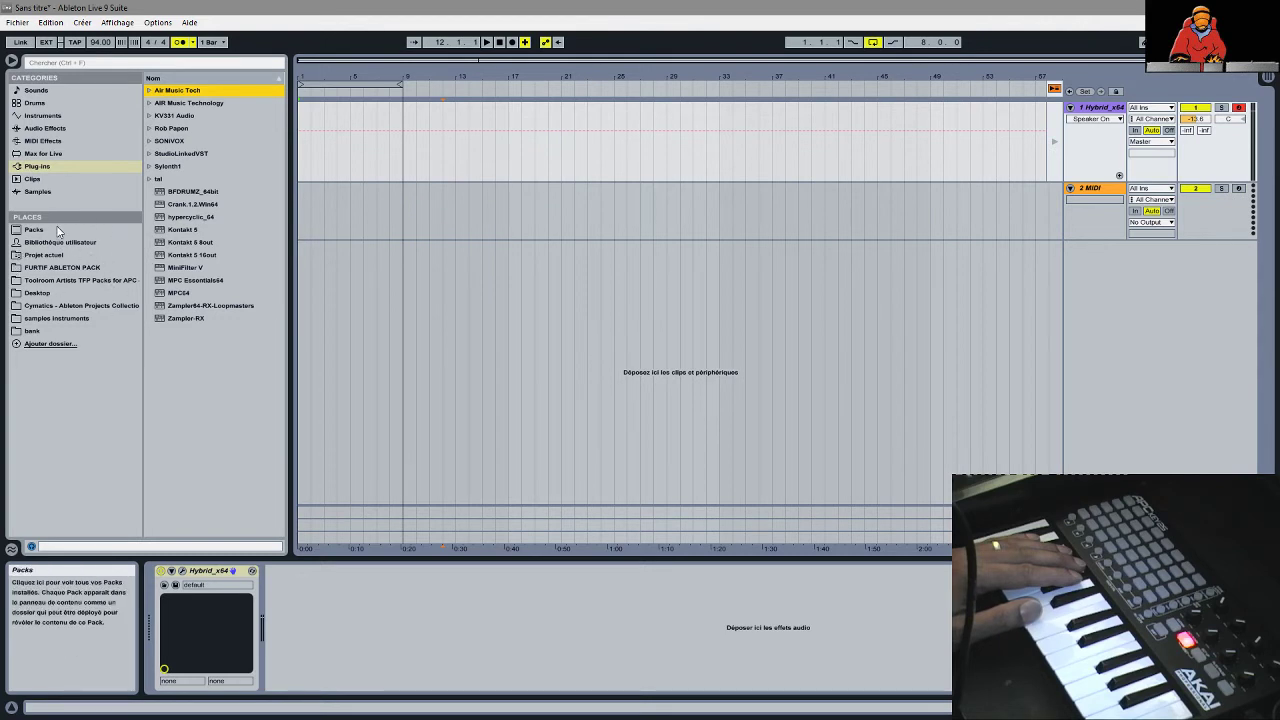
- Look through the installed packs, user library, current project and added sample folders in the browser's places
left_click(123, 228)
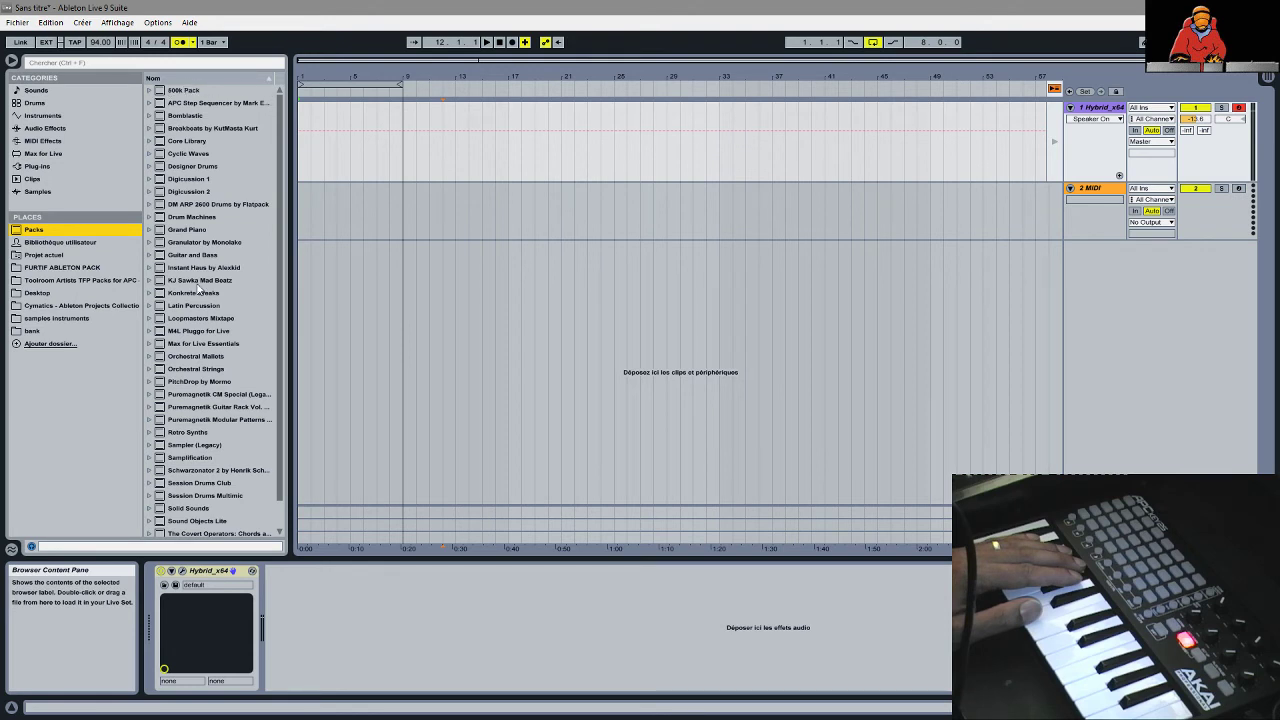
left_click(77, 243)
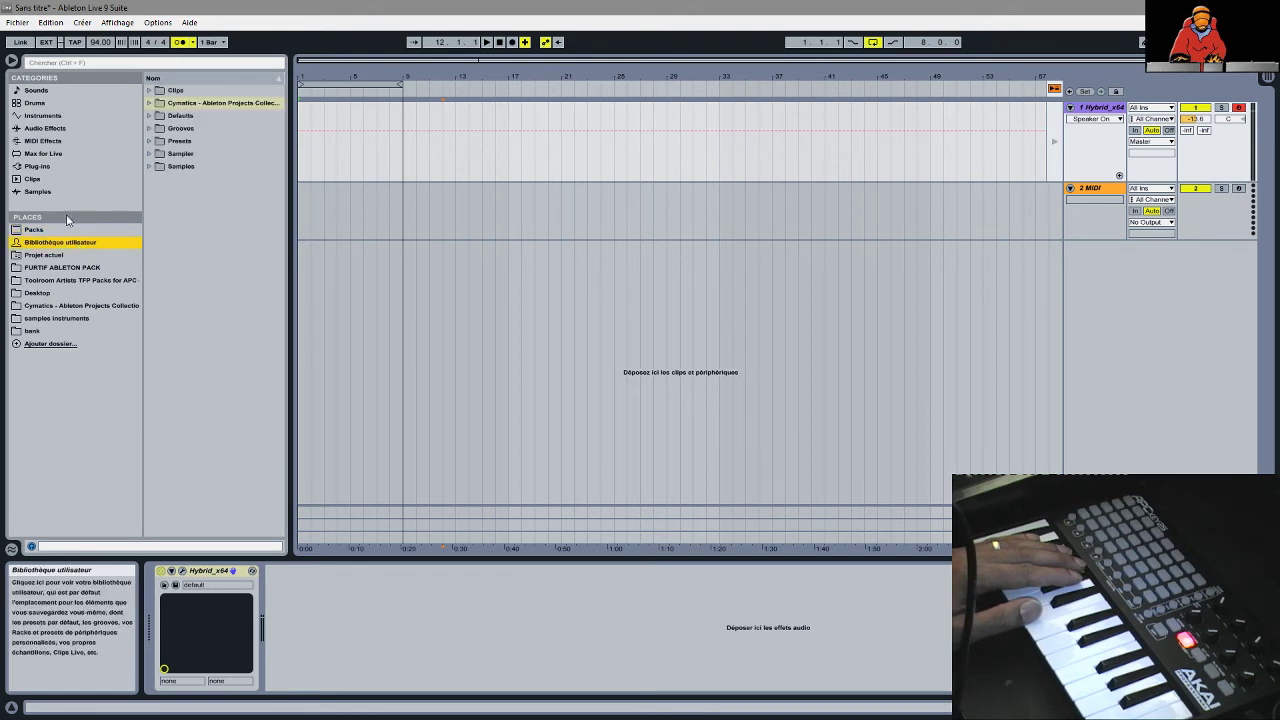
left_click(48, 256)
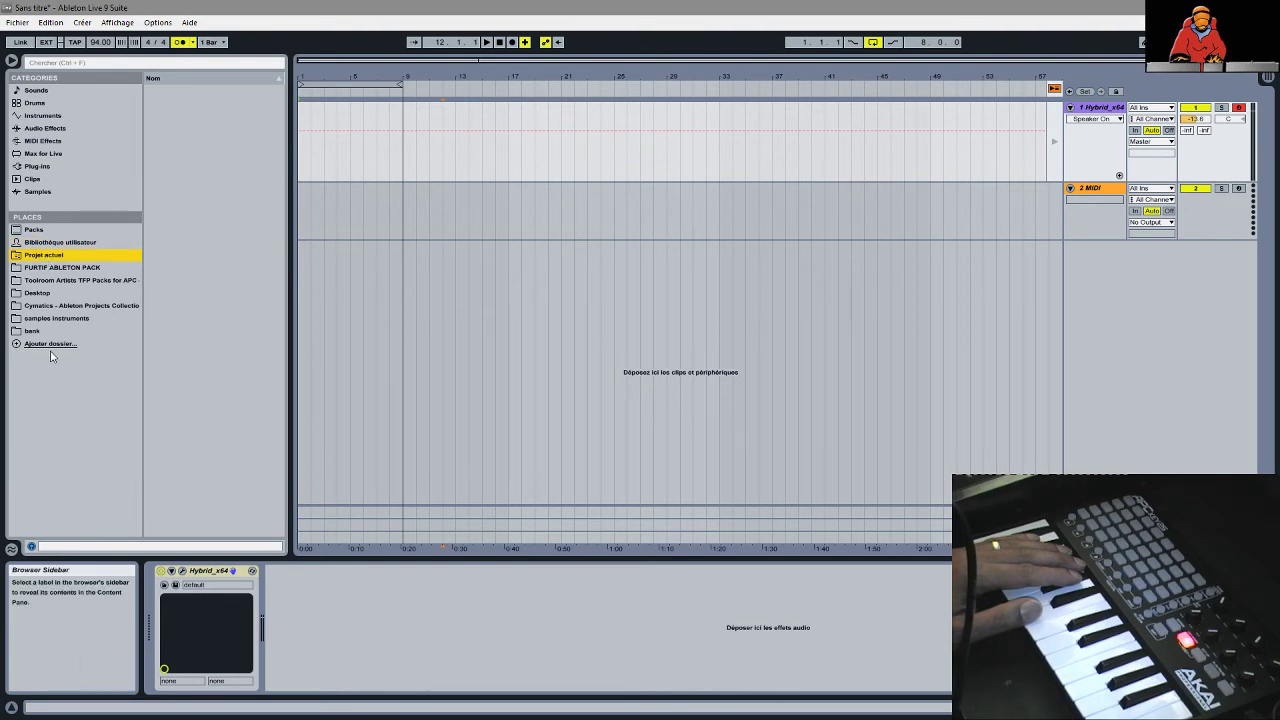
left_click(40, 281)
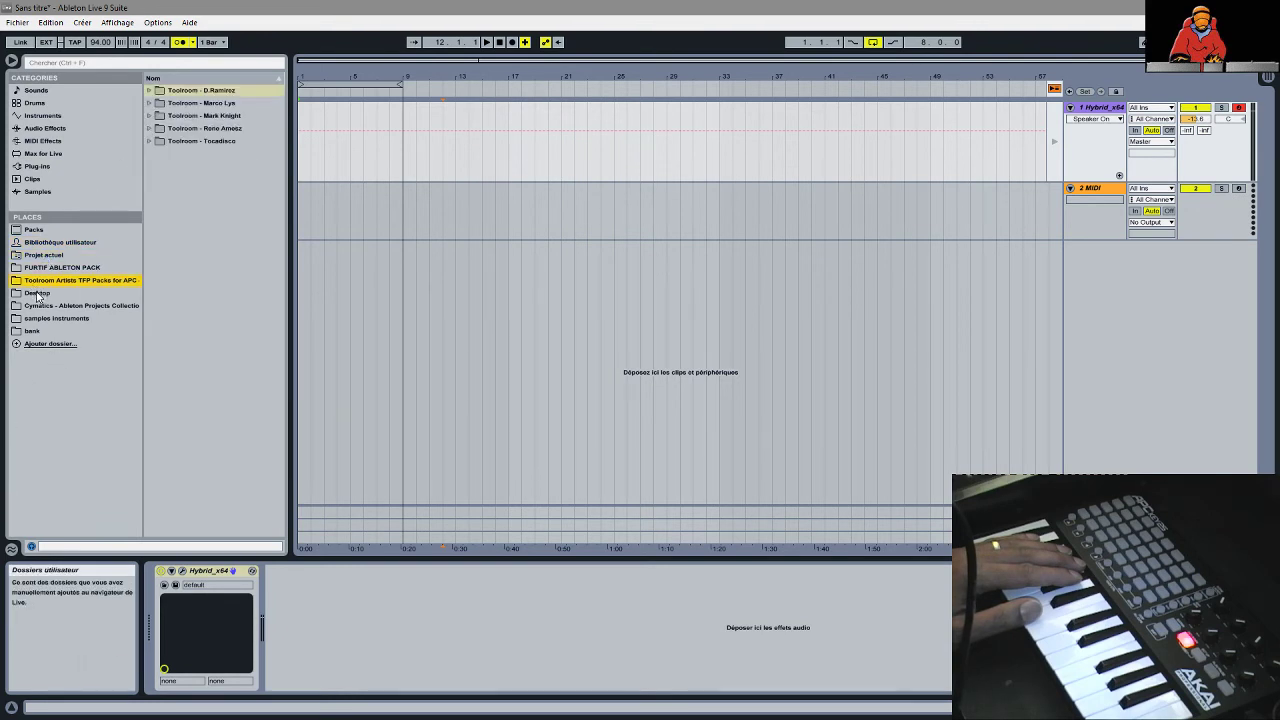
left_click(37, 293)
left_click(38, 306)
left_click(40, 318)
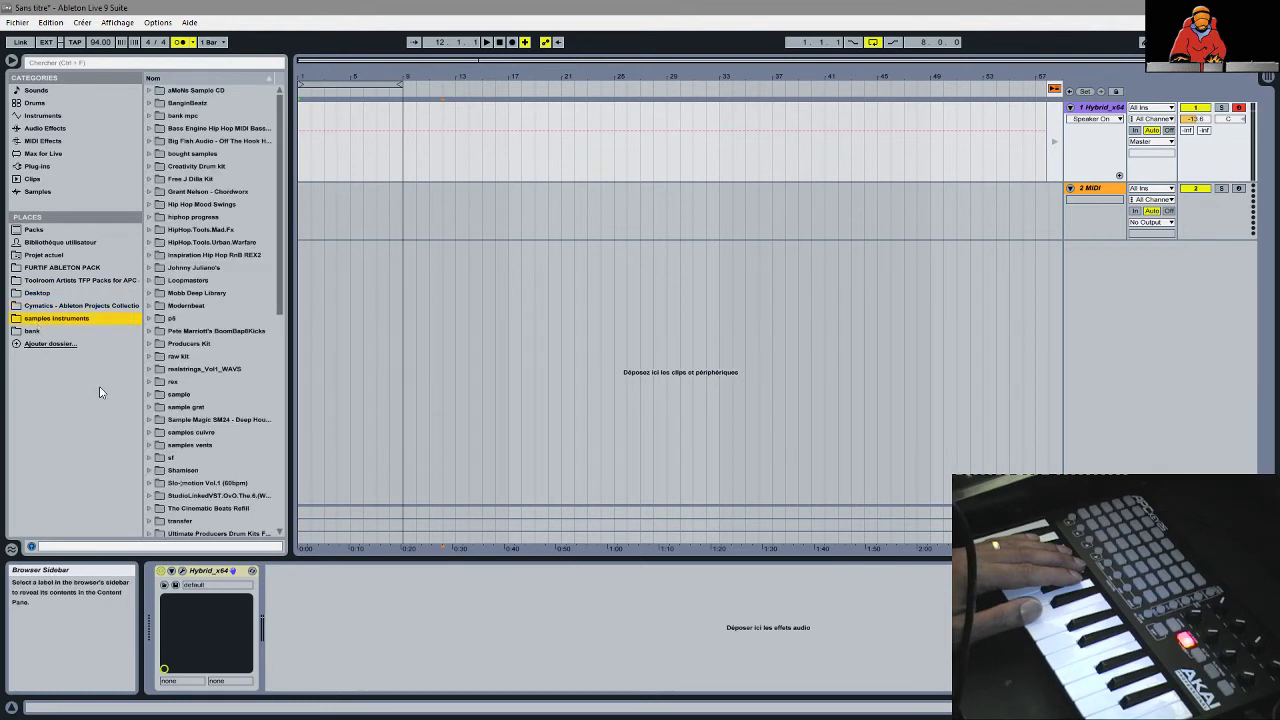
- Cut the Hybrid_x64 plug-in from the first track and view the dialog for adding a folder to the browser
right_click(228, 576)
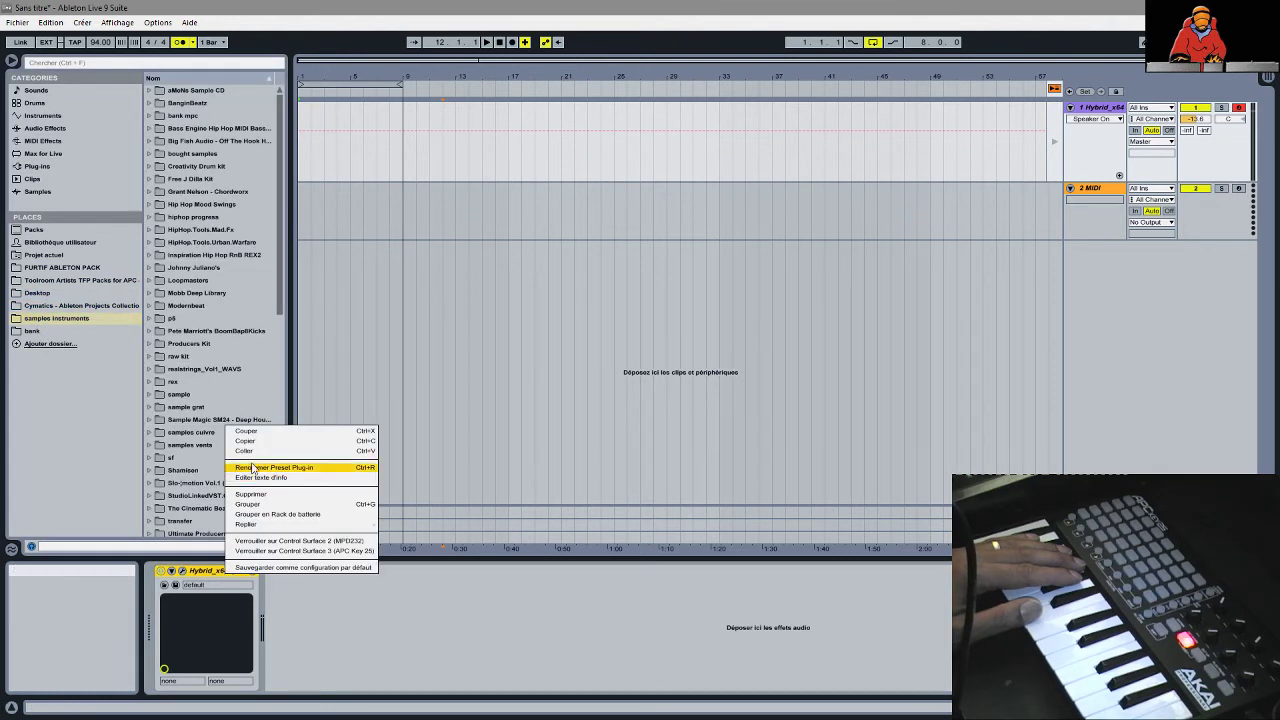
left_click(248, 431)
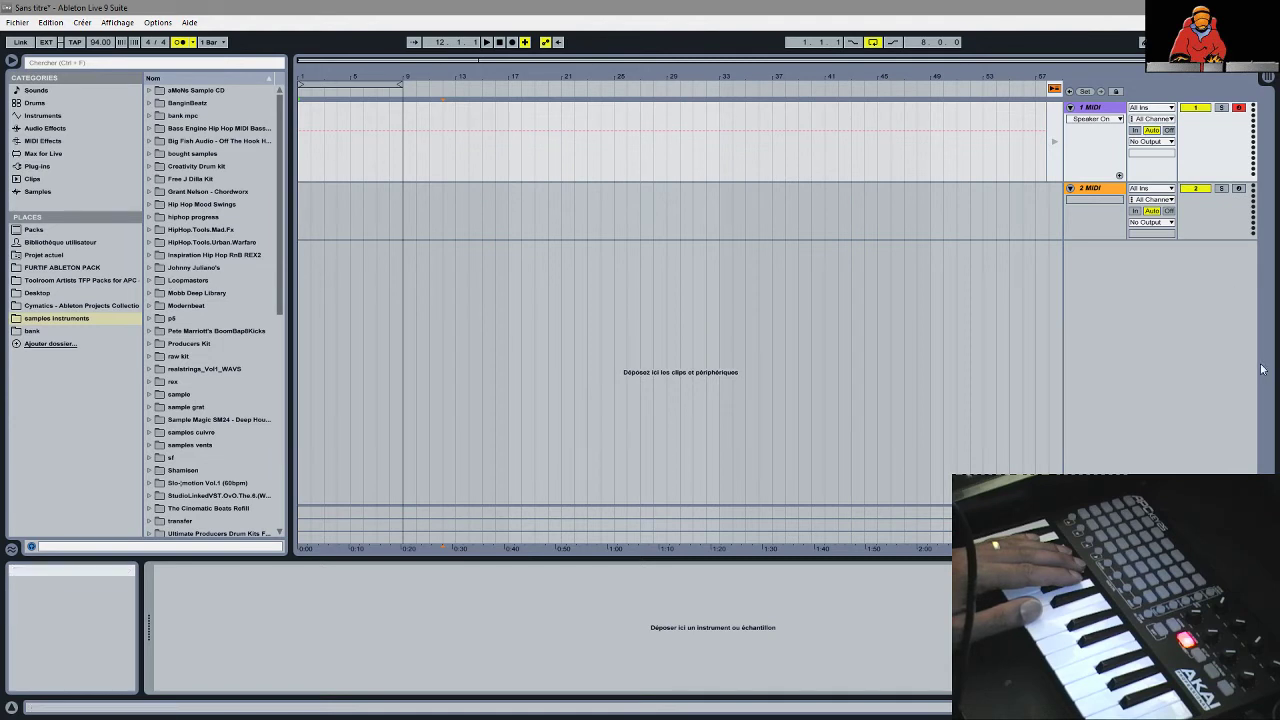
left_click(40, 344)
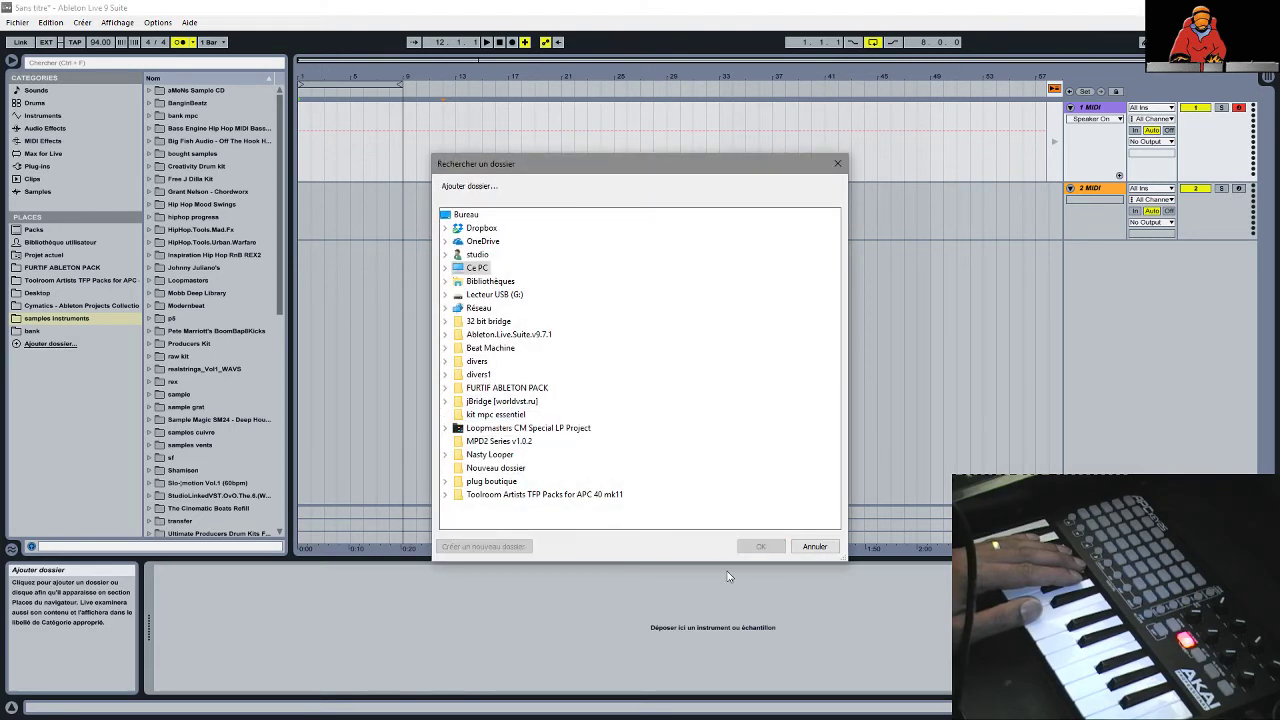
left_click(814, 547)
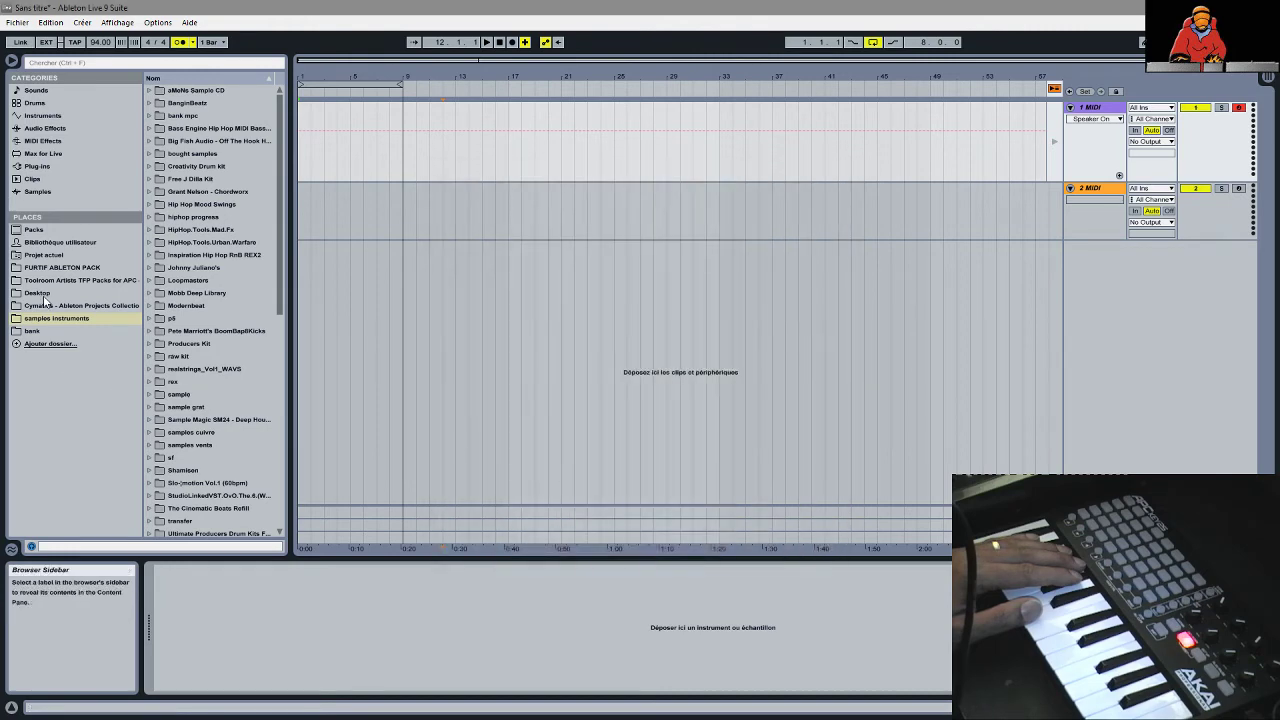
- Try out the Jupiter 8.adv preset from FURTIF ABLETON PACK on the first MIDI track and cut it again
left_click(68, 268)
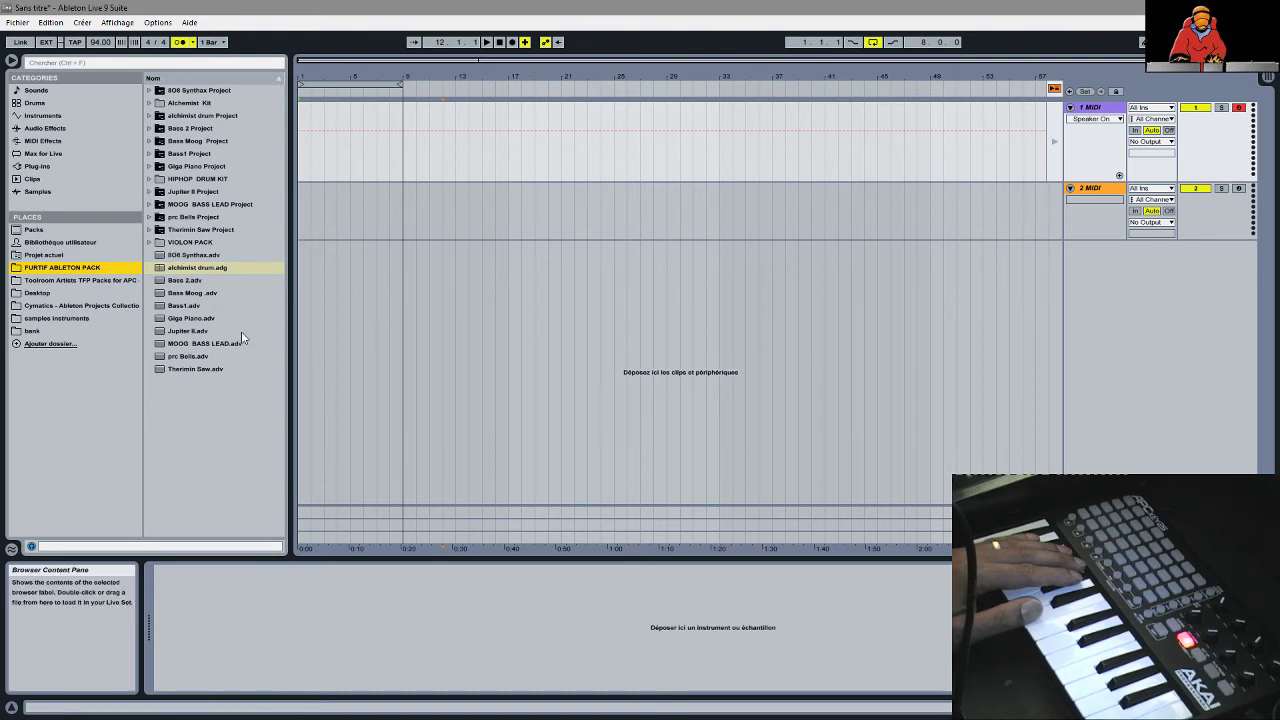
double_click(189, 331)
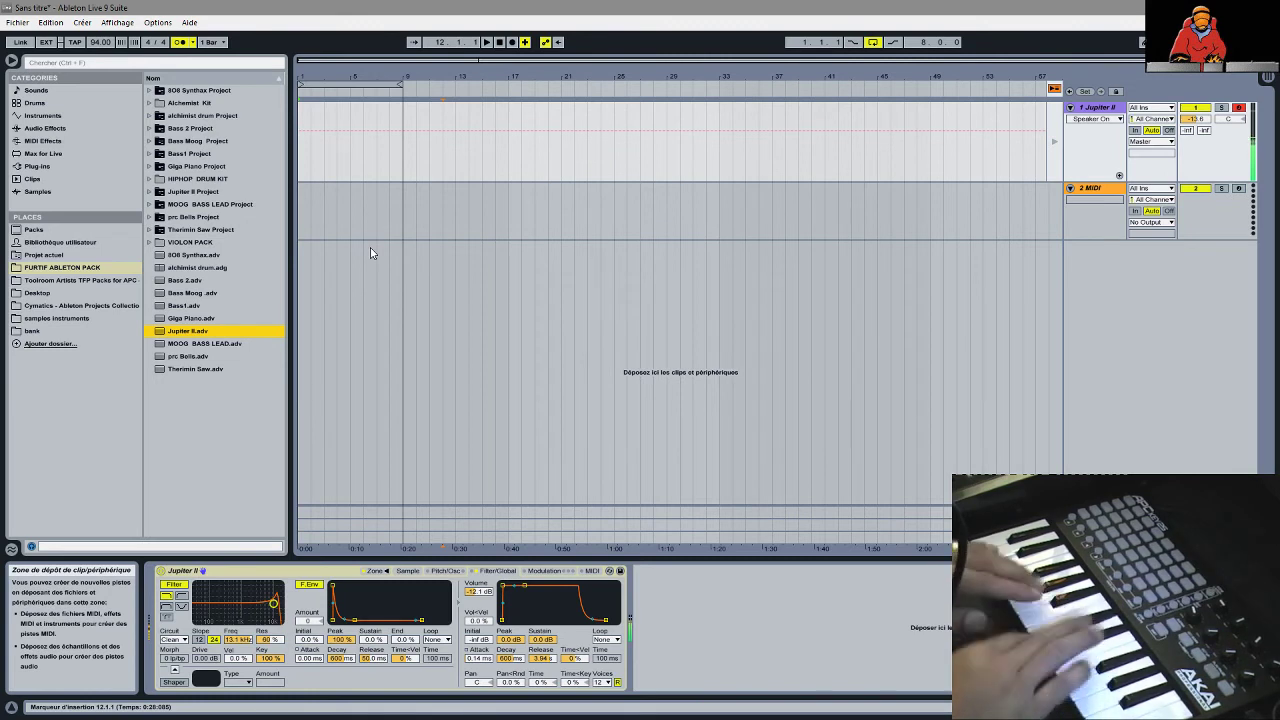
right_click(300, 548)
left_click(343, 390)
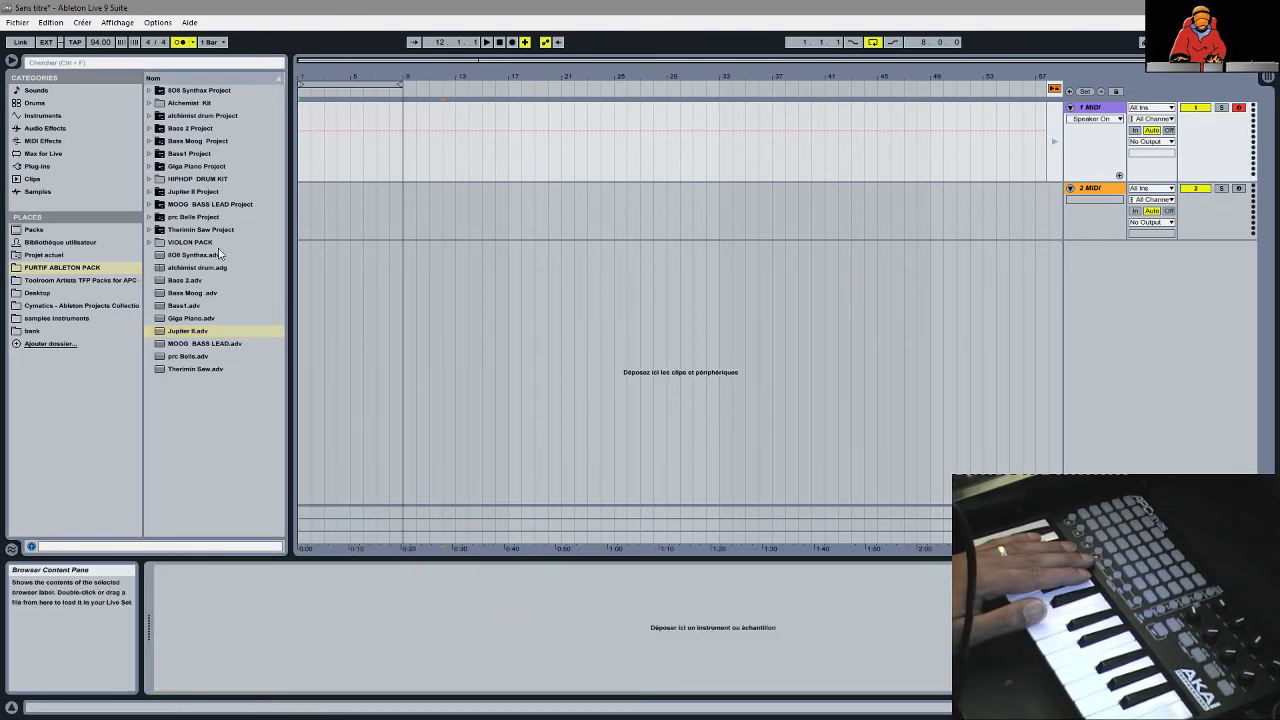
- Load the alchimist drum.adg rack onto the first MIDI track and switch to the Session view
left_click(182, 269)
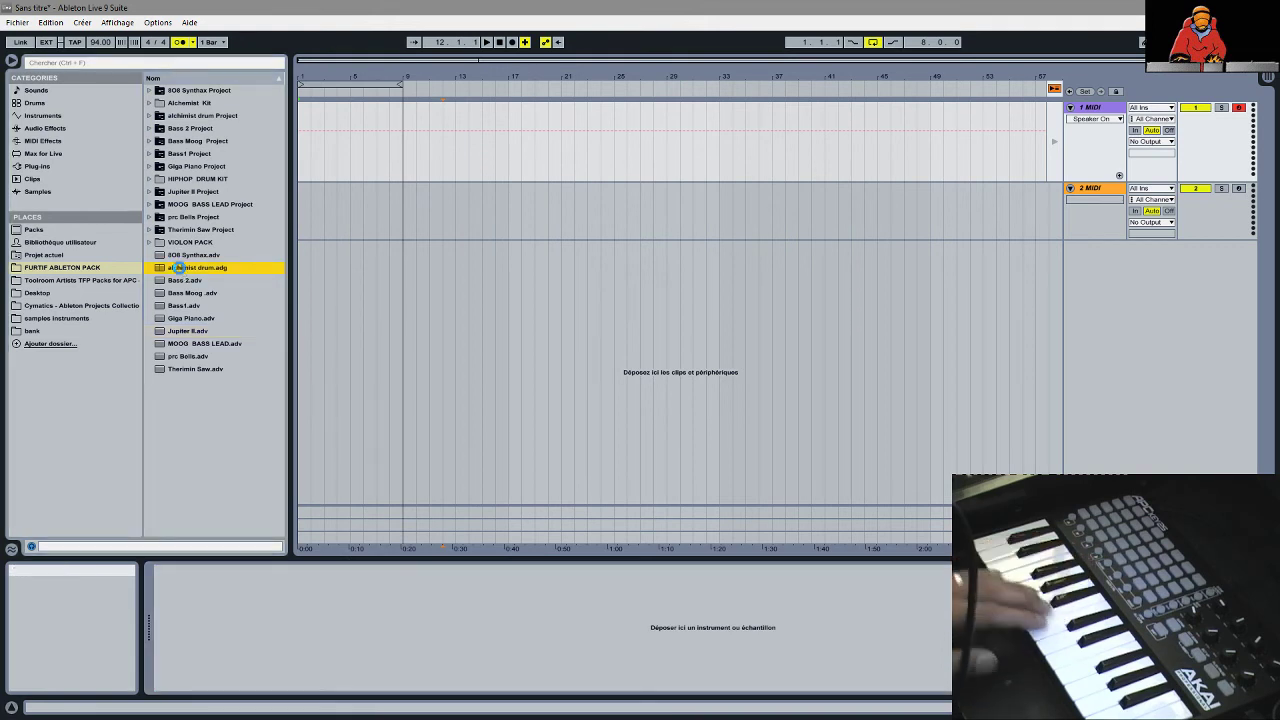
double_click(176, 268)
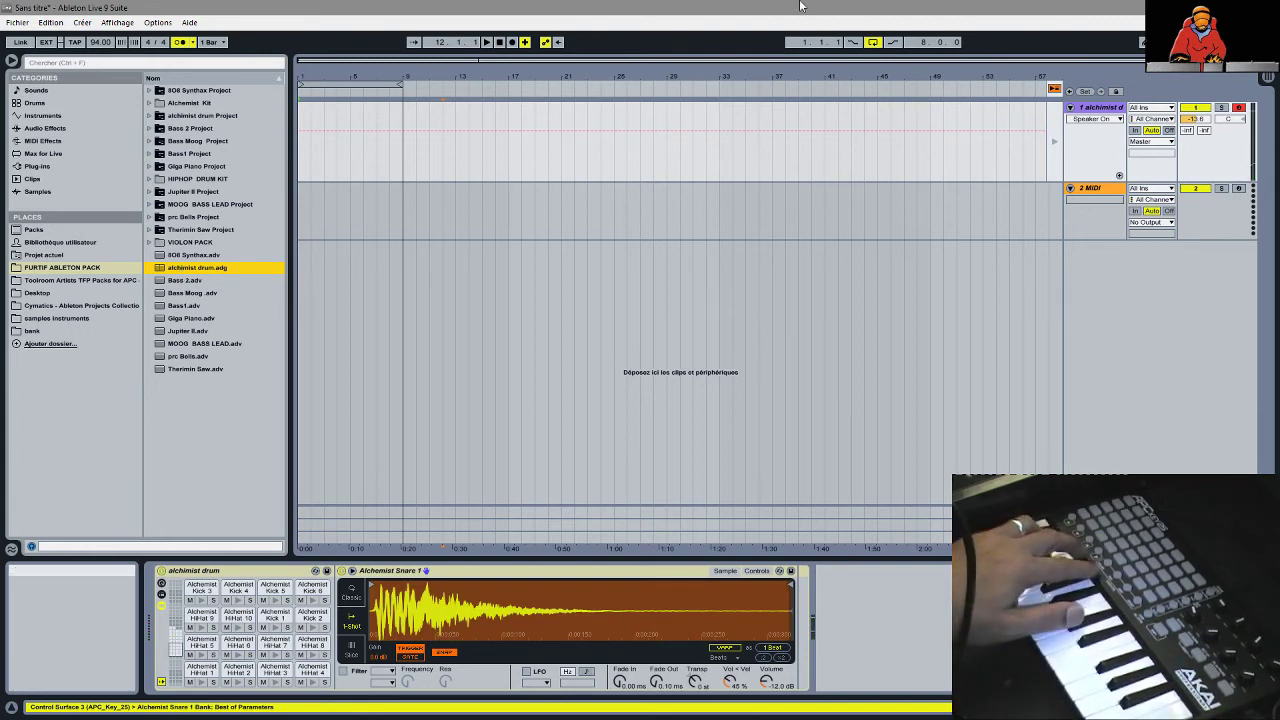
left_click(1268, 78)
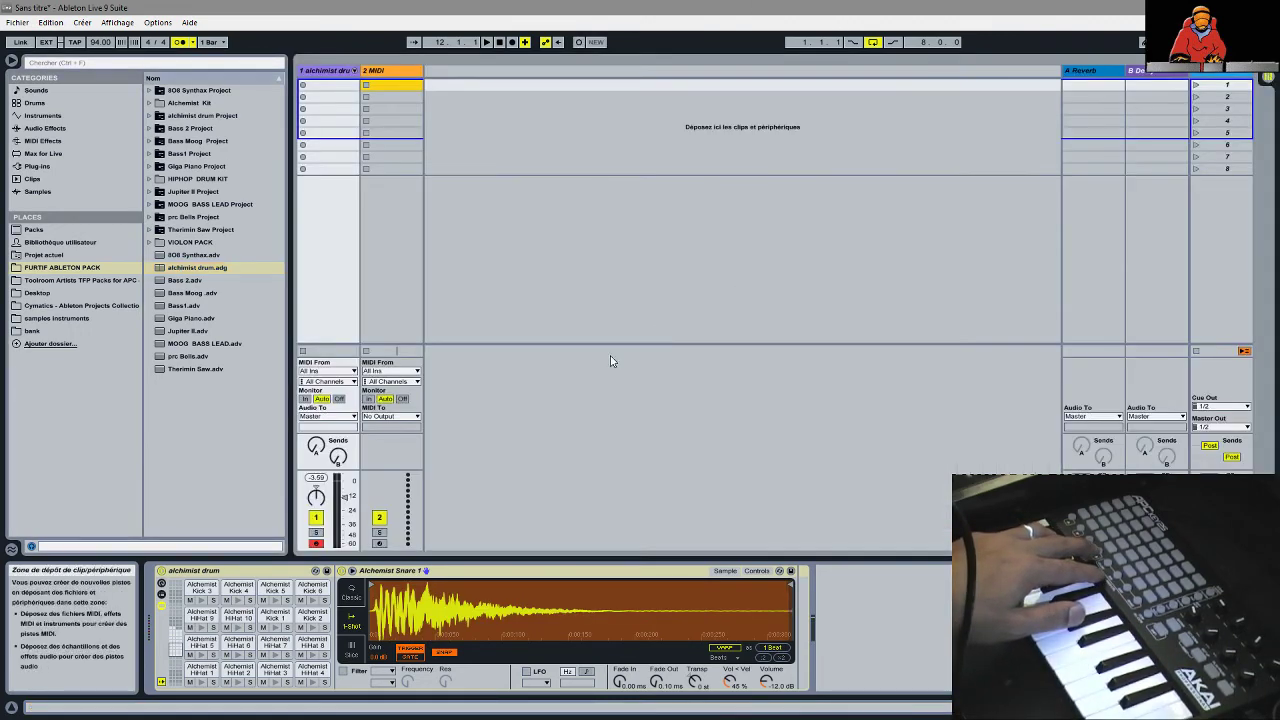
- Raise the drum track's volume slightly and expand the kick sample into the large sample editor
left_click_drag(347, 498, 347, 494)
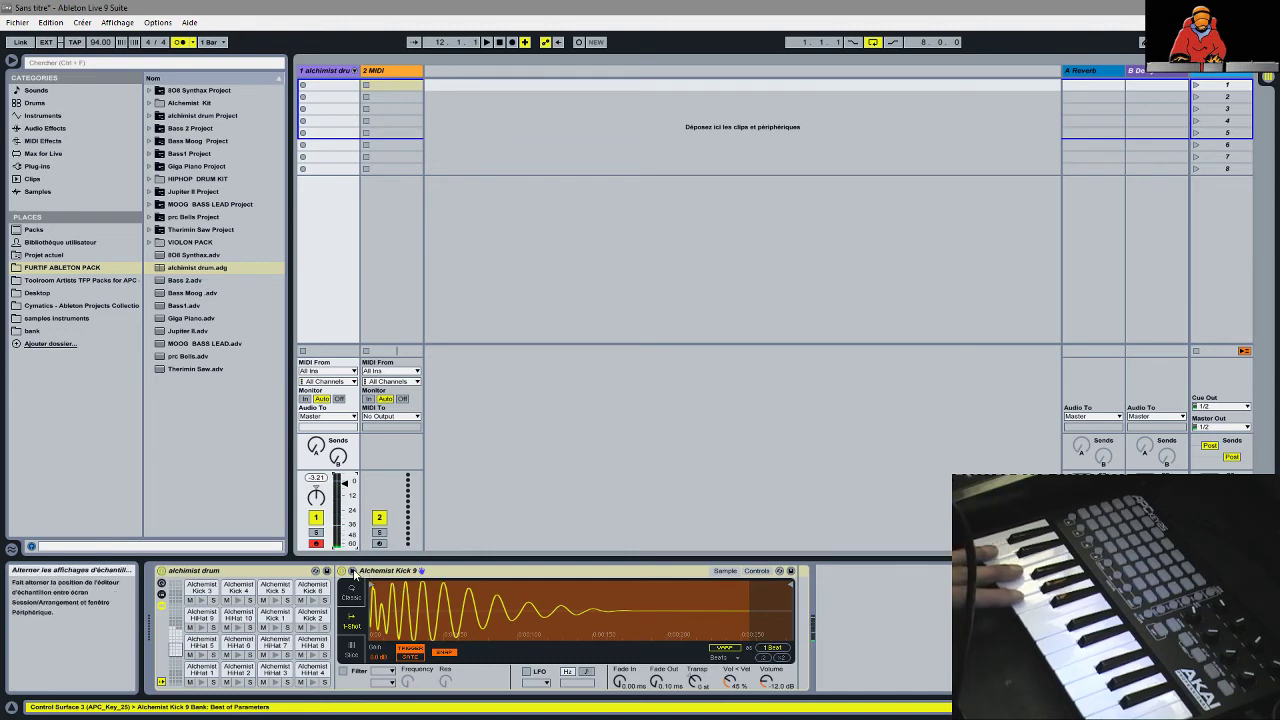
left_click(362, 578)
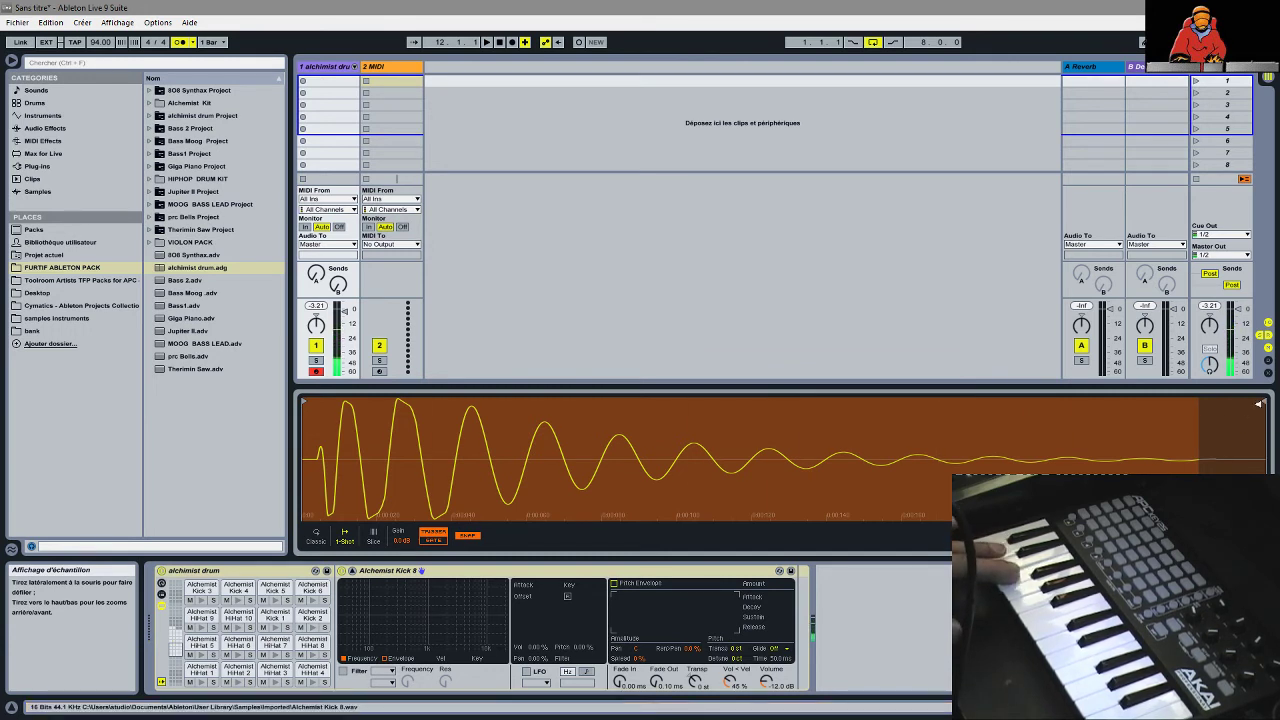
- Try shortening the kick sample by moving its end marker inward, and restore the sample's full length
left_click_drag(1244, 403, 1051, 423)
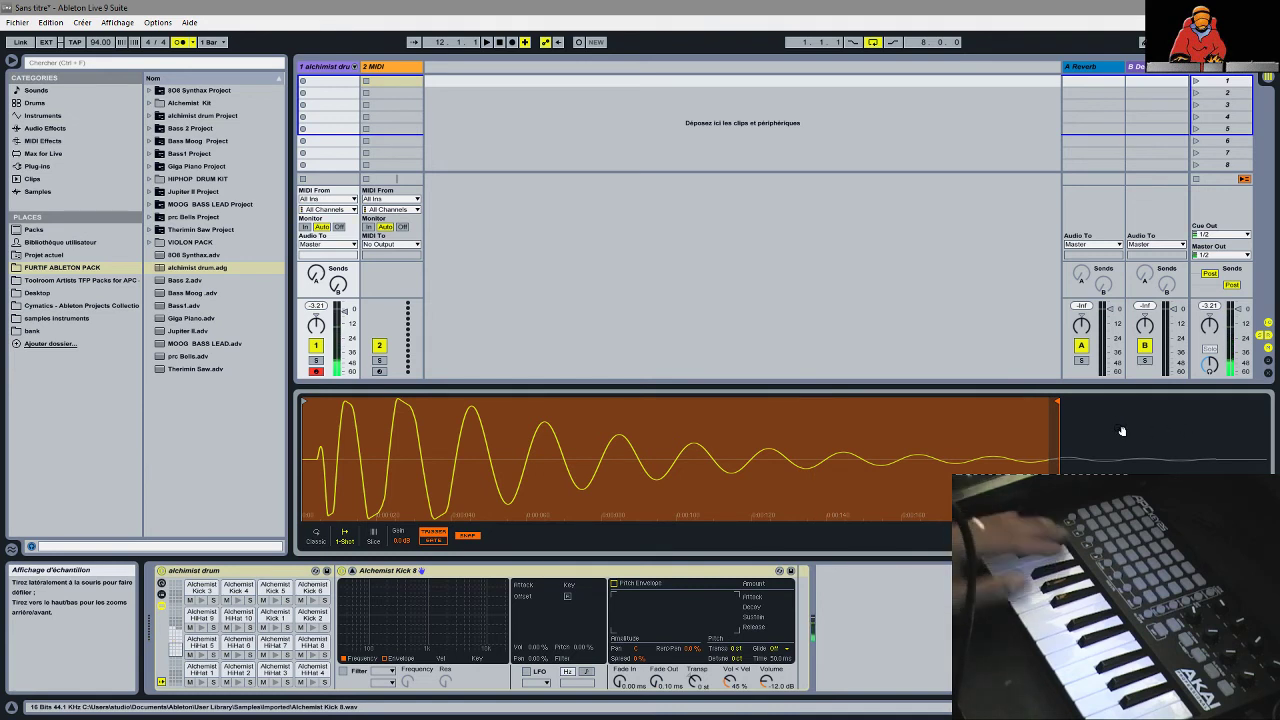
left_click_drag(1051, 403, 1265, 403)
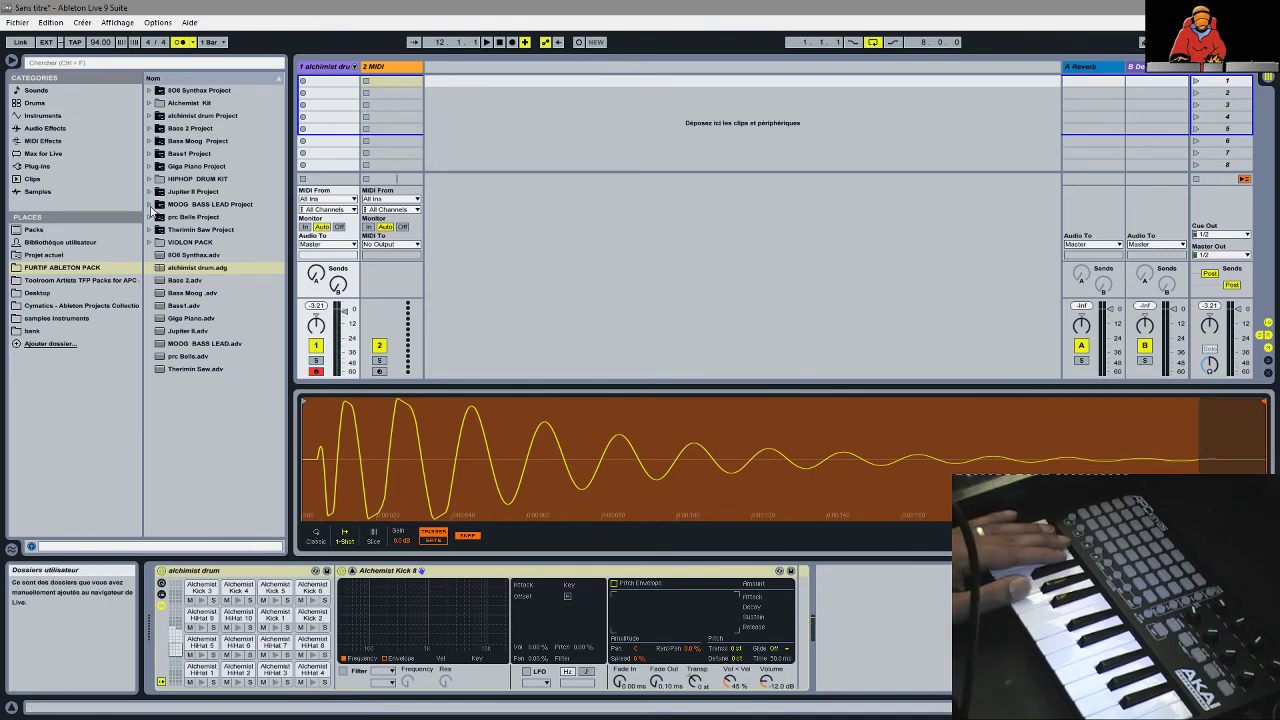
- Record a kick and snare clip in the first slot of the first drum track and open its notes
left_click(545, 155)
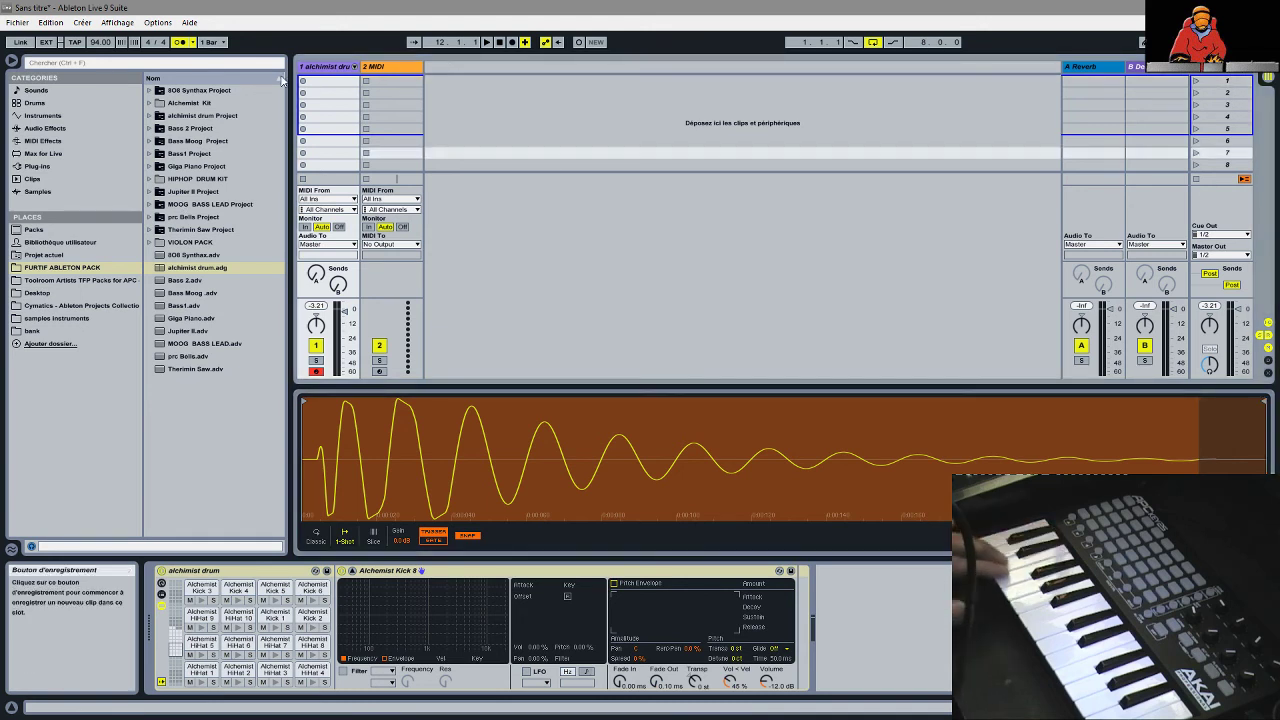
left_click(328, 68)
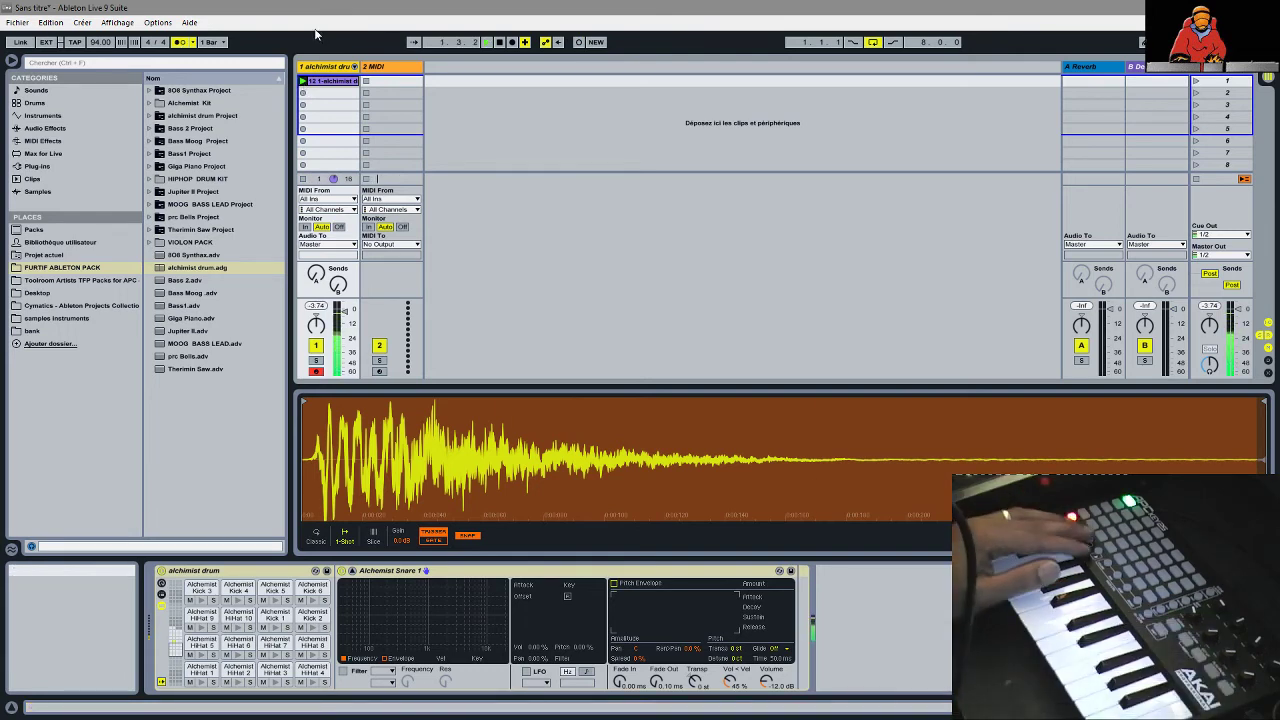
double_click(338, 82)
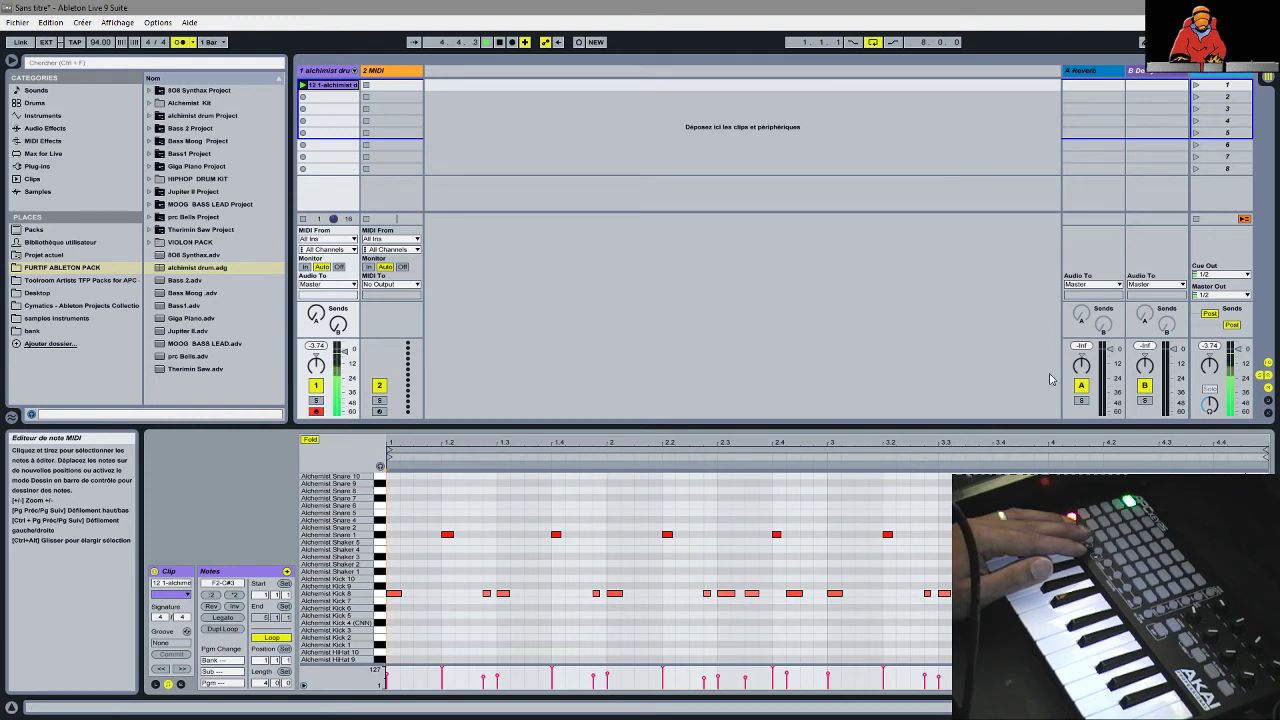
- Copy the alchimist drum rack from the first track to the second MIDI track and record an Alchemist Shaker 2 clip there
left_click(390, 70)
double_click(325, 71)
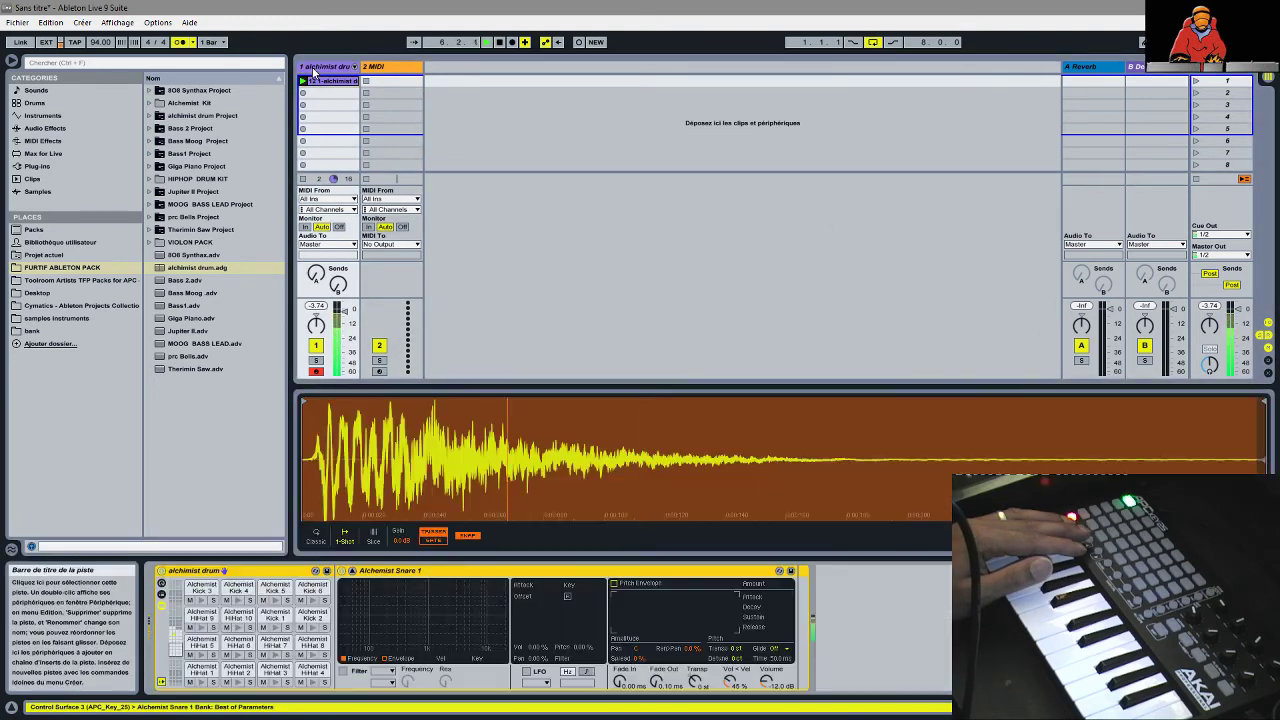
right_click(251, 569)
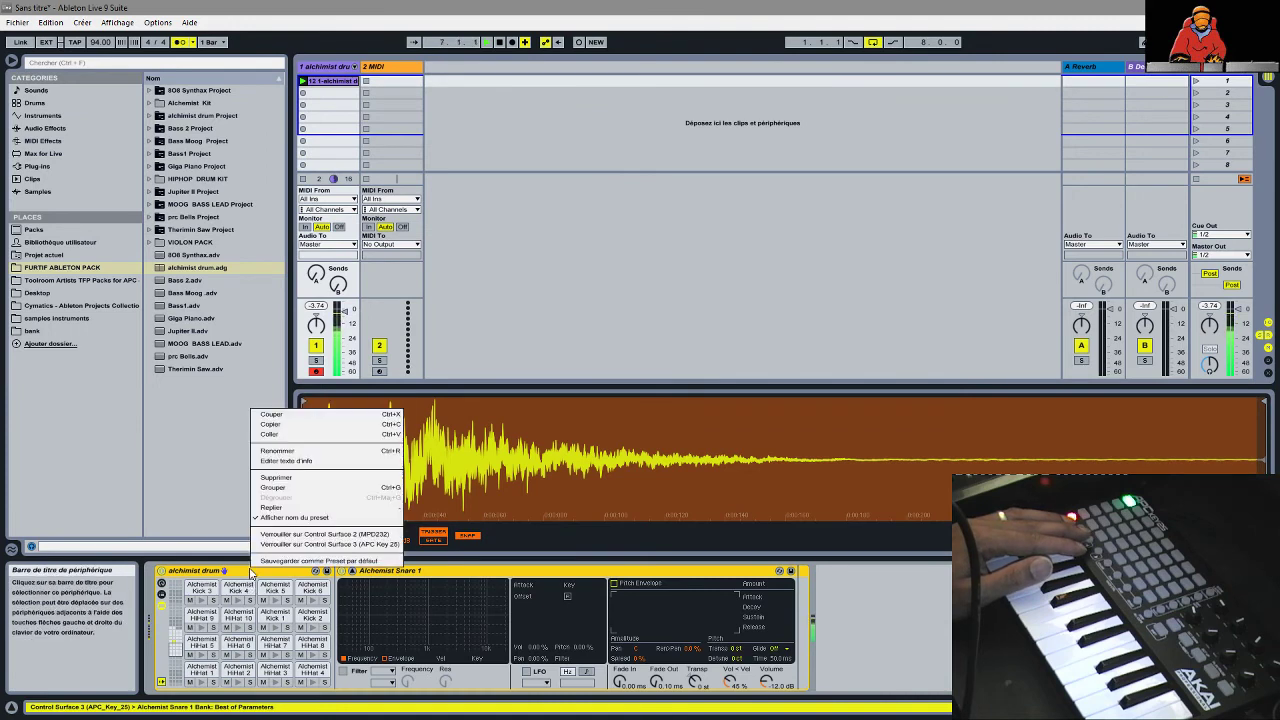
left_click(269, 424)
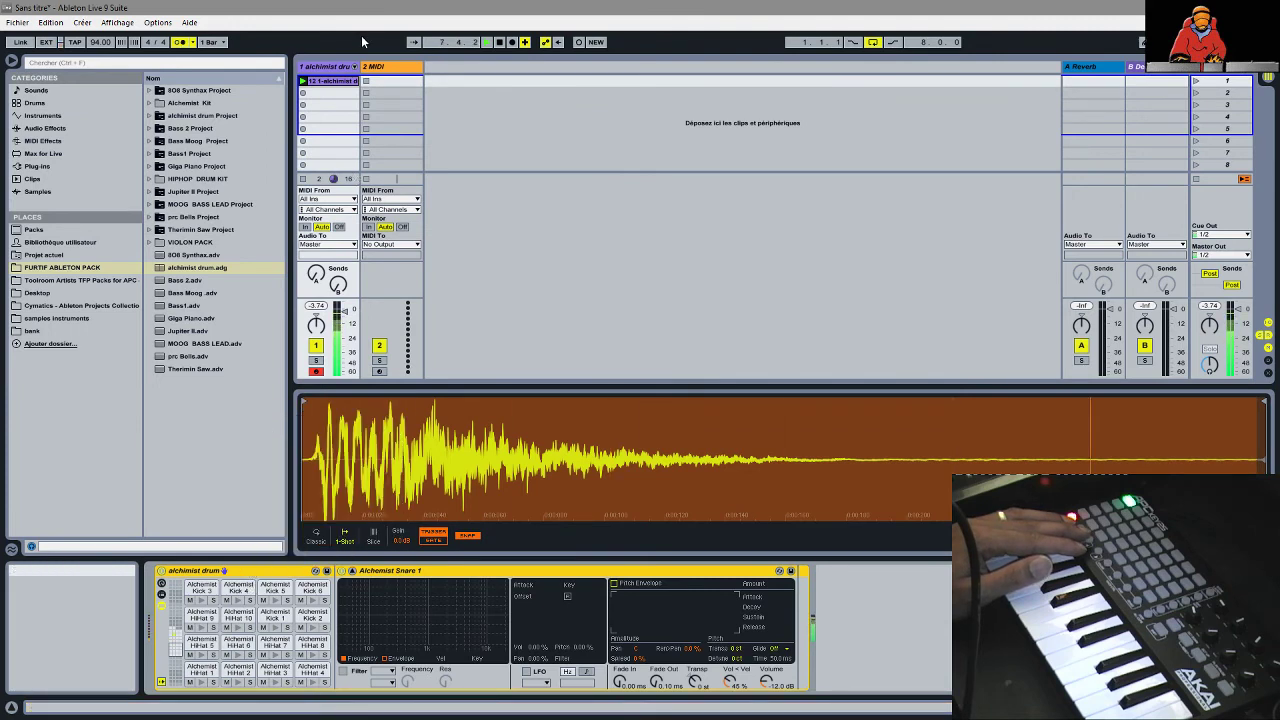
left_click(398, 68)
right_click(364, 587)
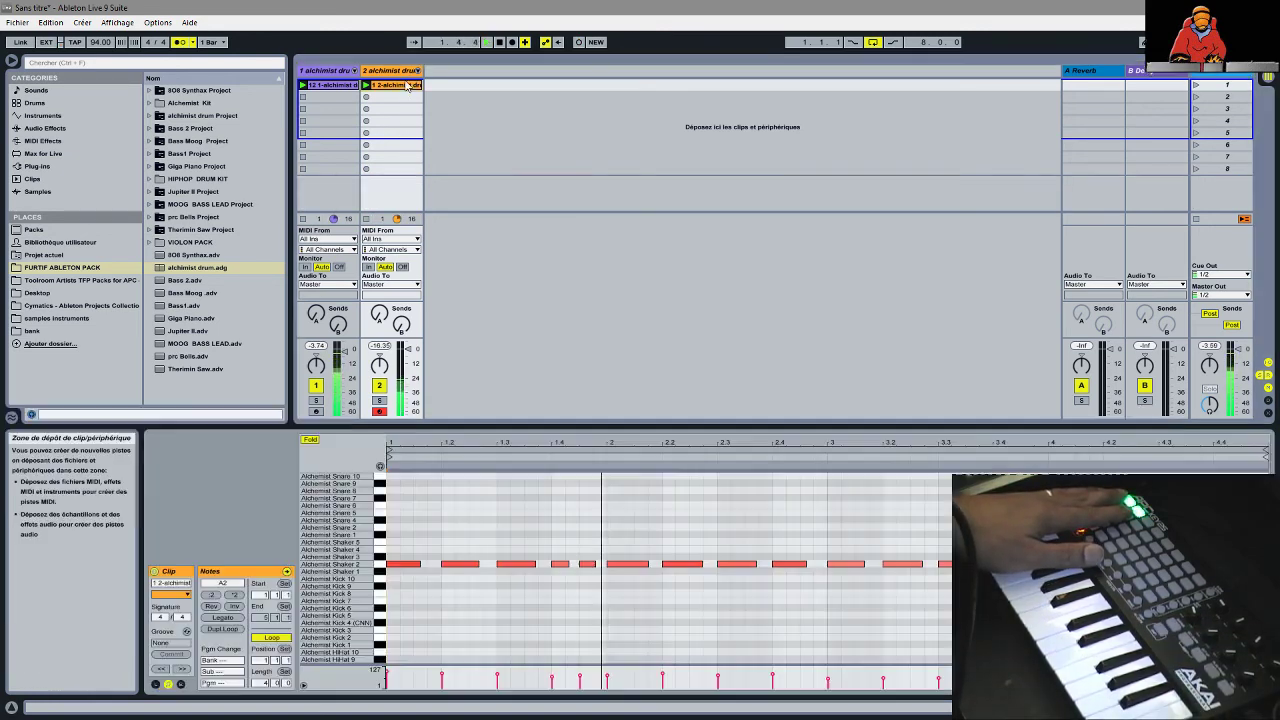
double_click(406, 82)
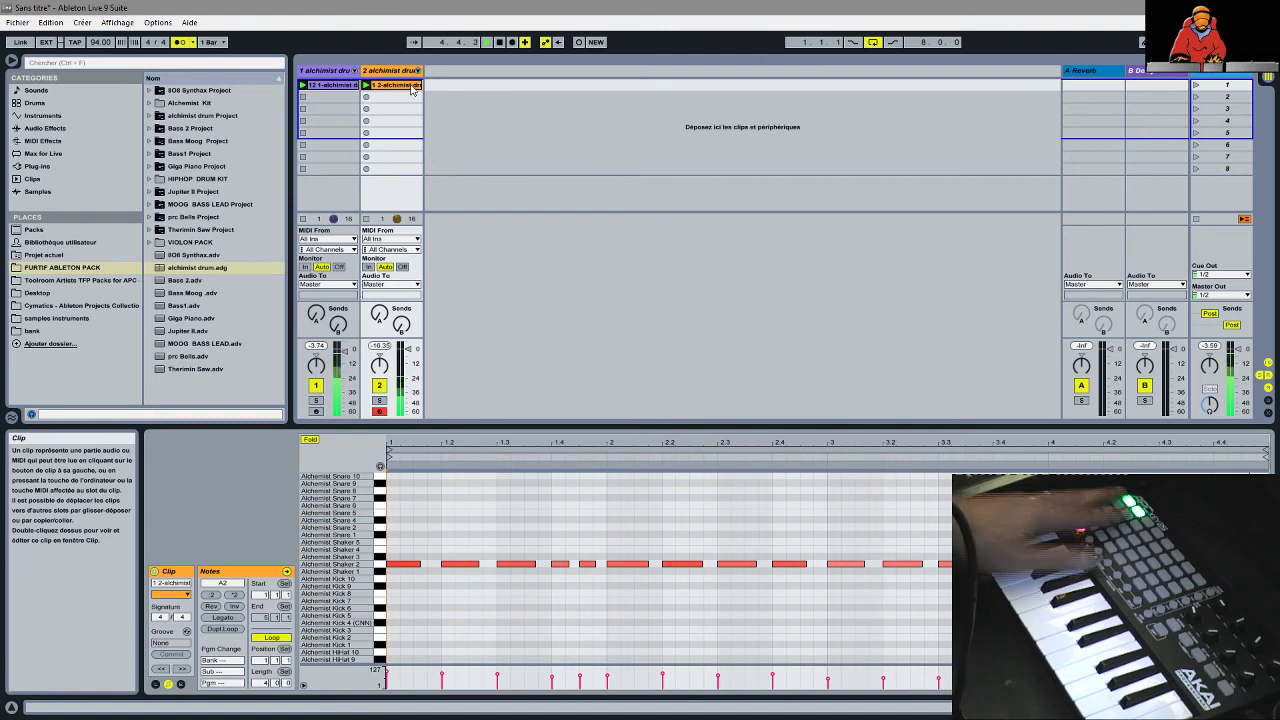
- Insert a third MIDI track and copy the alchimist drum rack onto it from the second track
right_click(462, 130)
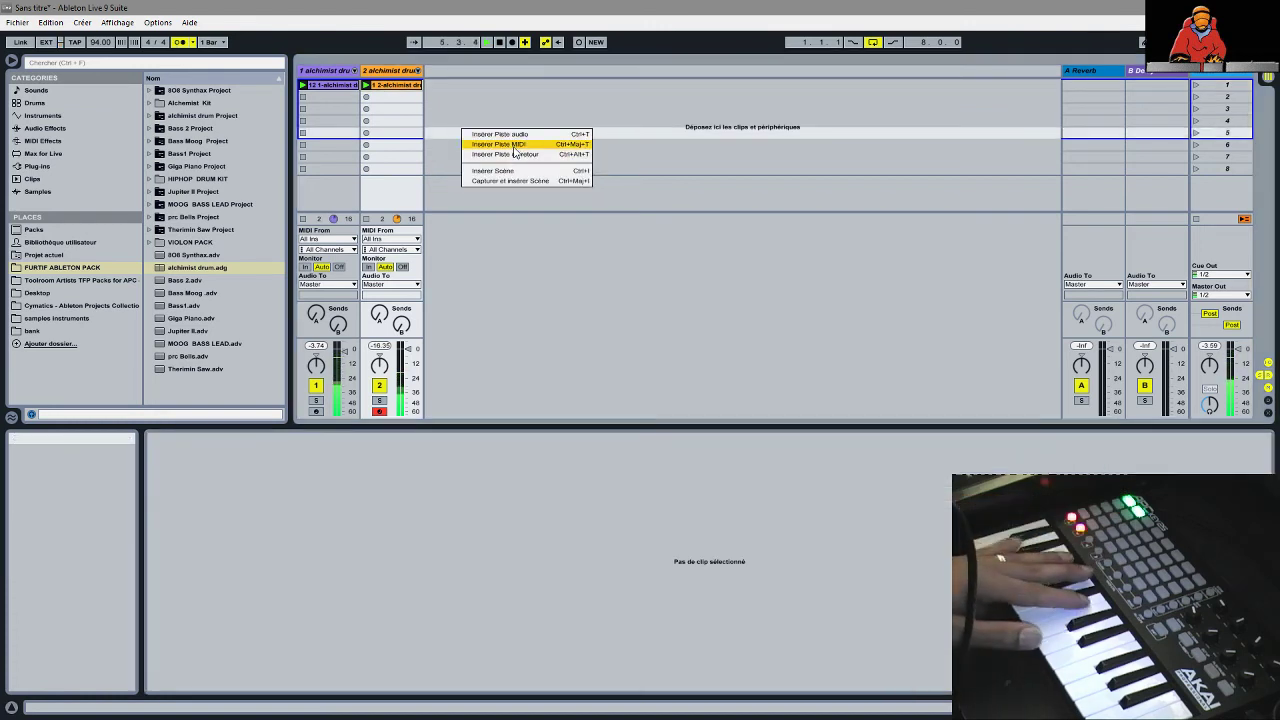
left_click(513, 147)
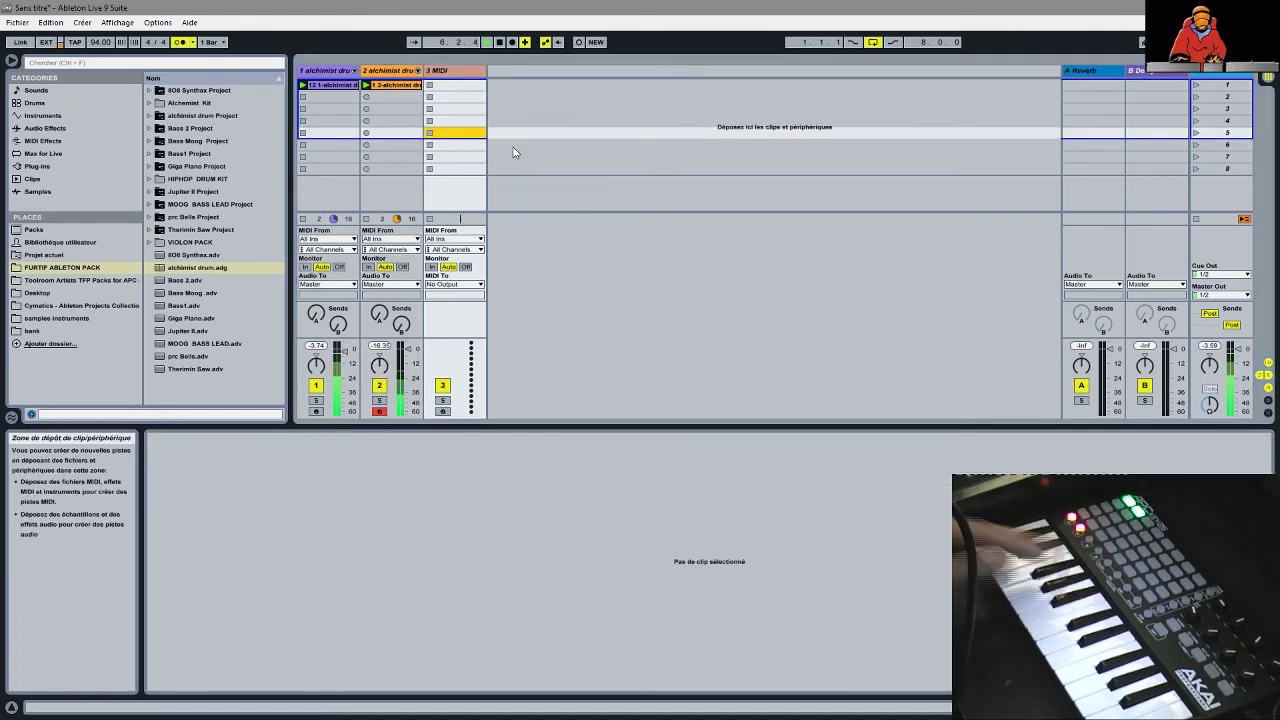
left_click(378, 72)
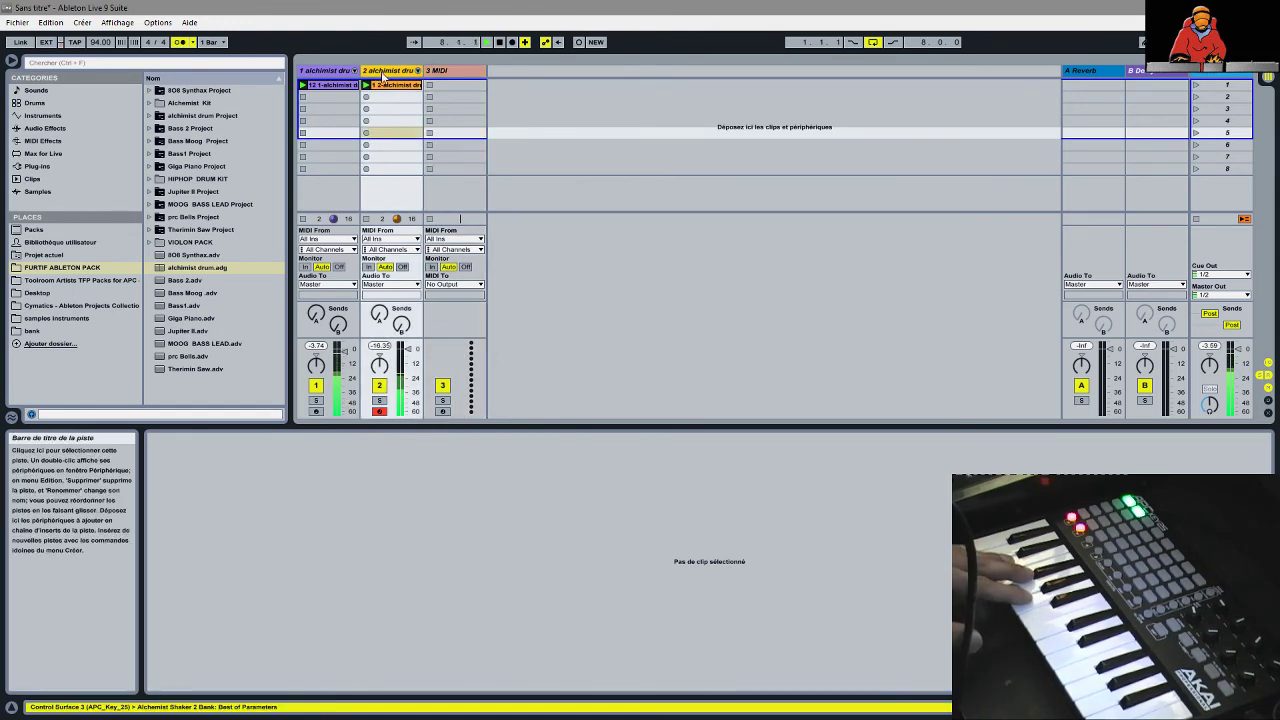
double_click(383, 71)
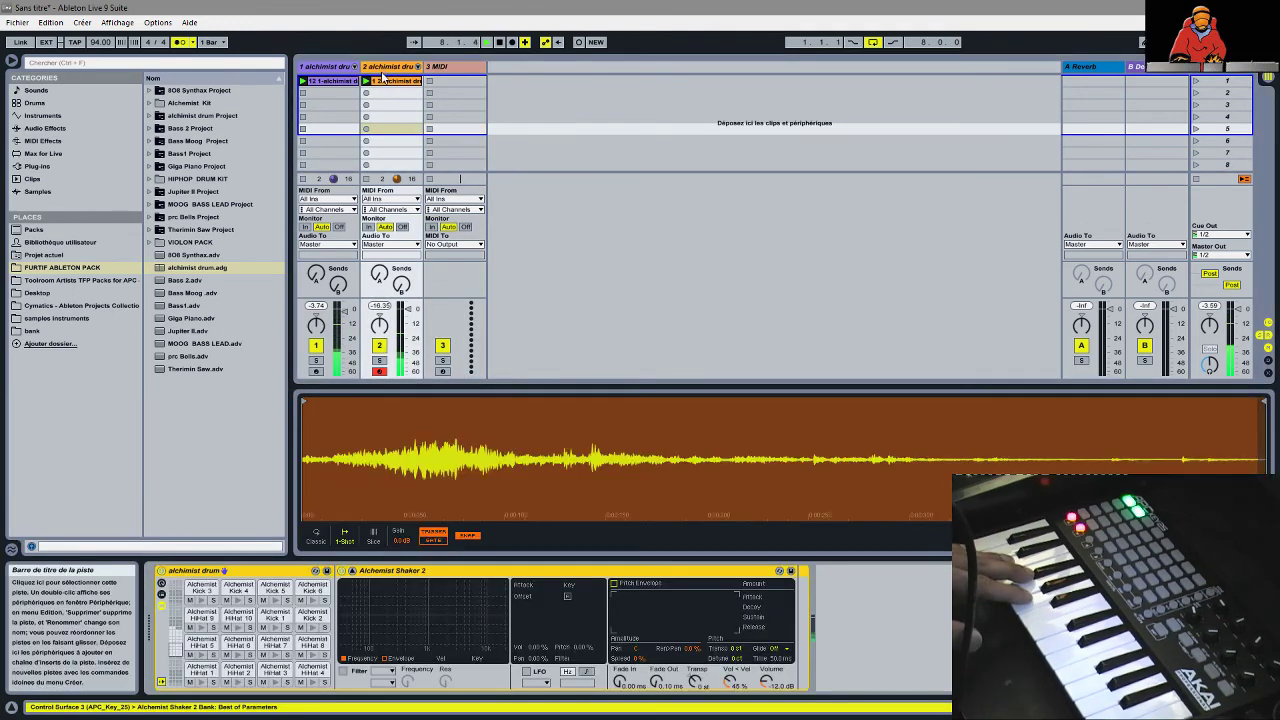
right_click(238, 570)
left_click(257, 427)
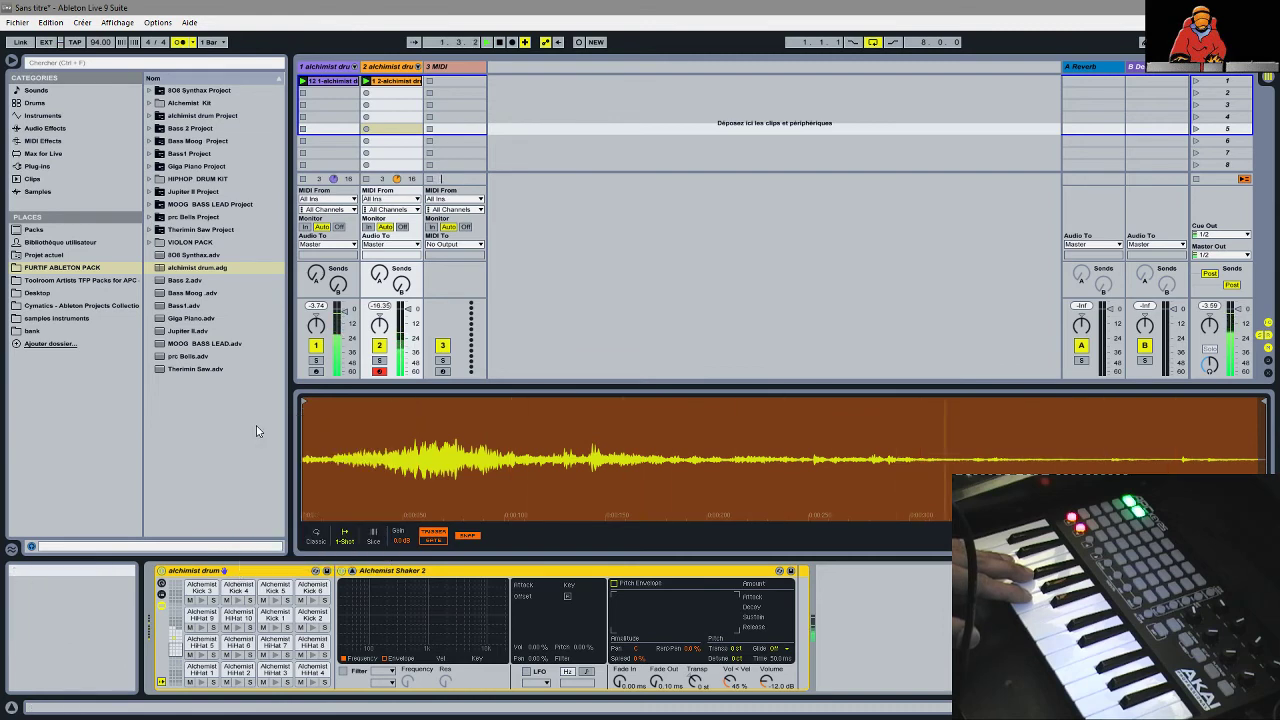
left_click(443, 66)
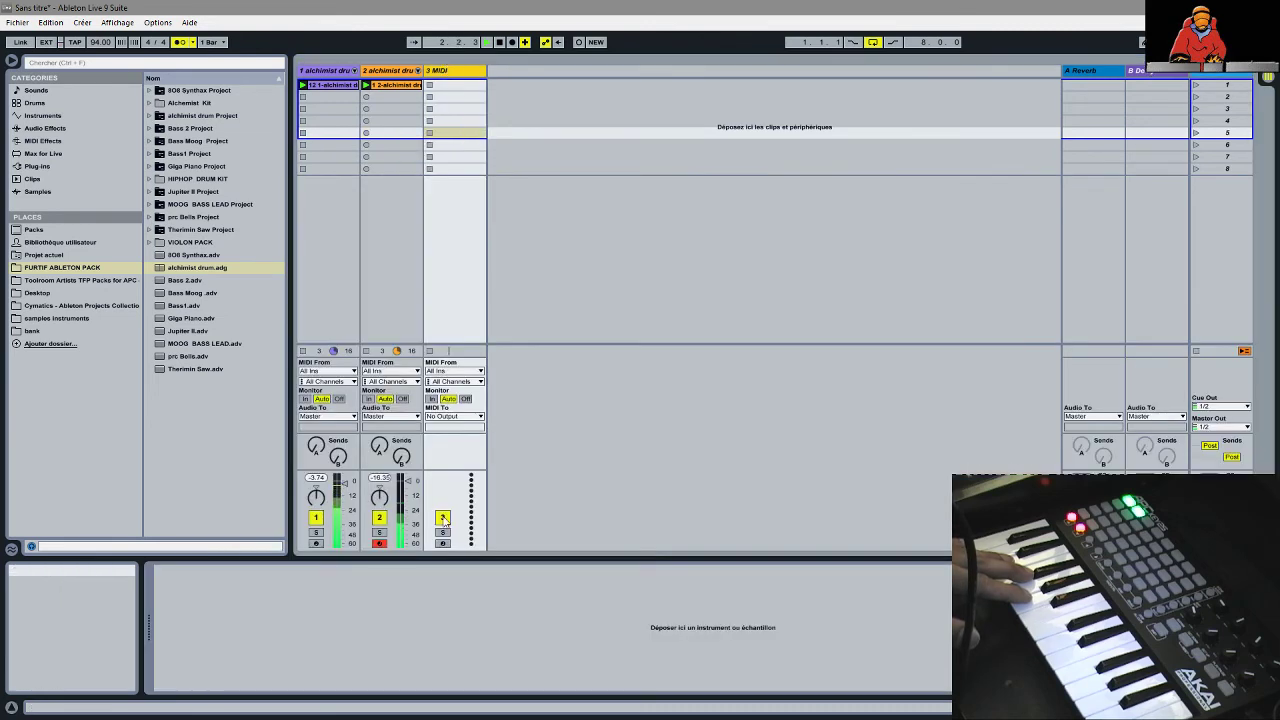
right_click(374, 627)
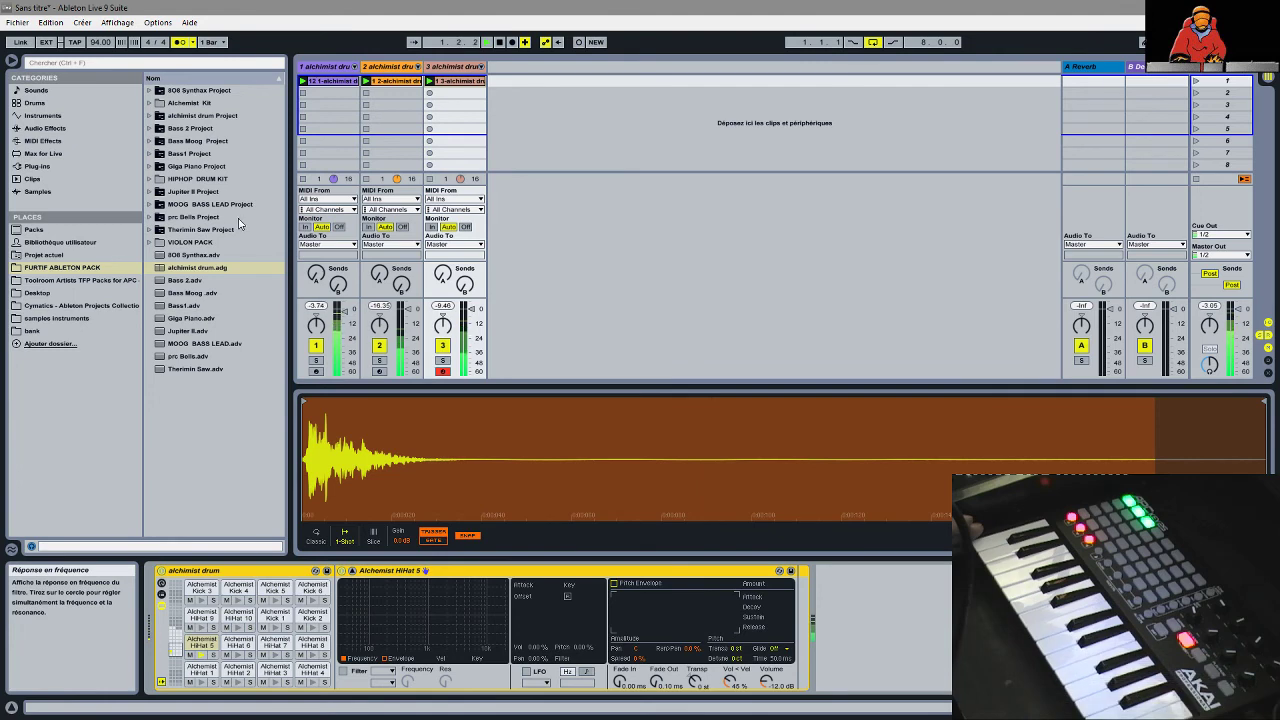
- Record an Alchemist HiHat 5 clip on the third track and move its note at 3.1.2 to 3.1.1
double_click(447, 84)
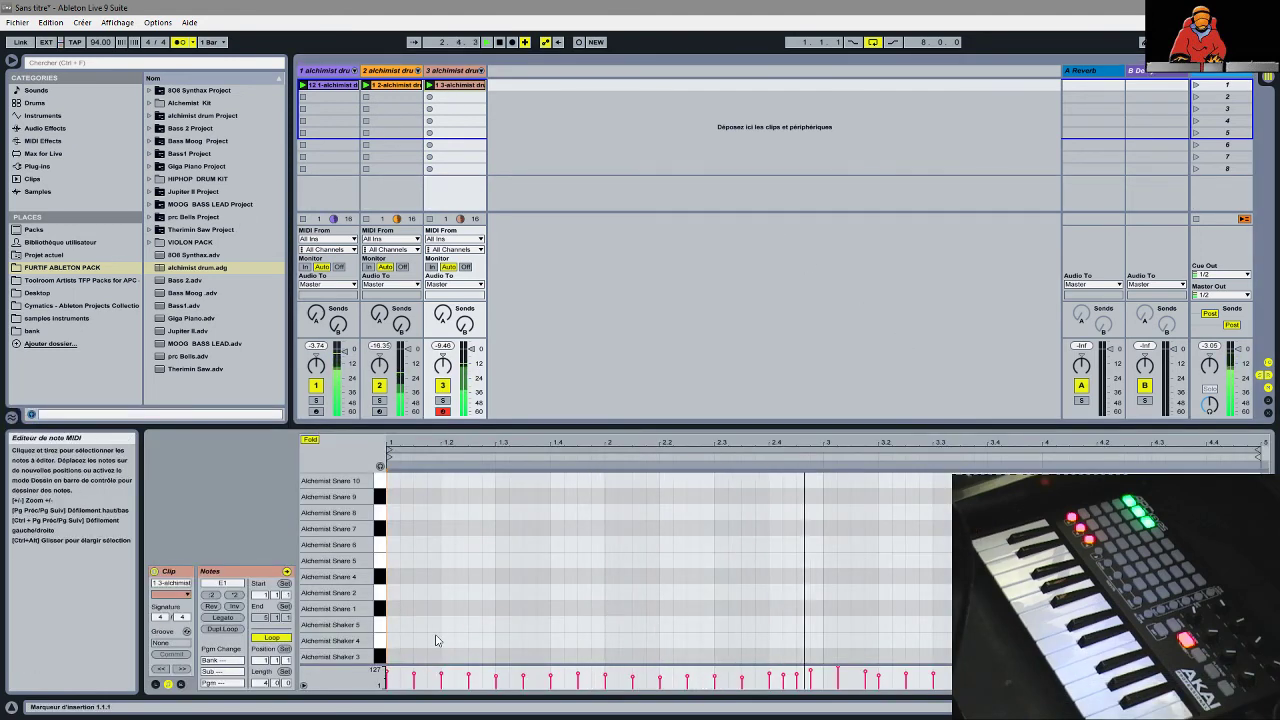
left_click_drag(336, 620, 336, 398)
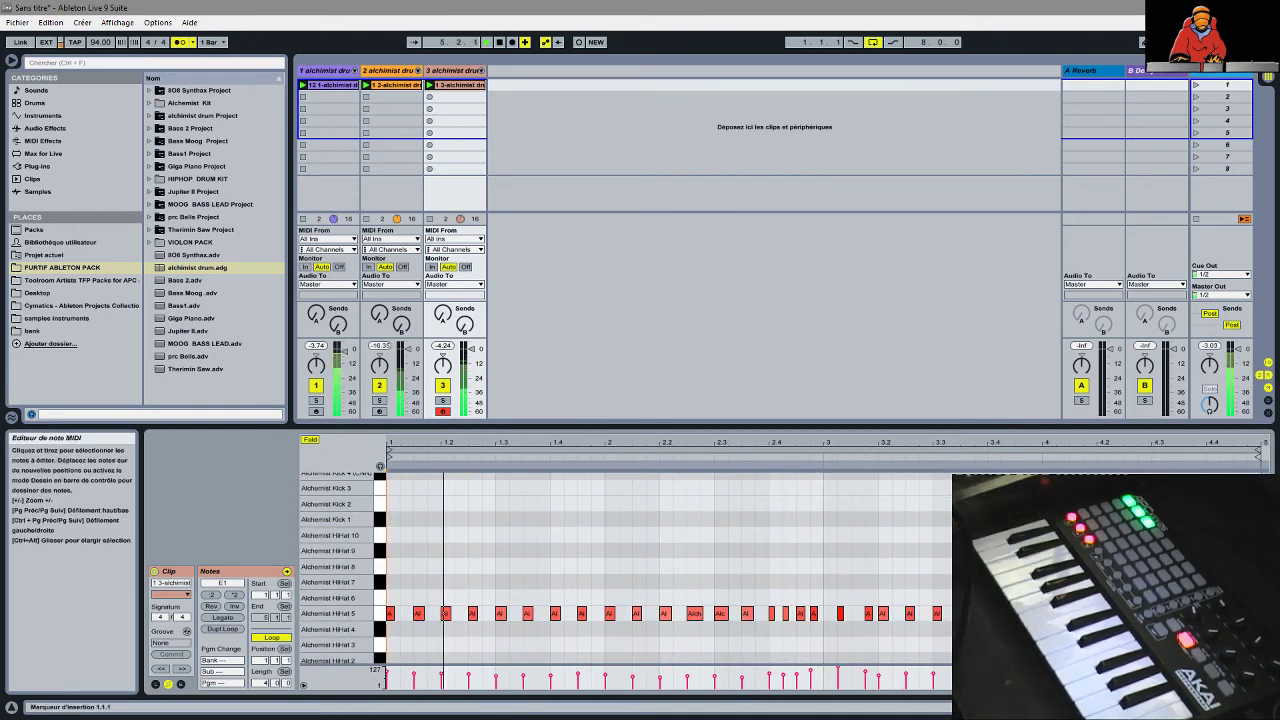
left_click(841, 613)
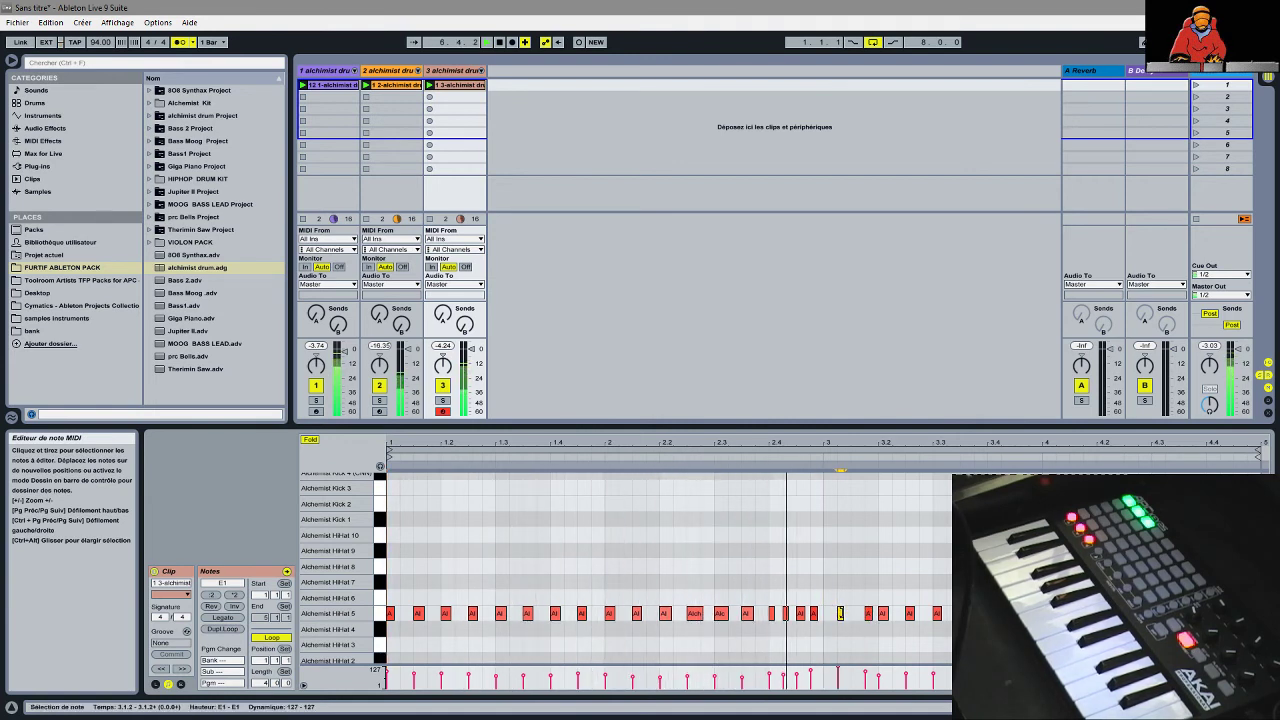
left_click_drag(842, 618, 826, 622)
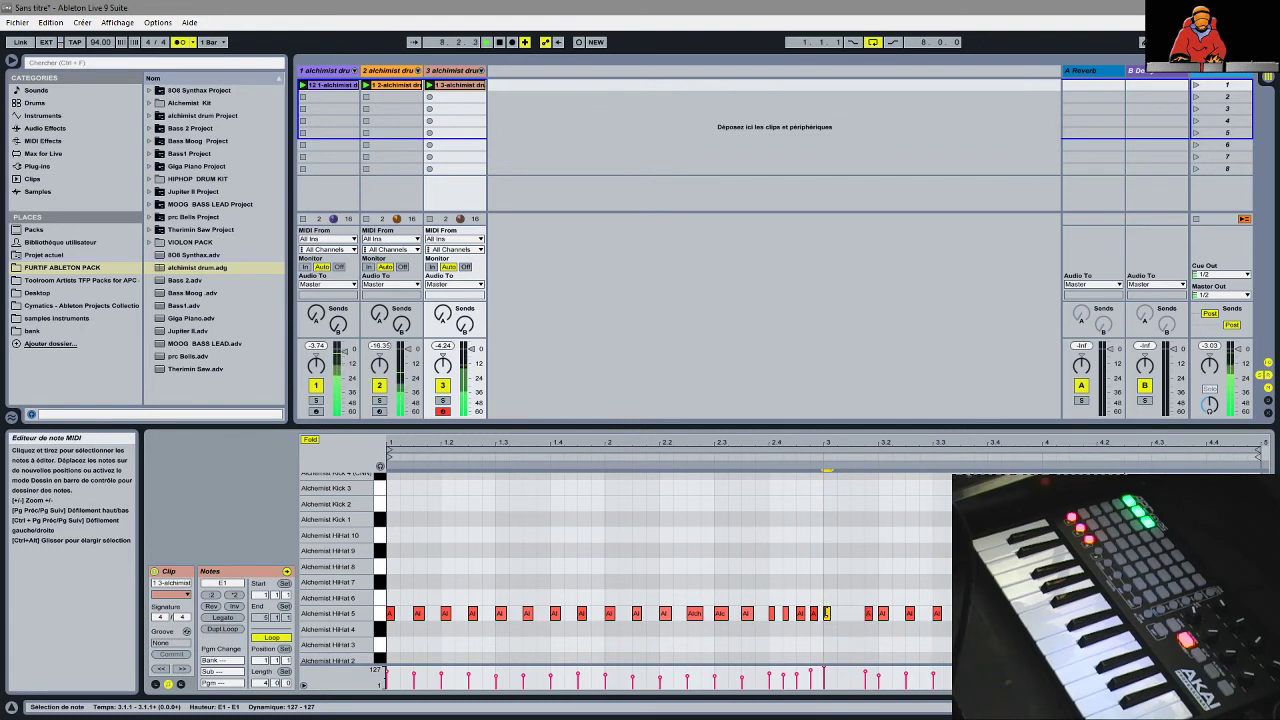
- Duplicate the HiHat 5 note at 3.1.1 and place the copies at 3.1.2 and 3.1.3
right_click(826, 614)
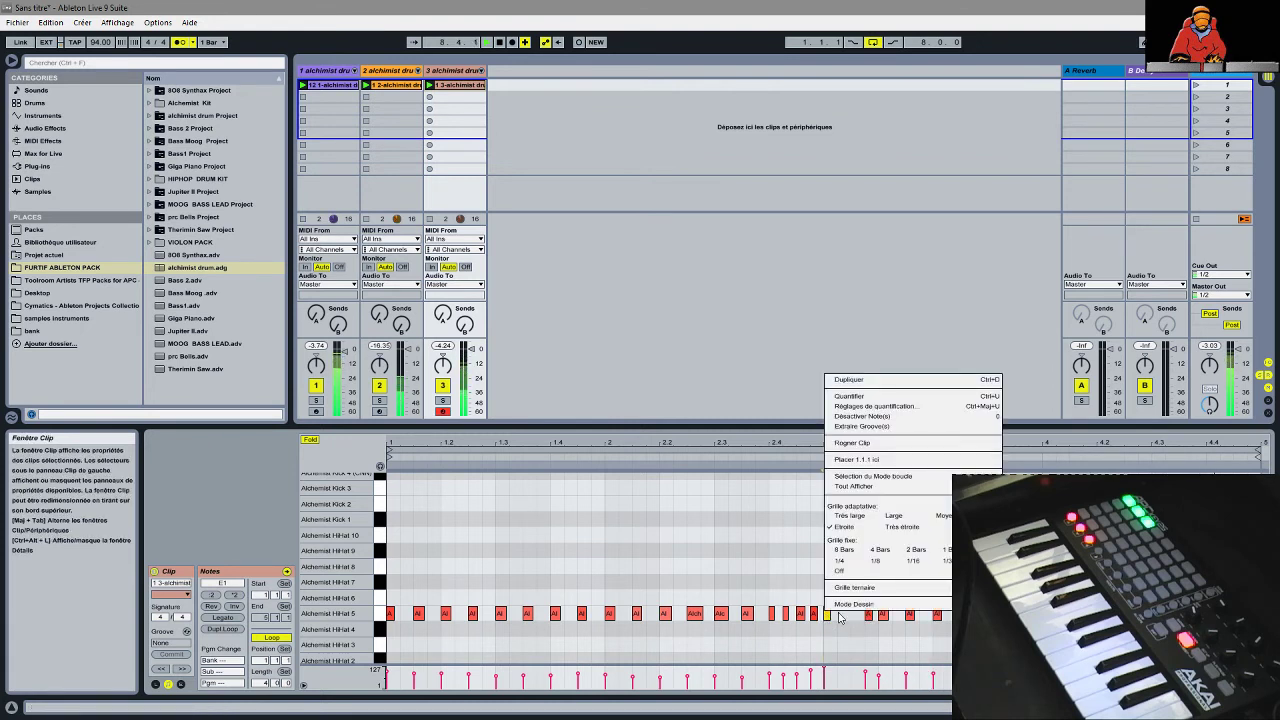
left_click(862, 389)
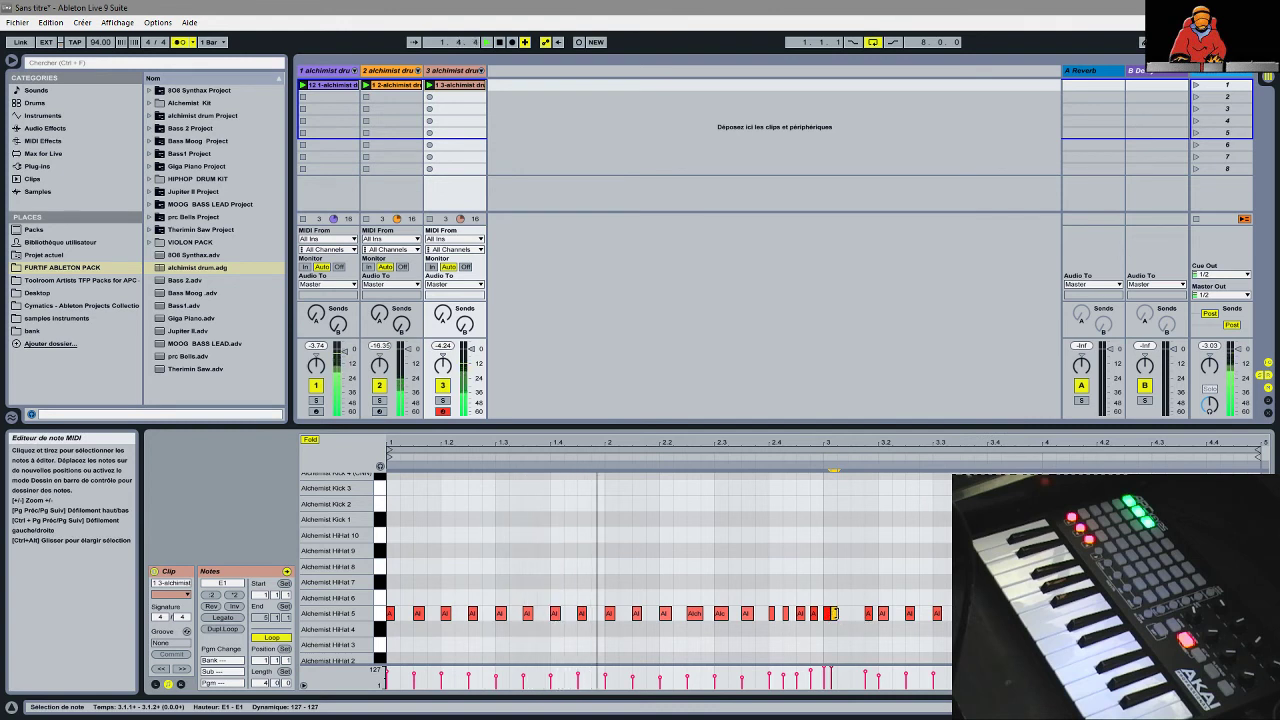
mouse_move(834, 614)
left_mouse_down()
mouse_move(859, 624)
mouse_move(847, 624)
left_mouse_up()
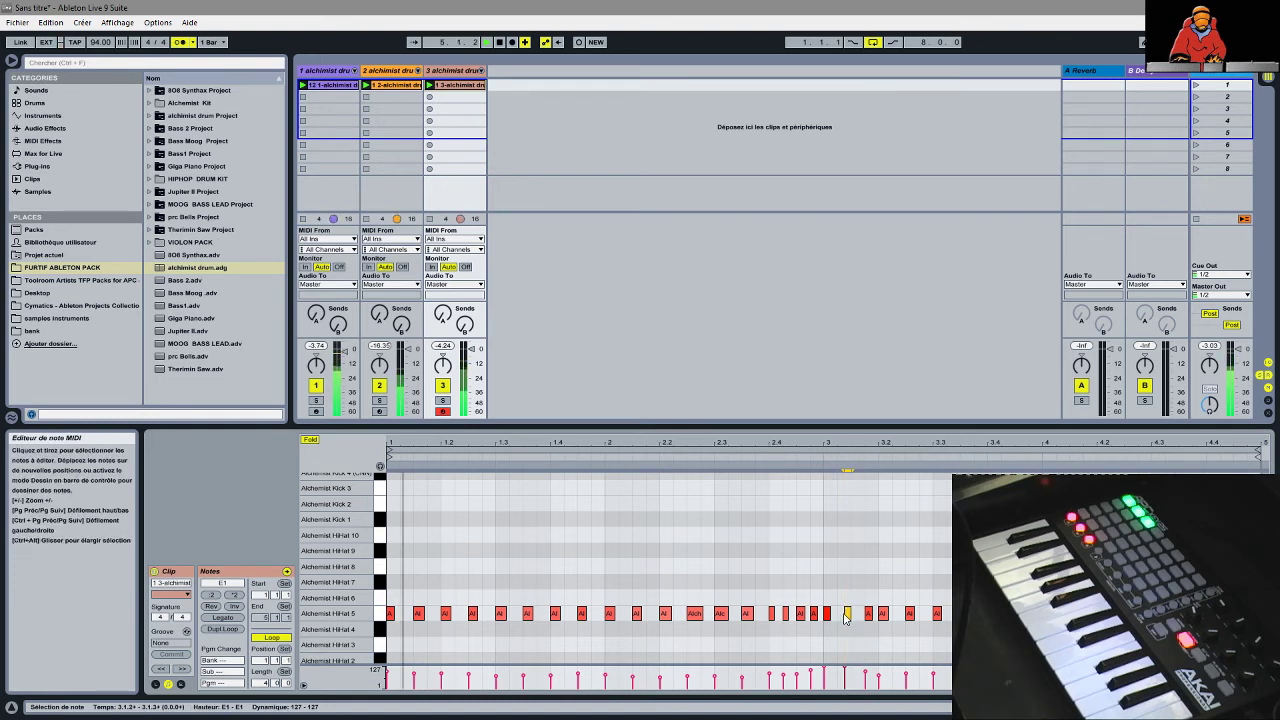
left_click_drag(847, 617, 842, 619)
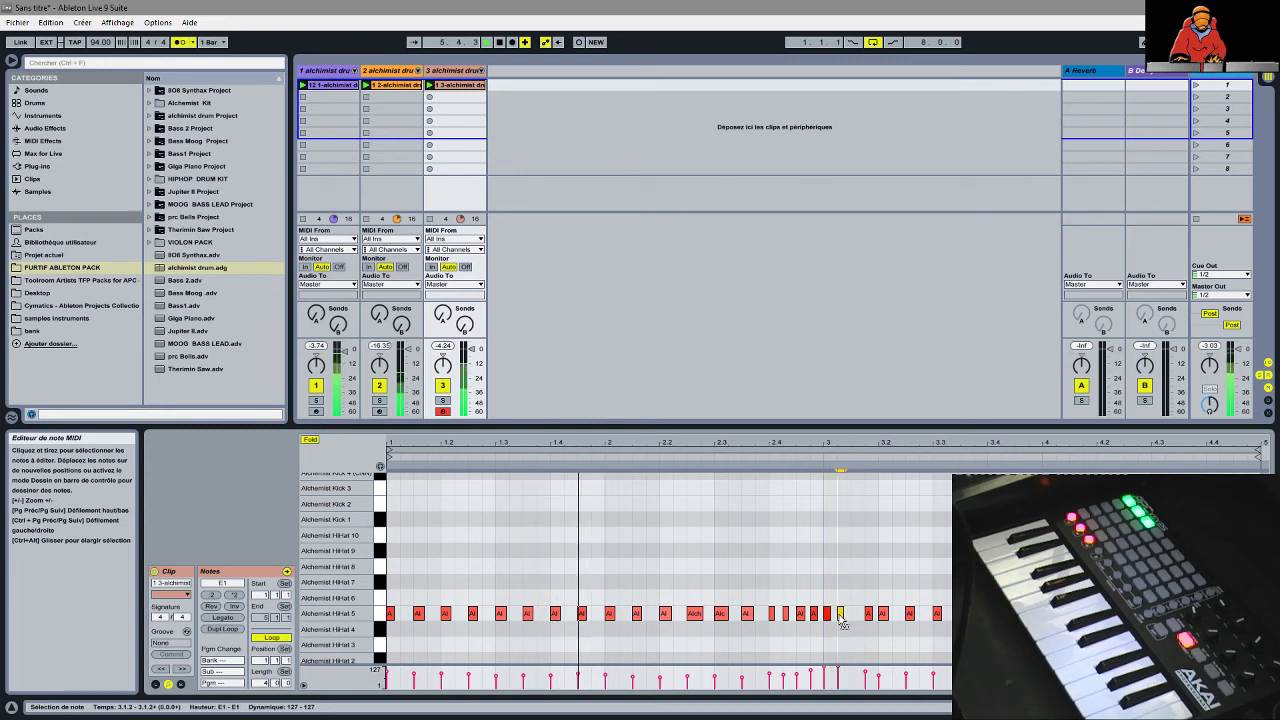
right_click(842, 619)
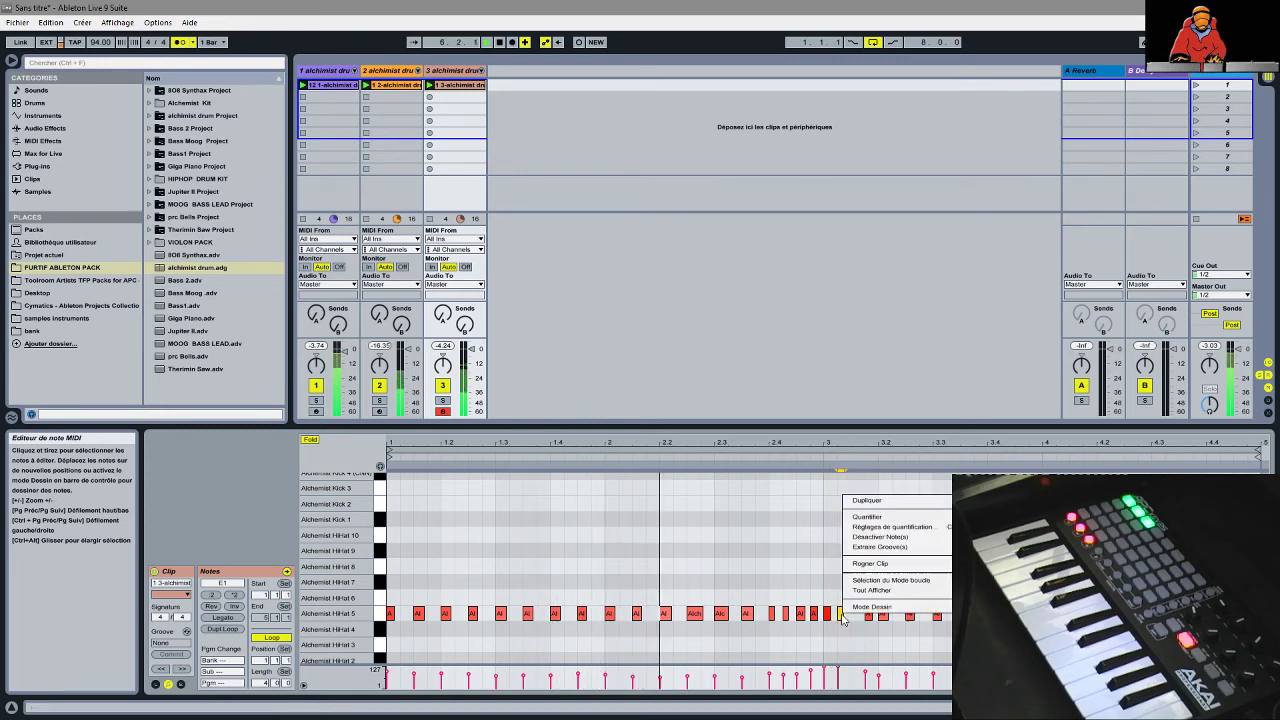
left_click(866, 501)
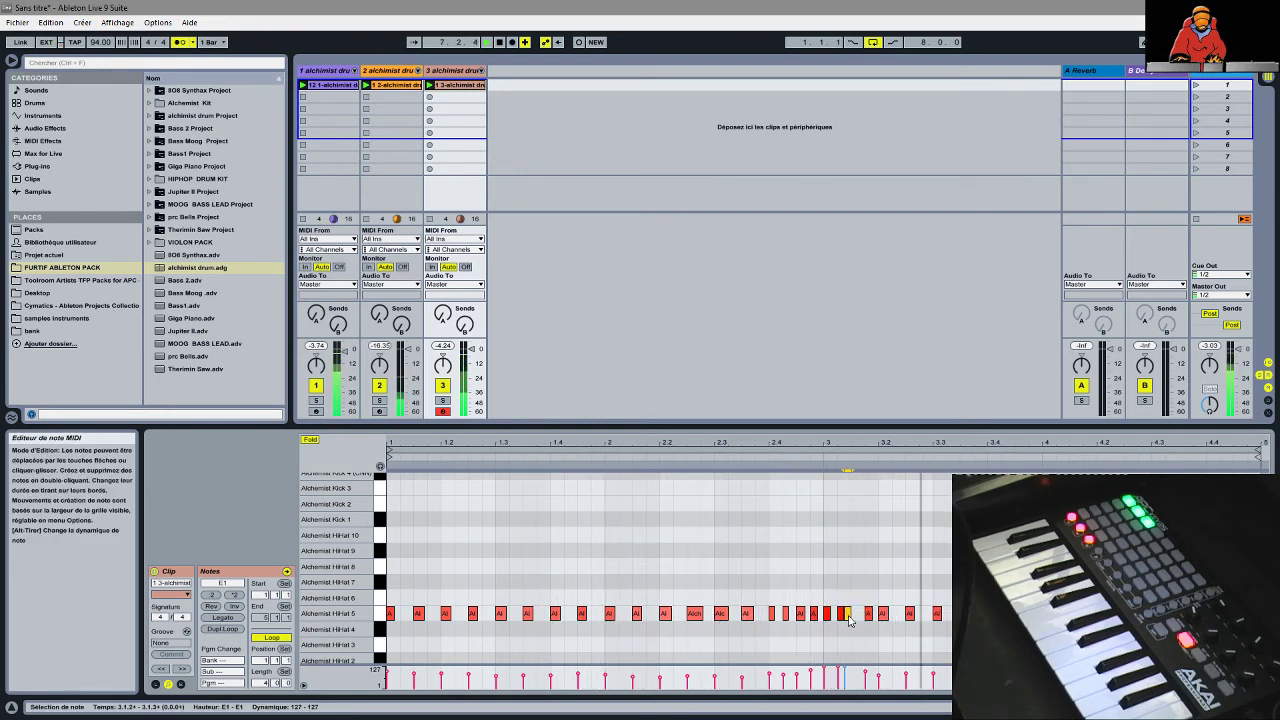
left_click_drag(851, 620, 862, 622)
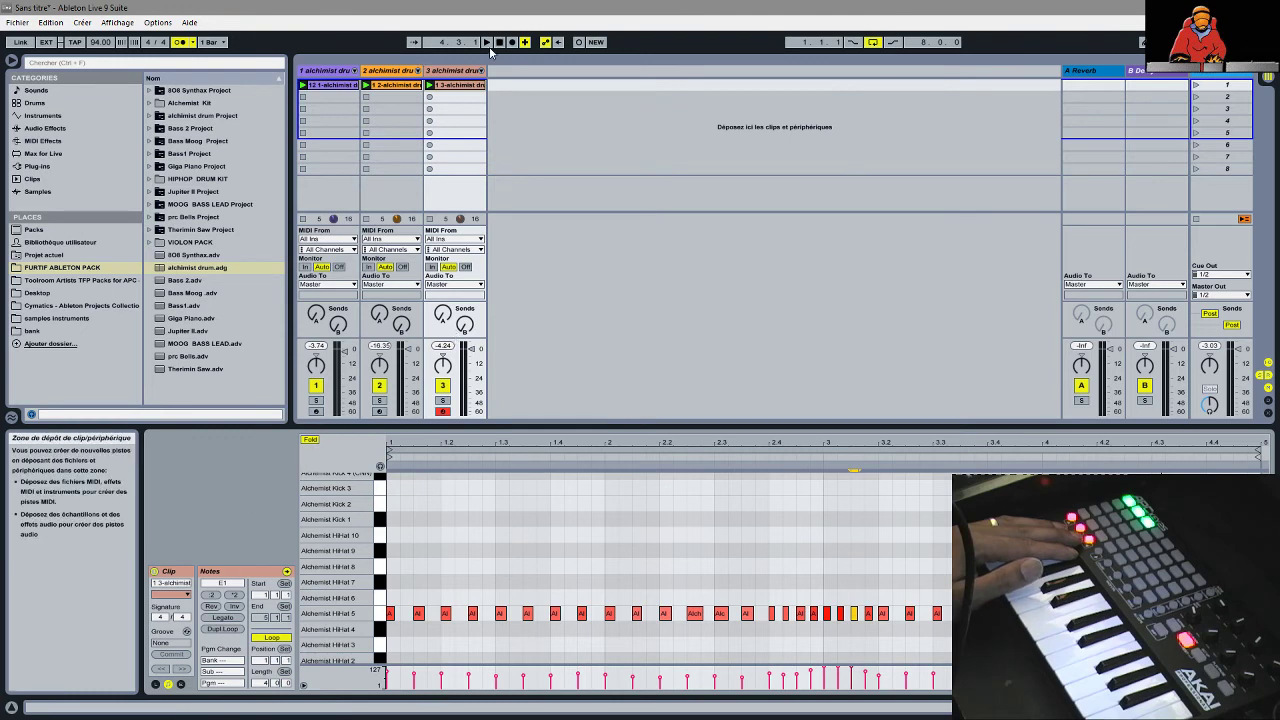
- Show the presets of the Electric instrument in the browser and insert a fourth MIDI track
left_click(460, 70)
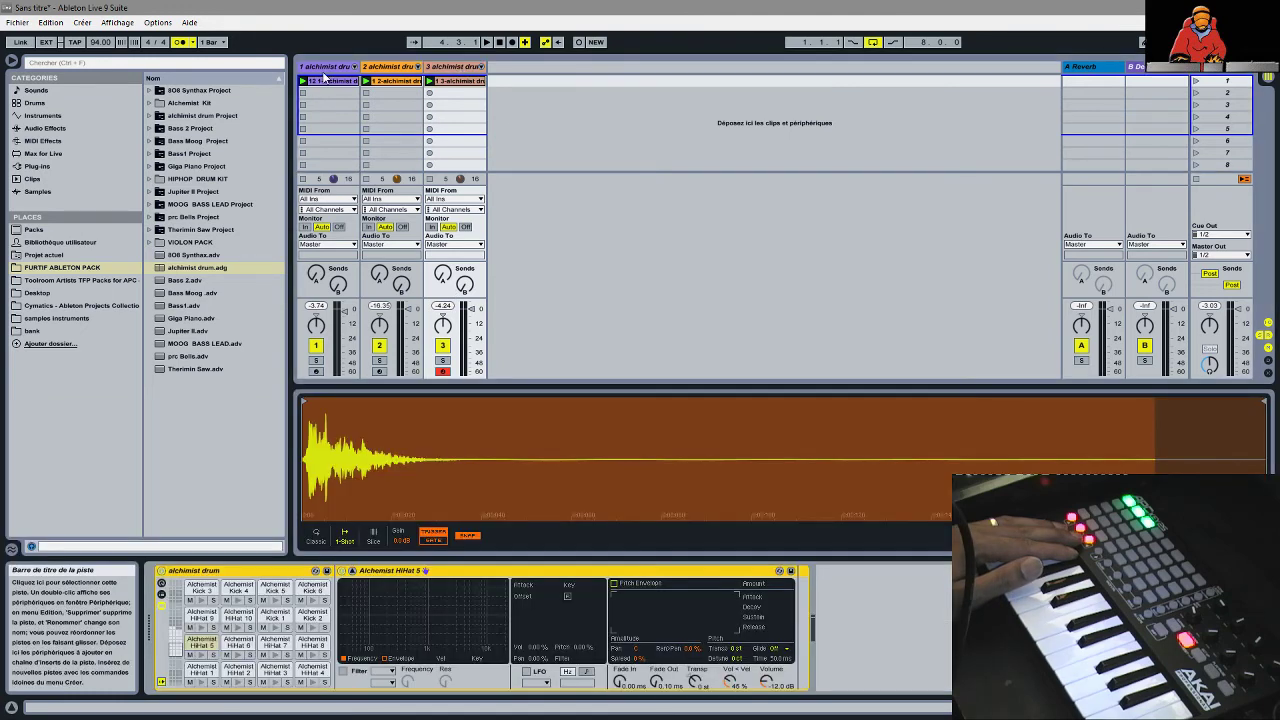
left_click(45, 115)
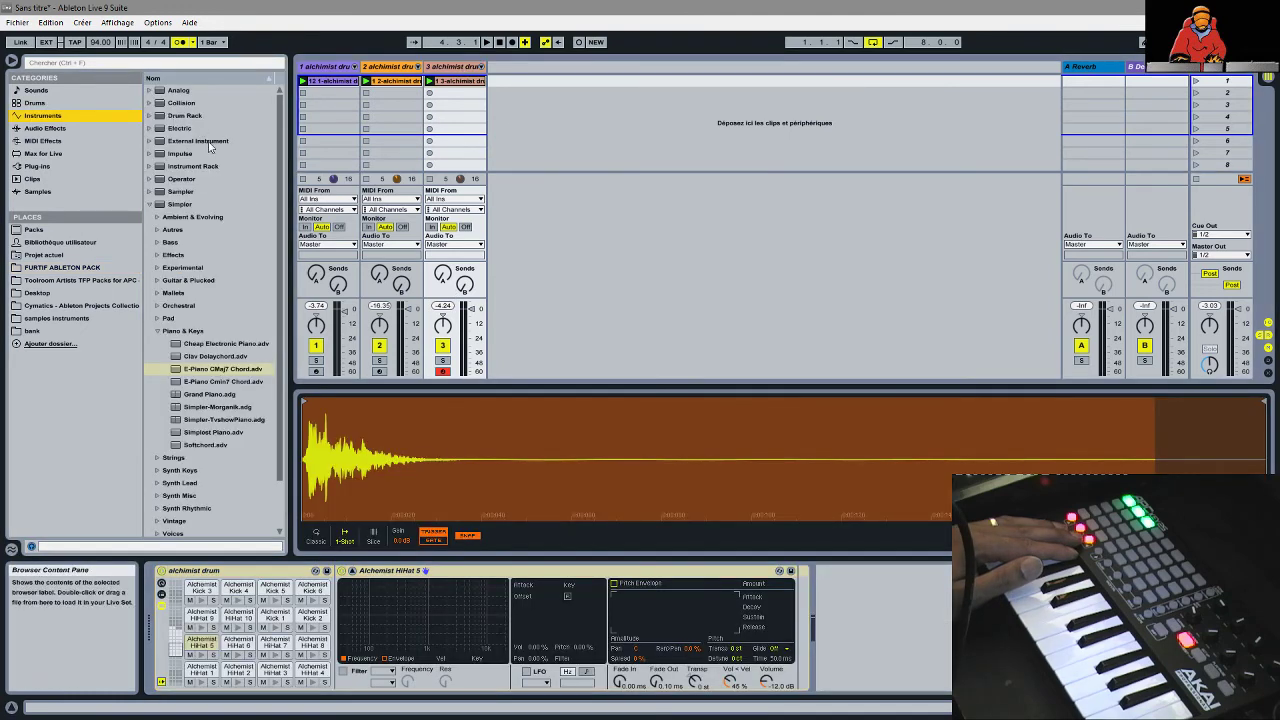
left_click(155, 129)
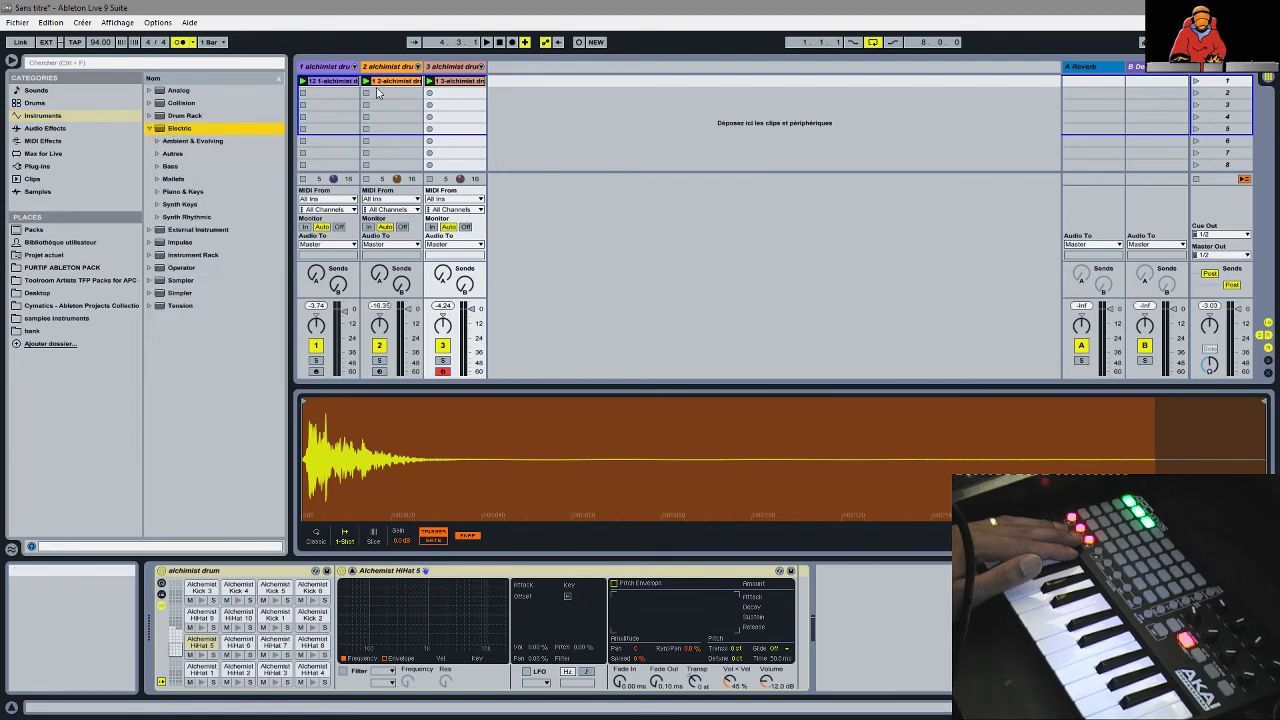
right_click(534, 94)
left_click(572, 112)
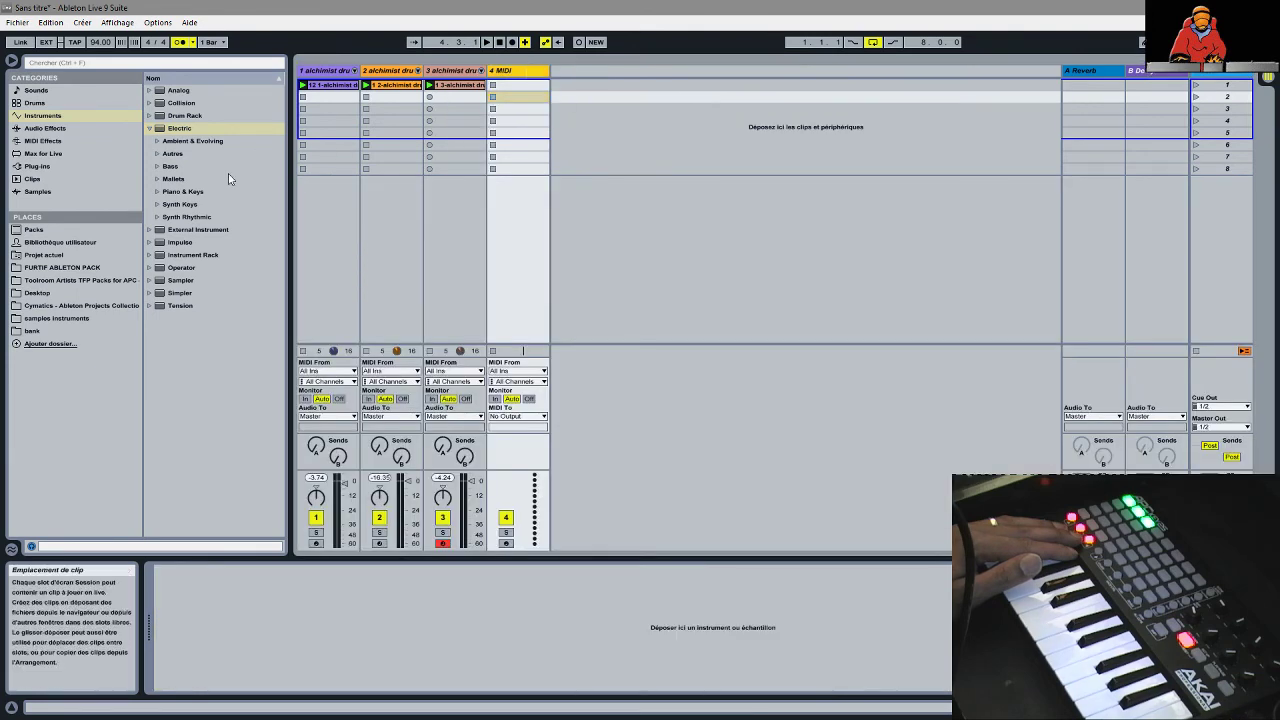
- Load the Piano & Keys preset Electrique.adg onto the fourth track, record a chord clip in its first slot and open its notes
left_click(157, 192)
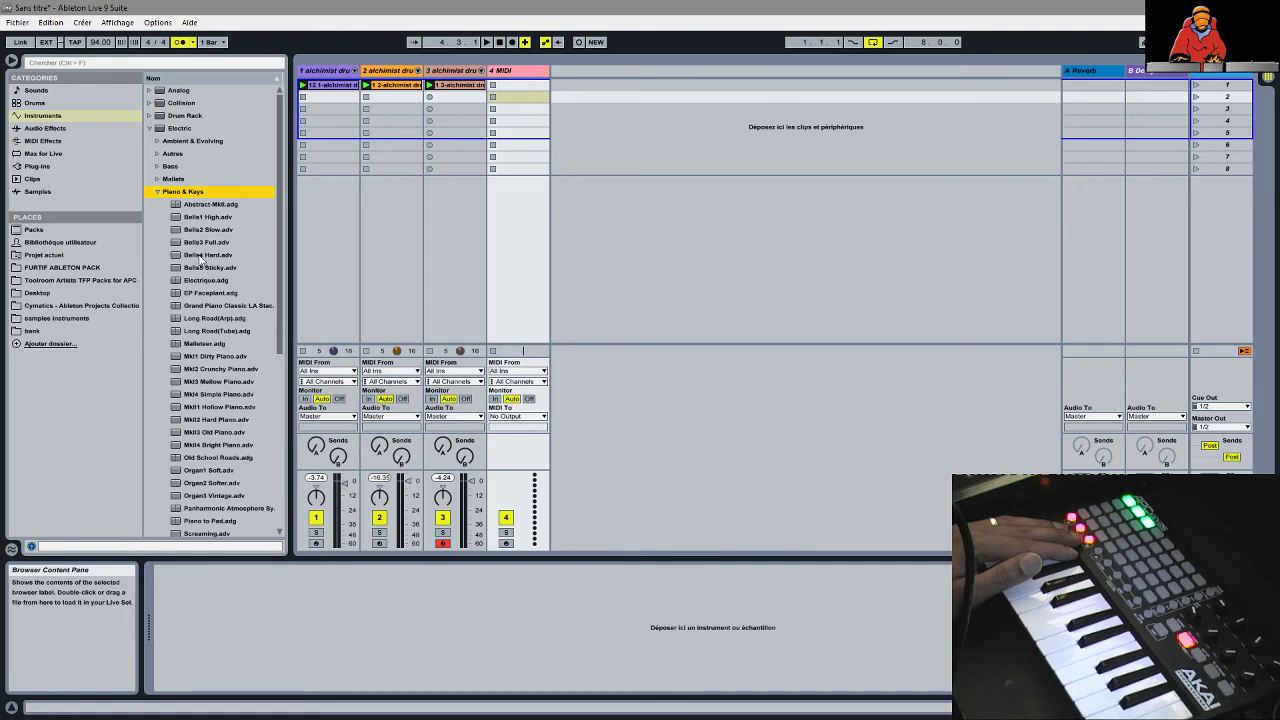
double_click(207, 282)
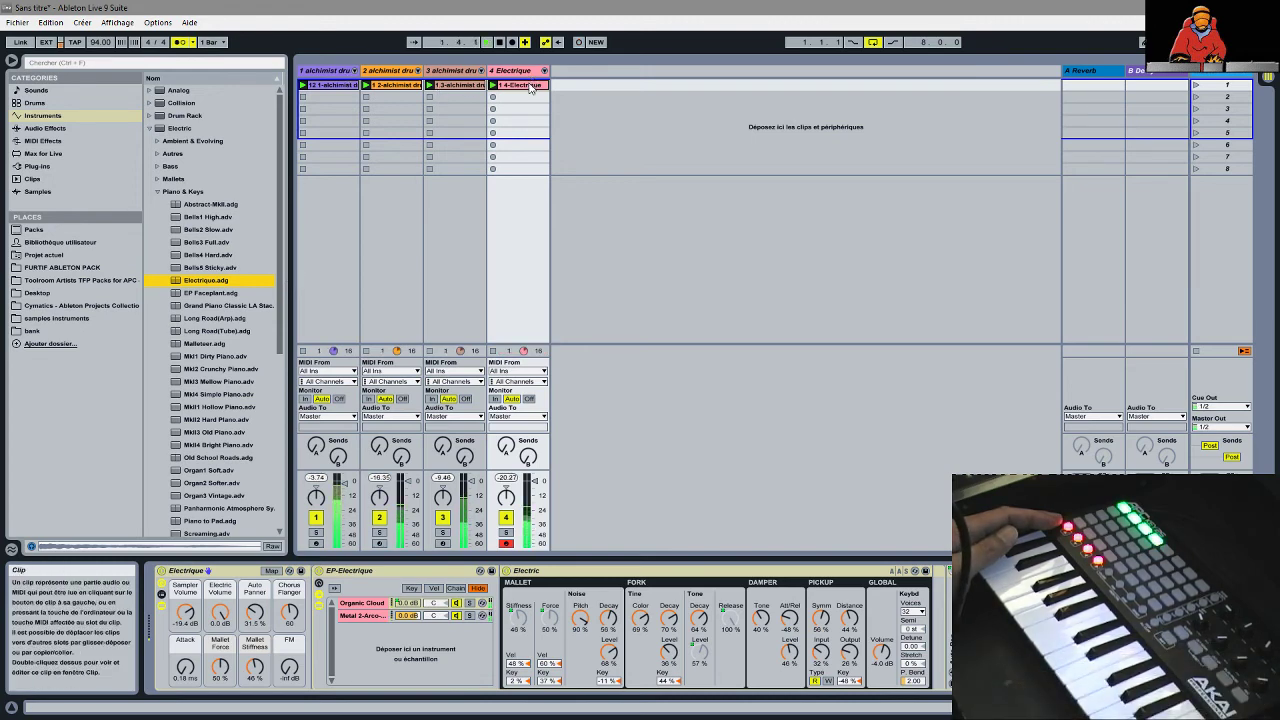
double_click(530, 87)
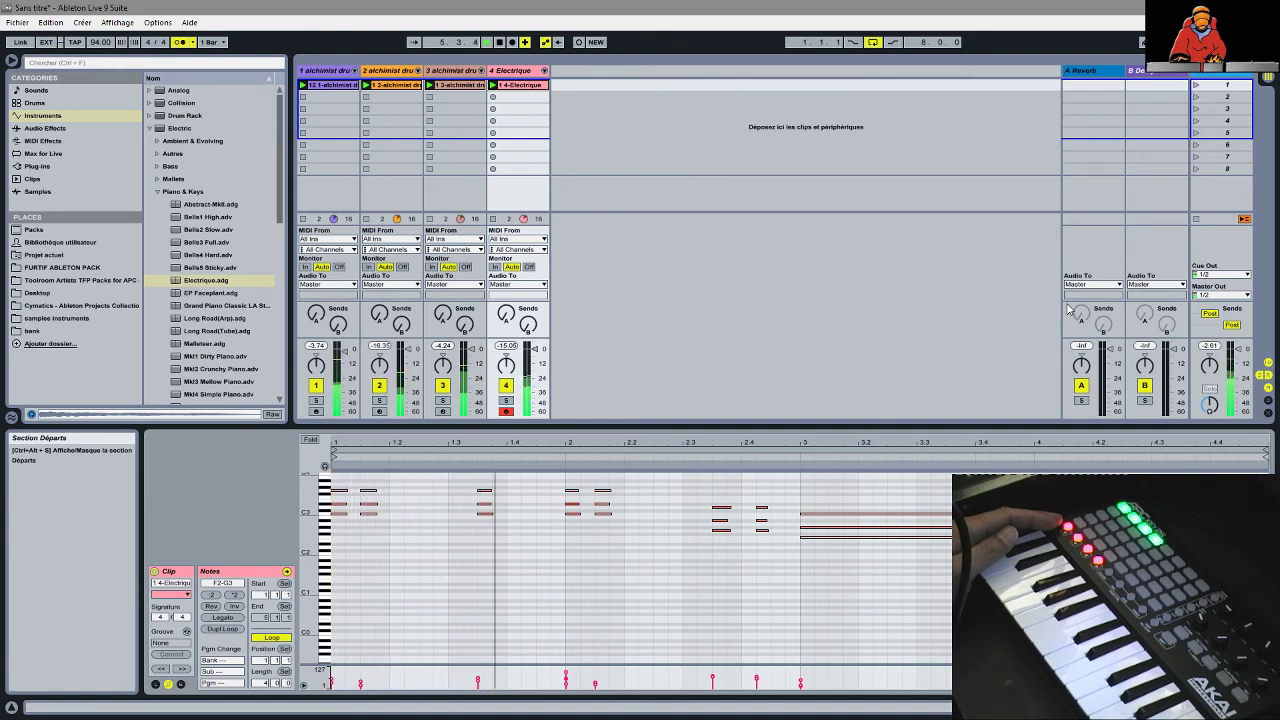
- Insert a fifth MIDI track and check the Bass presets of the Electric instrument
right_click(586, 112)
key("Escape")
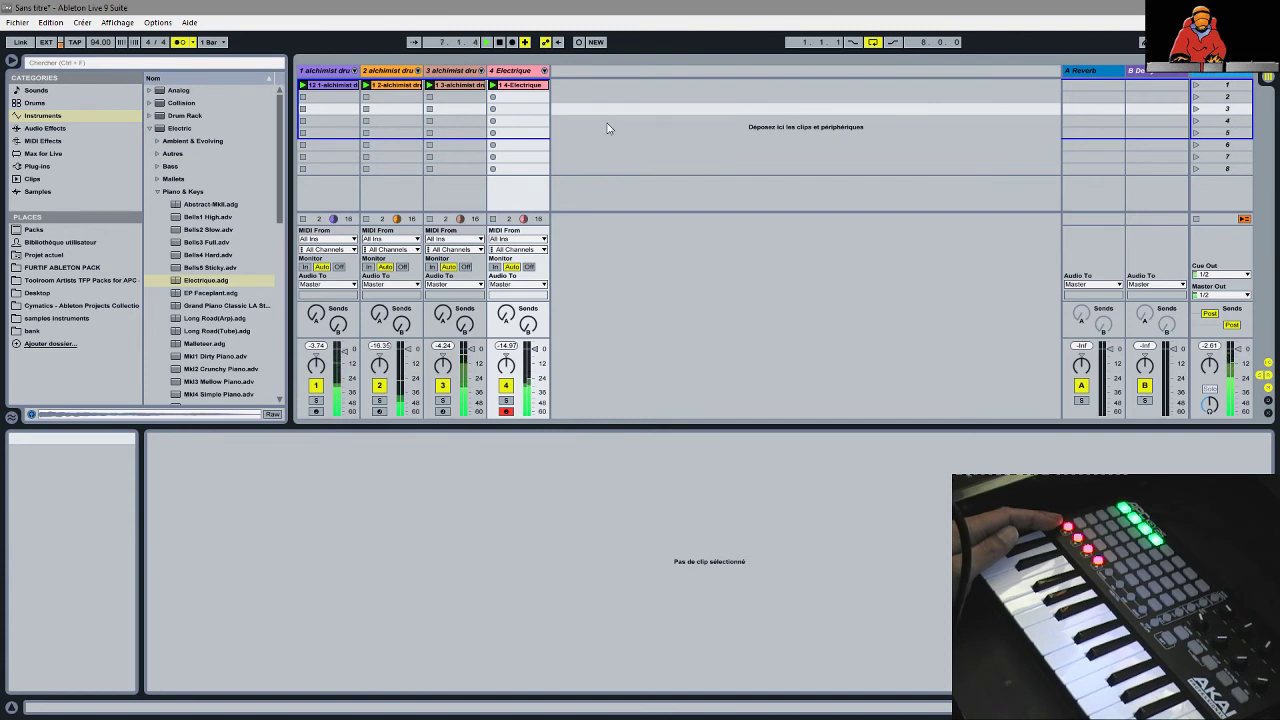
key("ctrl+shift+t")
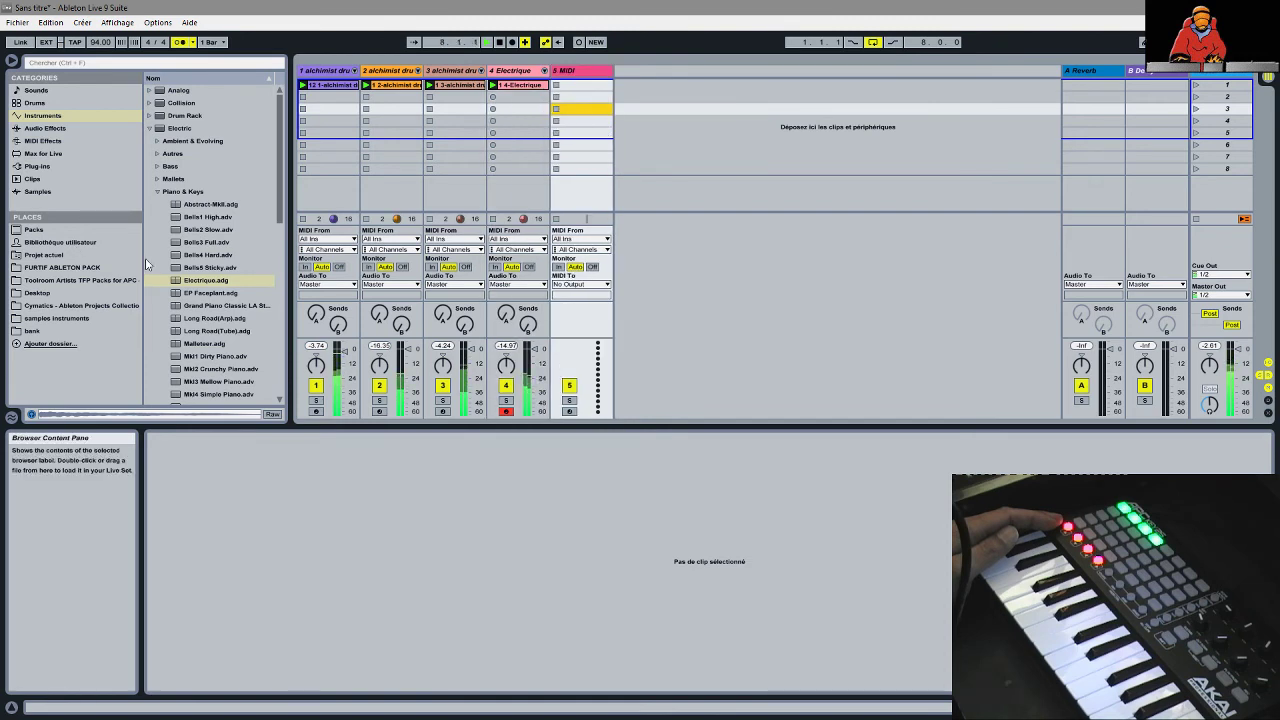
left_click(158, 166)
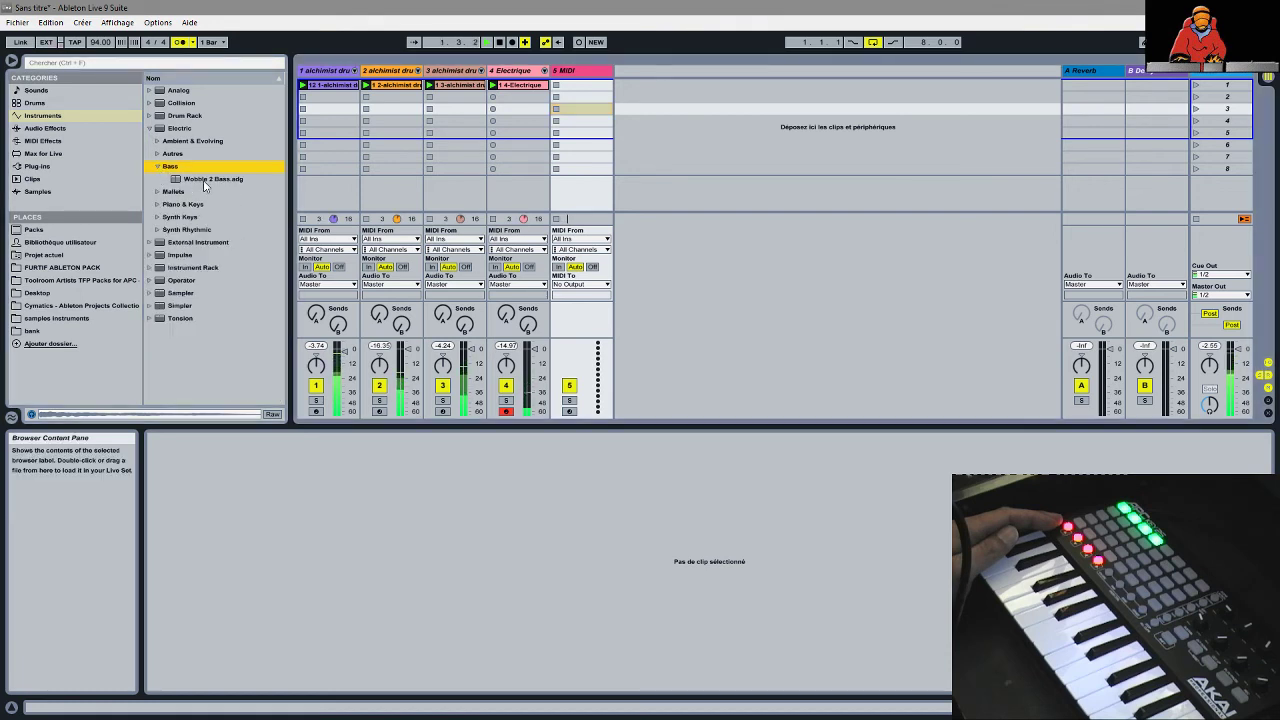
left_click(157, 167)
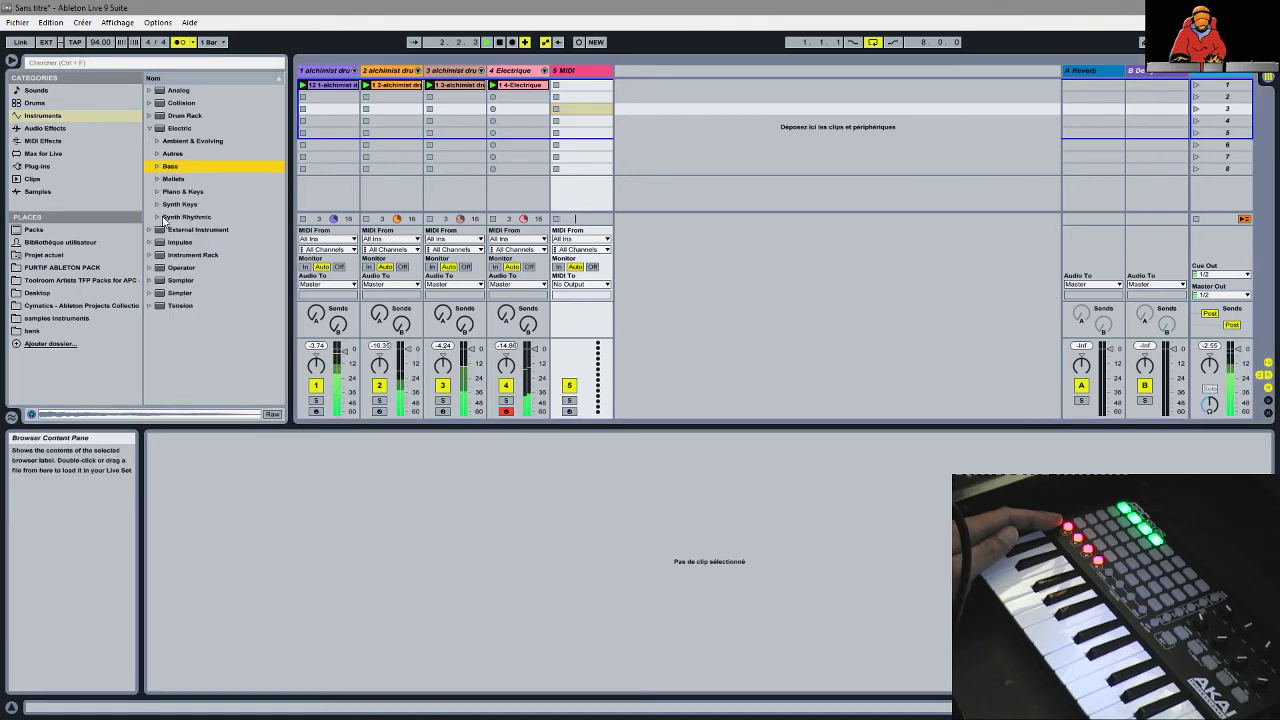
left_click(149, 128)
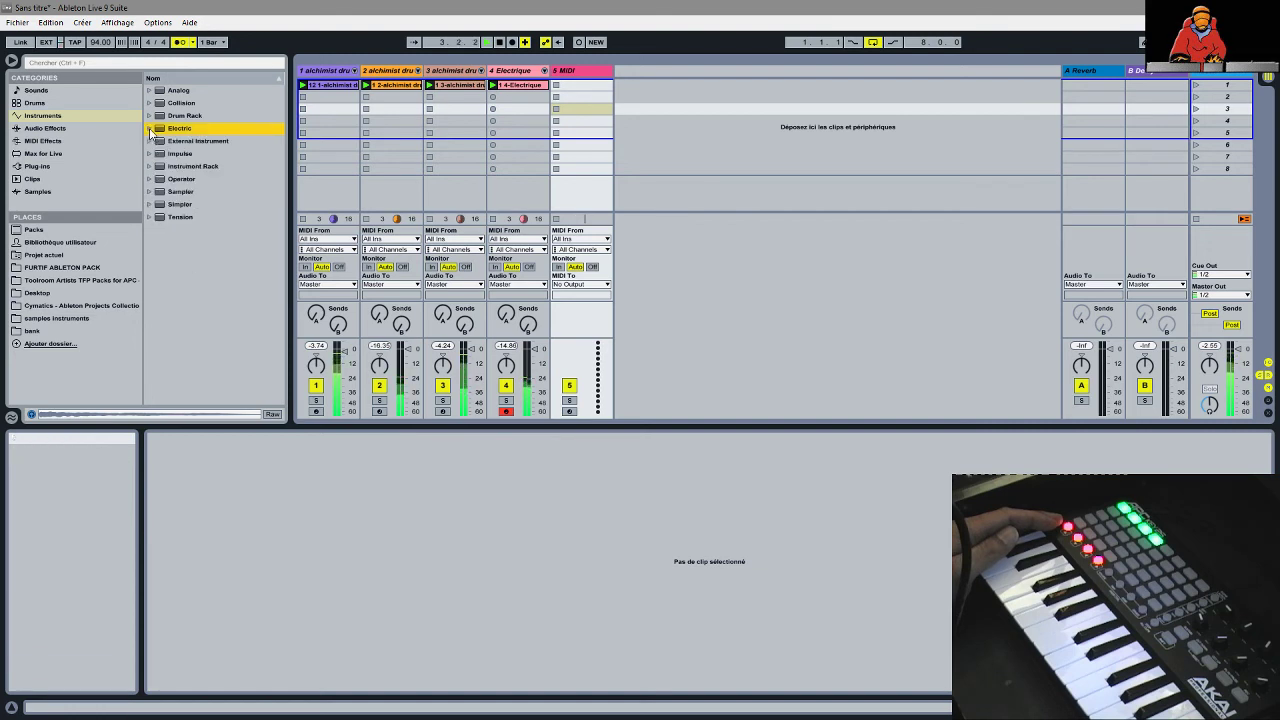
- Browse the Operator presets and load the Bass preset Acid Bass.adv onto the fifth track
left_click(150, 179)
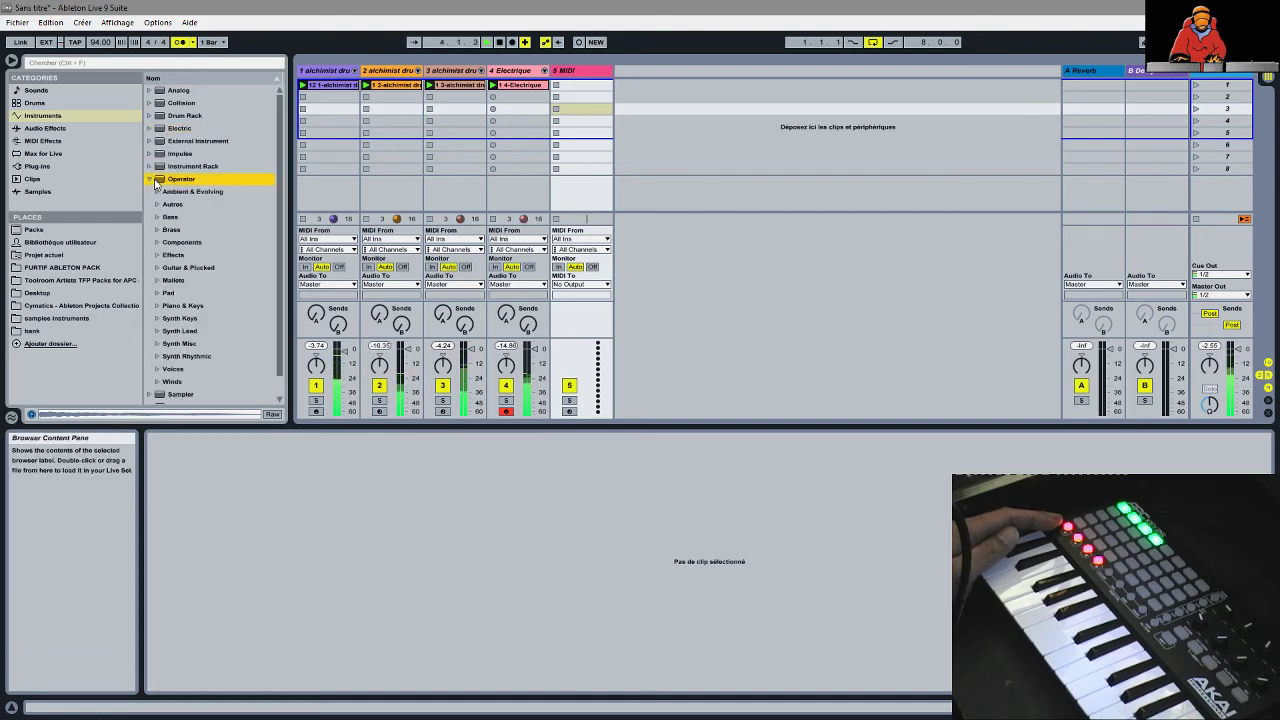
left_click(156, 332)
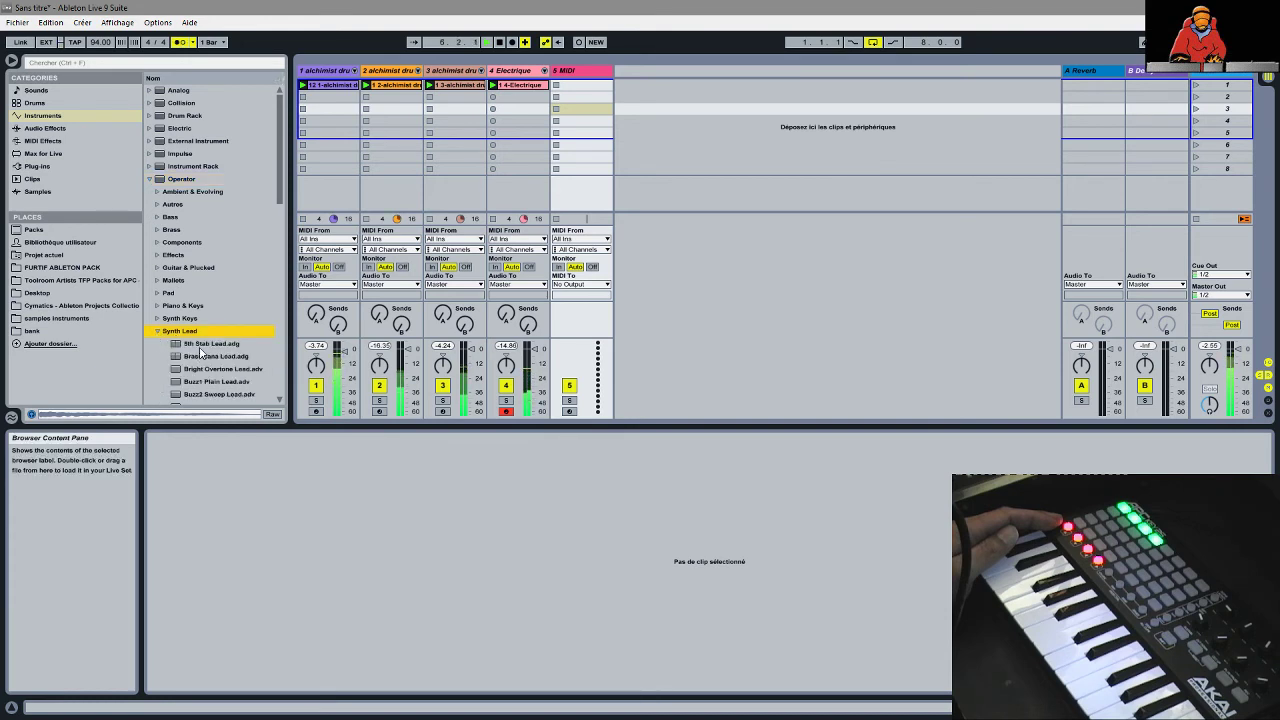
left_click(193, 358)
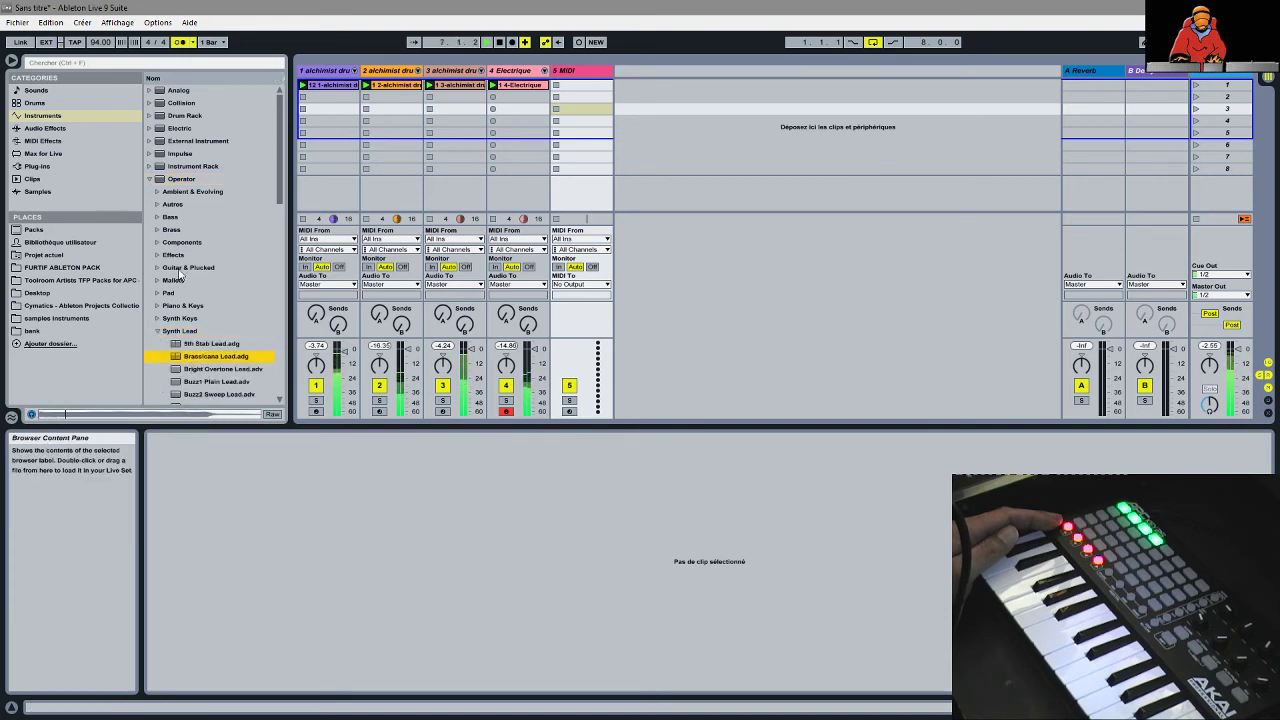
left_click(157, 218)
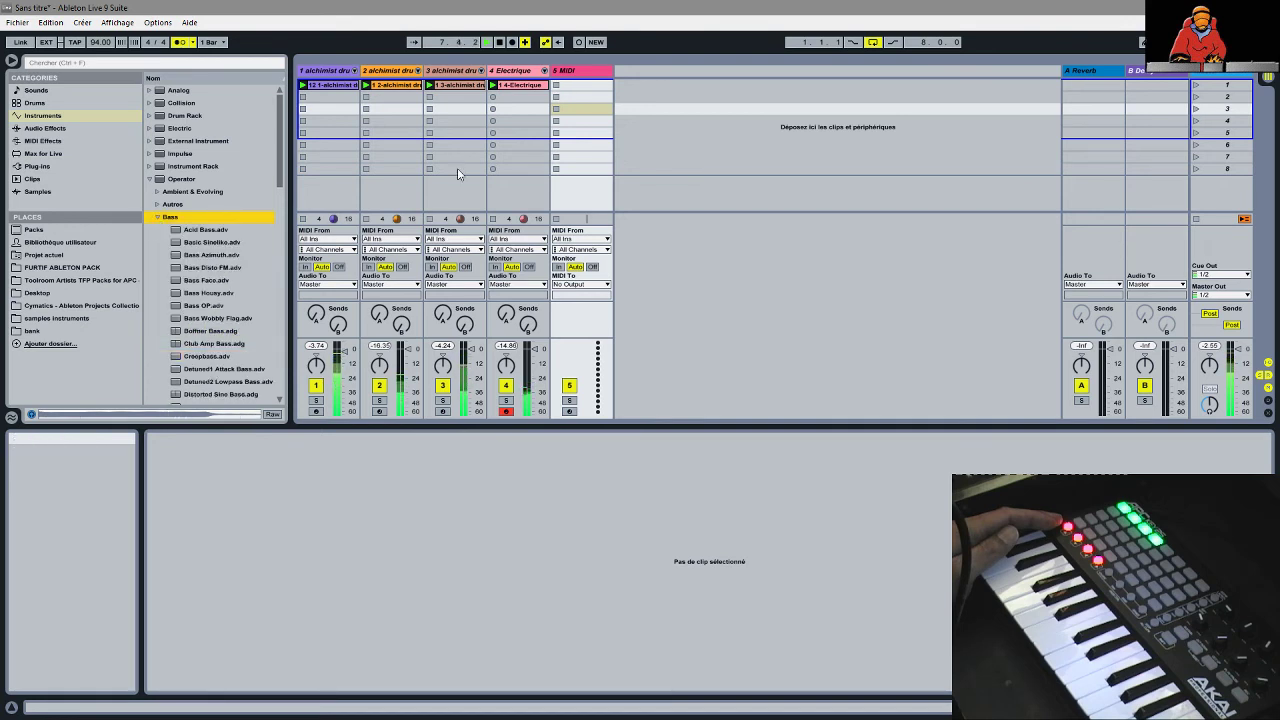
left_click(563, 73)
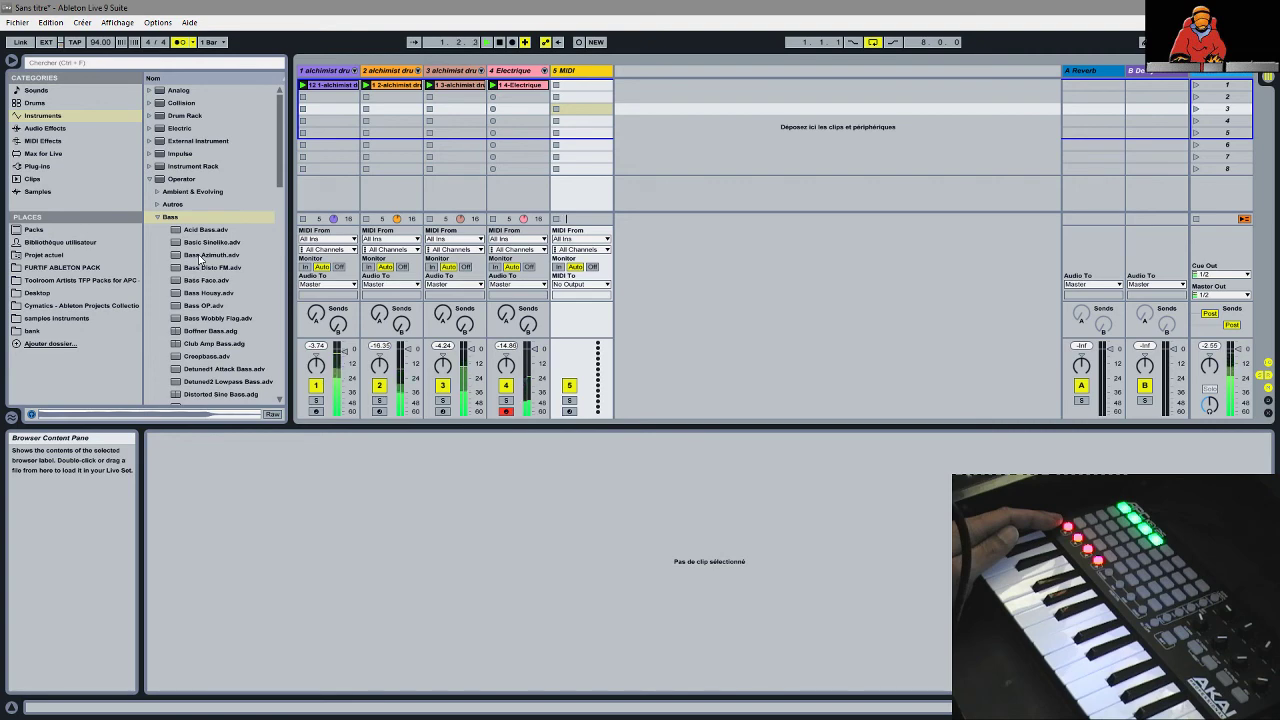
left_click(205, 230)
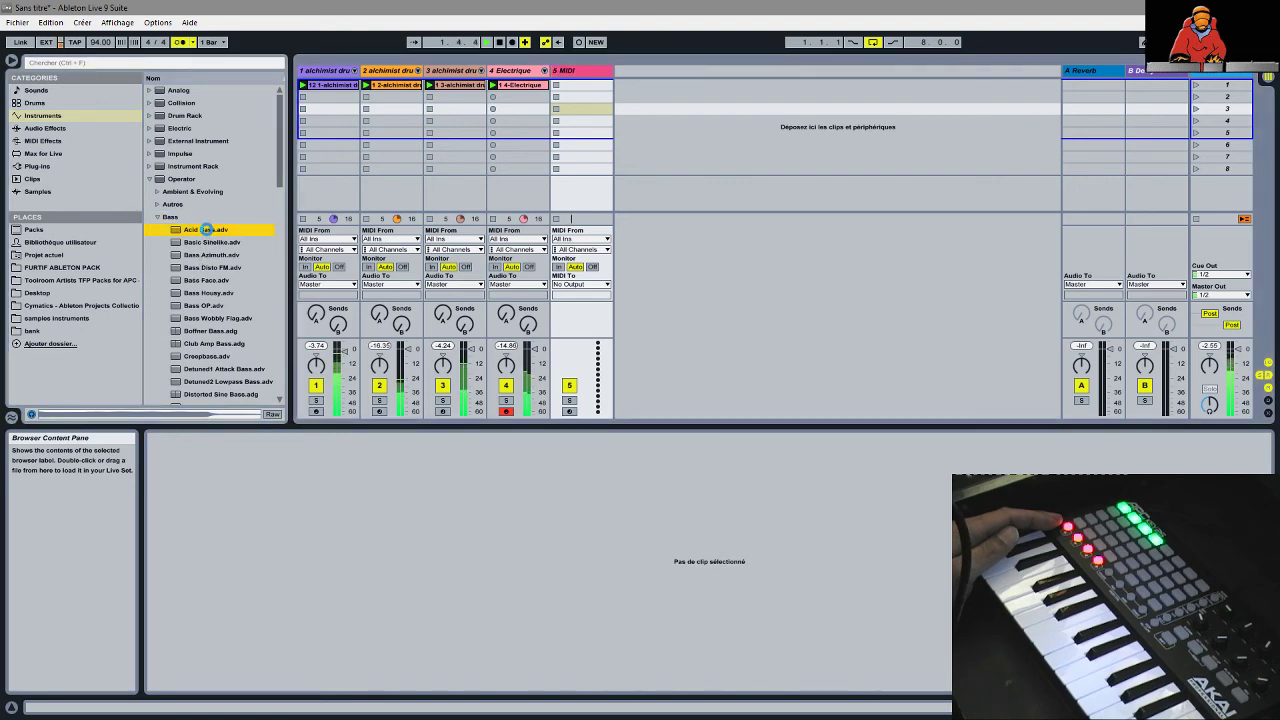
double_click(205, 230)
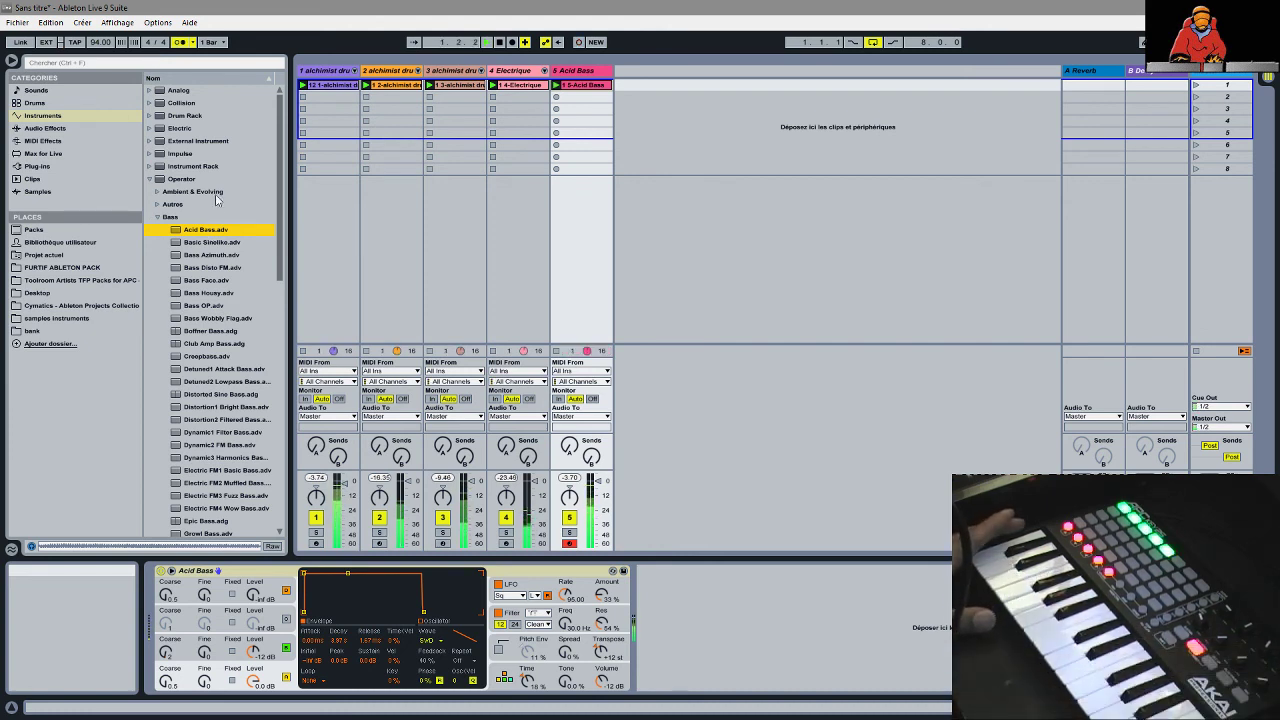
- Record a bass clip in the Acid Bass track's first slot, open its notes and lower the track's volume
left_click(568, 85)
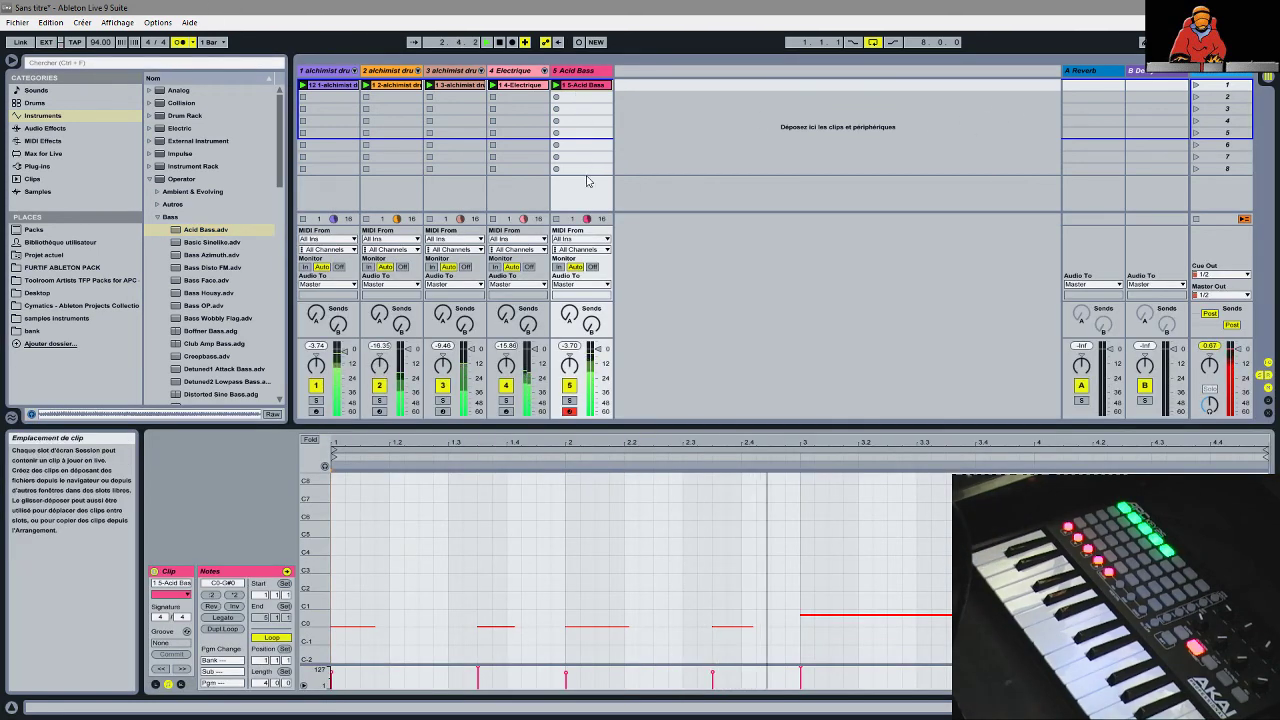
left_click_drag(598, 350, 598, 356)
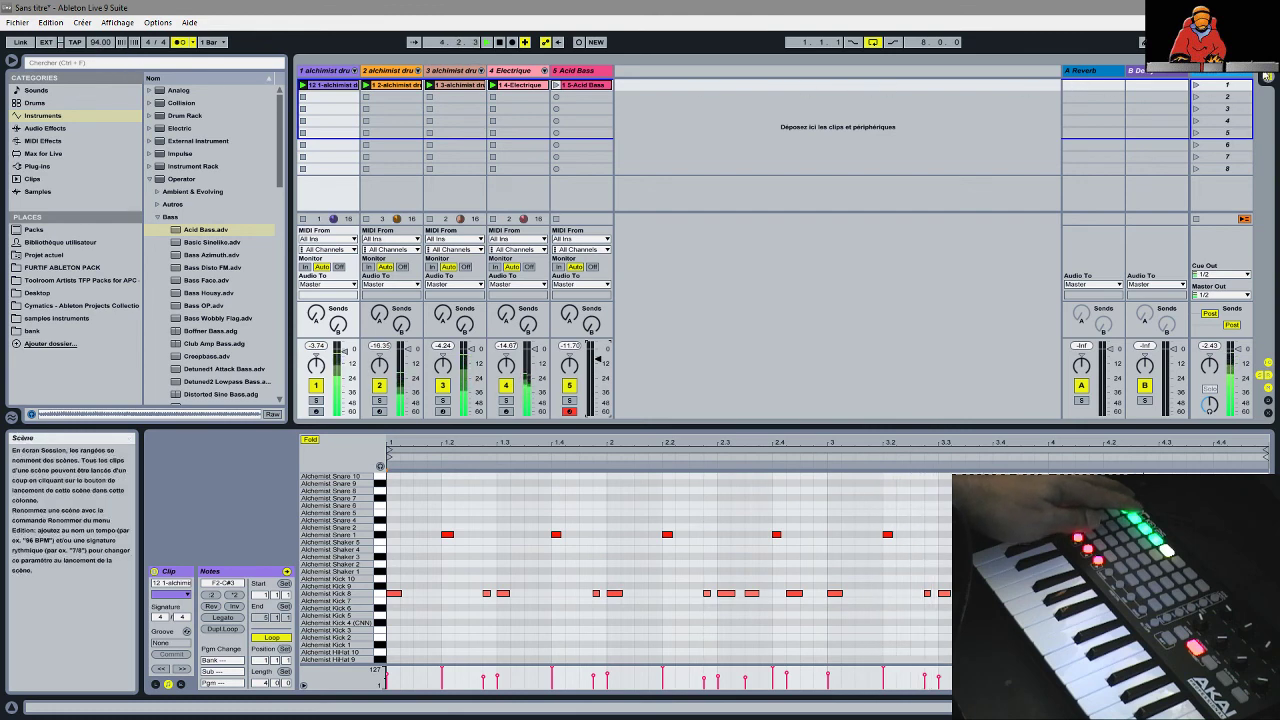
- Record the launched Session clips of all five tracks into the Arrangement, showing the Arrangement view before and during recording
left_click(1266, 78)
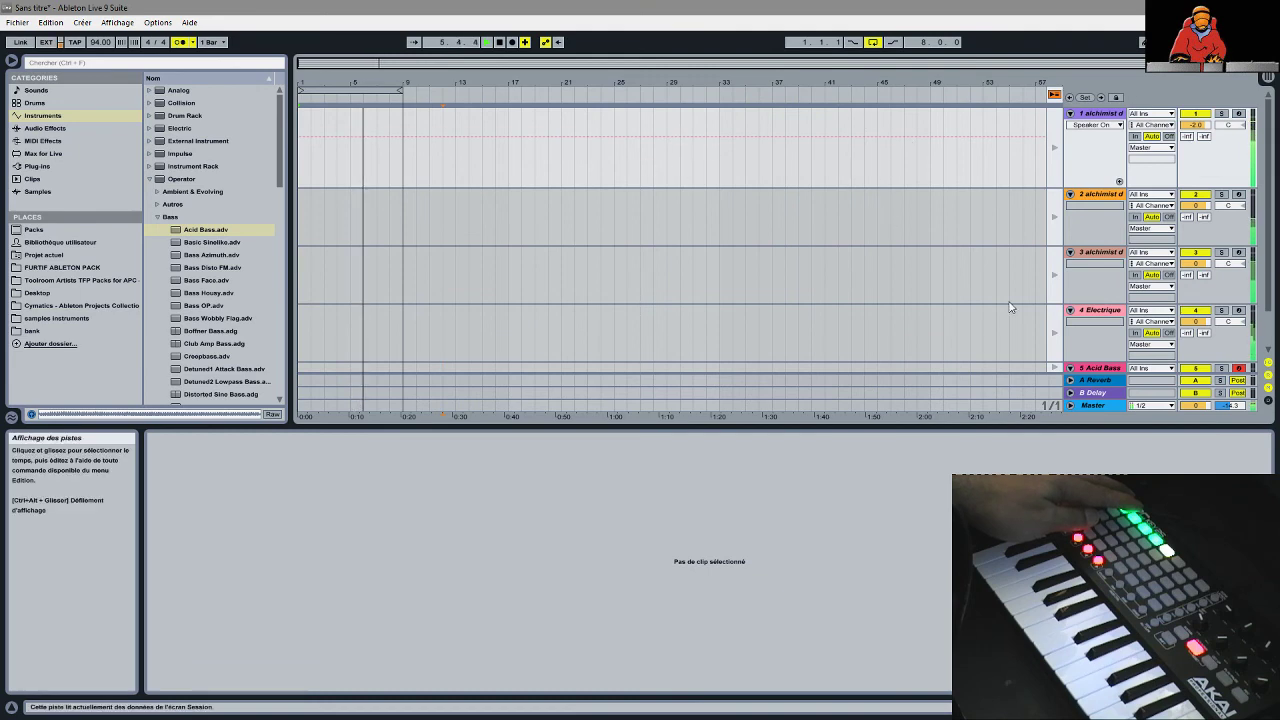
left_click_drag(1268, 148, 1254, 284)
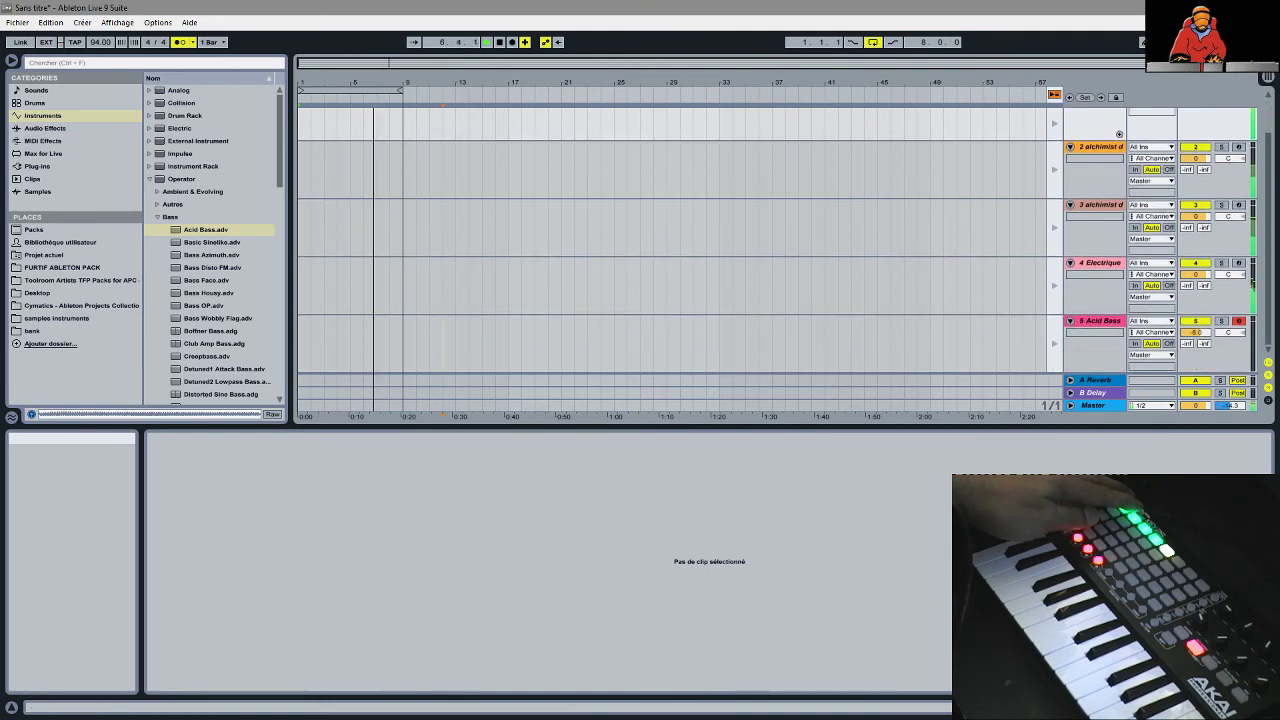
left_click(1266, 78)
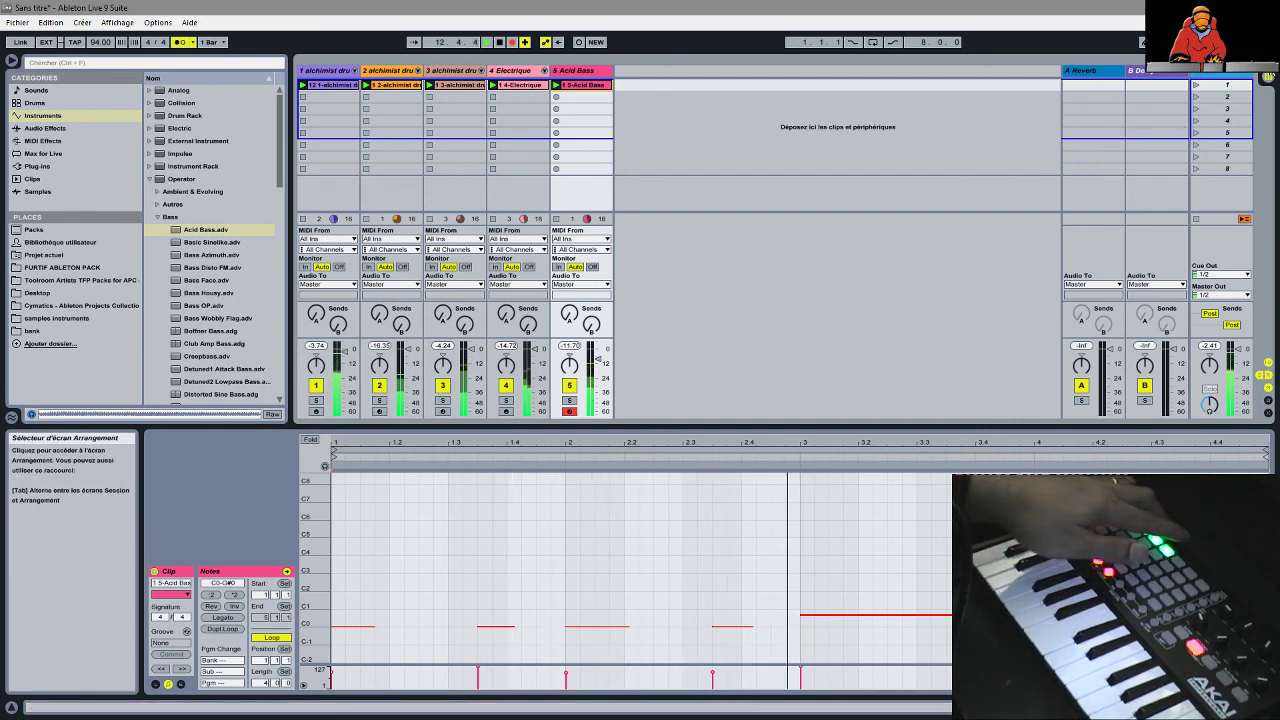
left_click(1268, 66)
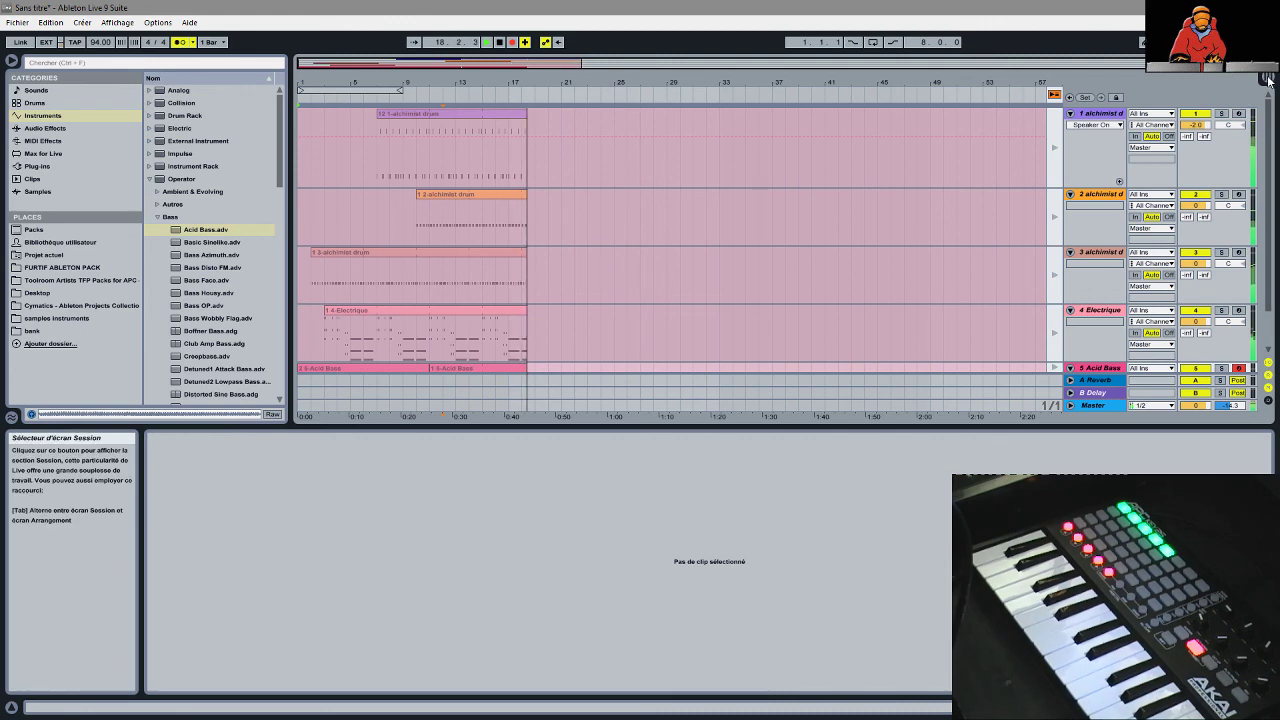
key("space")
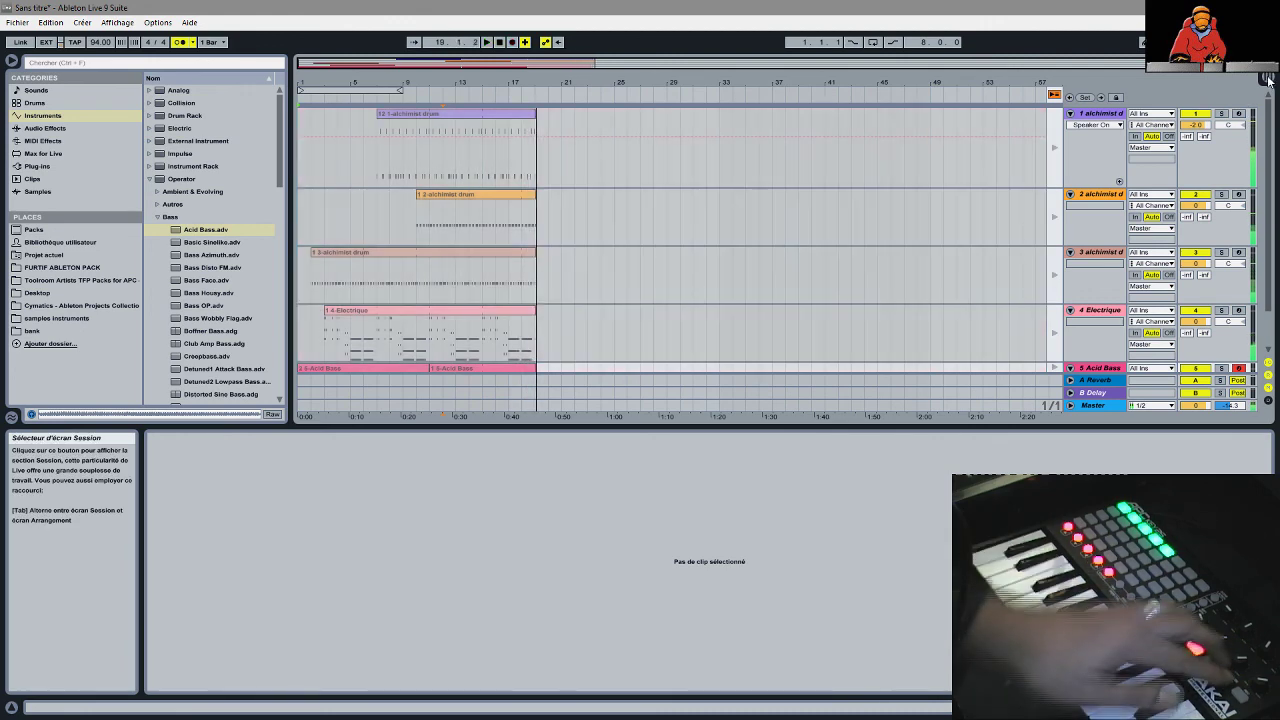
- Return all tracks to Arrangement playback and play the recorded arrangement from the start
left_click(1055, 94)
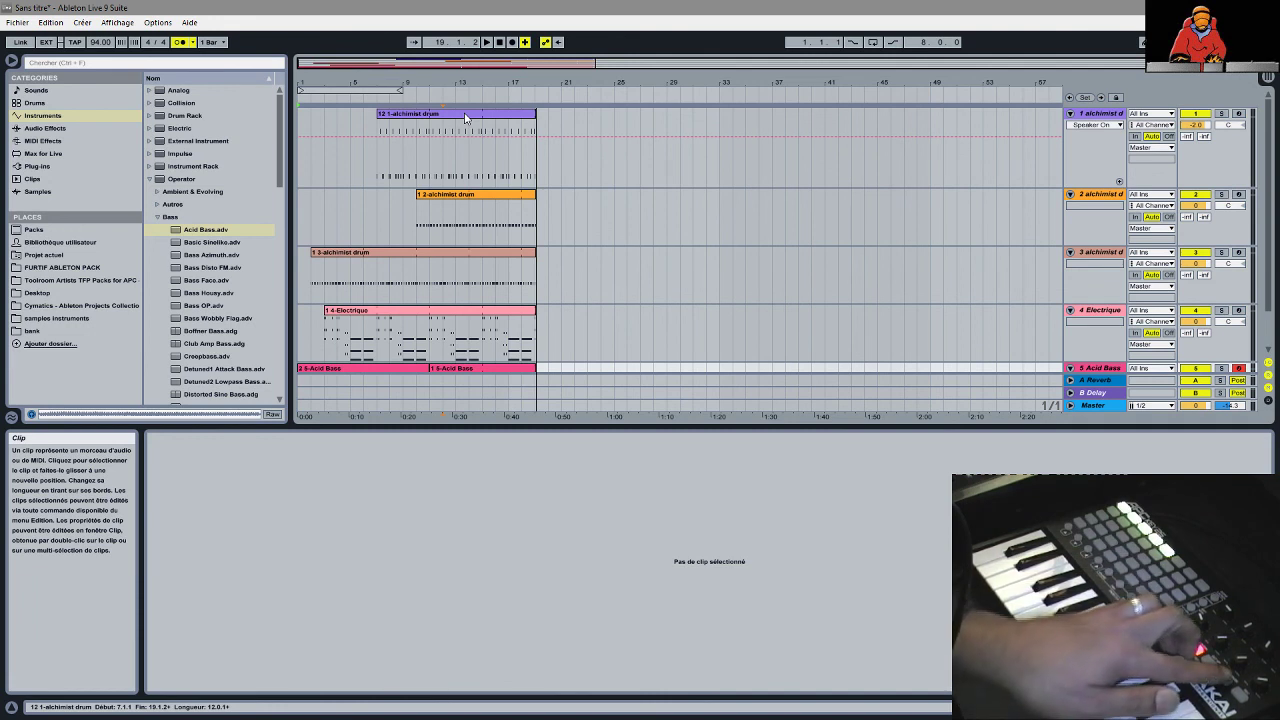
key("space")
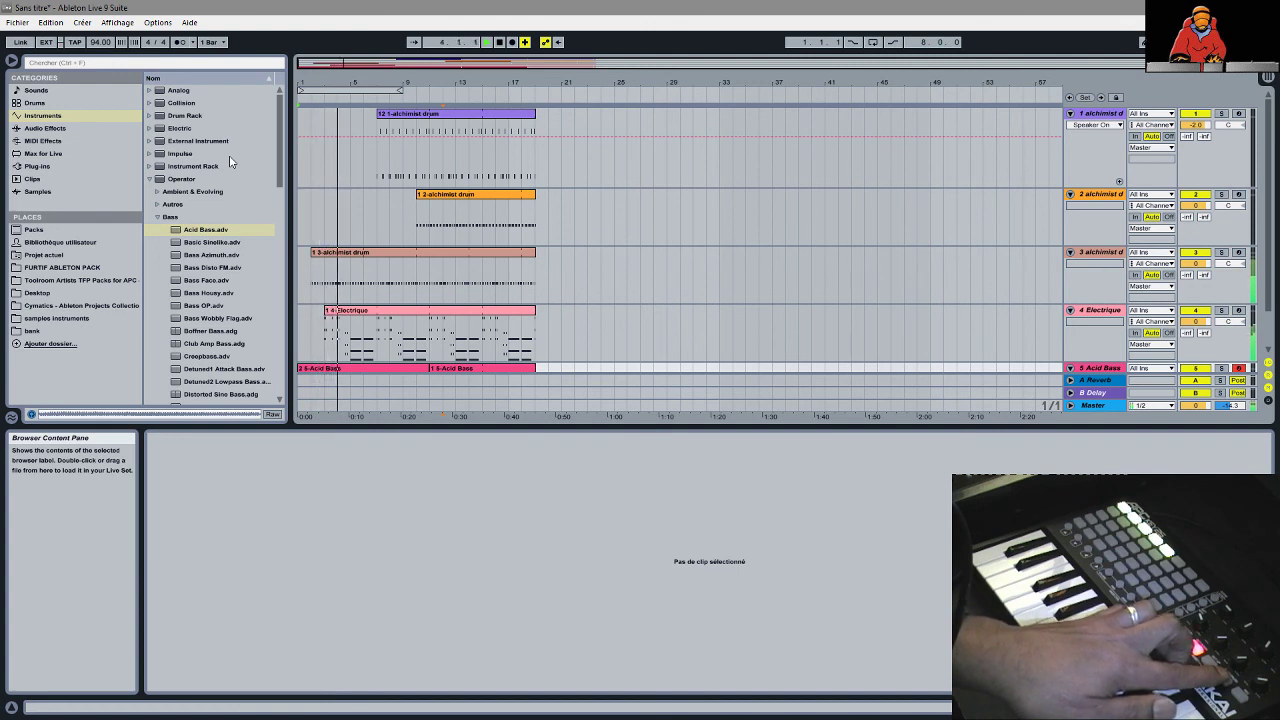
- Inspect the notes of the arranged Acid Bass and Electrique clips and fold both tracks
left_click(1069, 370)
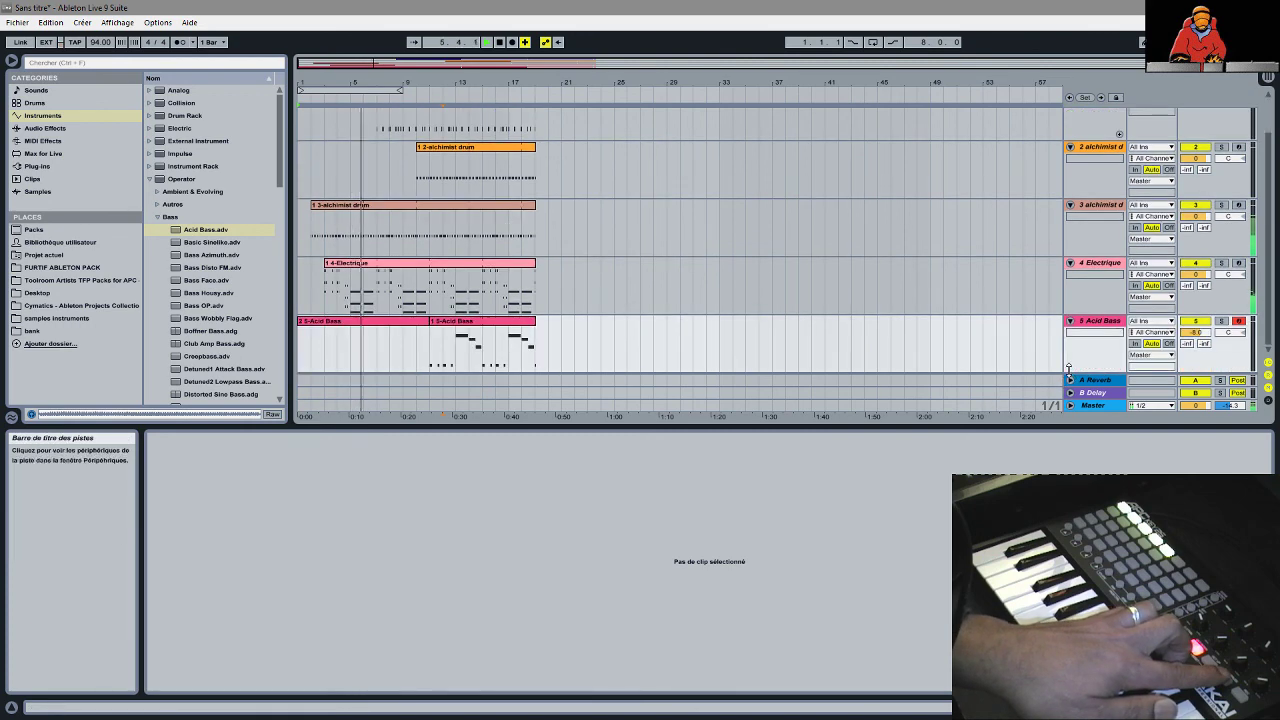
left_click(493, 330)
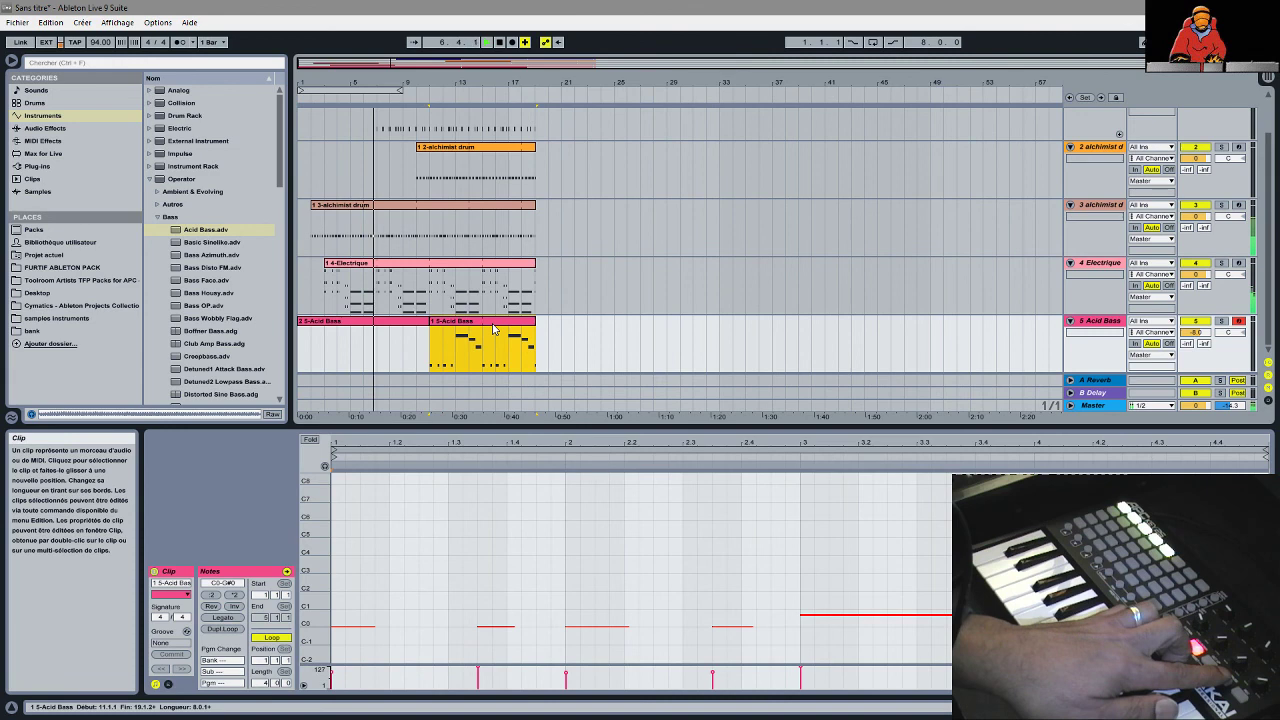
left_click(483, 268)
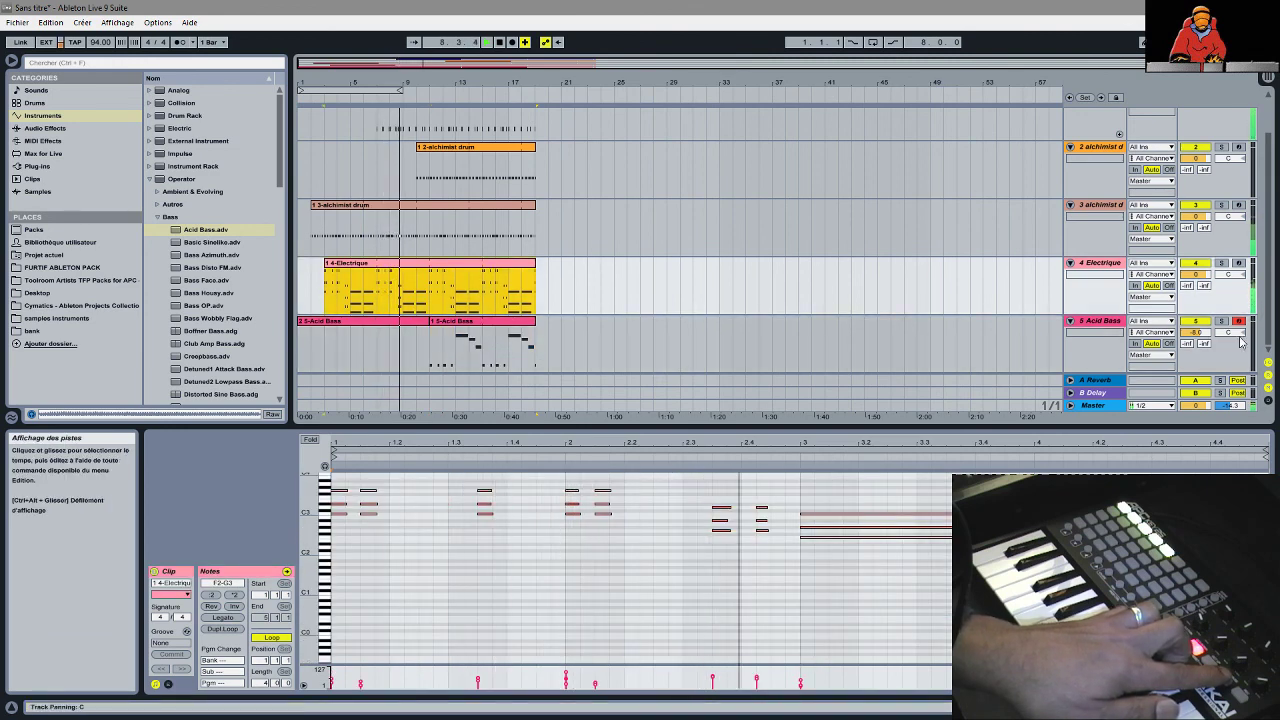
mouse_move(1213, 306)
left_mouse_down()
mouse_move(1214, 284)
mouse_move(1222, 298)
left_mouse_up()
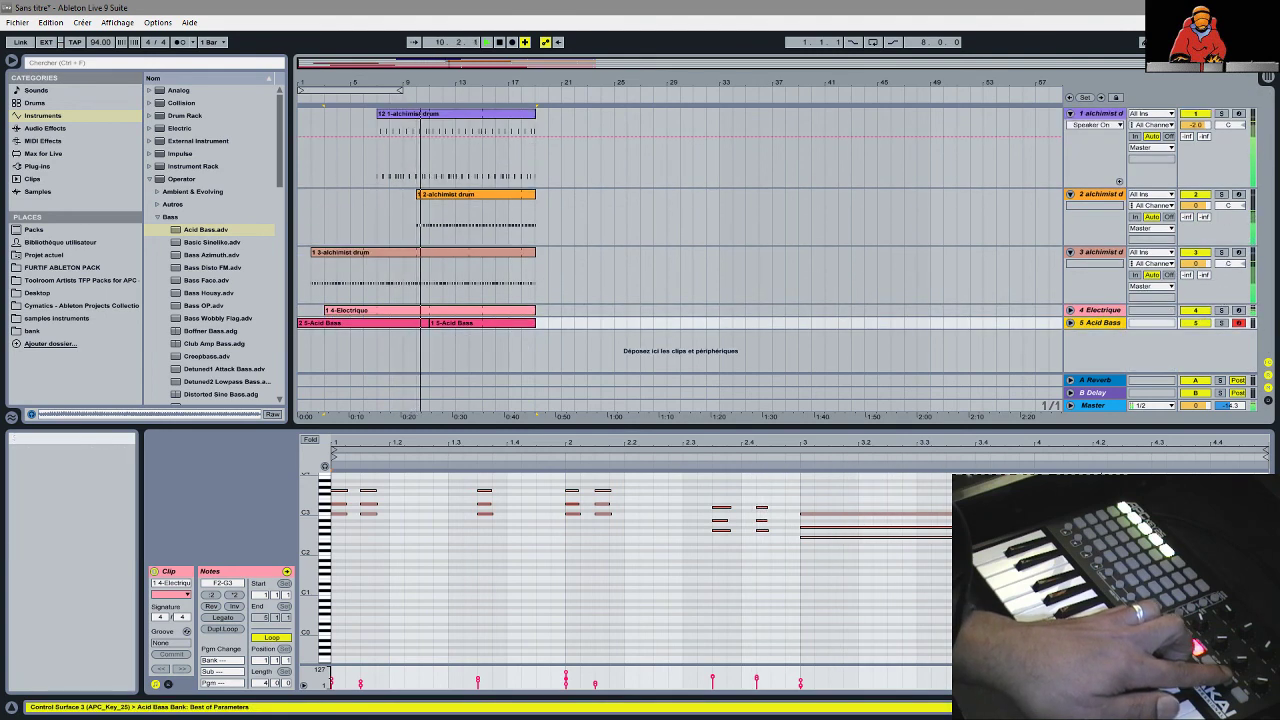
- View the first track's drum rack in Session view and the second and third tracks' devices in Arrangement view
left_click(1266, 79)
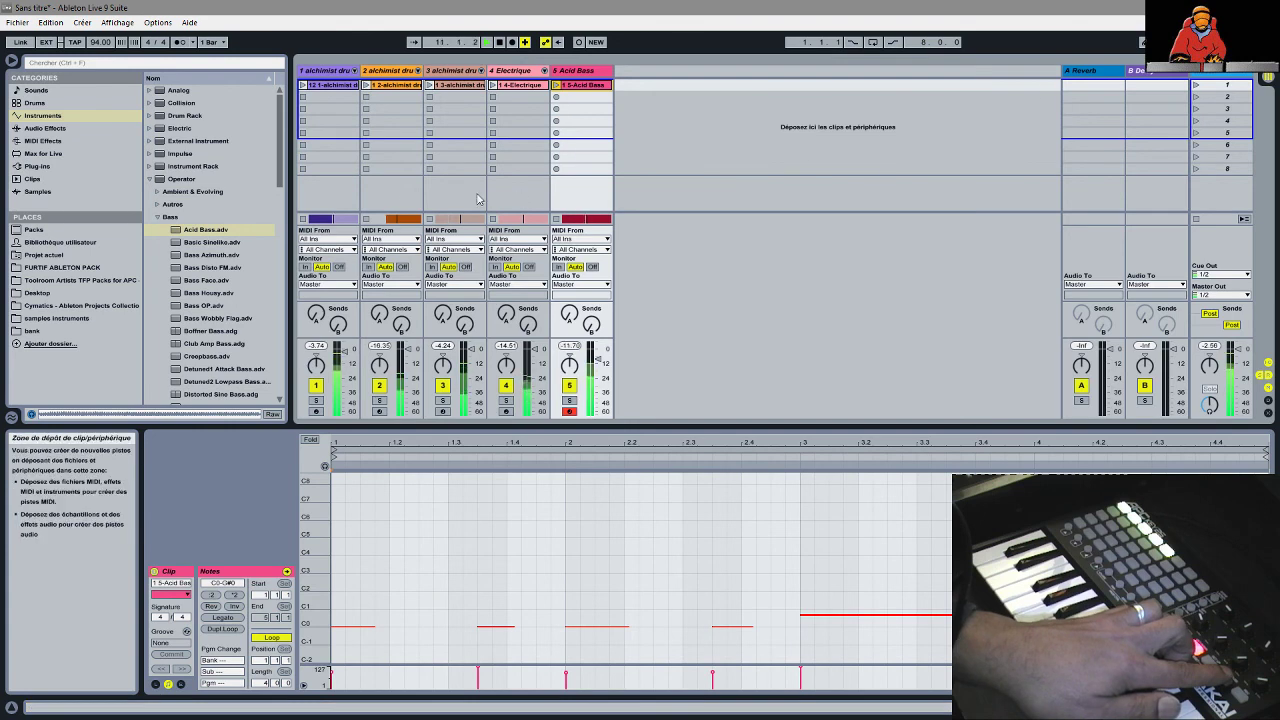
double_click(323, 72)
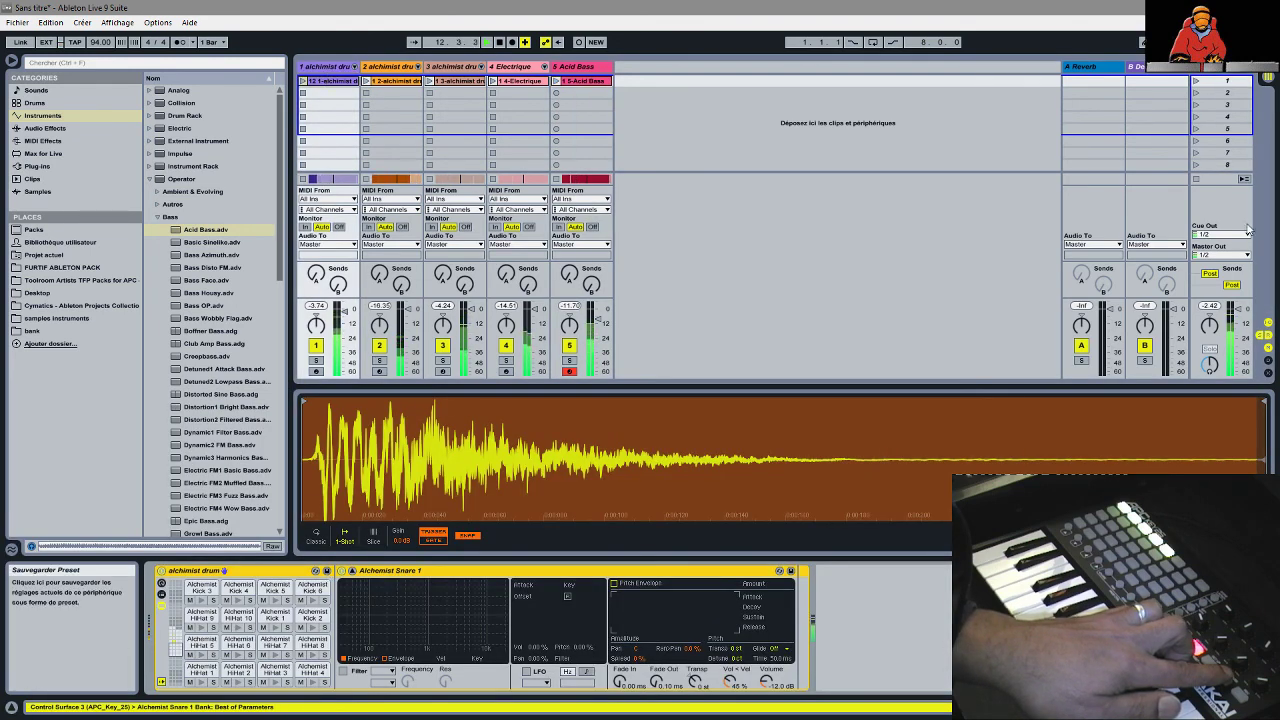
key("Tab")
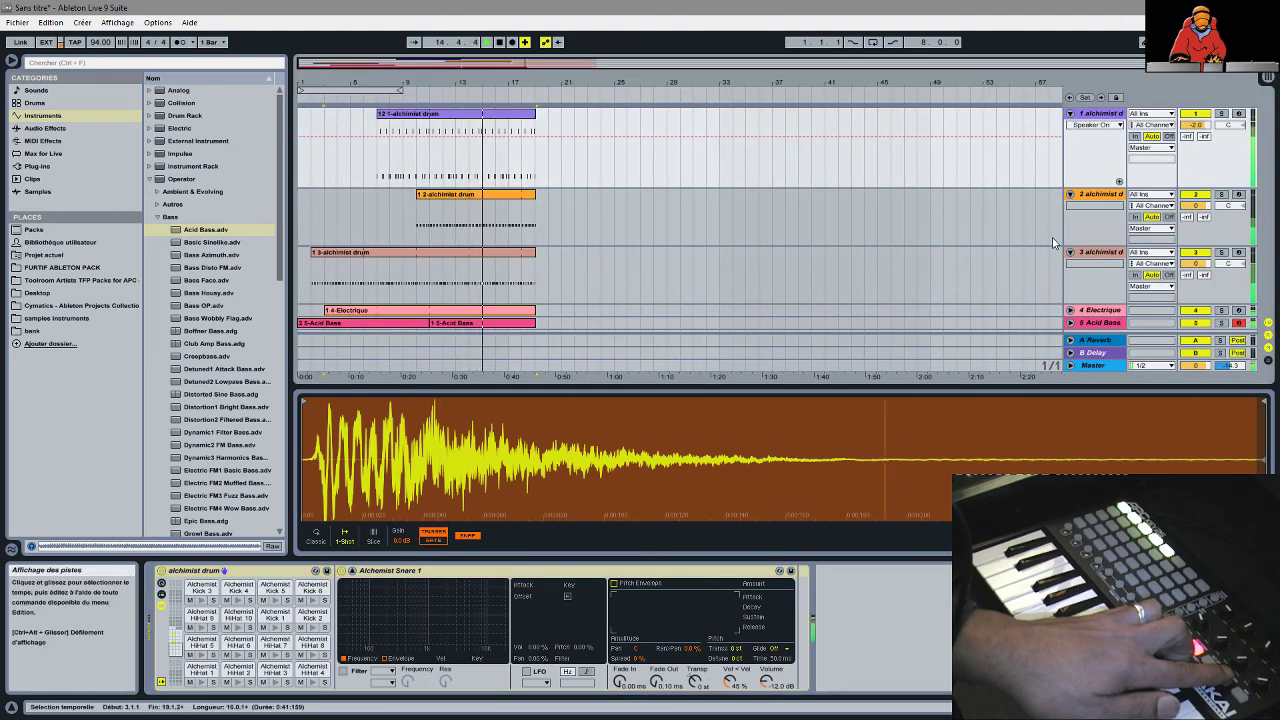
left_click(1222, 228)
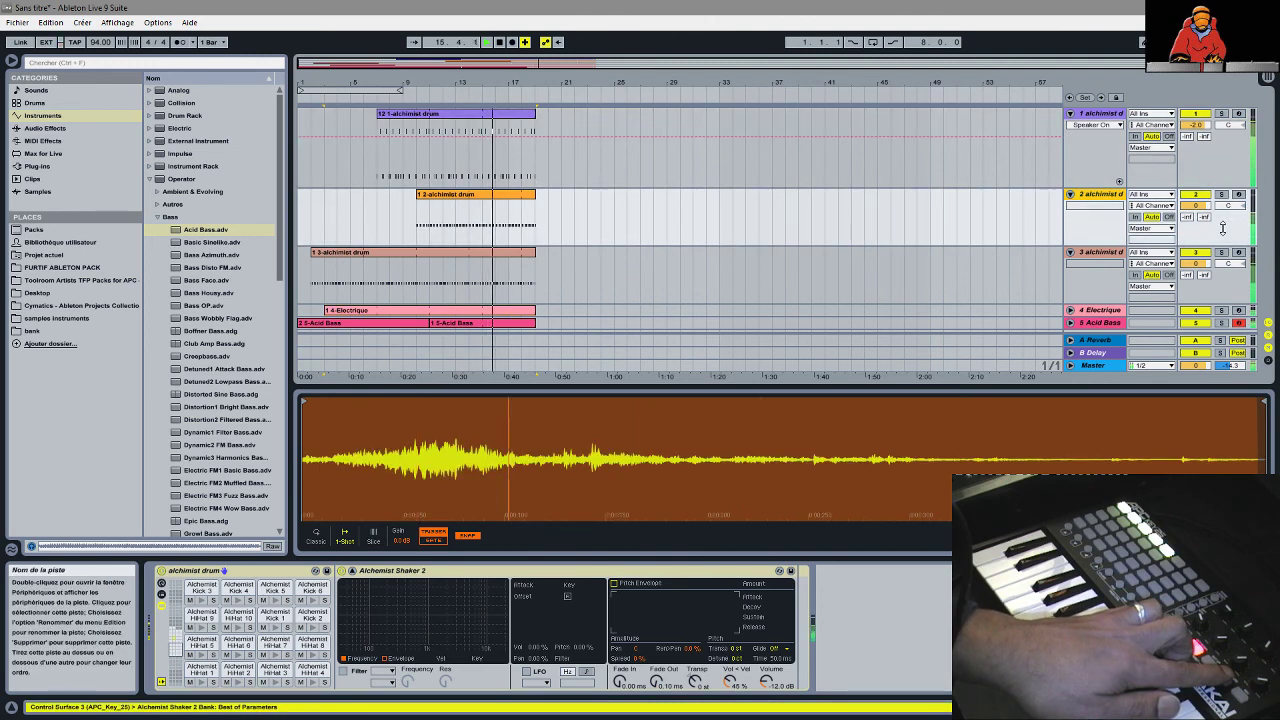
left_click(1226, 283)
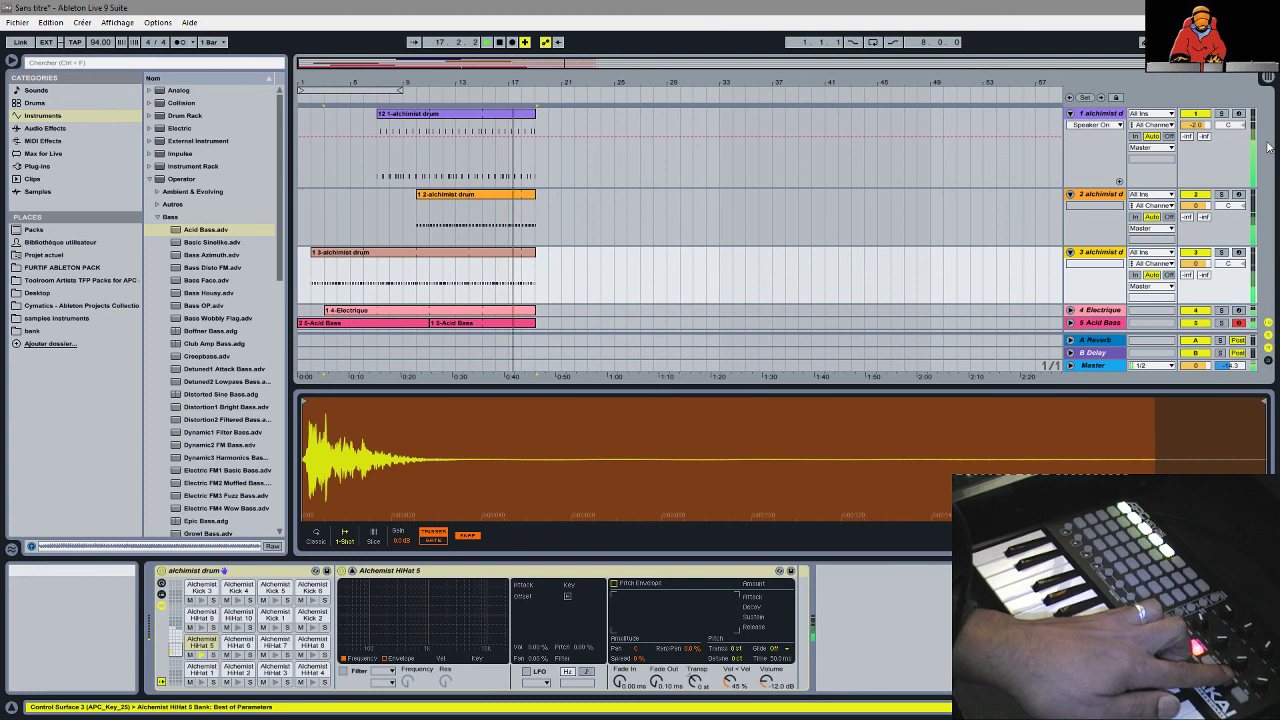
- Hide the In/Out section in the Arrangement view and stop playback
left_click(1268, 325)
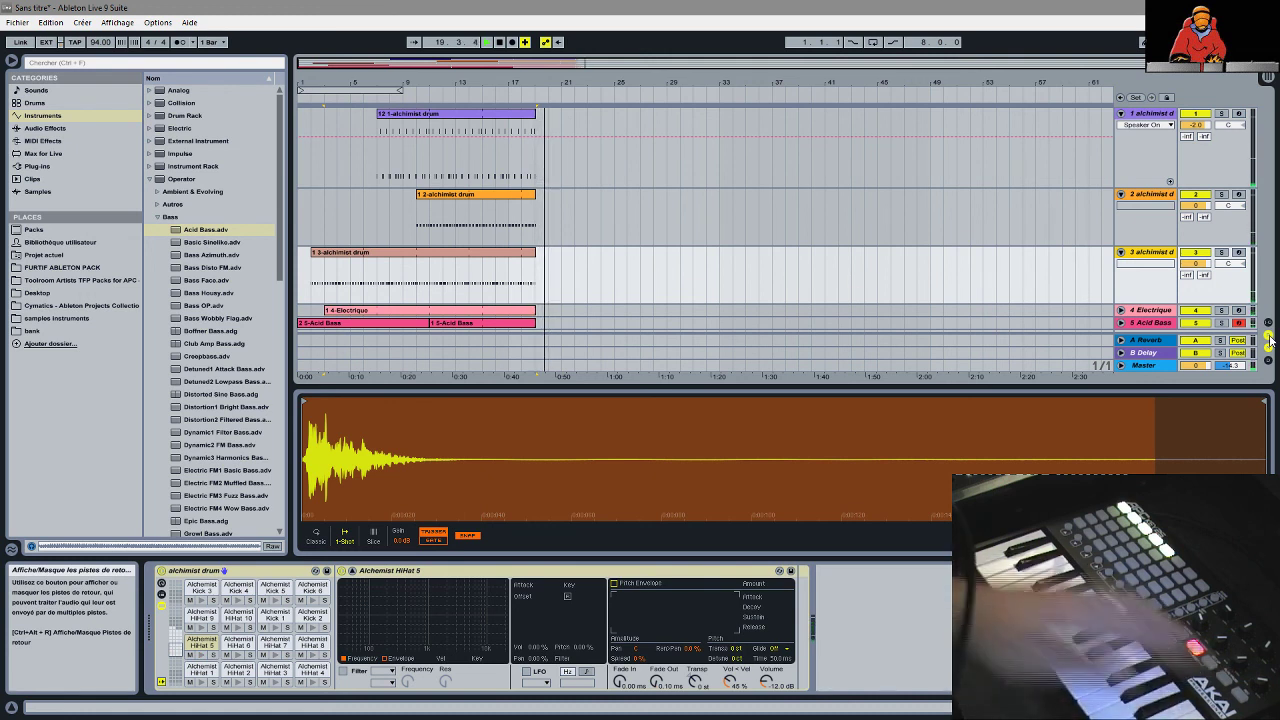
key("space")
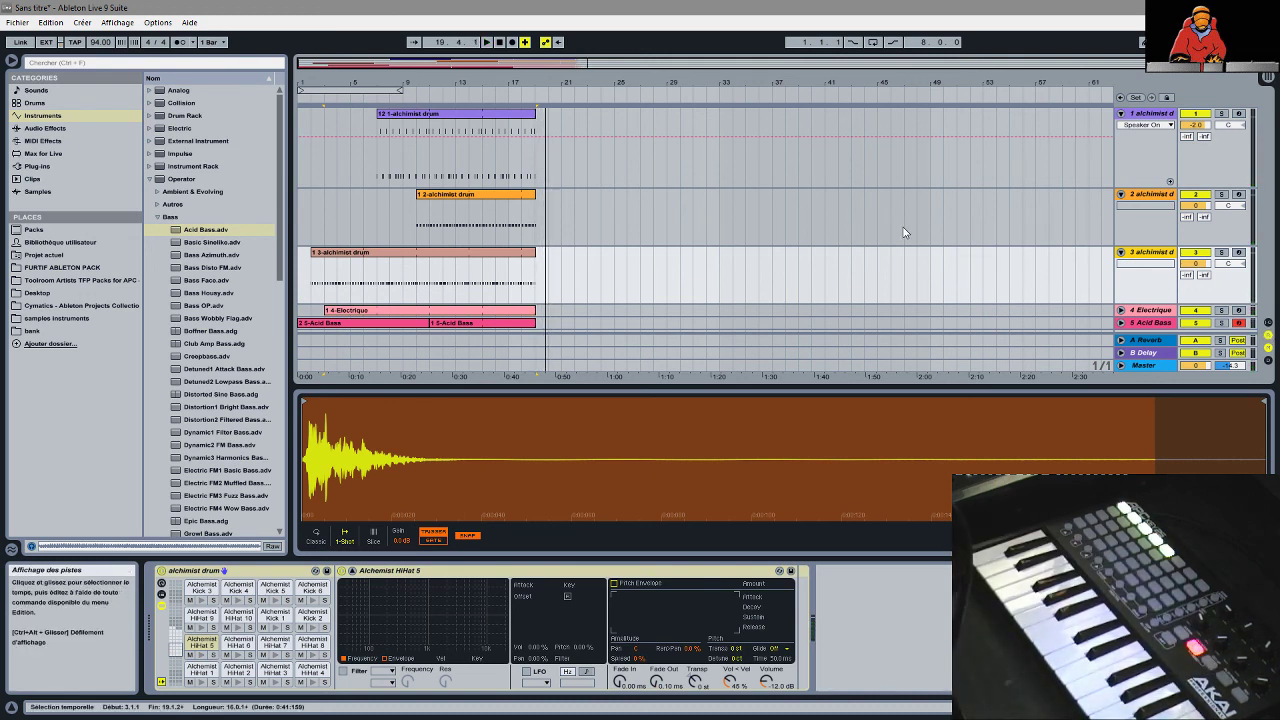